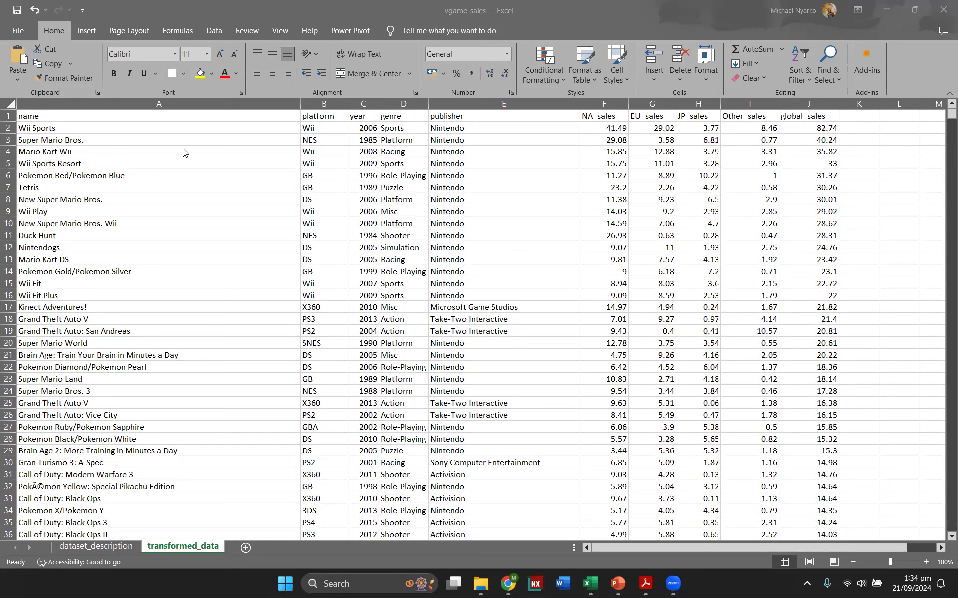
{"action": "left_click", "coordinate": [196, 209]}
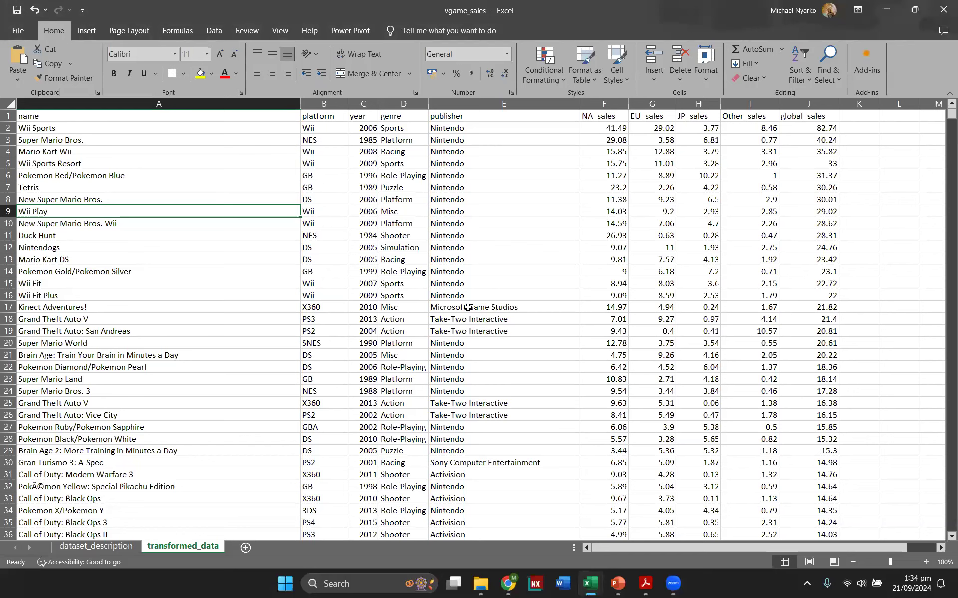
{"action": "key", "text": "ctrl+a"}
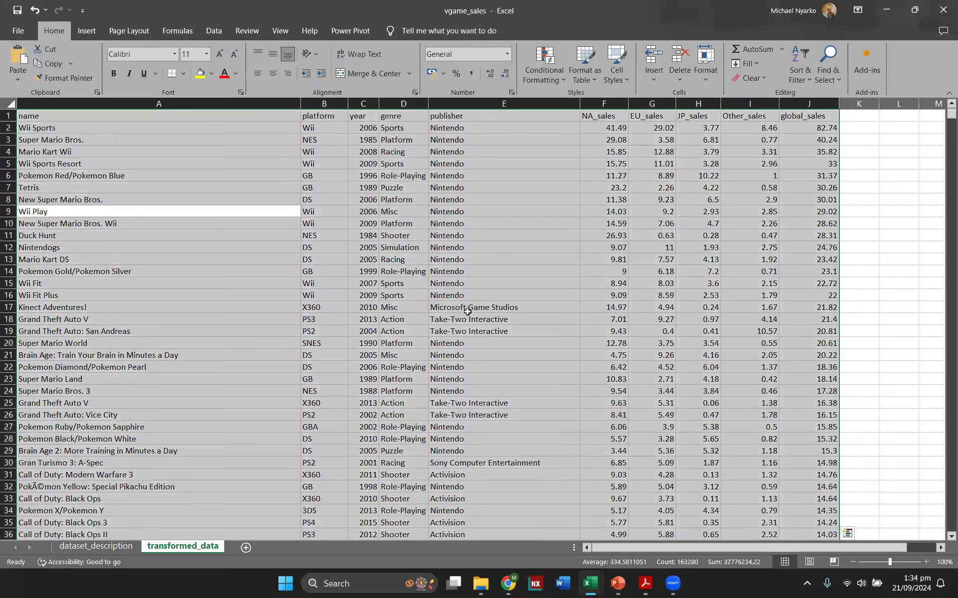
{"action": "left_click", "coordinate": [89, 30]}
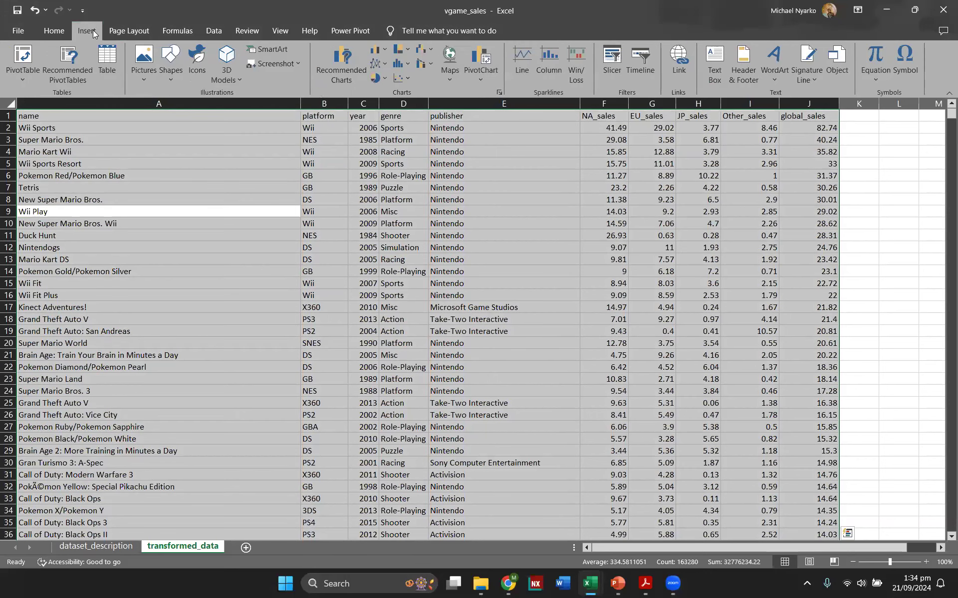
{"action": "left_click", "coordinate": [106, 55]}
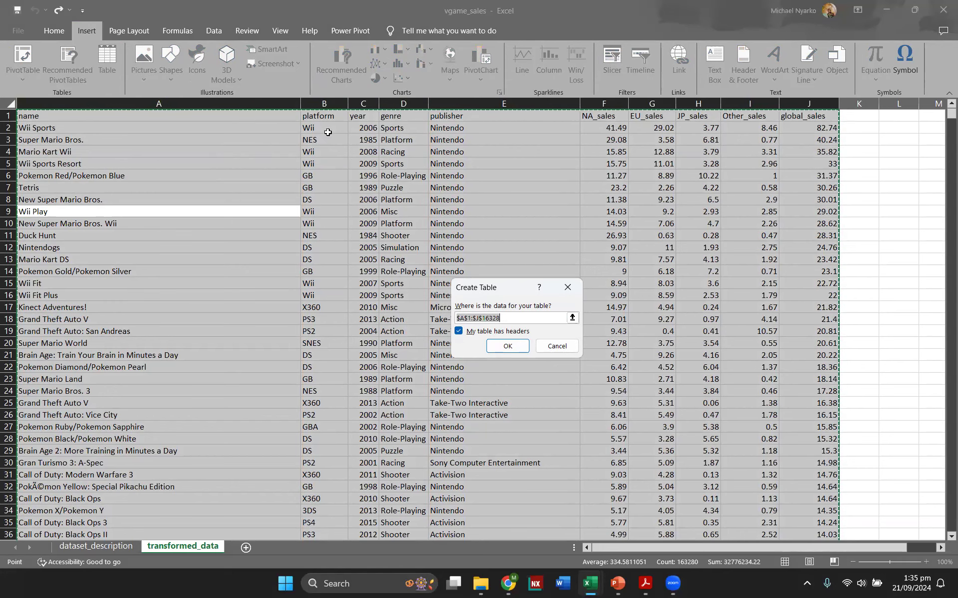
{"action": "left_click", "coordinate": [556, 348]}
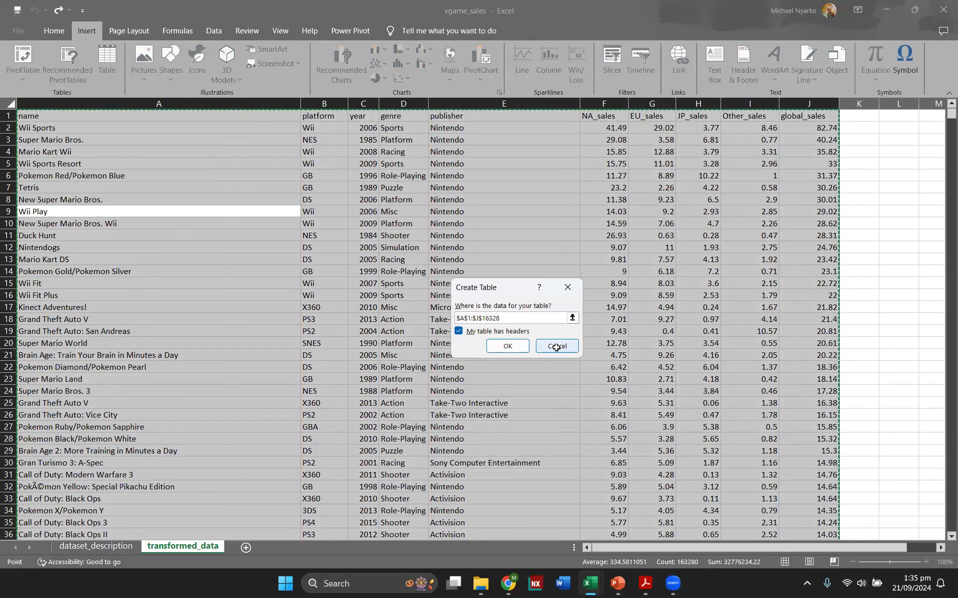
- Convert the sales data range A1:J16328 on the transformed_data sheet into a table with headers
{"action": "left_click", "coordinate": [118, 197]}
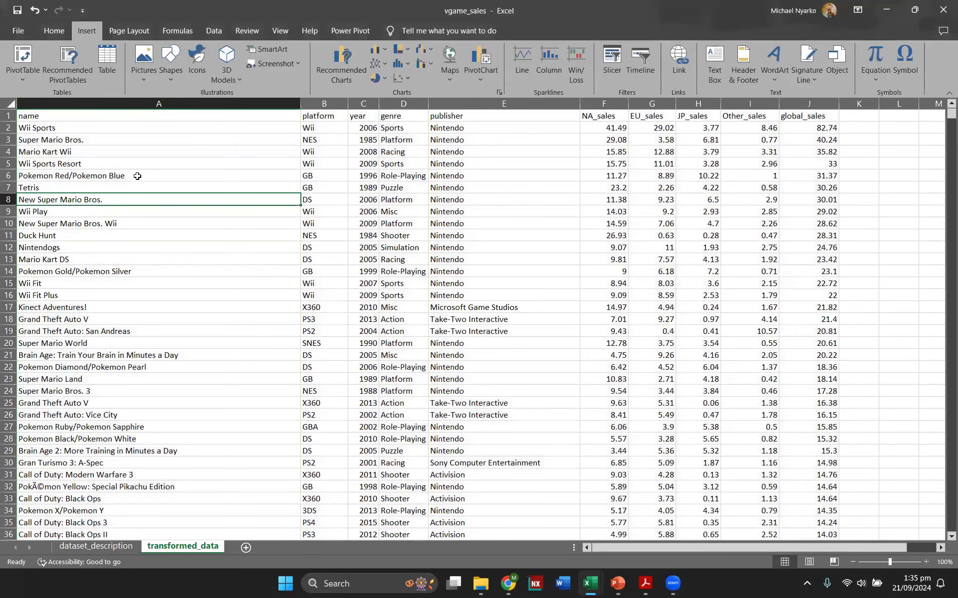
{"action": "left_click", "coordinate": [171, 187]}
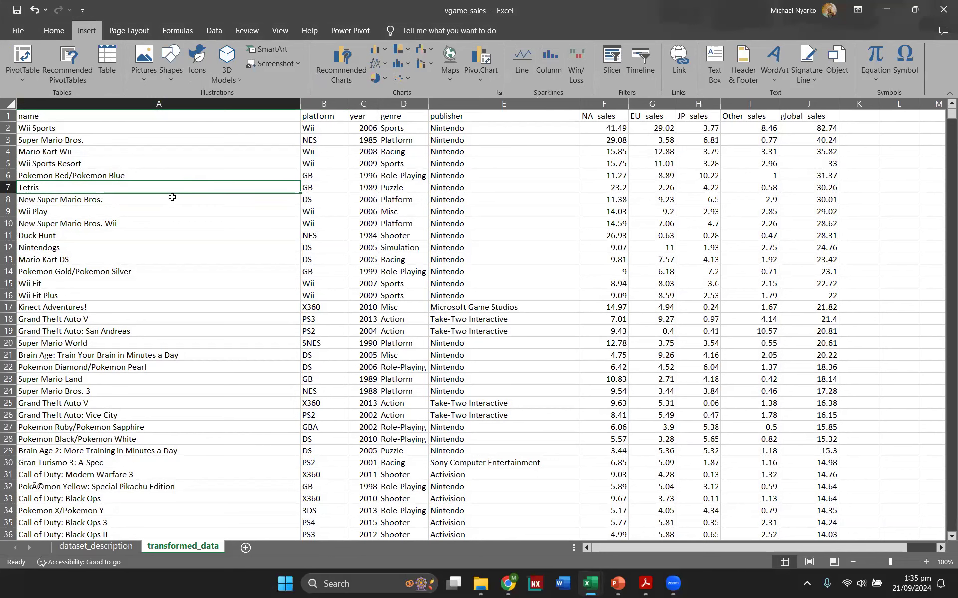
{"action": "key", "text": "ctrl+t"}
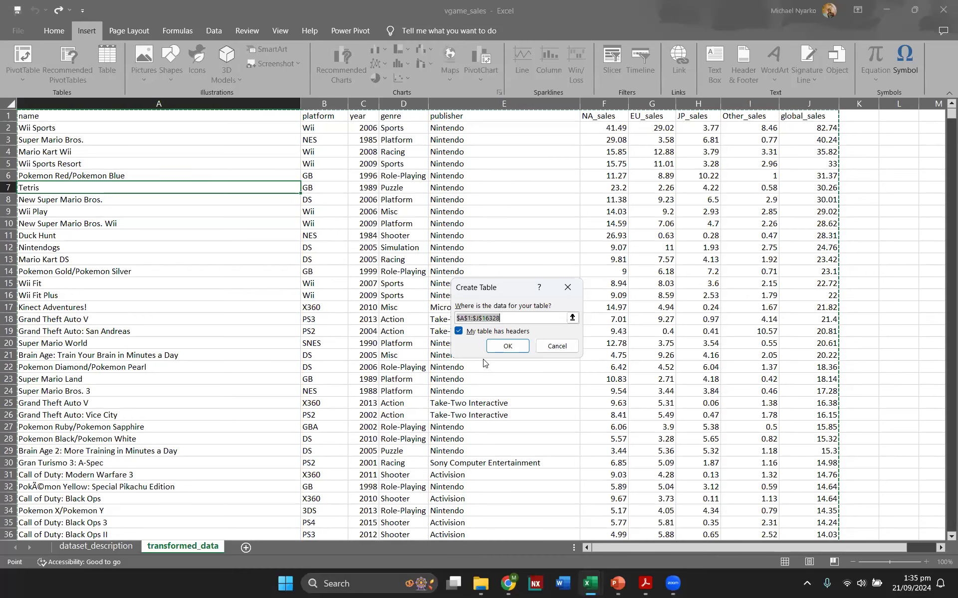
{"action": "left_click", "coordinate": [495, 345]}
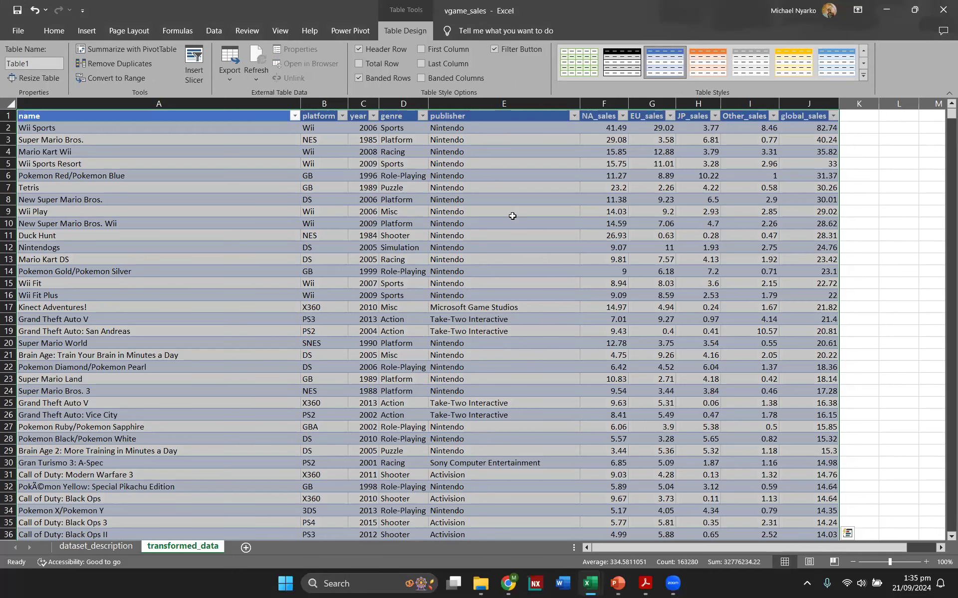
- Look through the platform column's filter options and undo the conversion of the data to a table
{"action": "left_click", "coordinate": [419, 281]}
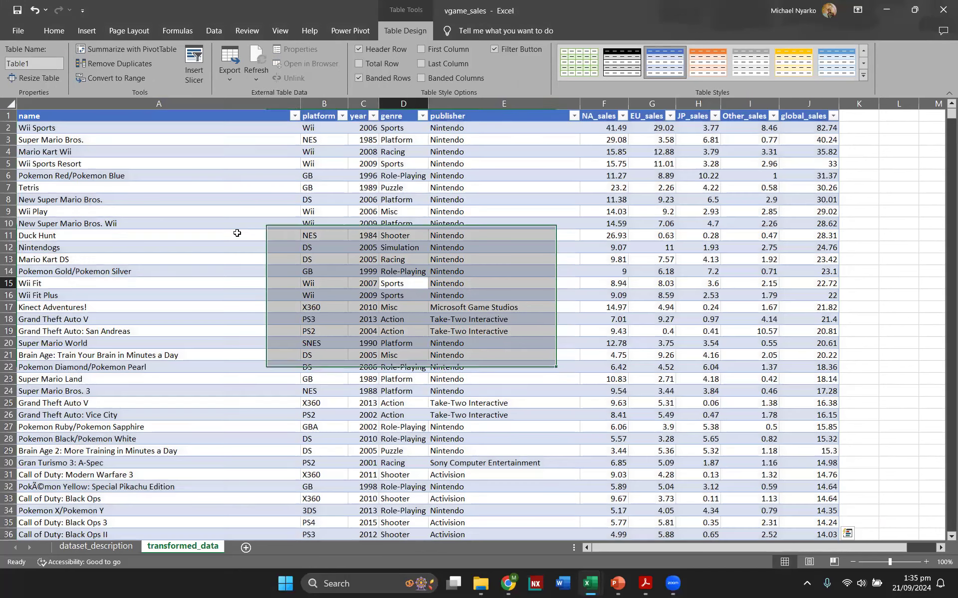
{"action": "left_click", "coordinate": [342, 116]}
{"action": "scroll", "coordinate": [301, 295], "scroll_direction": "down", "scroll_amount": 5}
{"action": "left_click", "coordinate": [294, 422]}
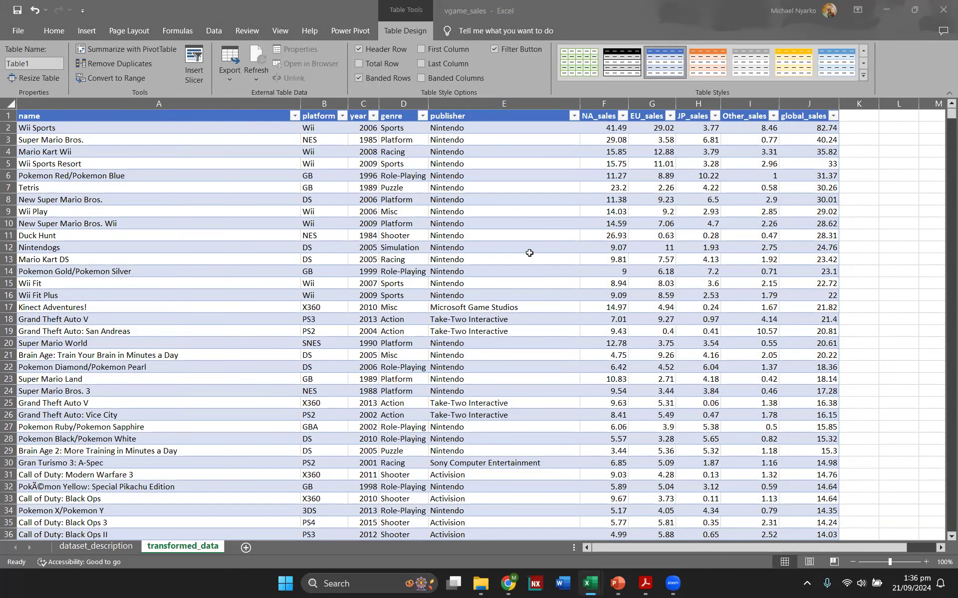
{"action": "key", "text": "ctrl+z"}
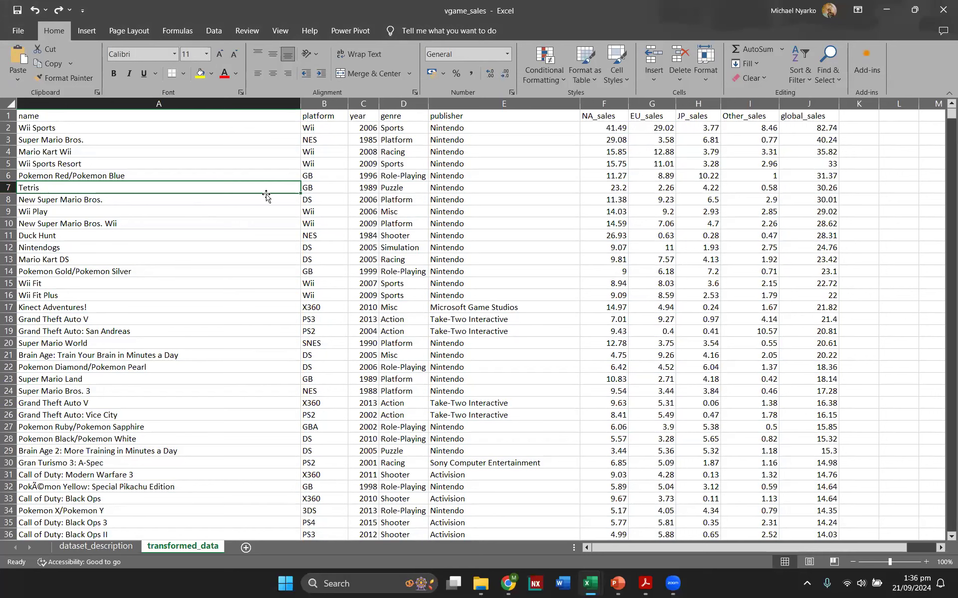
{"action": "key", "text": "ctrl+t"}
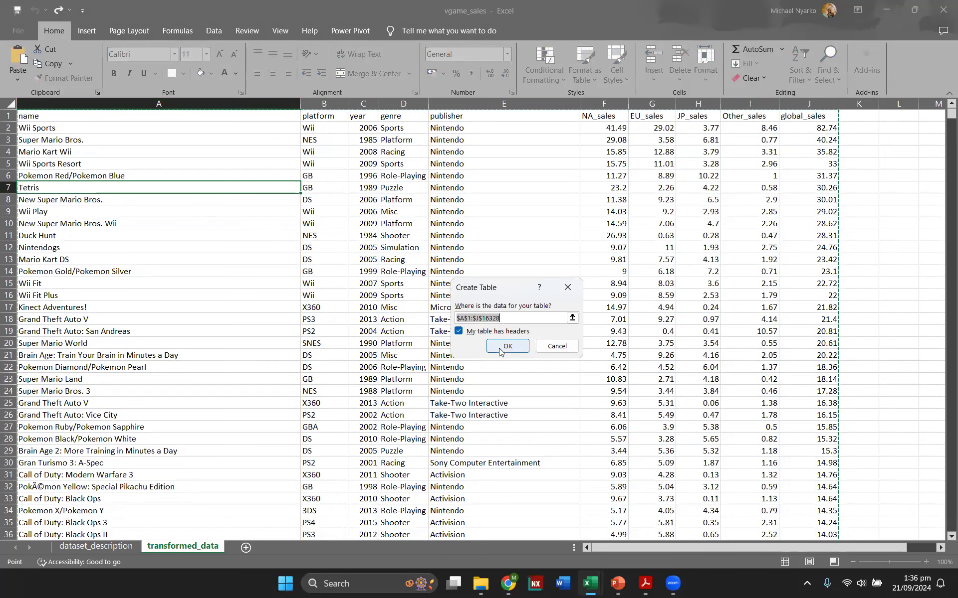
{"action": "left_click", "coordinate": [547, 347]}
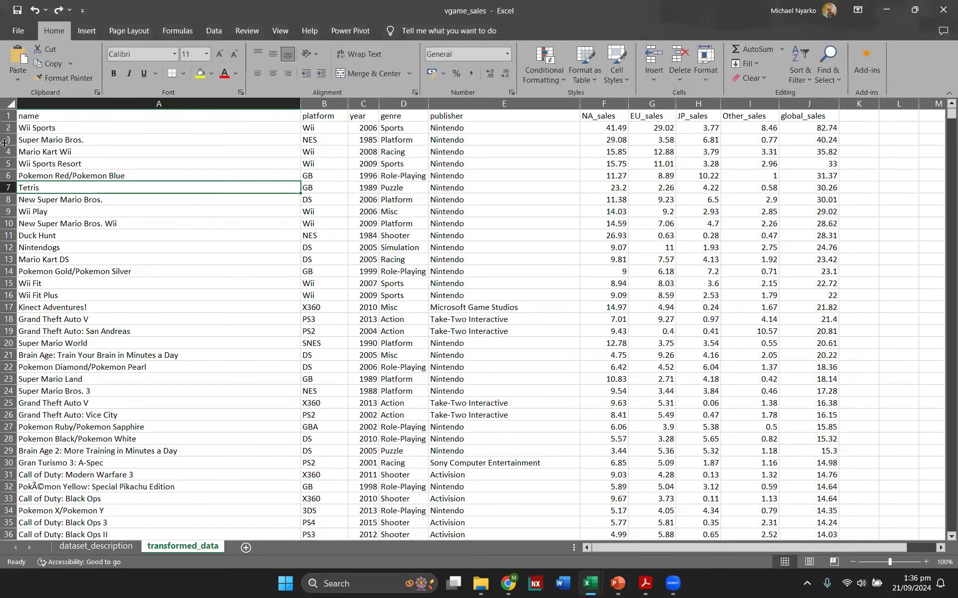
{"action": "key", "text": "ctrl+a"}
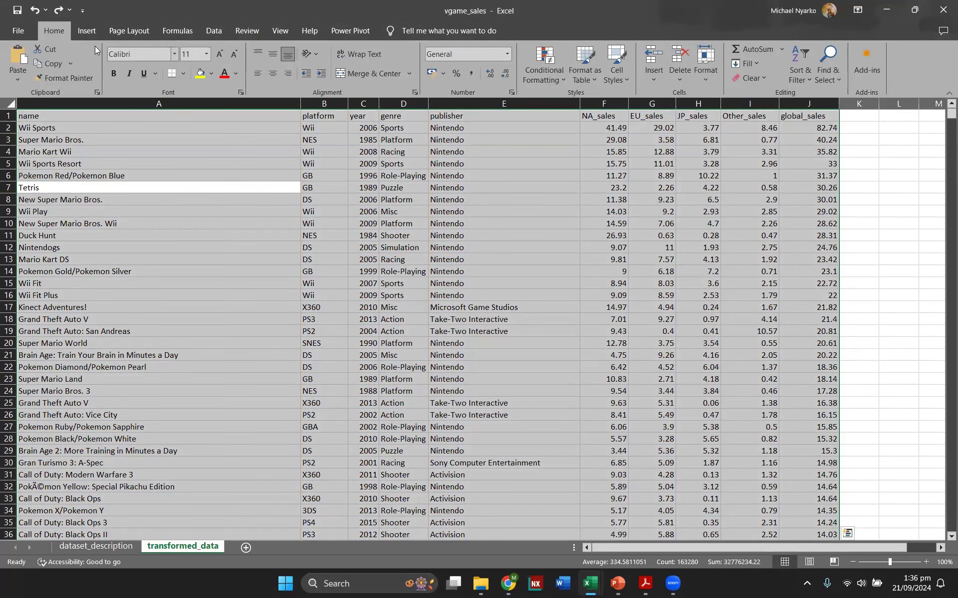
{"action": "left_click", "coordinate": [85, 33]}
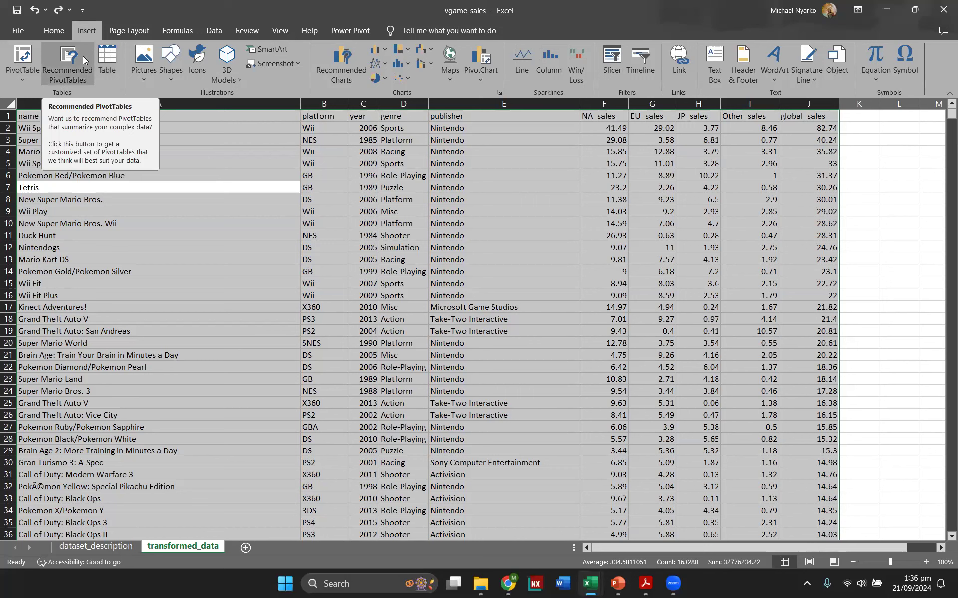
{"action": "left_click", "coordinate": [107, 72]}
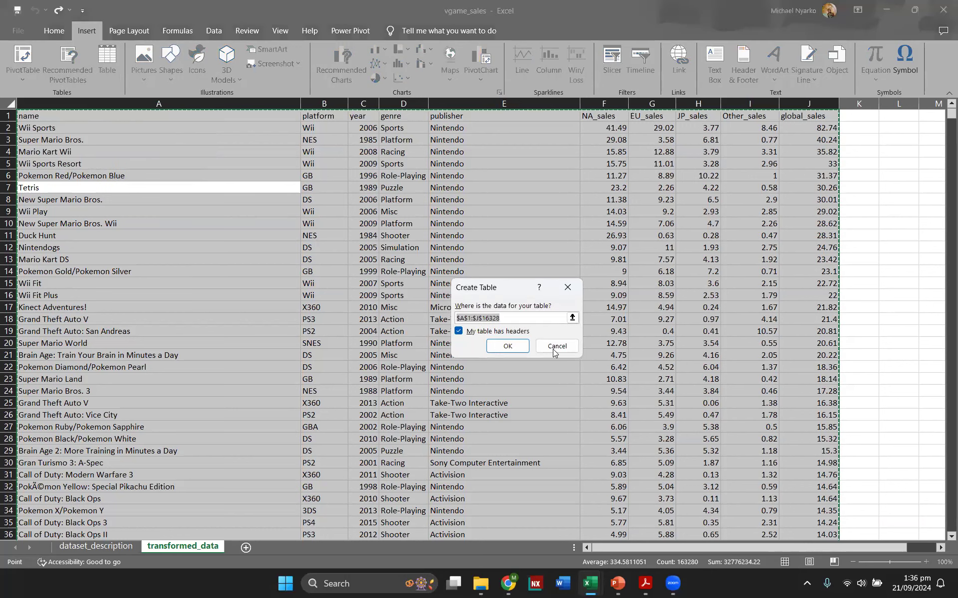
{"action": "key", "text": "Escape"}
- Create a table from the data range A1:J16328 on the transformed_data sheet, using the first row as headers
{"action": "left_click", "coordinate": [167, 238]}
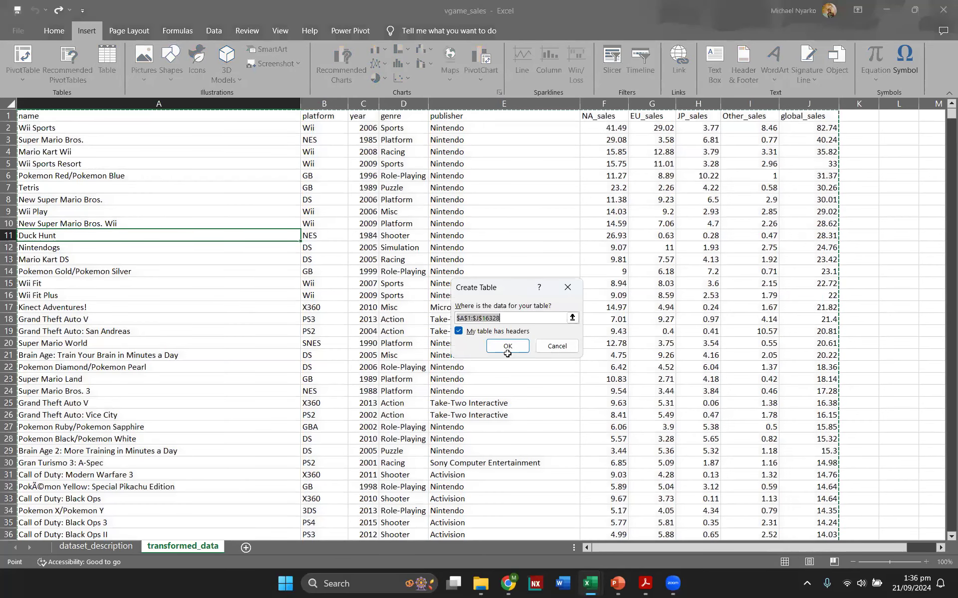
{"action": "left_click", "coordinate": [507, 347]}
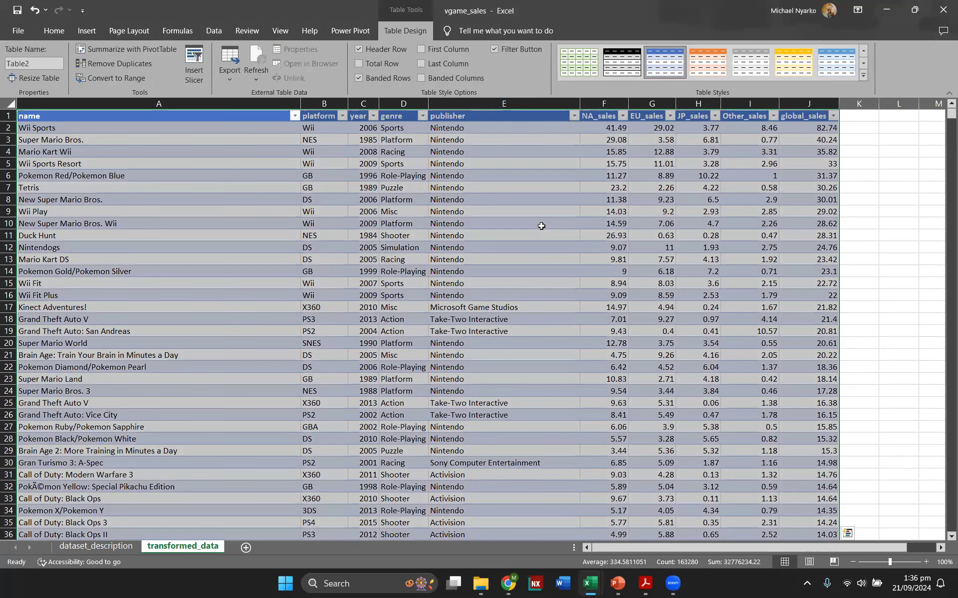
{"action": "left_click", "coordinate": [333, 240]}
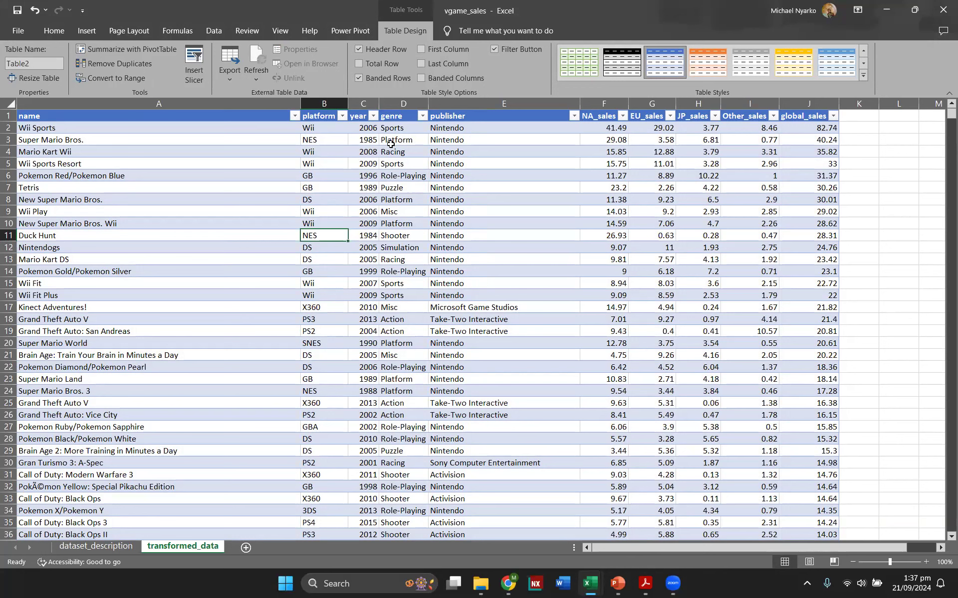
- Filter the table's genre column to show only Action games
{"action": "left_click", "coordinate": [420, 117]}
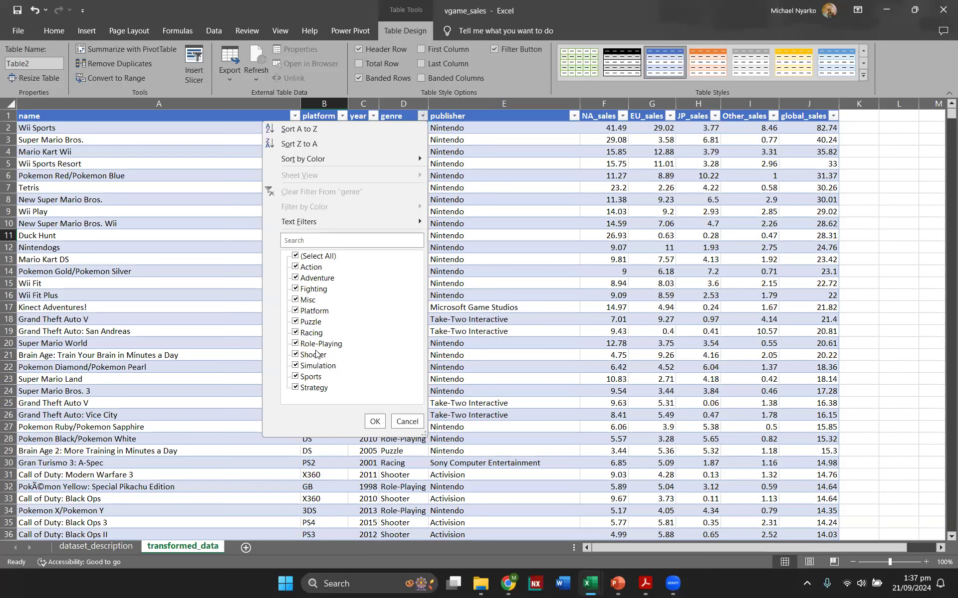
{"action": "left_click", "coordinate": [295, 256]}
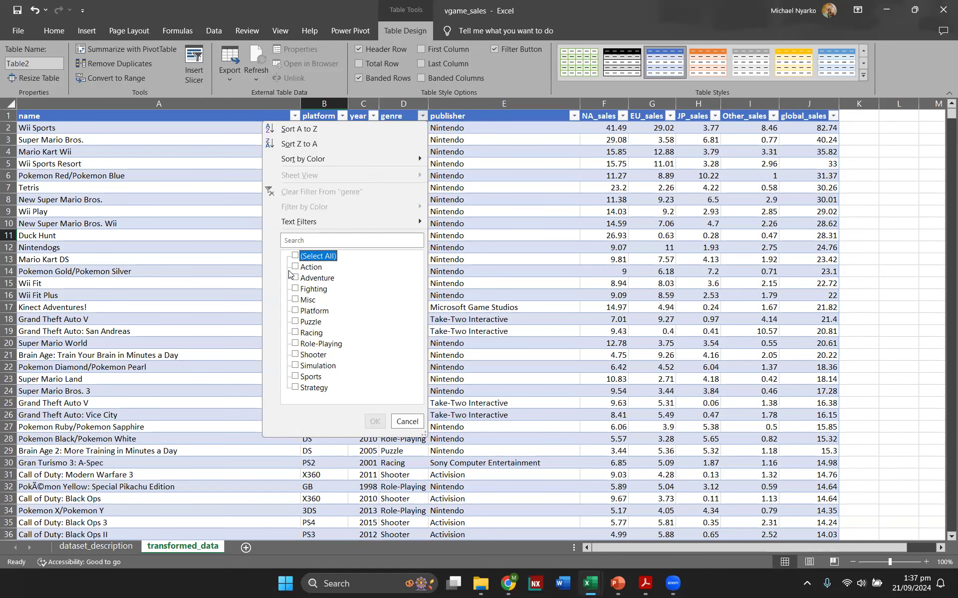
{"action": "left_click", "coordinate": [296, 268]}
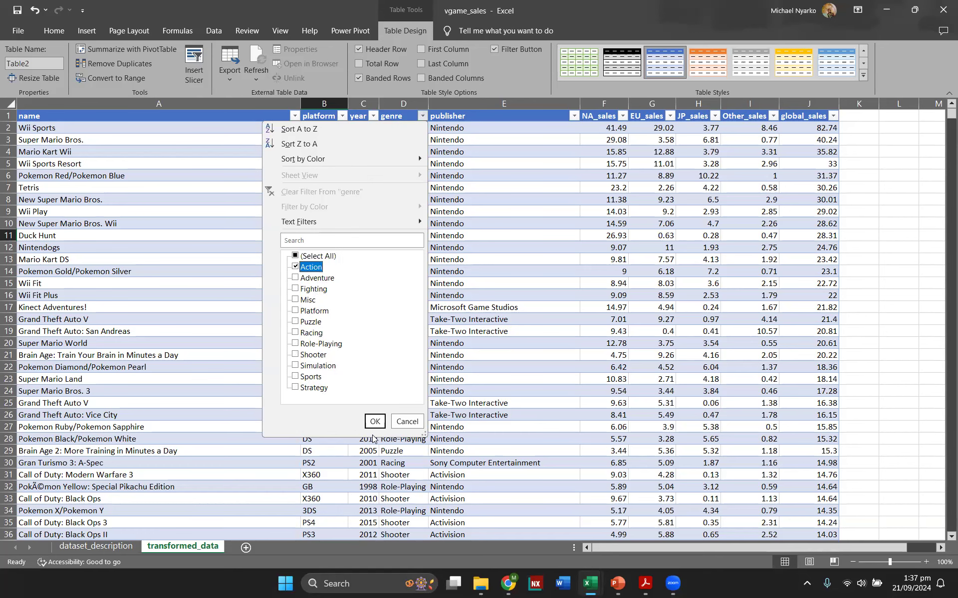
{"action": "left_click", "coordinate": [375, 422]}
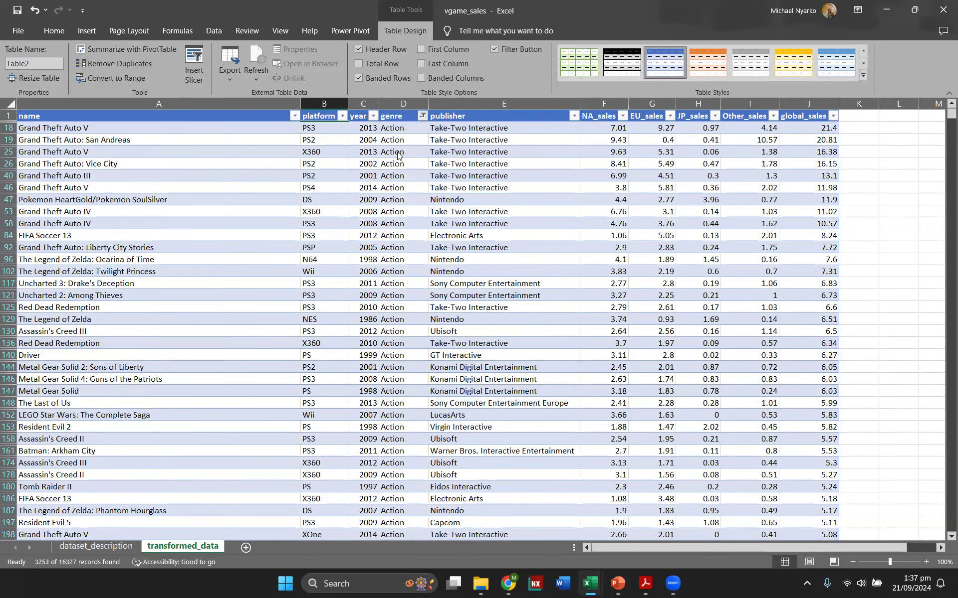
- Look at the genre column's filter options and undo the Action filter
{"action": "left_click", "coordinate": [422, 116]}
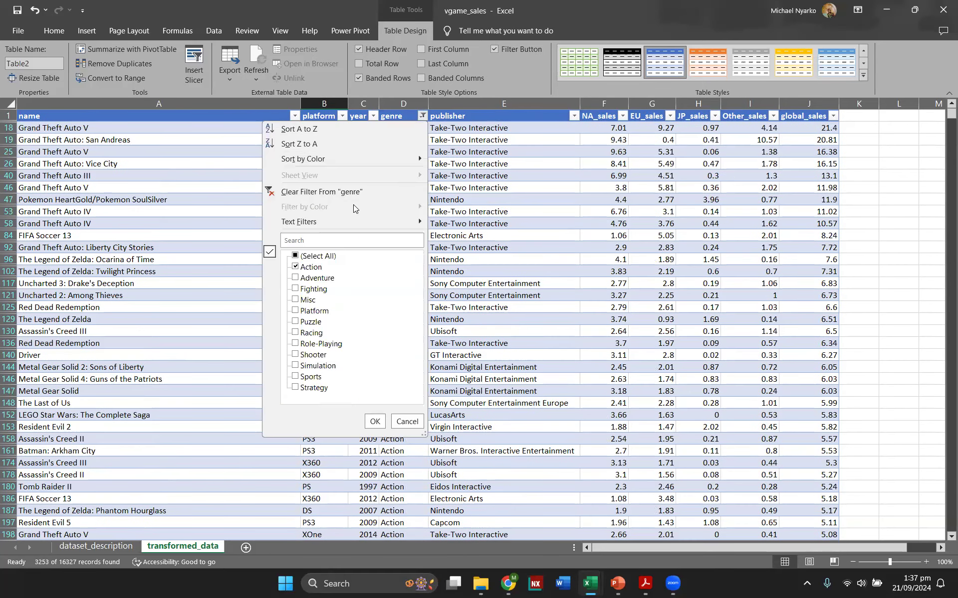
{"action": "key", "text": "Escape"}
{"action": "key", "text": "ctrl+z"}
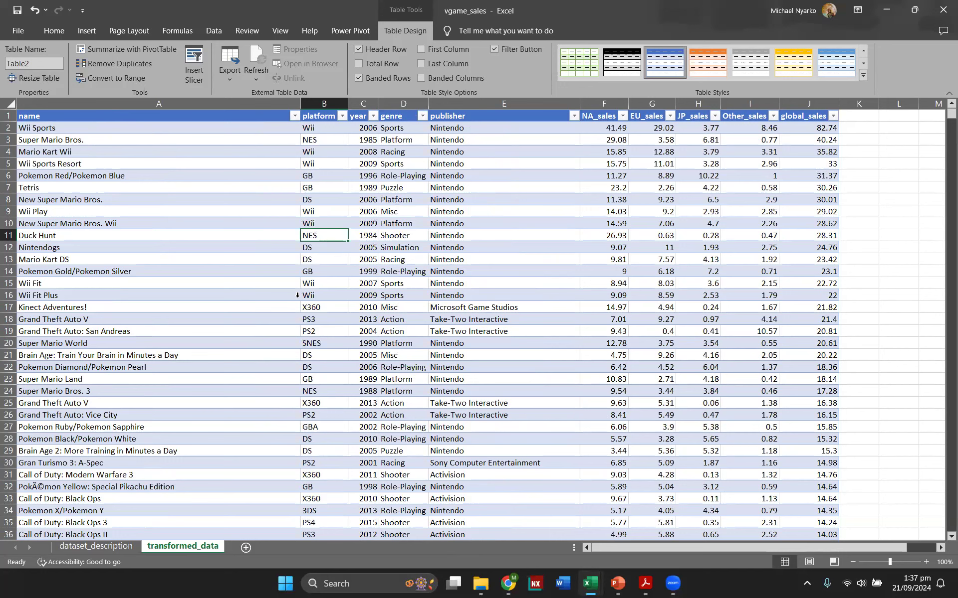
- Rename the sales data table as video_games
{"action": "left_click", "coordinate": [945, 261]}
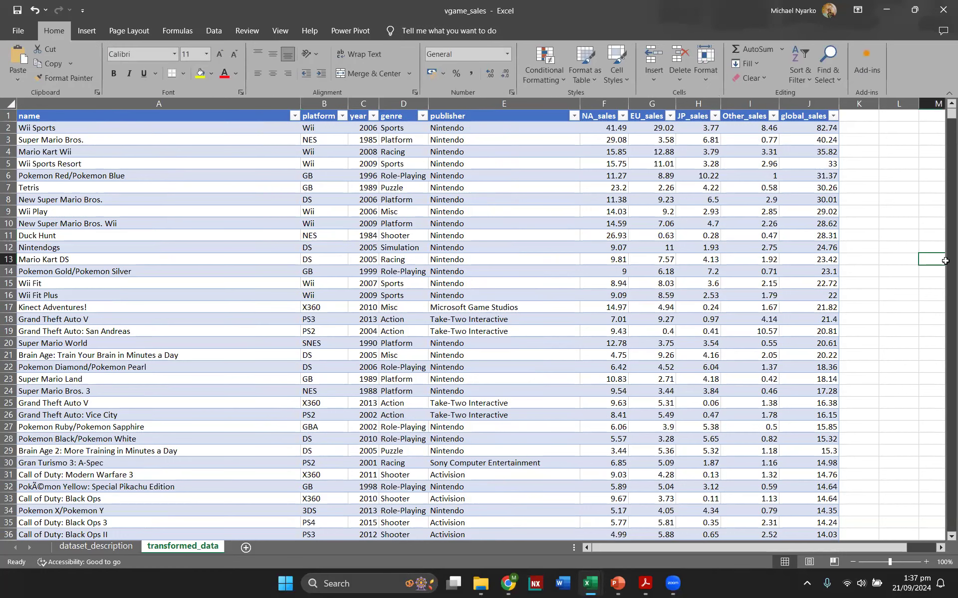
{"action": "left_click", "coordinate": [481, 244]}
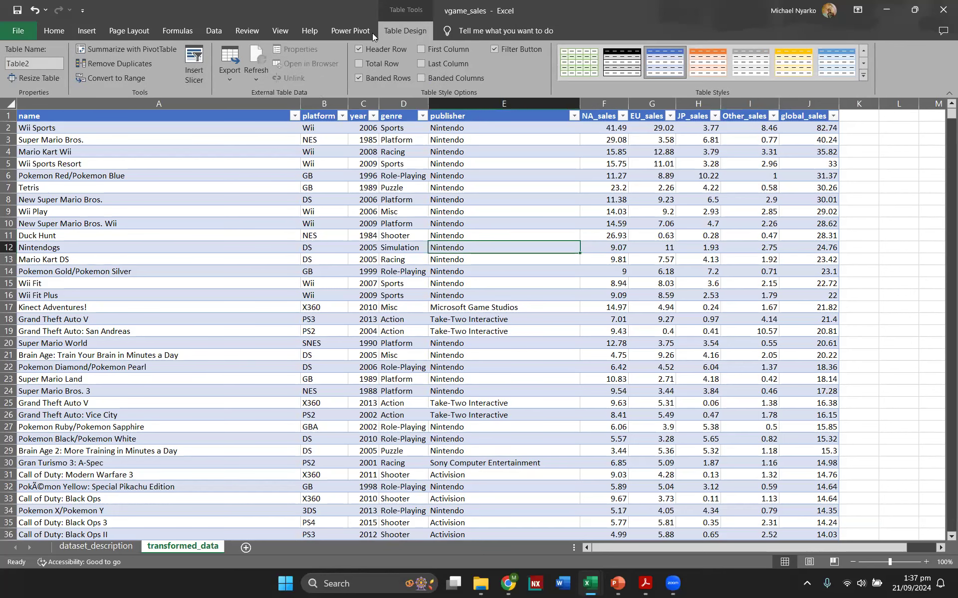
{"action": "left_click", "coordinate": [29, 62]}
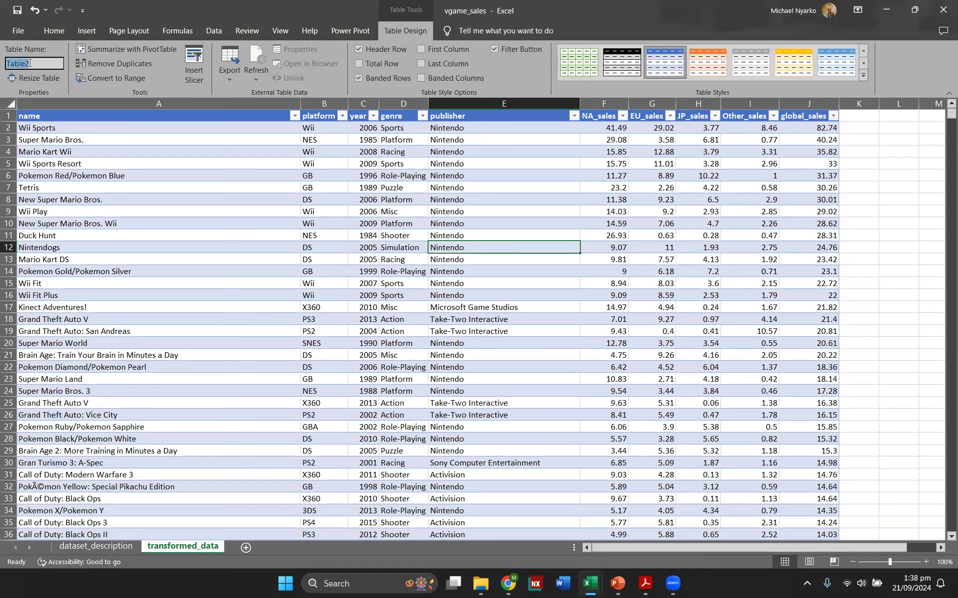
{"action": "type", "text": "video_games"}
{"action": "key", "text": "Return"}
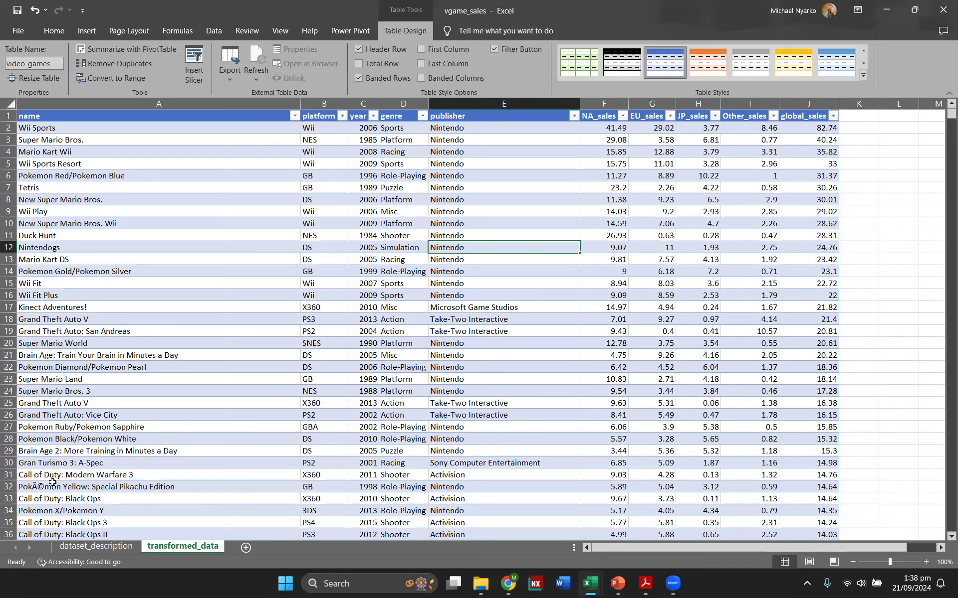
{"action": "left_click", "coordinate": [402, 247]}
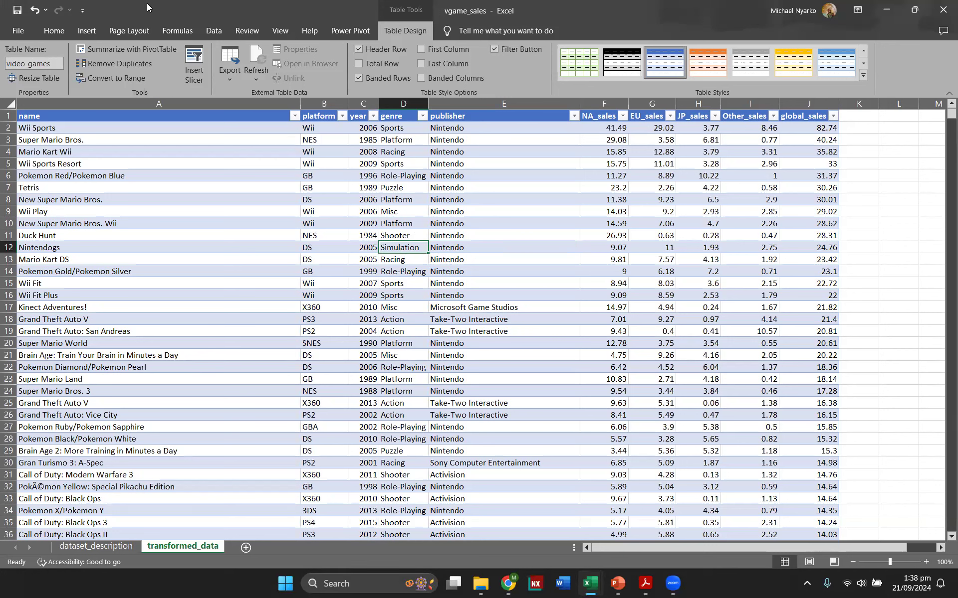
- Examine the table's EU_sales, JP_sales, global_sales and genre columns
{"action": "key", "text": "alt+Tab"}
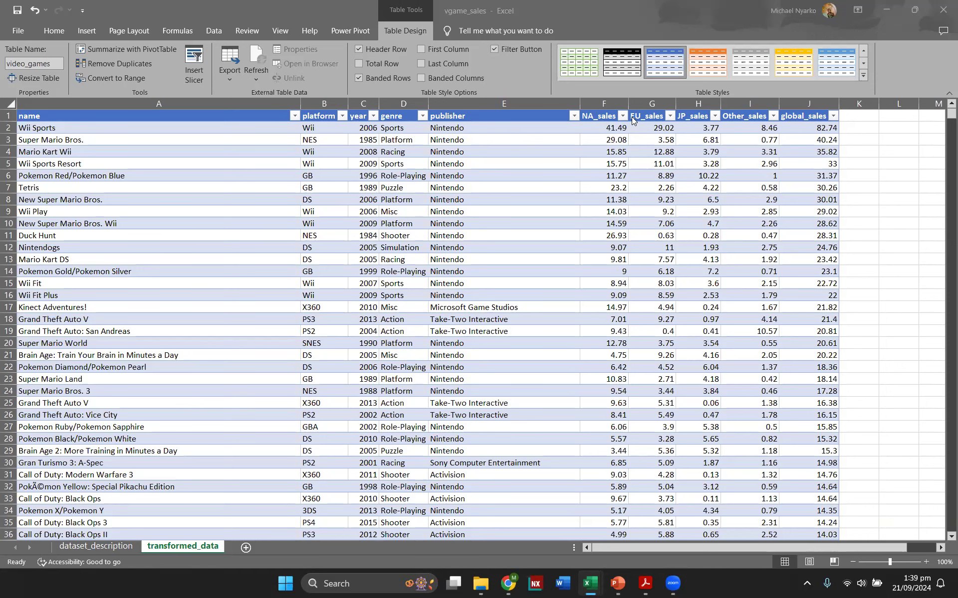
{"action": "left_click", "coordinate": [655, 104]}
{"action": "left_click", "coordinate": [698, 104]}
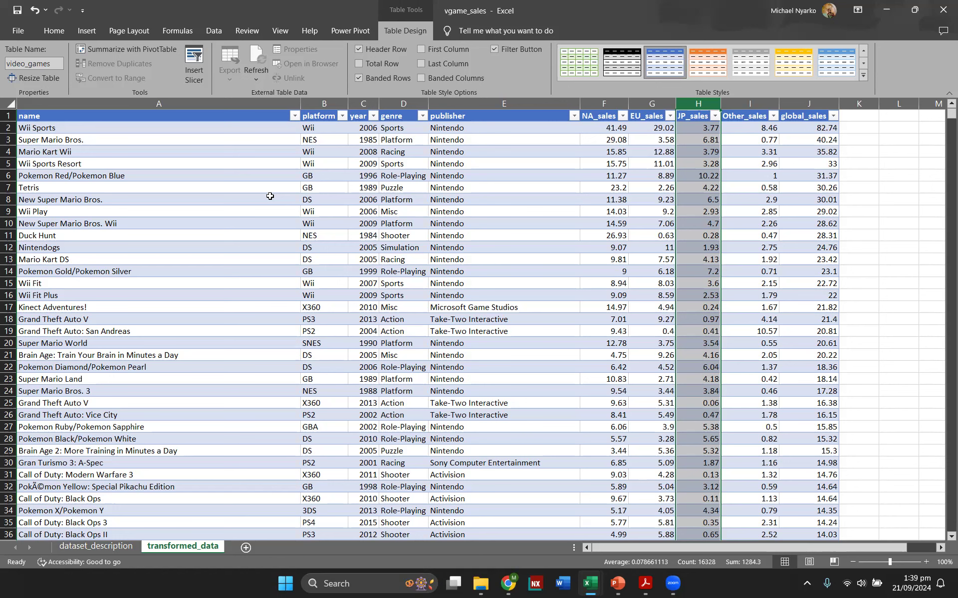
{"action": "left_click", "coordinate": [656, 306]}
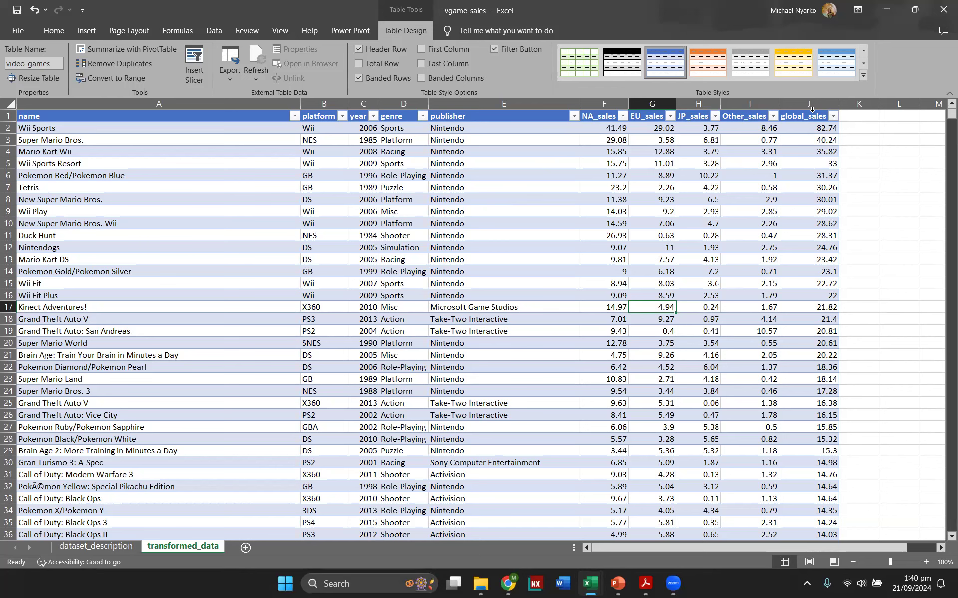
{"action": "left_click", "coordinate": [798, 104]}
{"action": "left_click_drag", "start_coordinate": [799, 104], "coordinate": [408, 105]}
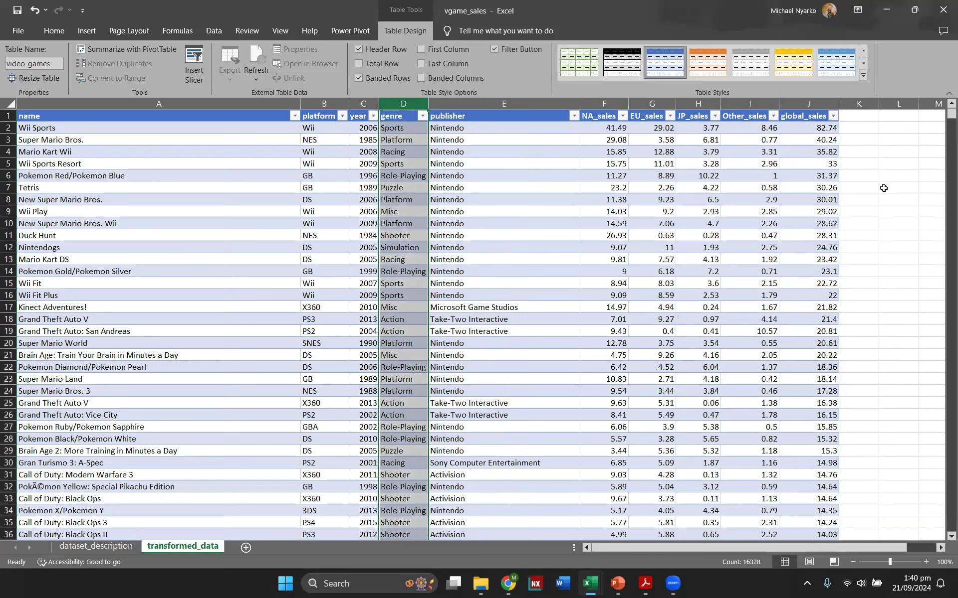
{"action": "left_click", "coordinate": [874, 130]}
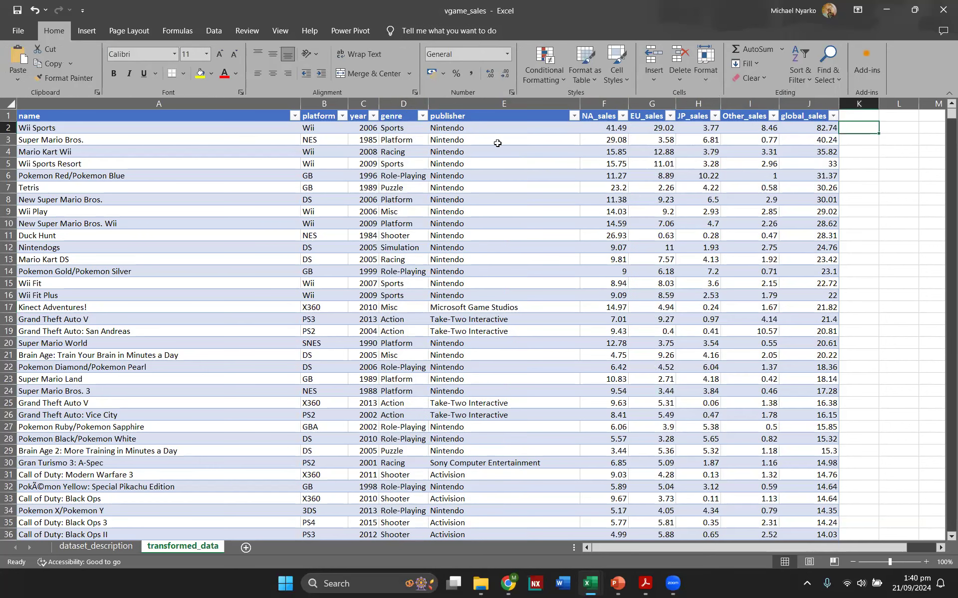
{"action": "left_click", "coordinate": [398, 130]}
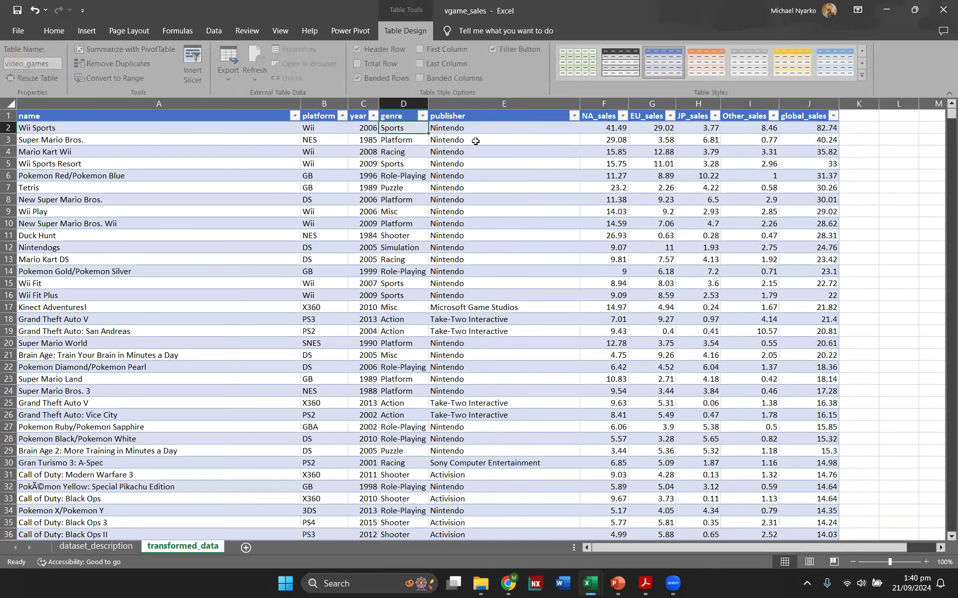
{"action": "left_click", "coordinate": [846, 129]}
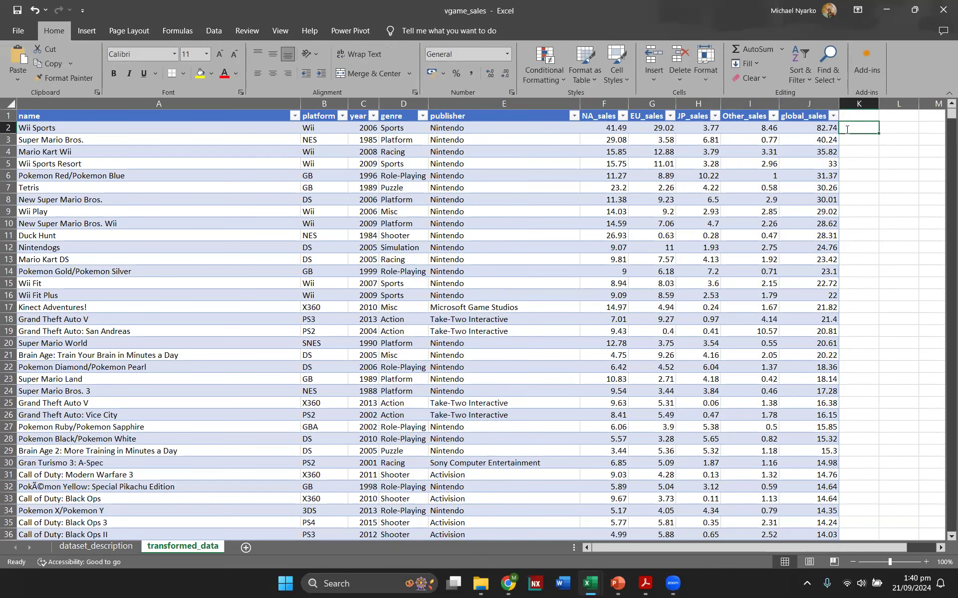
{"action": "type", "text": "="}
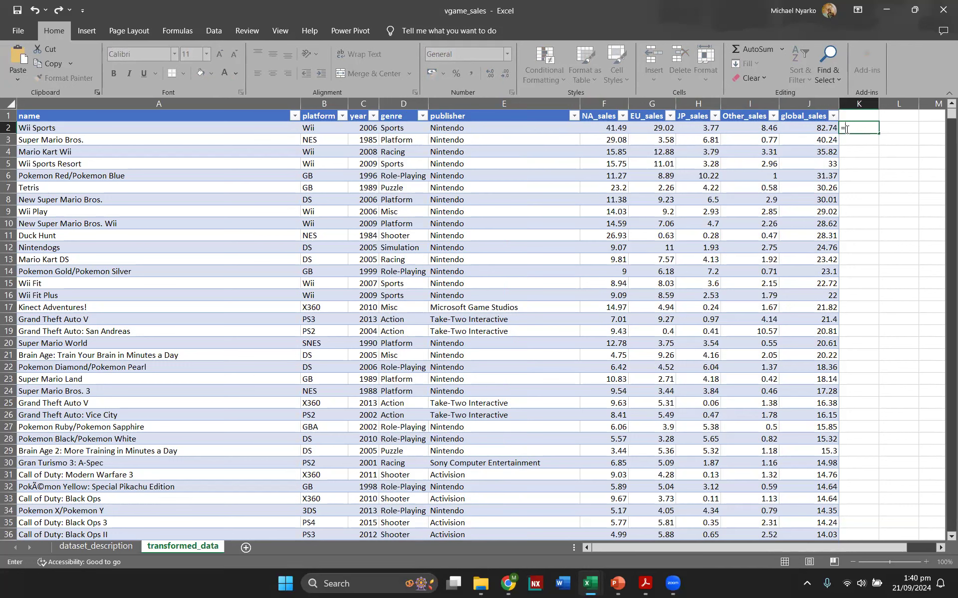
{"action": "type", "text": "sum"}
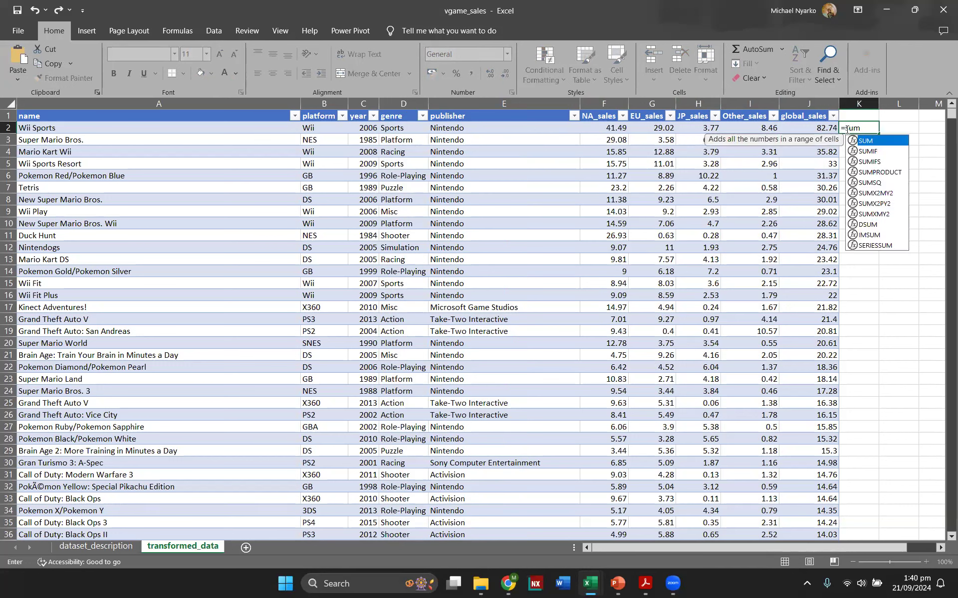
{"action": "key", "text": "Down"}
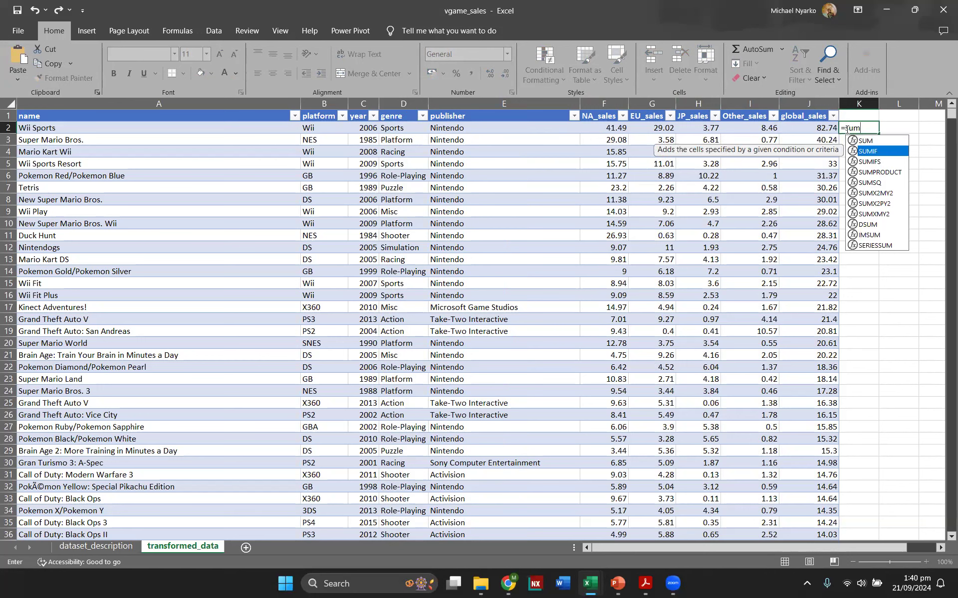
{"action": "key", "text": "Tab"}
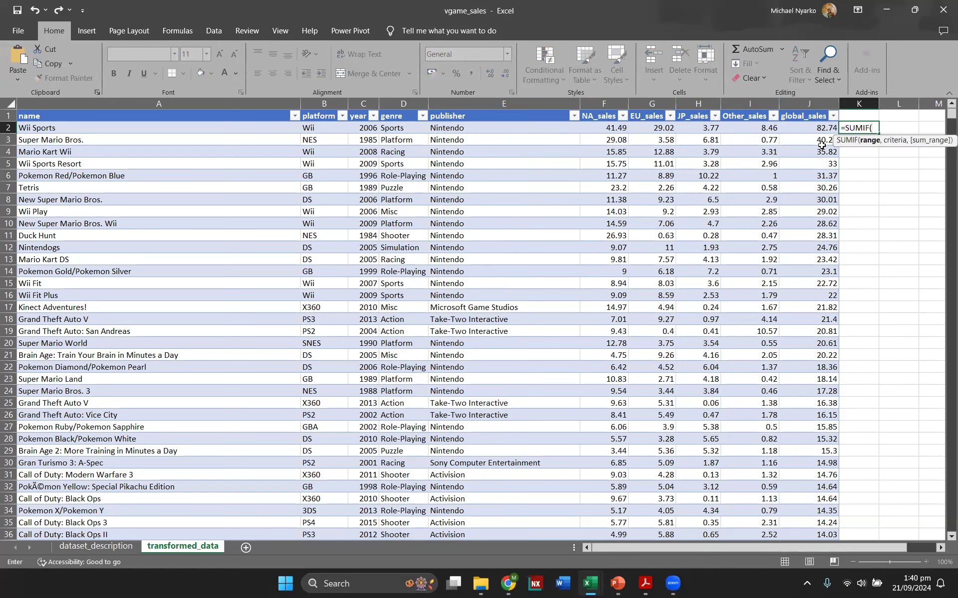
{"action": "left_click", "coordinate": [790, 126]}
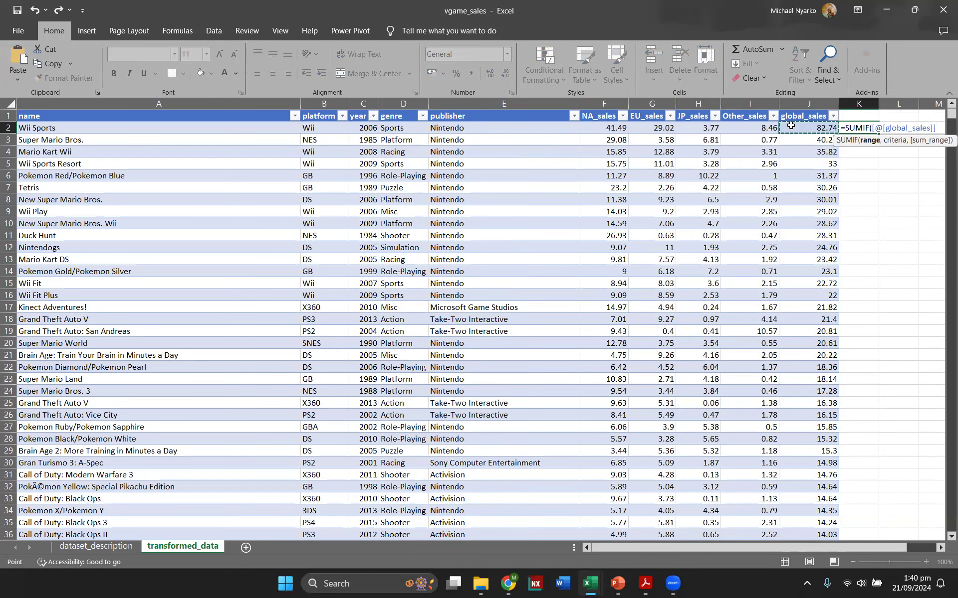
{"action": "key", "text": "Escape"}
{"action": "key", "text": "ctrl+shift+Down"}
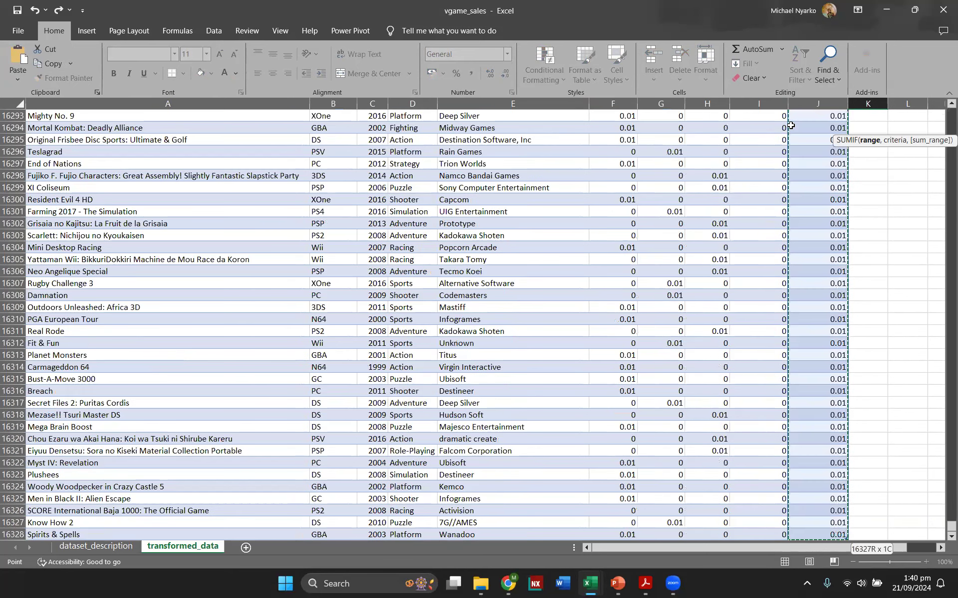
{"action": "type", "text": ","}
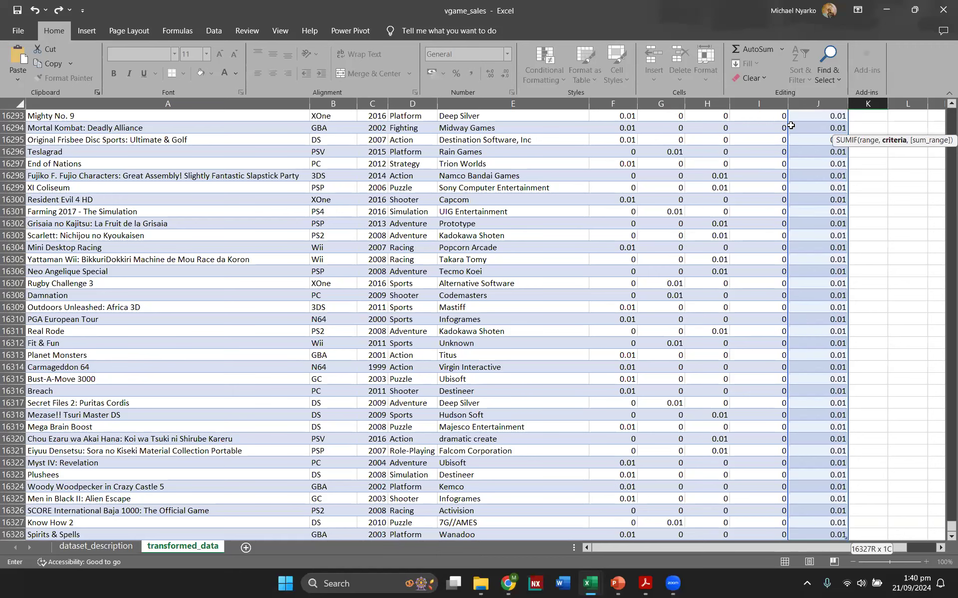
{"action": "key", "text": "Escape"}
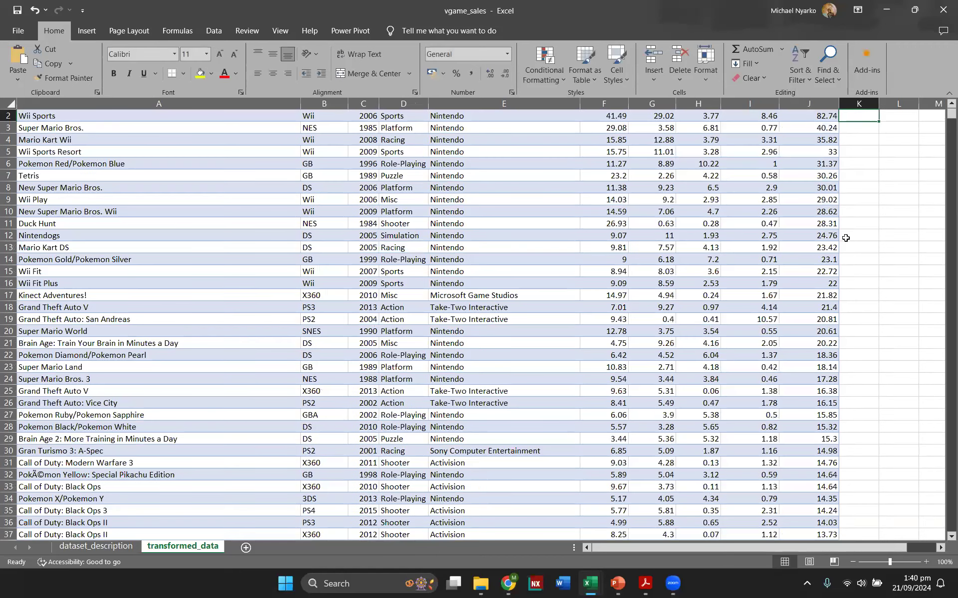
{"action": "scroll", "coordinate": [606, 116], "scroll_direction": "up", "scroll_amount": 1}
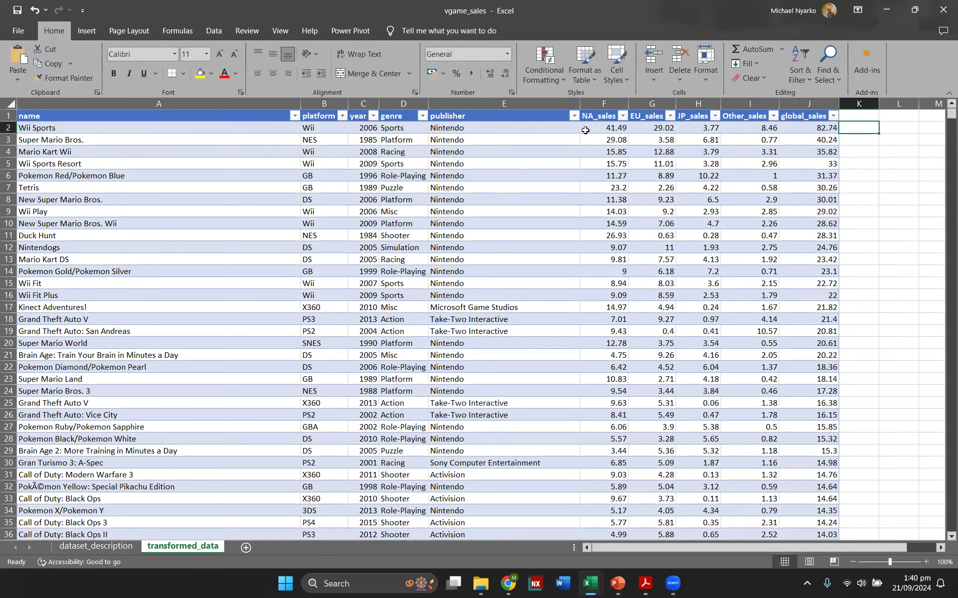
- Insert a PivotTable based on the video_games table in a new worksheet
{"action": "left_click", "coordinate": [501, 247]}
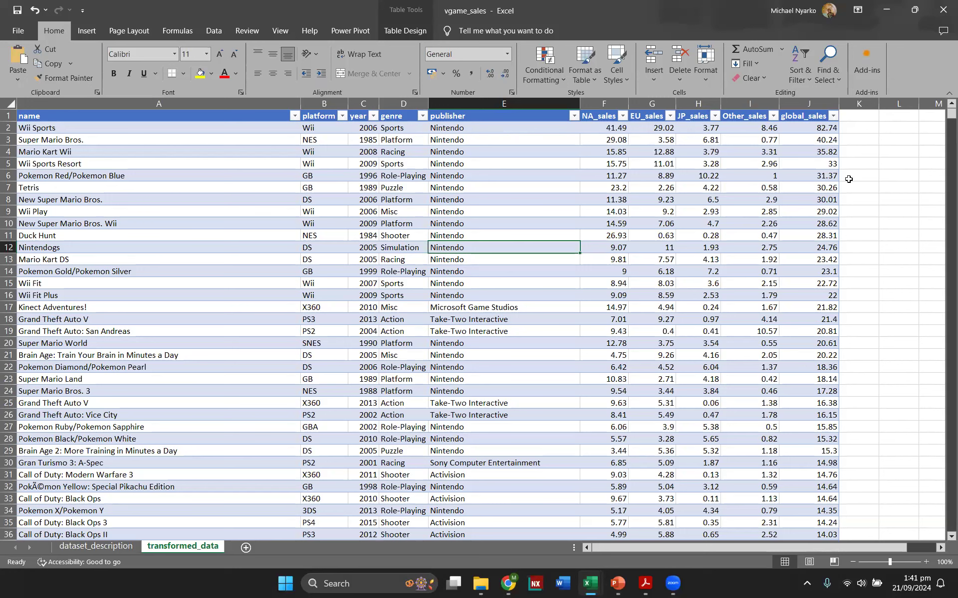
{"action": "left_click", "coordinate": [369, 224]}
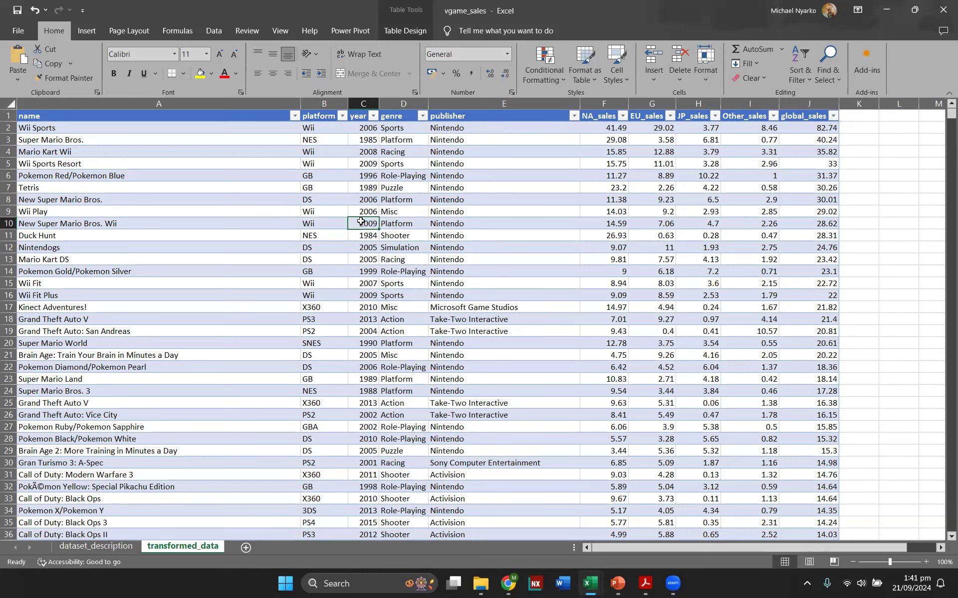
{"action": "left_click", "coordinate": [99, 28]}
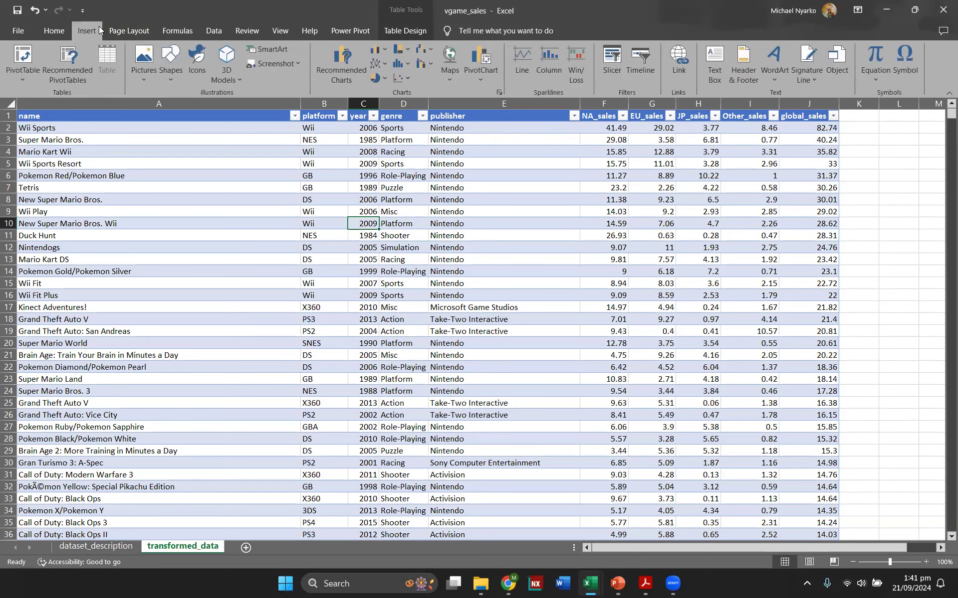
{"action": "left_click", "coordinate": [20, 76]}
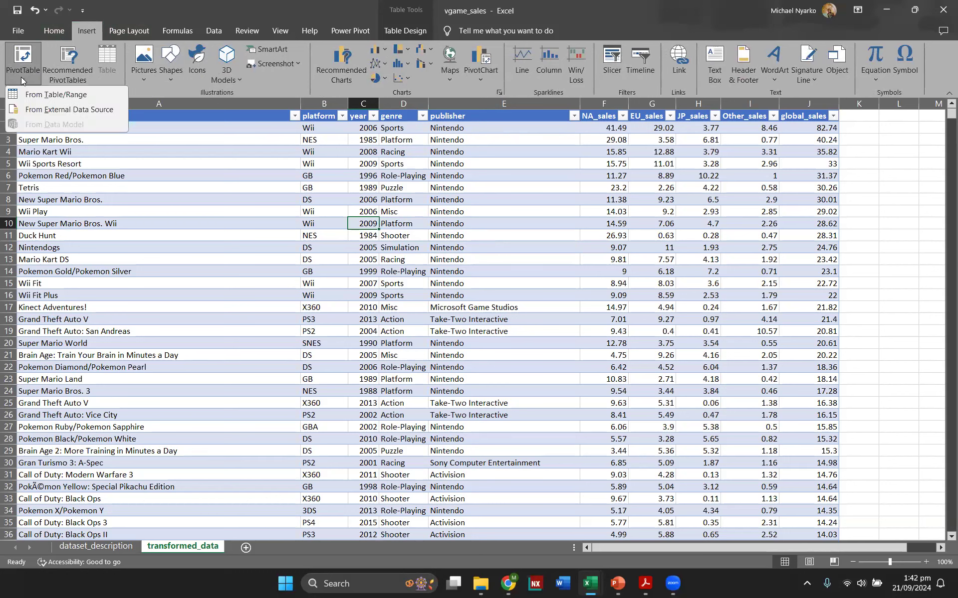
{"action": "left_click", "coordinate": [56, 95]}
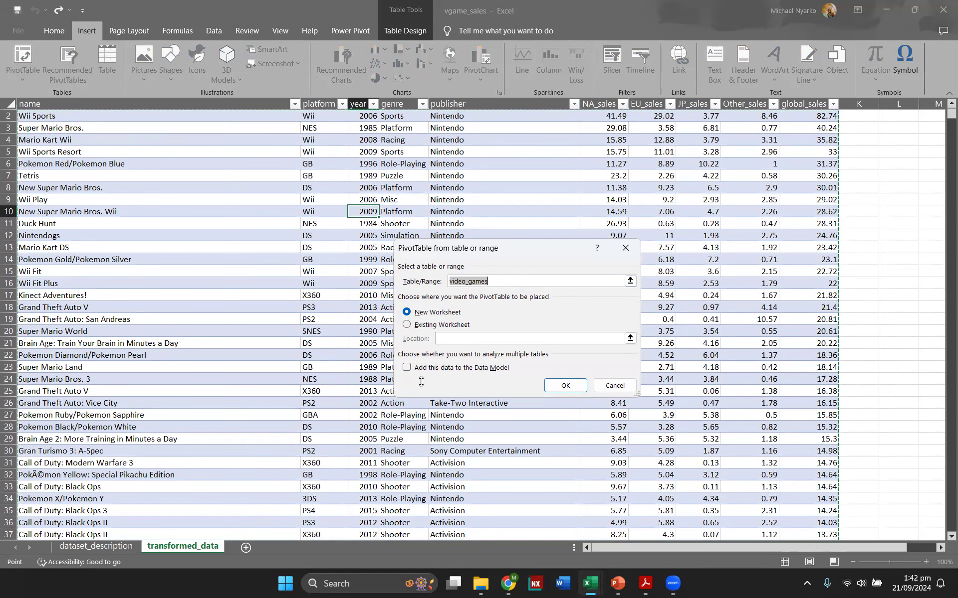
{"action": "left_click", "coordinate": [564, 383]}
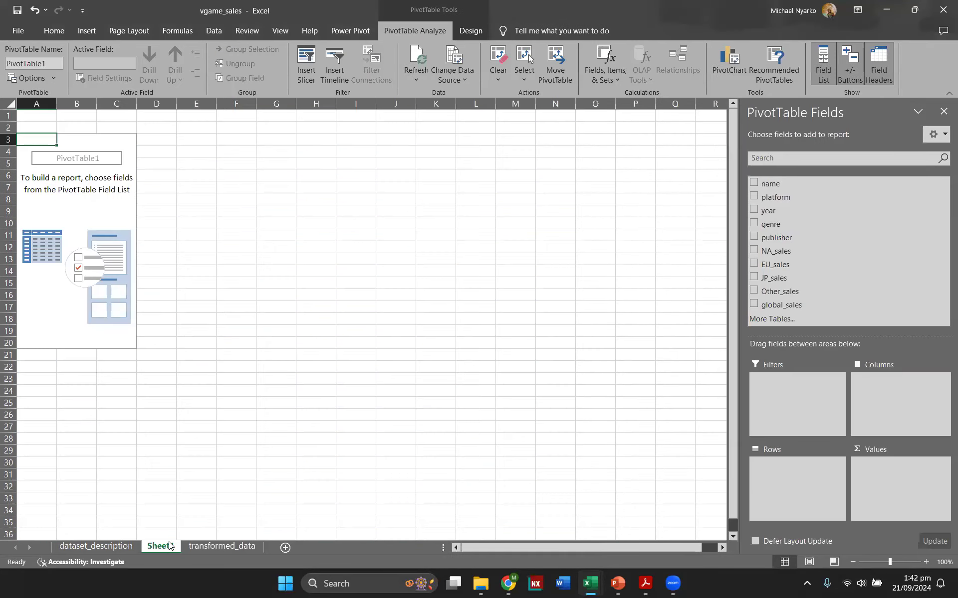
- Move the new PivotTable sheet after transformed_data and rename it pivot_tables
{"action": "left_click_drag", "start_coordinate": [160, 548], "coordinate": [267, 551]}
{"action": "double_click", "coordinate": [244, 549]}
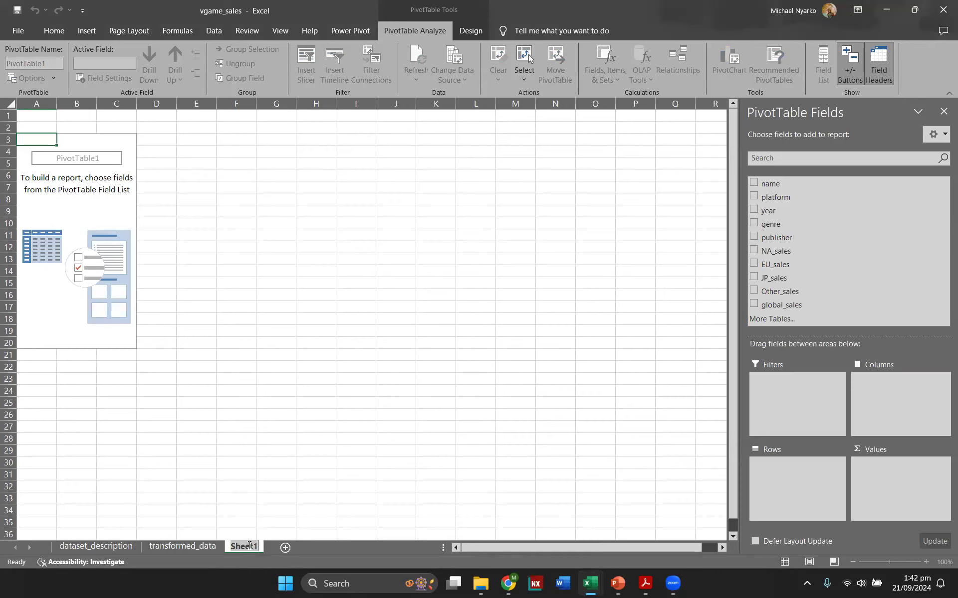
{"action": "type", "text": "pivot"}
{"action": "type", "text": "_tables"}
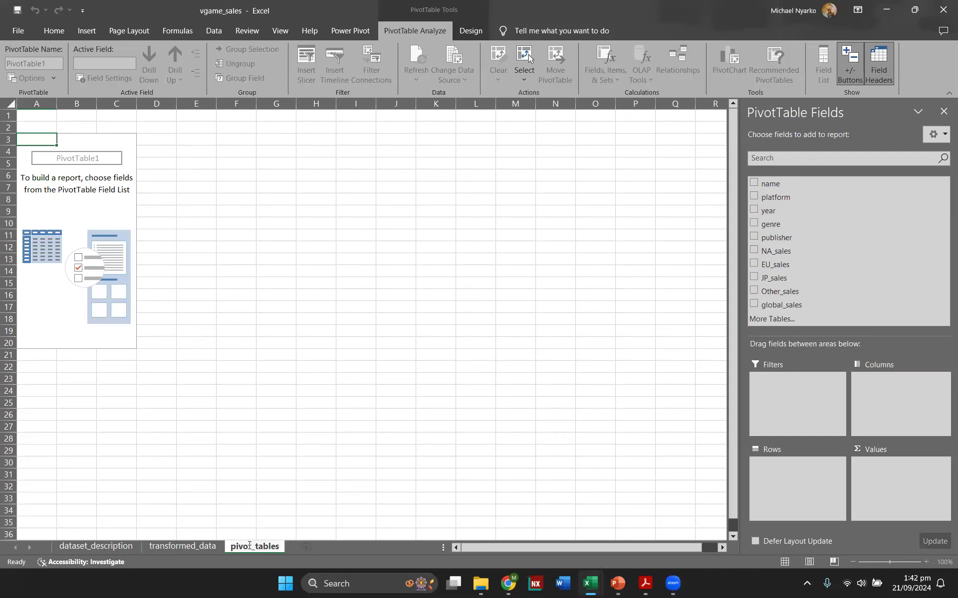
{"action": "key", "text": "Return"}
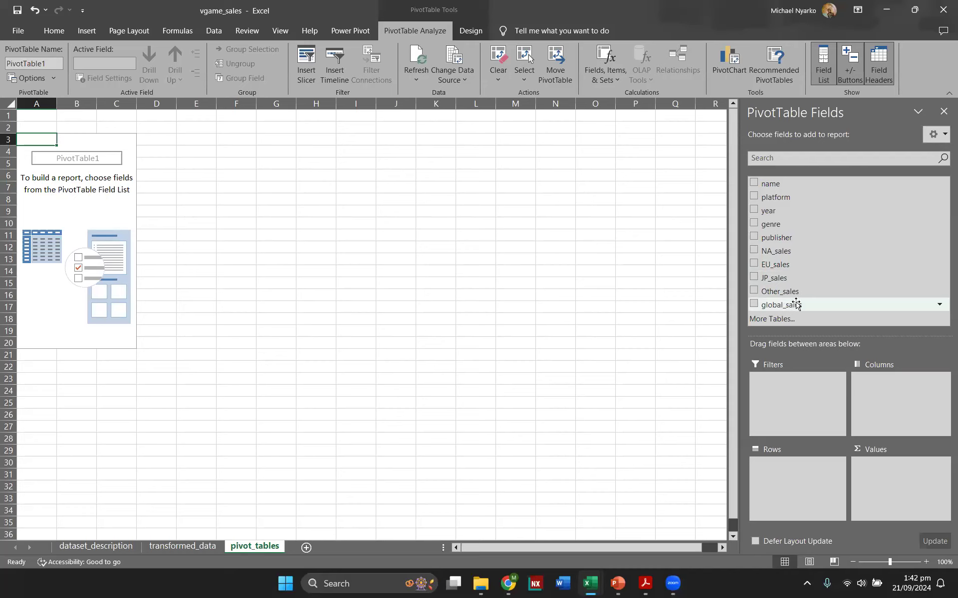
- Build the PivotTable with the sum of global_sales as values and genre as rows
{"action": "left_click_drag", "start_coordinate": [789, 306], "coordinate": [892, 484]}
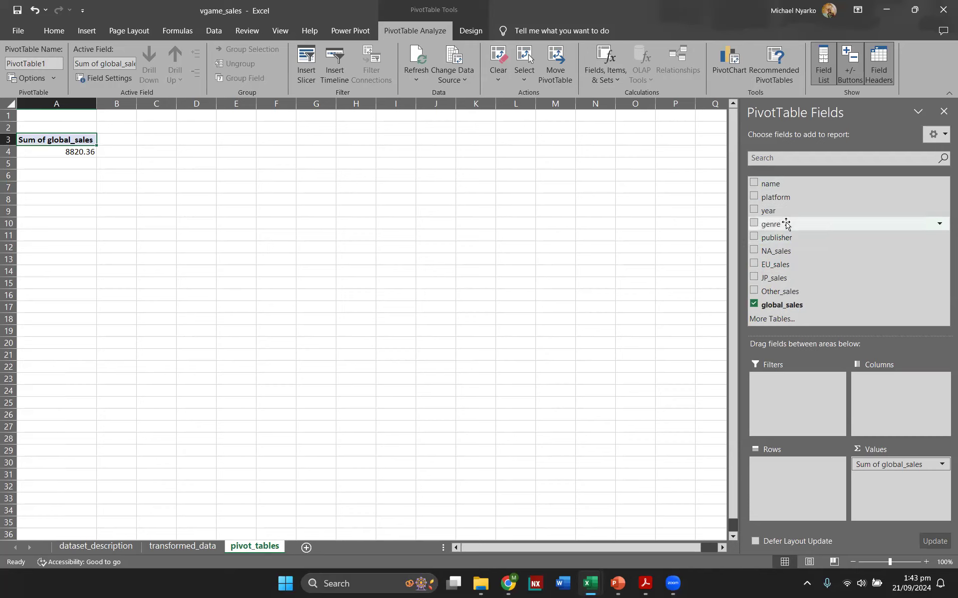
{"action": "left_click_drag", "start_coordinate": [786, 224], "coordinate": [784, 472]}
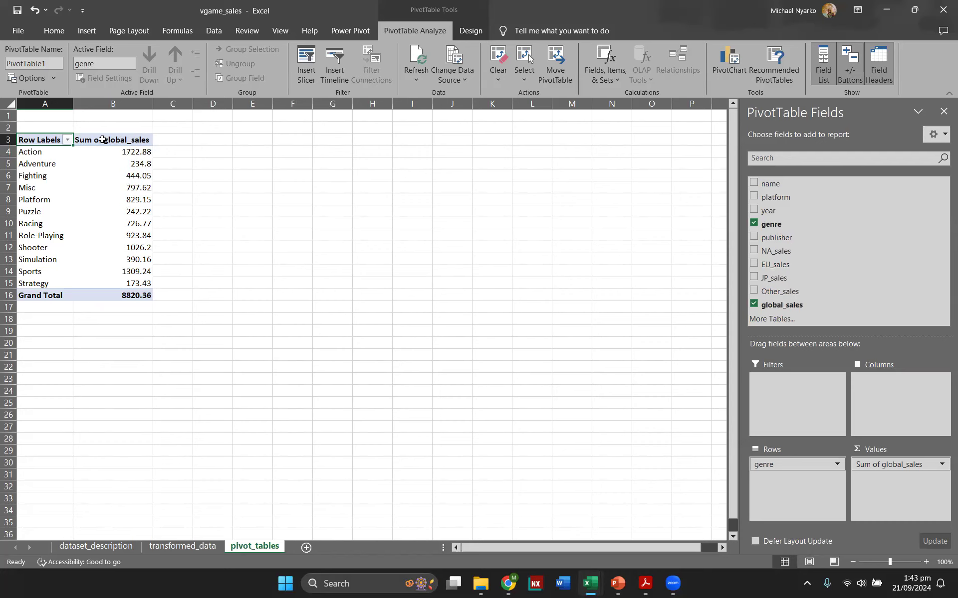
- Look at the value field settings that control how global_sales is summarized, leaving them as they are
{"action": "left_click", "coordinate": [942, 465]}
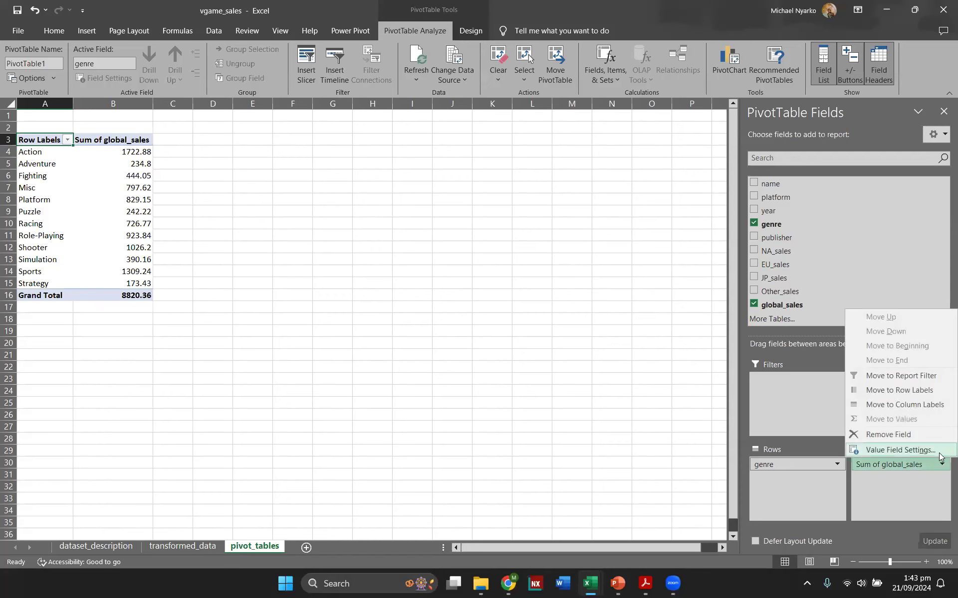
{"action": "left_click", "coordinate": [937, 454]}
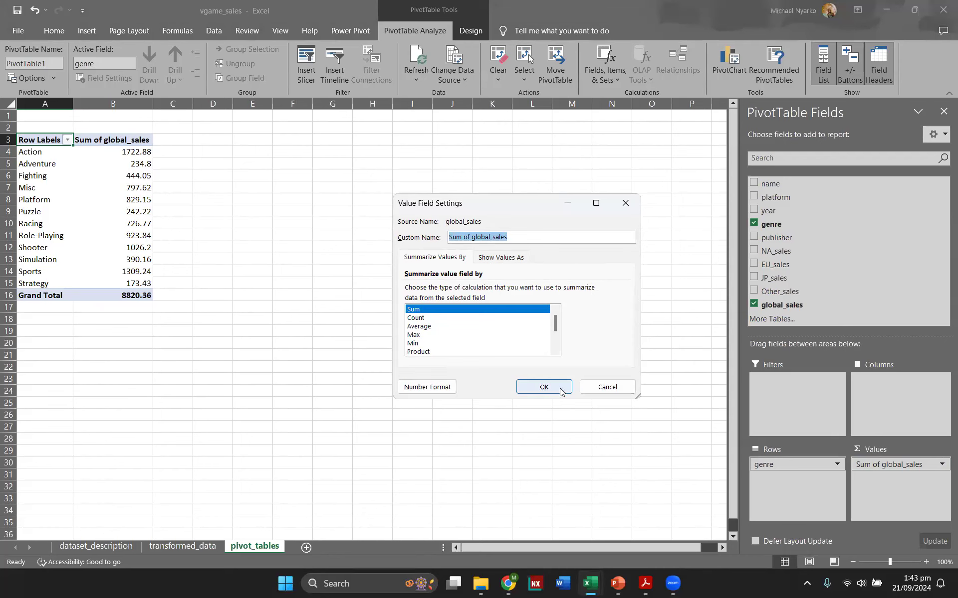
{"action": "left_click", "coordinate": [608, 388]}
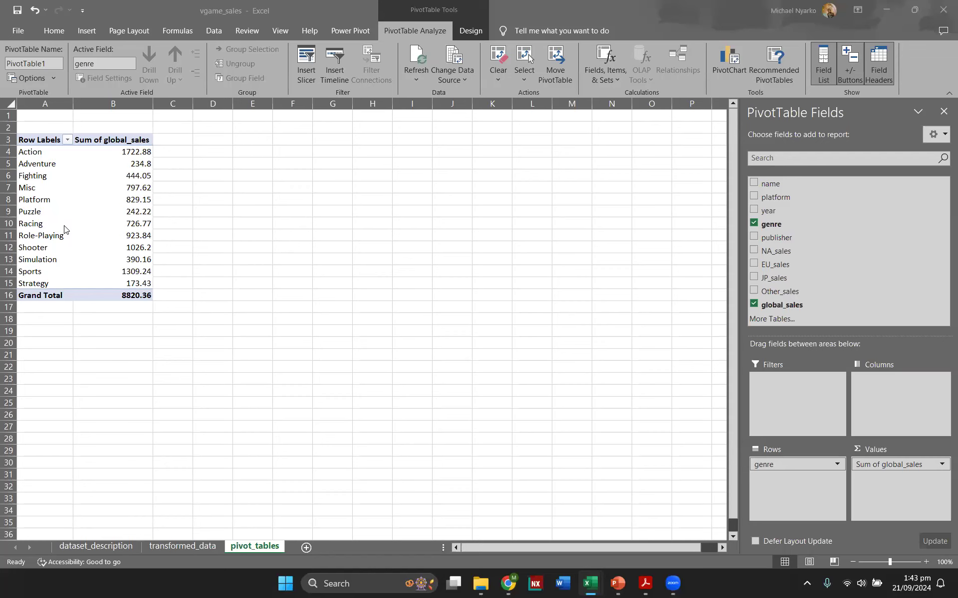
- Change the genre PivotTable's report layout to tabular form
{"action": "left_click", "coordinate": [60, 197]}
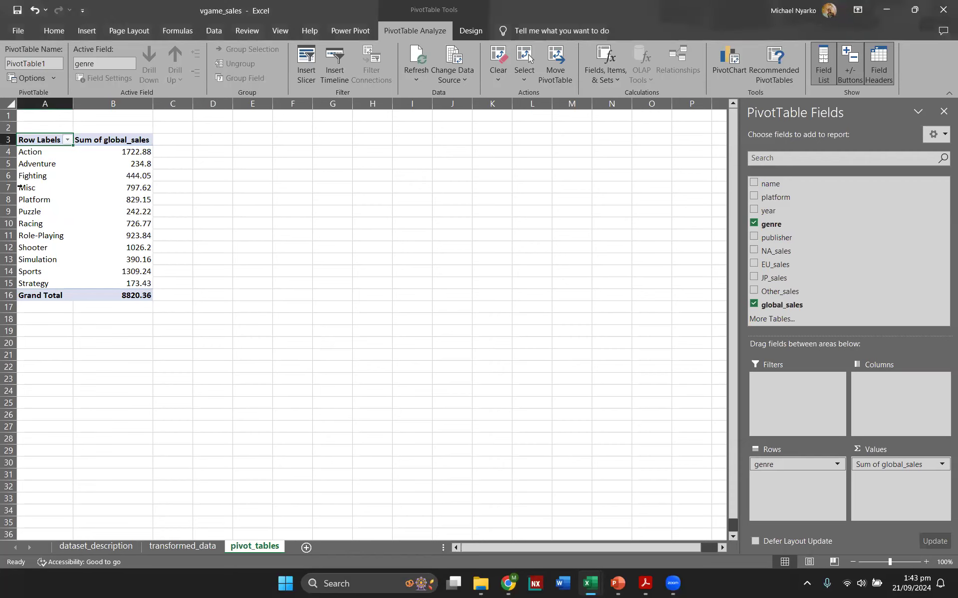
{"action": "left_click", "coordinate": [43, 201]}
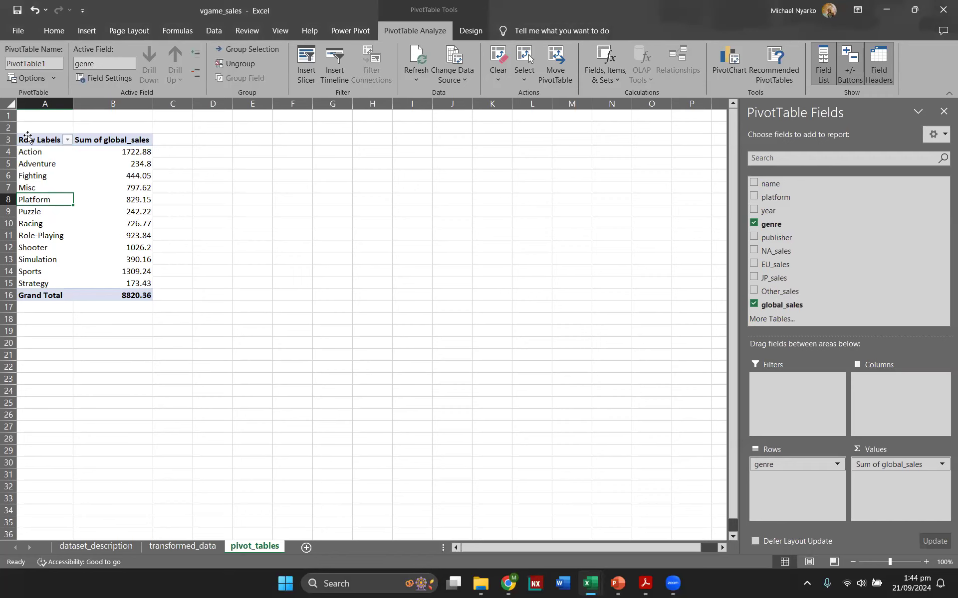
{"action": "left_click", "coordinate": [43, 142]}
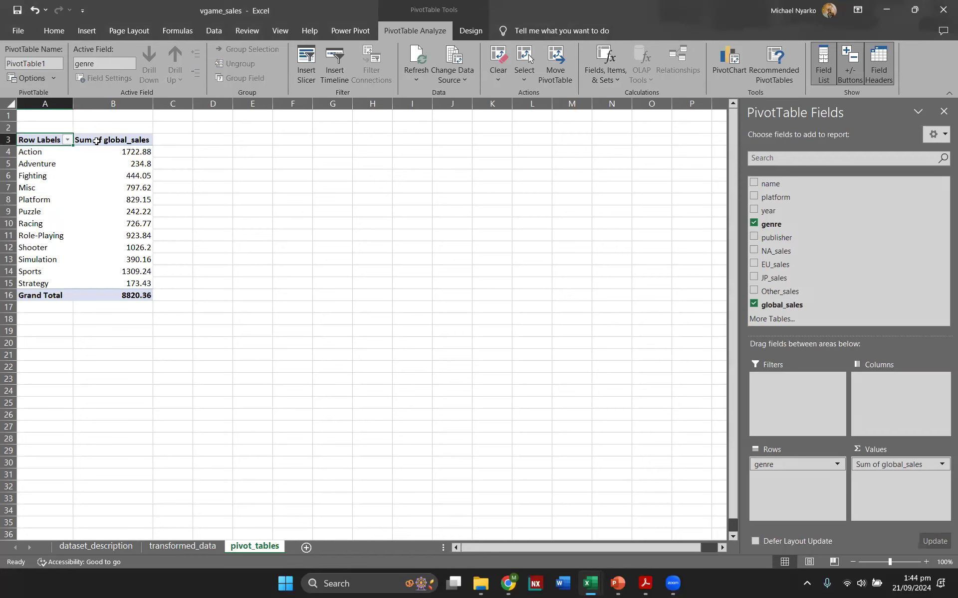
{"action": "left_click", "coordinate": [92, 197]}
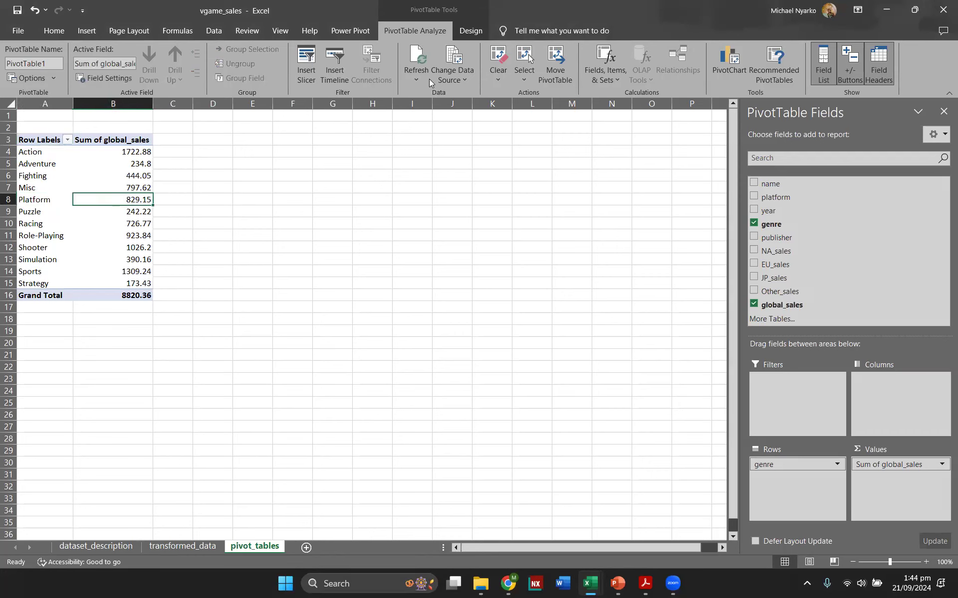
{"action": "left_click", "coordinate": [776, 87]}
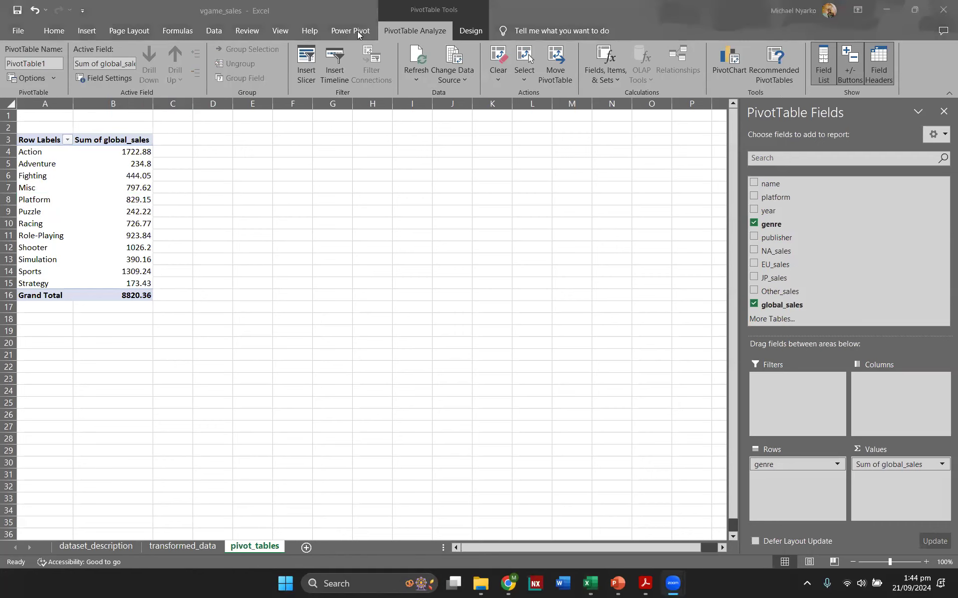
{"action": "left_click", "coordinate": [462, 30]}
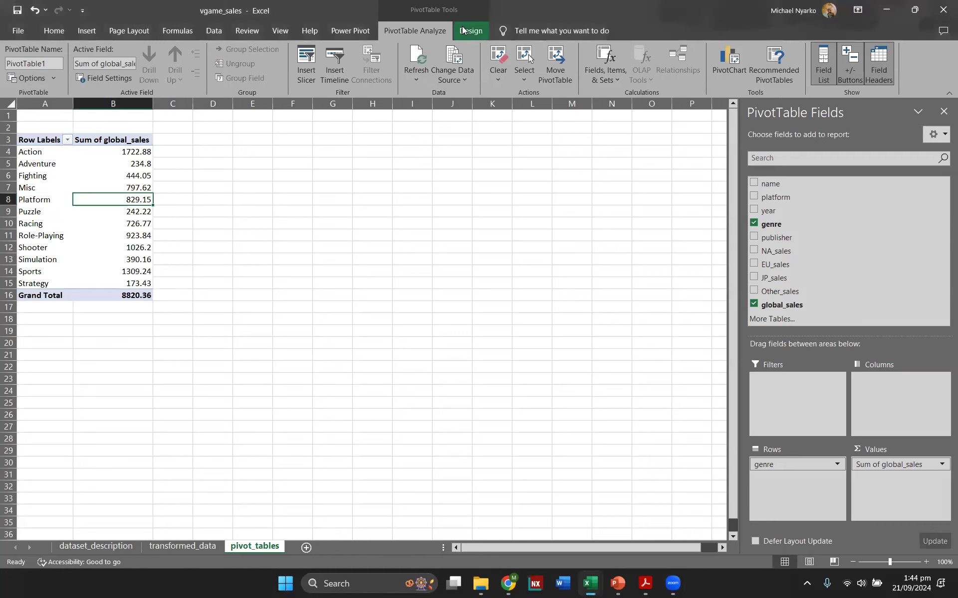
{"action": "left_click", "coordinate": [462, 29]}
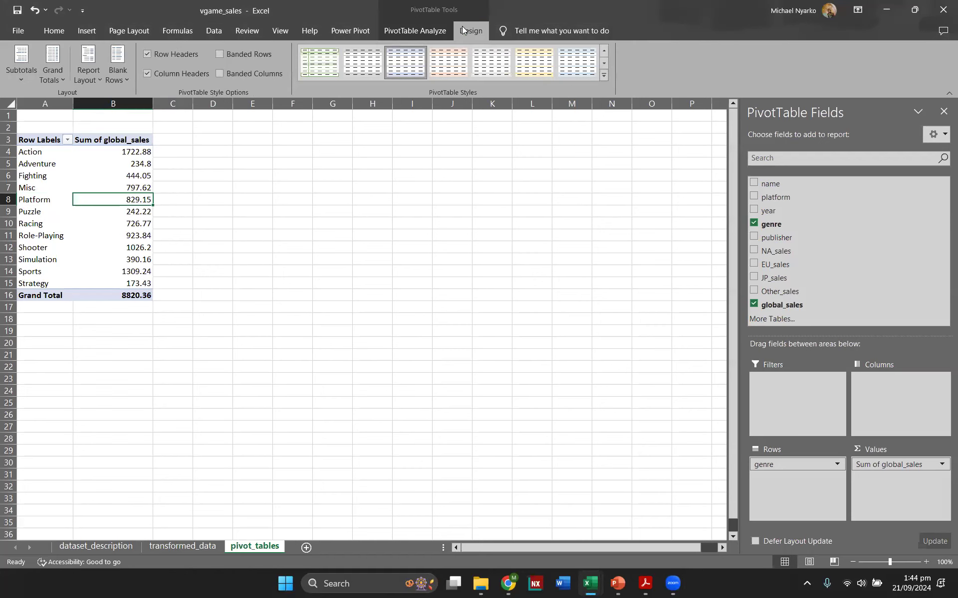
{"action": "left_click", "coordinate": [87, 73]}
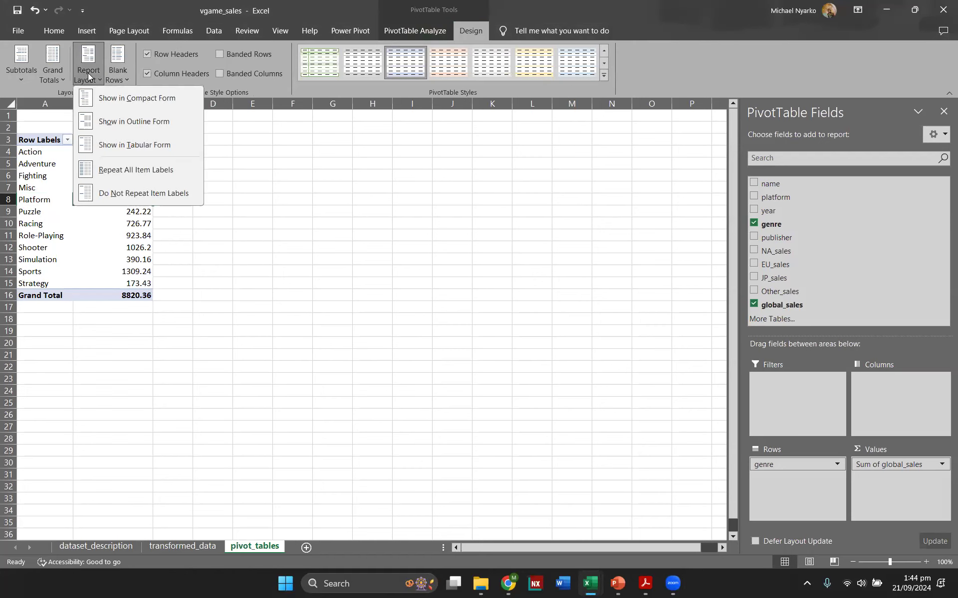
{"action": "left_click", "coordinate": [126, 146]}
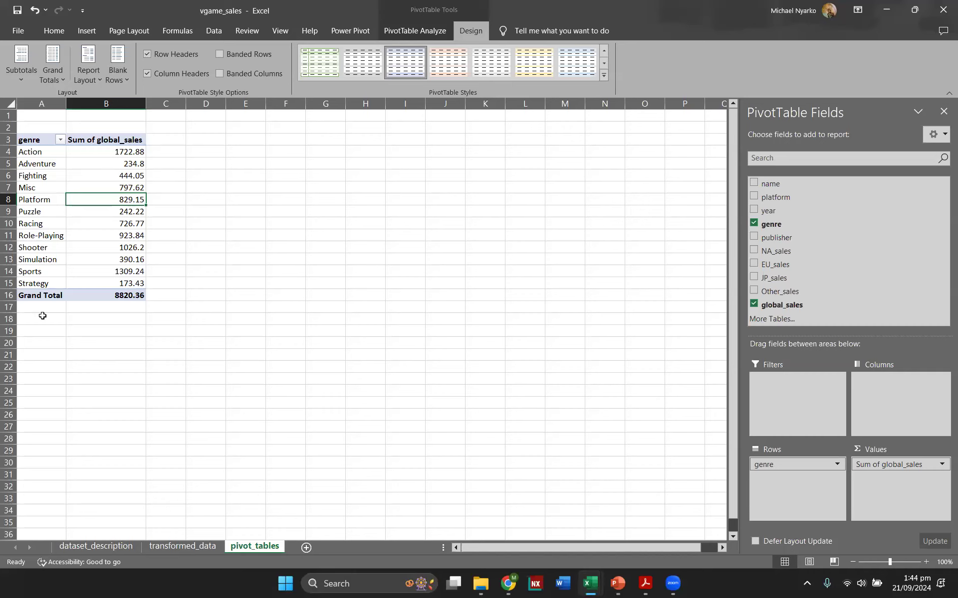
- Insert a clustered bar PivotChart from the genre PivotTable and place it beside the table
{"action": "left_click", "coordinate": [119, 331]}
{"action": "left_click", "coordinate": [119, 202]}
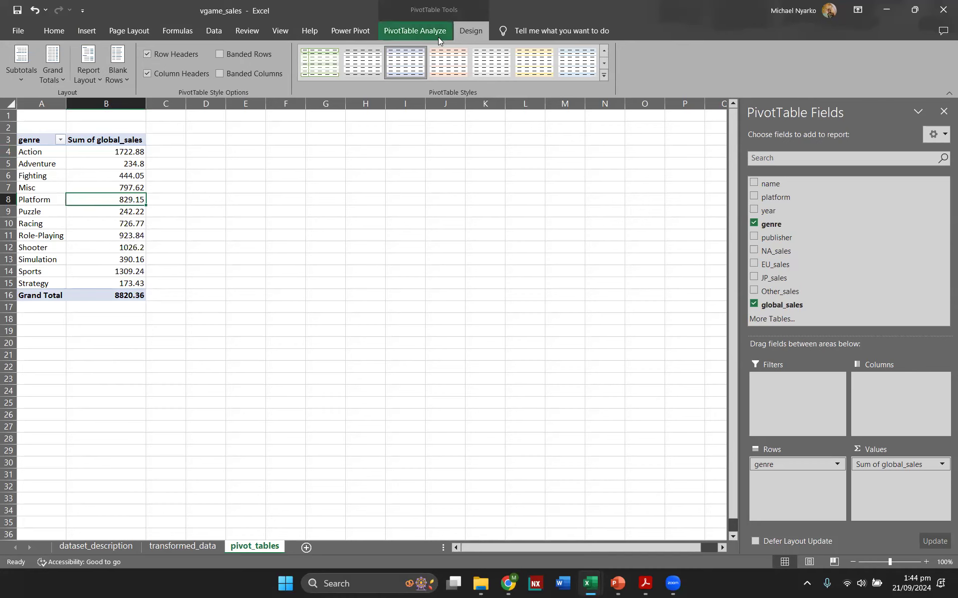
{"action": "left_click", "coordinate": [427, 29]}
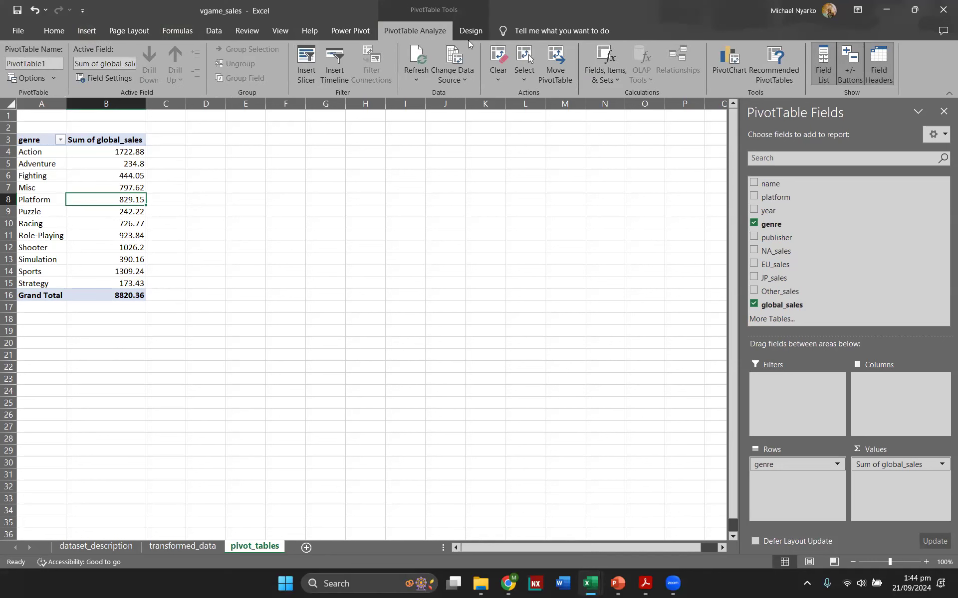
{"action": "left_click", "coordinate": [727, 75]}
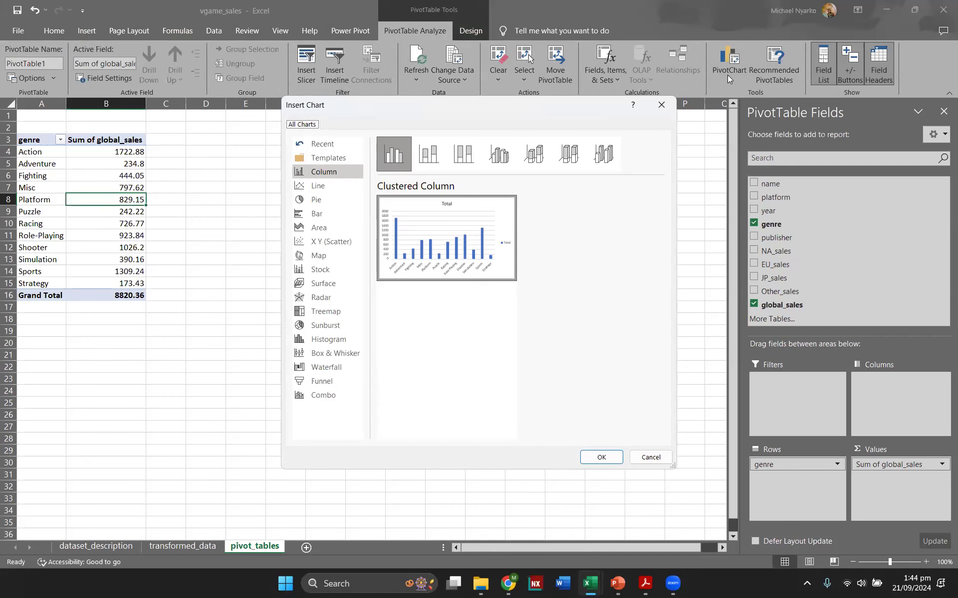
{"action": "mouse_move", "coordinate": [440, 248]}
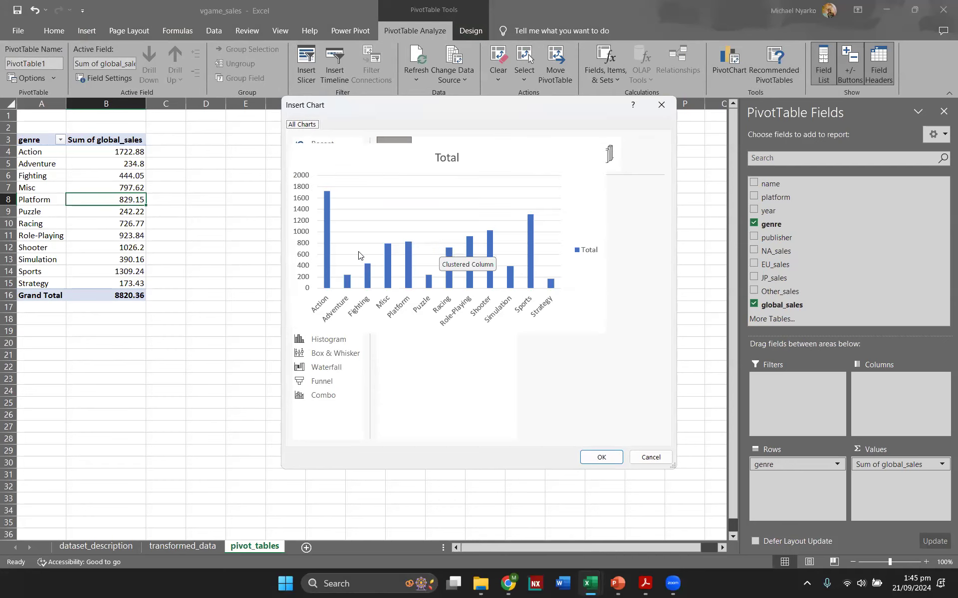
{"action": "left_click", "coordinate": [323, 213]}
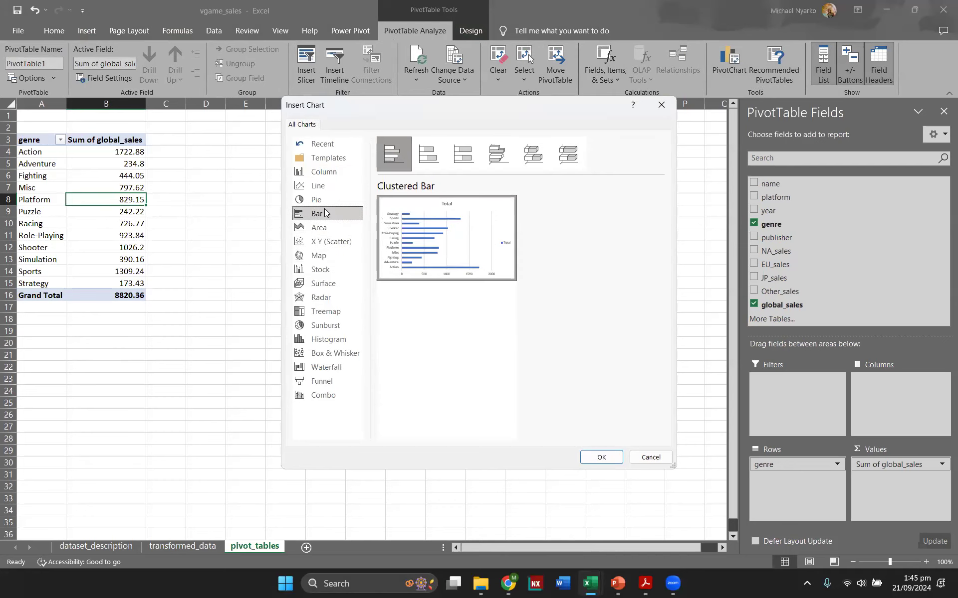
{"action": "left_click", "coordinate": [328, 200]}
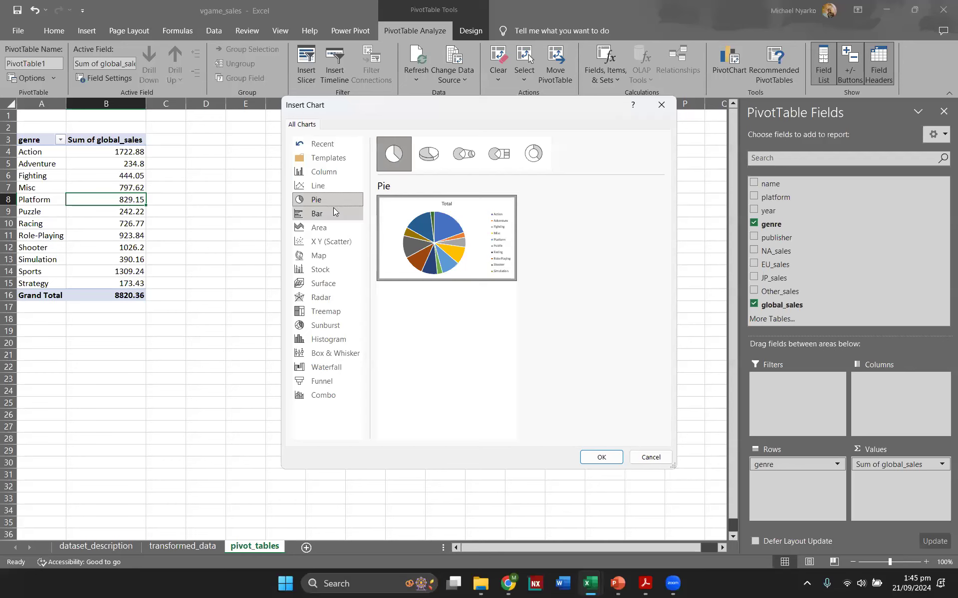
{"action": "left_click", "coordinate": [334, 209]}
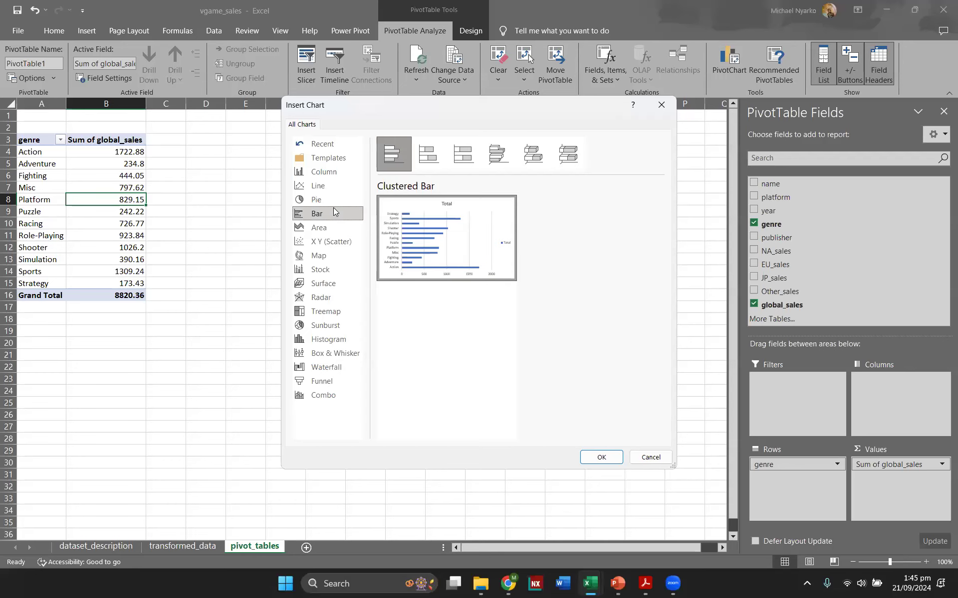
{"action": "left_click", "coordinate": [602, 456]}
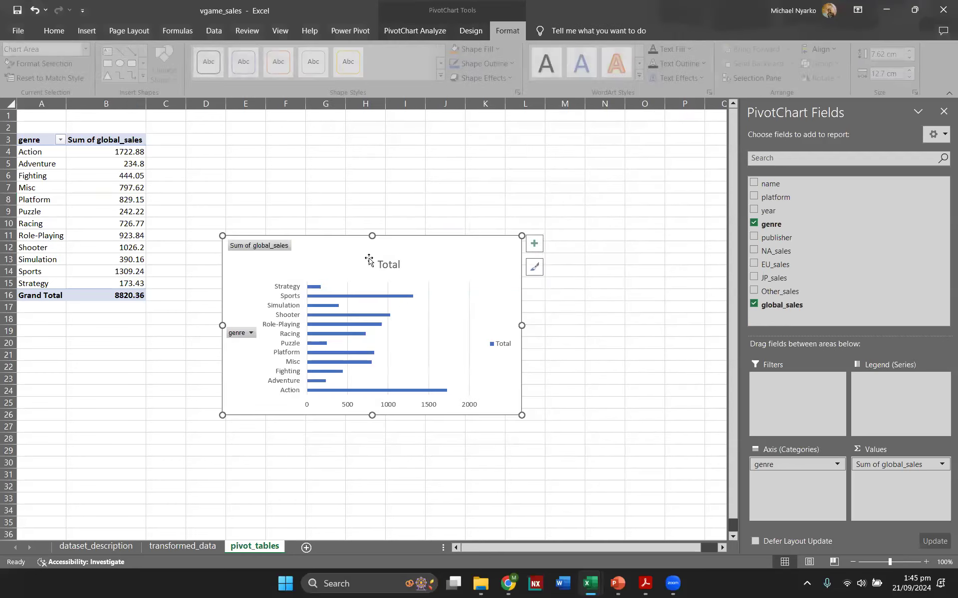
{"action": "left_click_drag", "start_coordinate": [366, 134], "coordinate": [360, 133]}
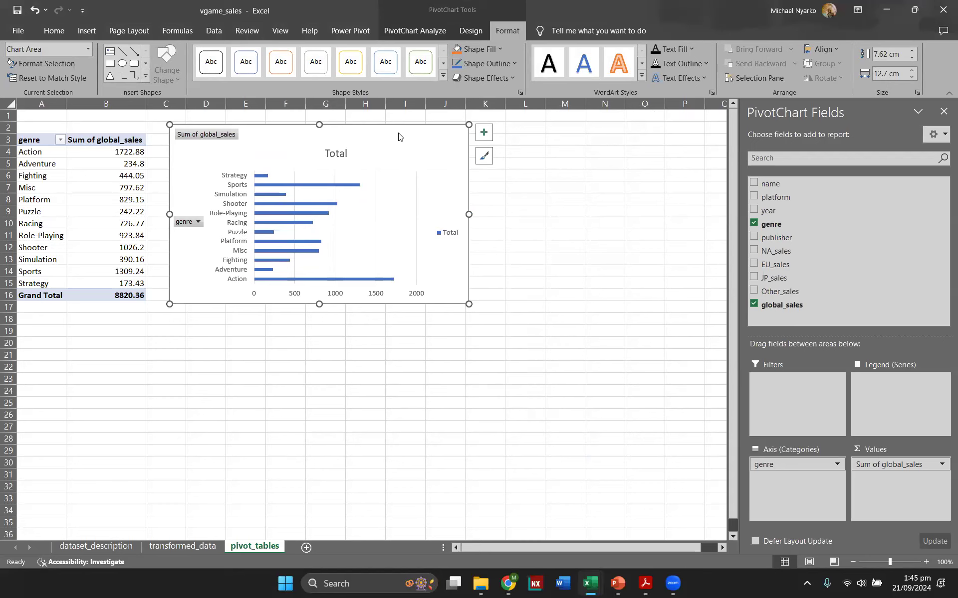
{"action": "left_click", "coordinate": [87, 225]}
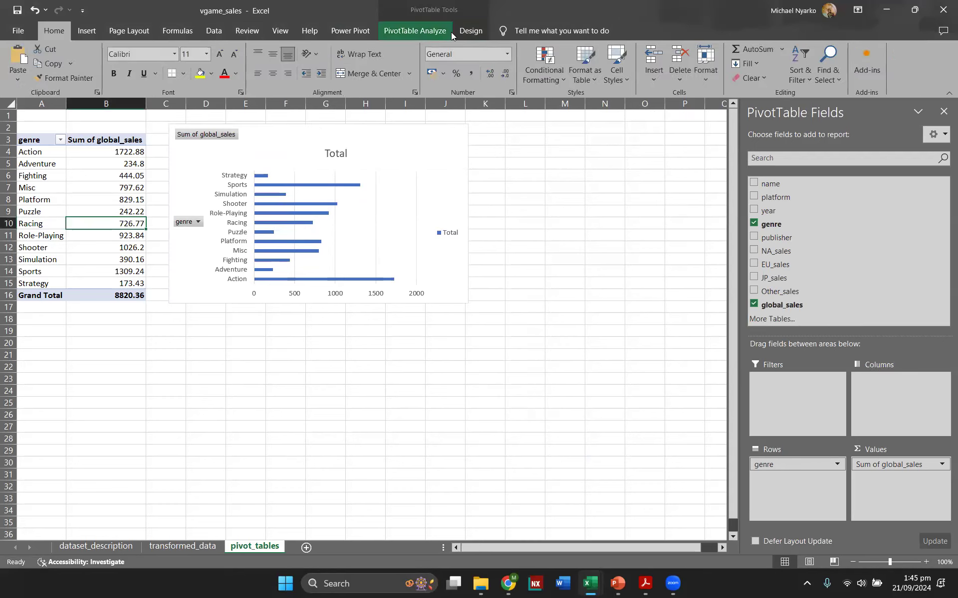
{"action": "left_click", "coordinate": [429, 31]}
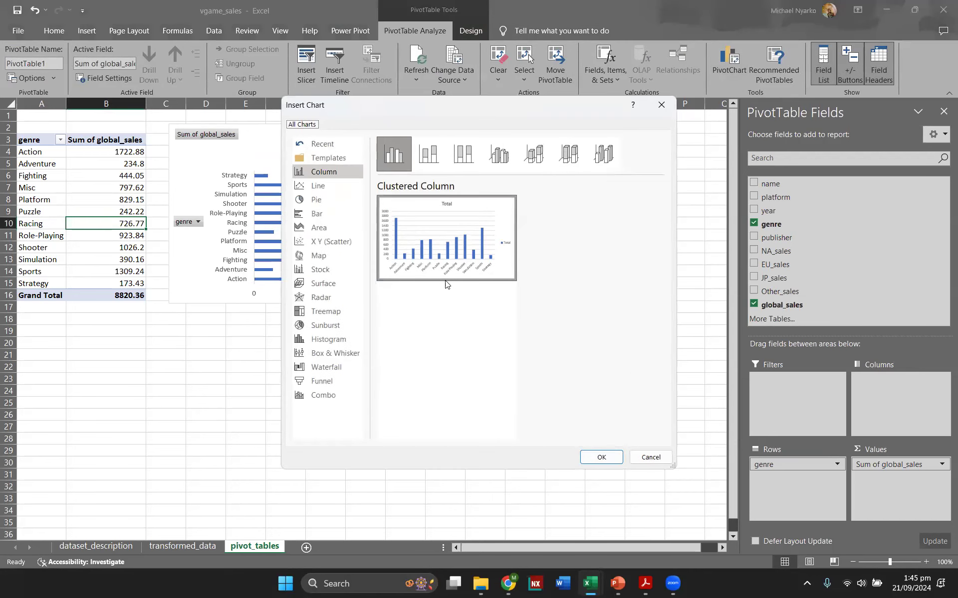
{"action": "mouse_move", "coordinate": [496, 231]}
{"action": "left_click", "coordinate": [650, 457]}
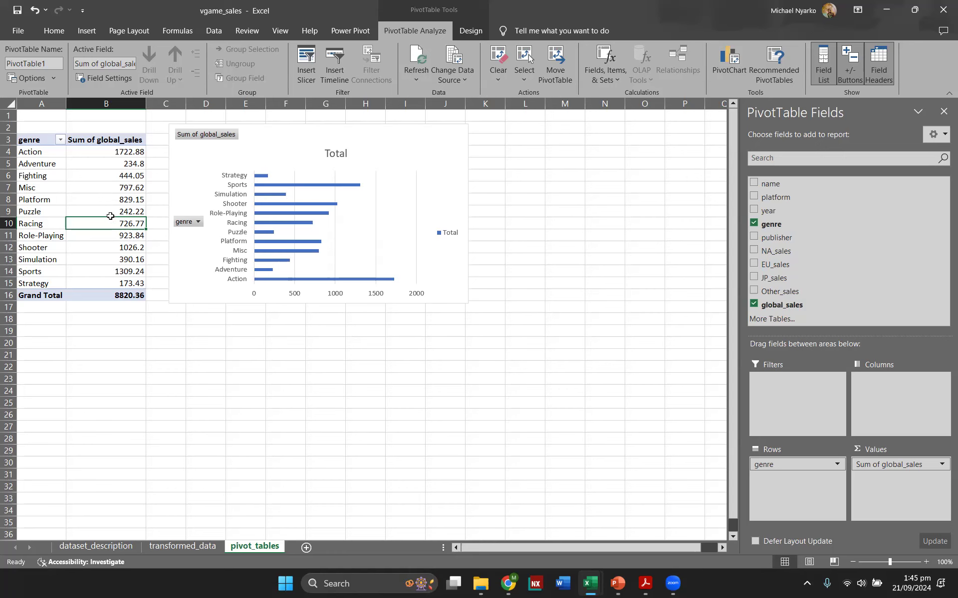
- Sort the genre PivotTable by its sum of global_sales from smallest to largest
{"action": "left_click", "coordinate": [103, 202]}
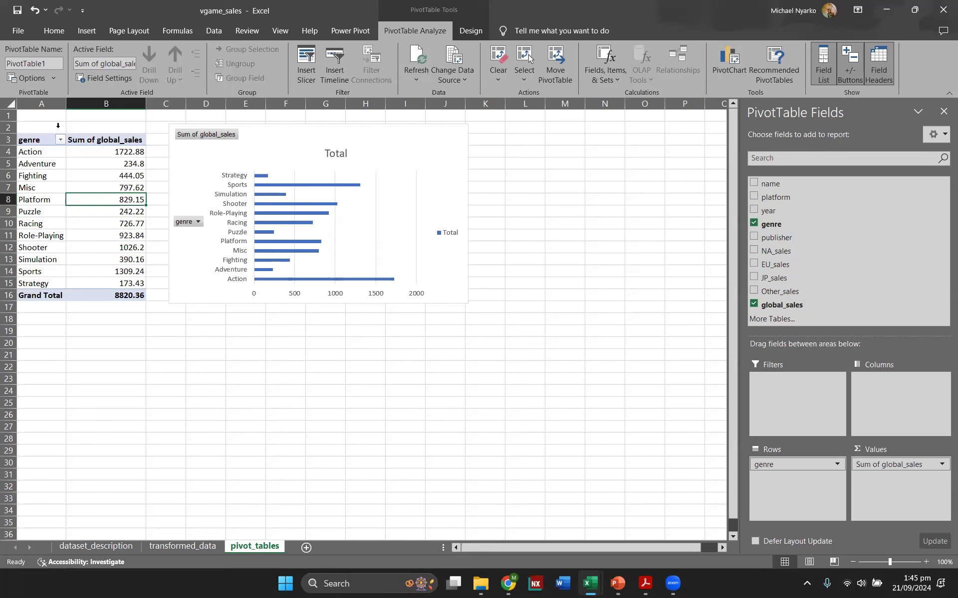
{"action": "left_click", "coordinate": [60, 32]}
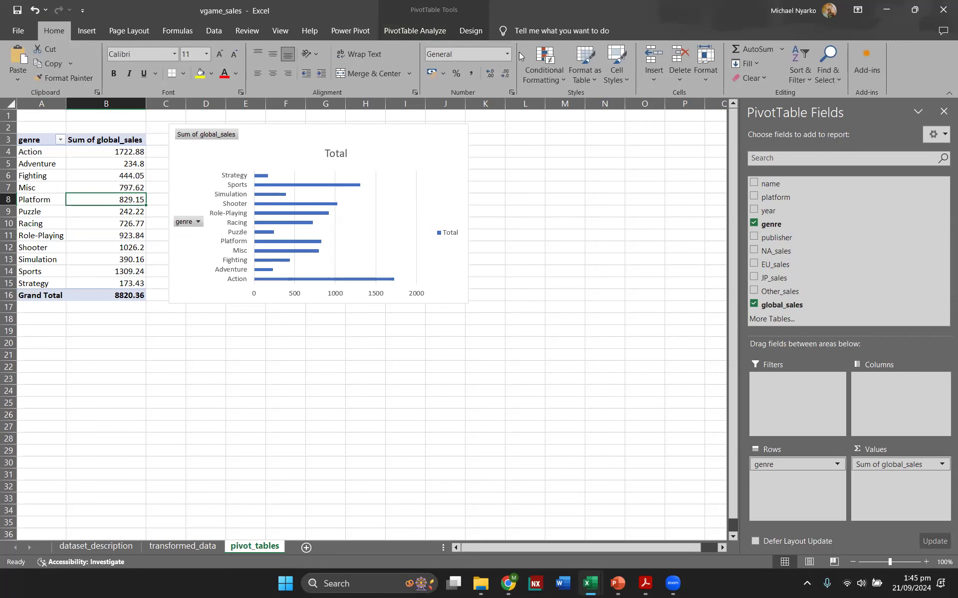
{"action": "left_click", "coordinate": [800, 73]}
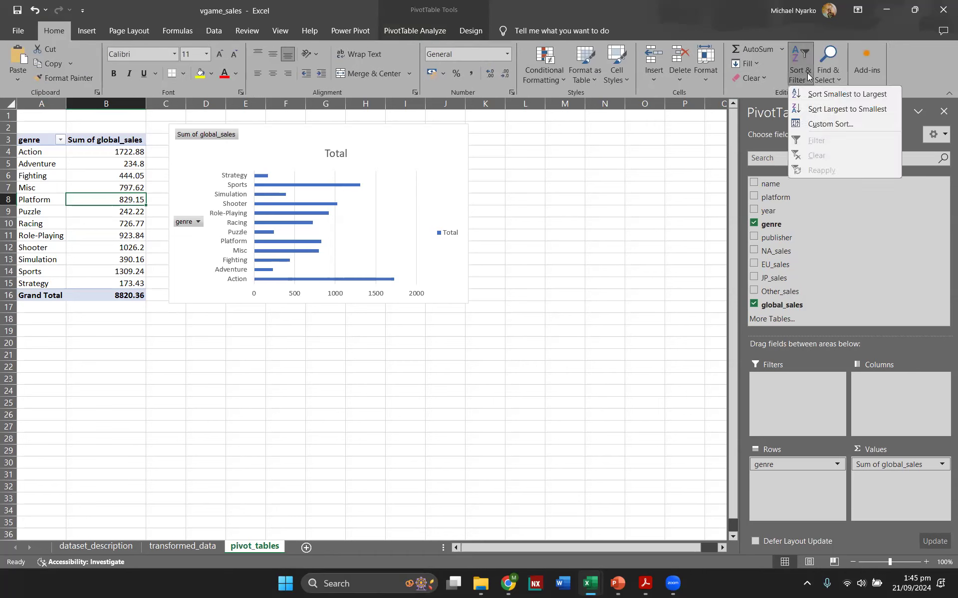
{"action": "left_click", "coordinate": [833, 96]}
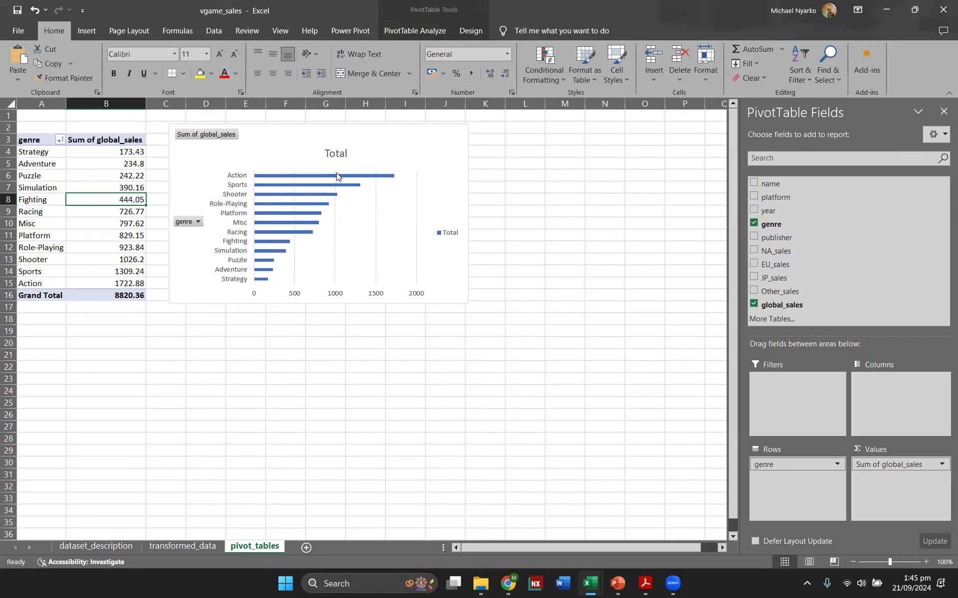
{"action": "mouse_move", "coordinate": [375, 176]}
{"action": "mouse_move", "coordinate": [260, 176]}
{"action": "mouse_move", "coordinate": [268, 283]}
- Rename the genre PivotTable as global_by_genre
{"action": "left_click", "coordinate": [407, 31]}
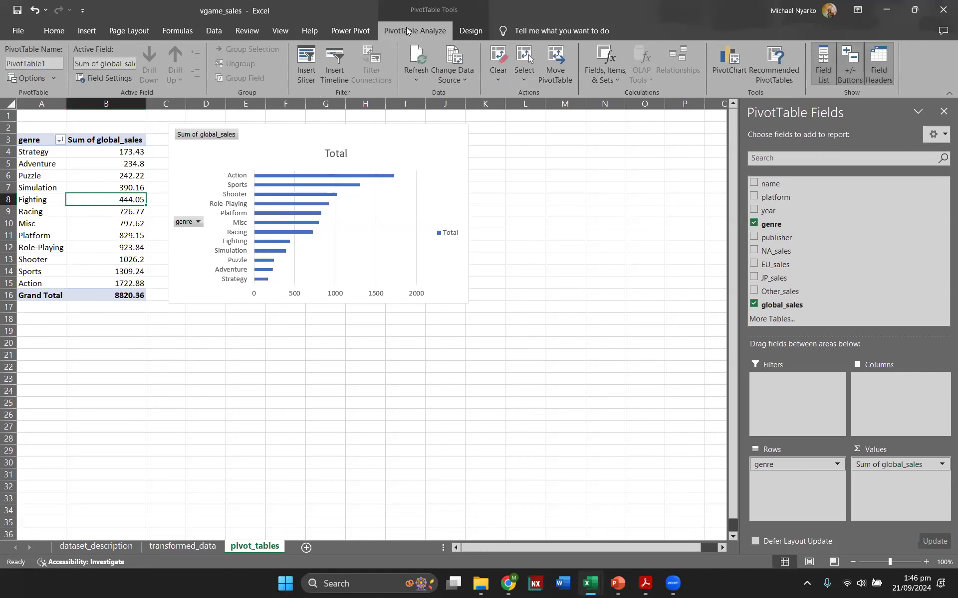
{"action": "left_click", "coordinate": [34, 61]}
{"action": "type", "text": "global"}
{"action": "type", "text": "_by_genre"}
{"action": "key", "text": "Return"}
- Rename the genre bar chart object as global_by_genre
{"action": "left_click", "coordinate": [244, 145]}
{"action": "left_click", "coordinate": [403, 30]}
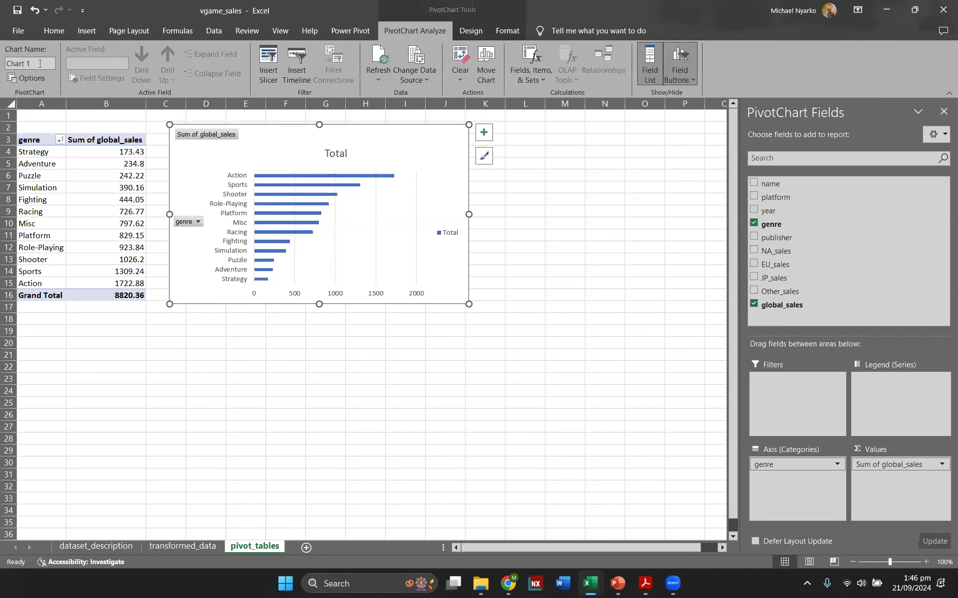
{"action": "left_click", "coordinate": [39, 63]}
{"action": "type", "text": "global_by_genre"}
{"action": "key", "text": "Return"}
{"action": "left_click", "coordinate": [243, 334]}
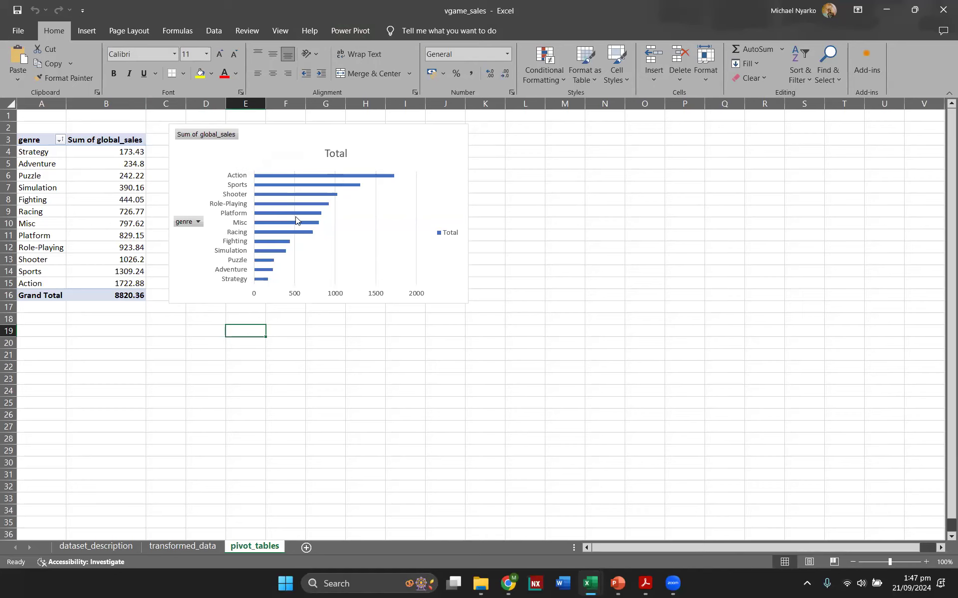
- Insert a second PivotTable from the video_games table, placed at cell A20 of the existing pivot_tables sheet
{"action": "mouse_move", "coordinate": [292, 217]}
{"action": "left_click", "coordinate": [183, 546]}
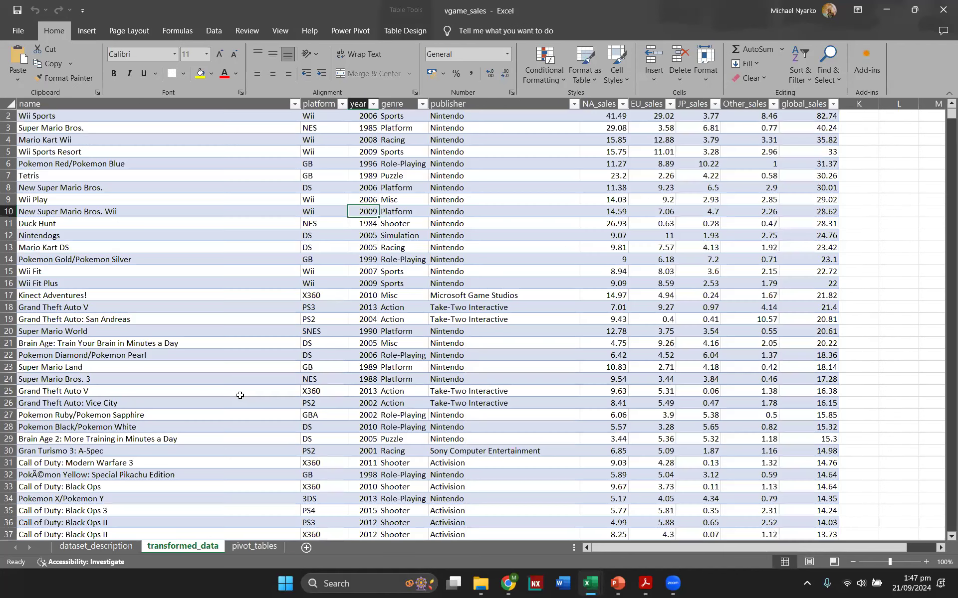
{"action": "scroll", "coordinate": [64, 101], "scroll_direction": "up", "scroll_amount": 1}
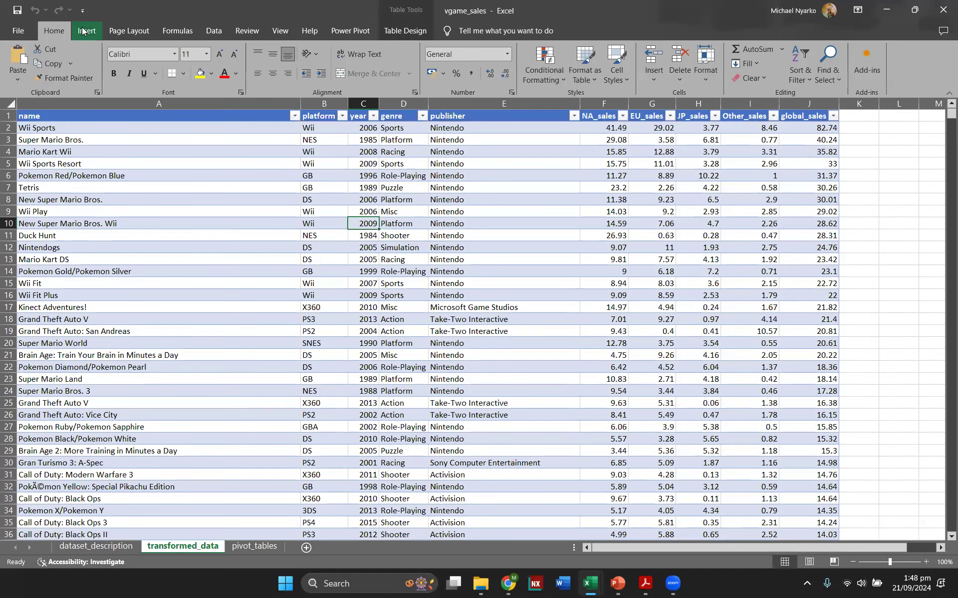
{"action": "left_click", "coordinate": [86, 31]}
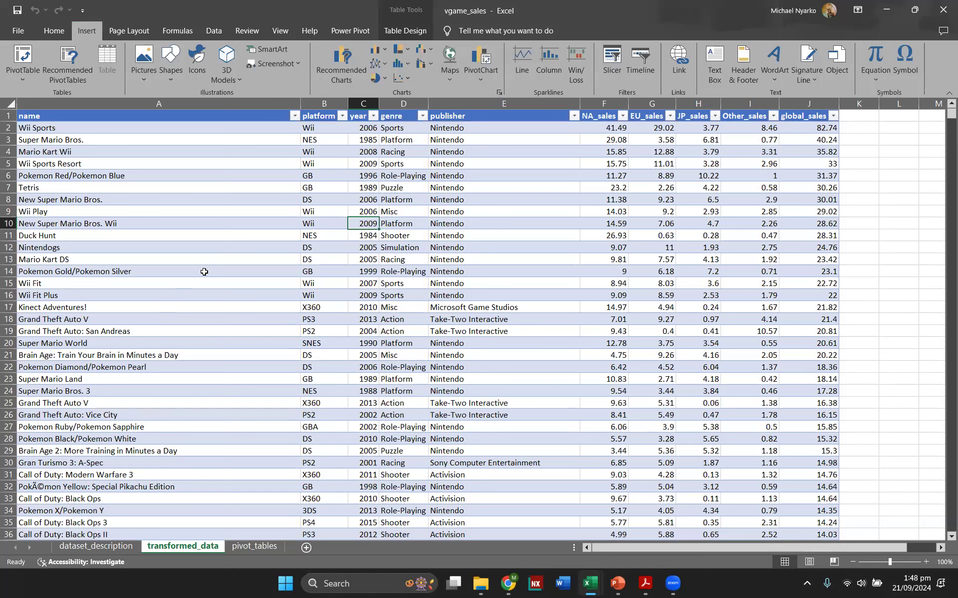
{"action": "left_click", "coordinate": [22, 55]}
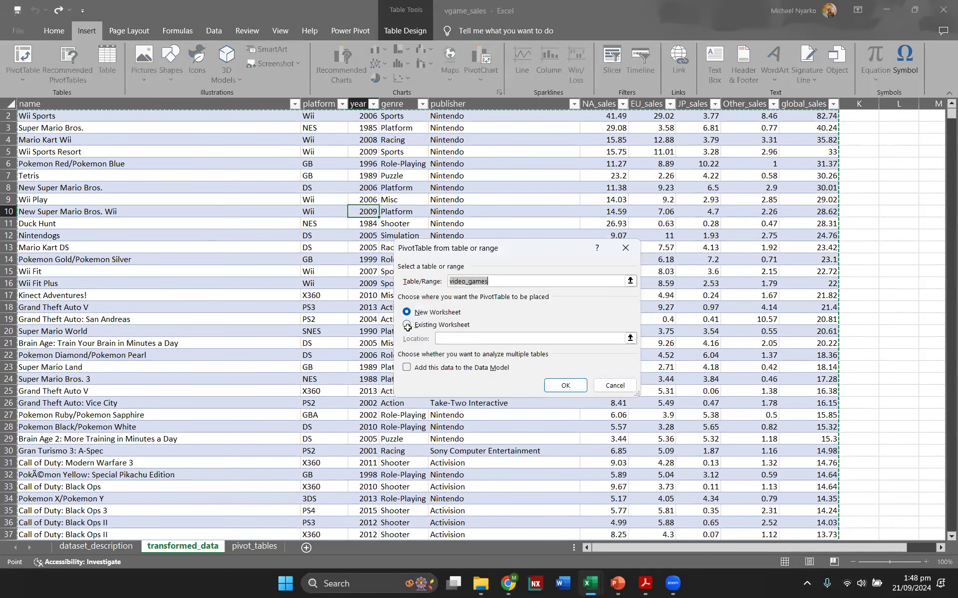
{"action": "left_click", "coordinate": [407, 326]}
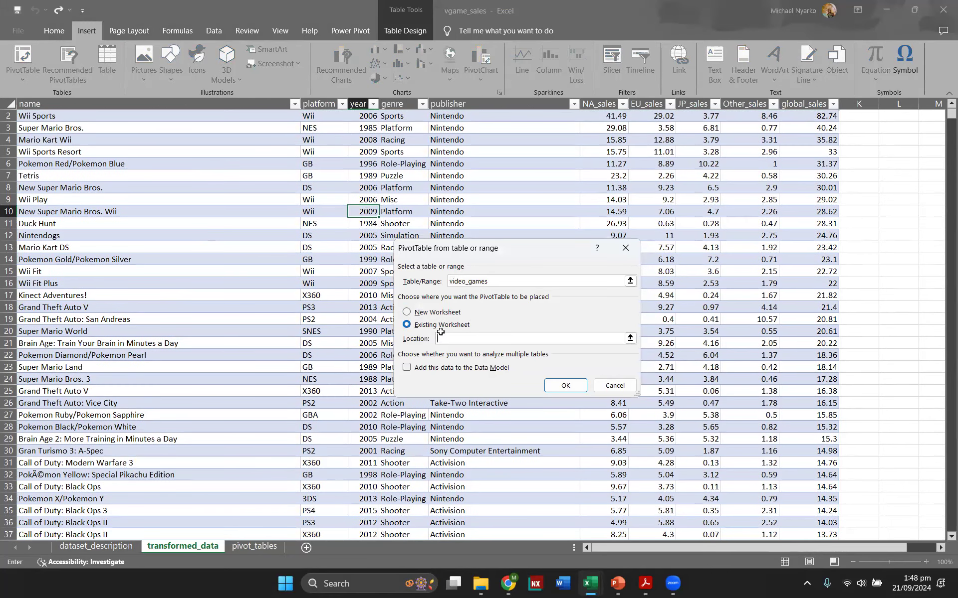
{"action": "left_click", "coordinate": [274, 547]}
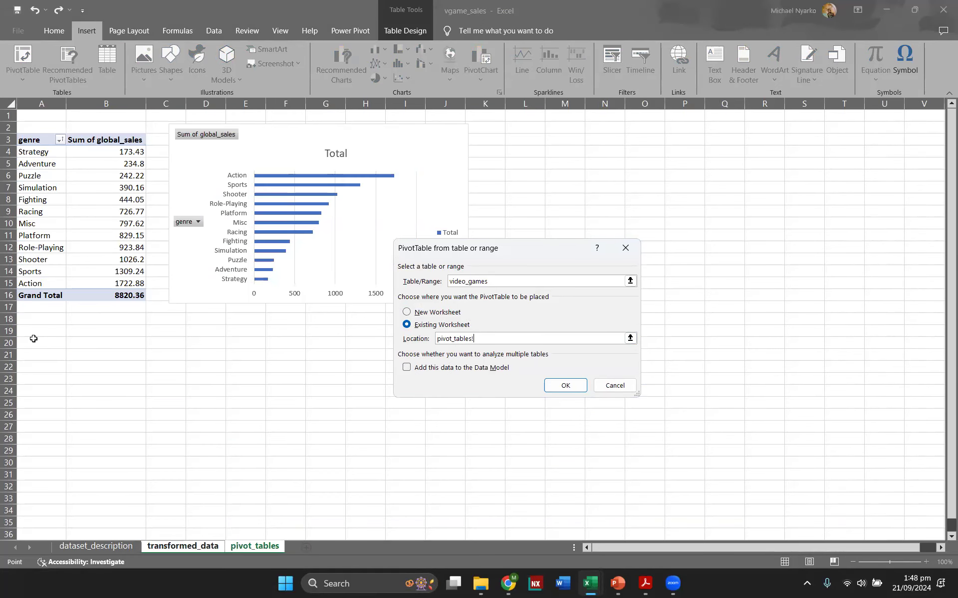
{"action": "left_click", "coordinate": [34, 343]}
{"action": "left_click", "coordinate": [552, 385]}
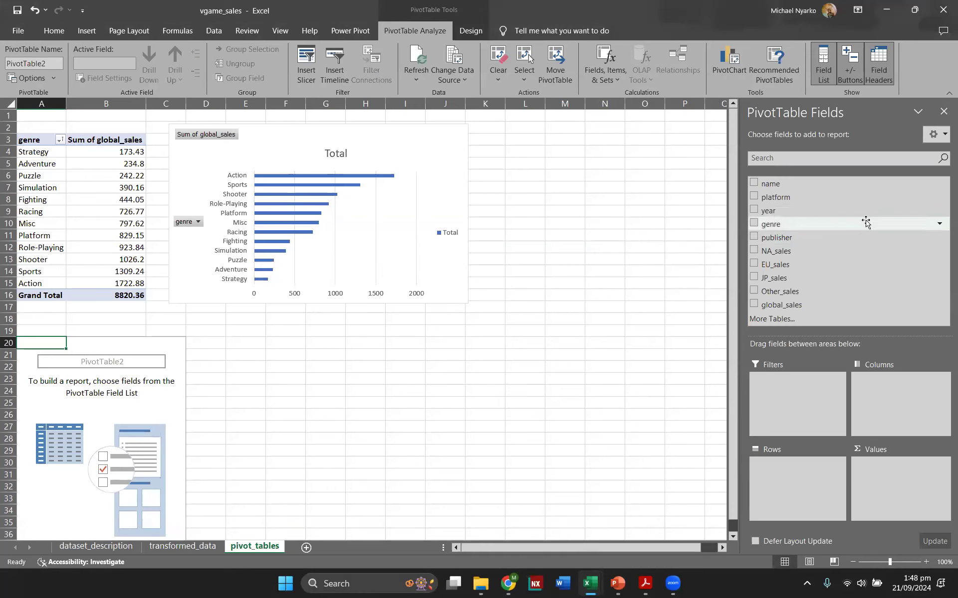
- Build the second PivotTable with year as rows and the count of name as values
{"action": "left_click_drag", "start_coordinate": [859, 215], "coordinate": [799, 473]}
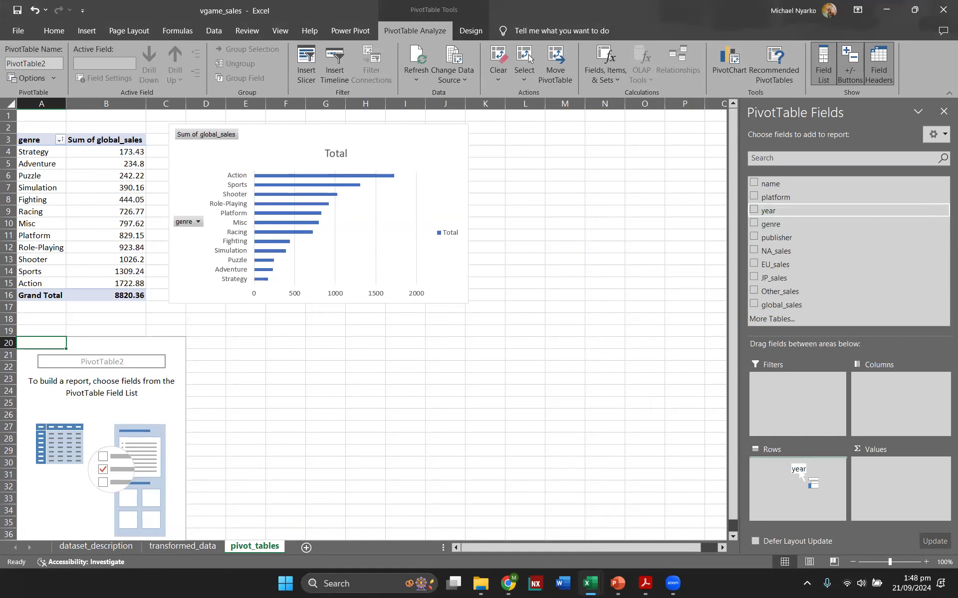
{"action": "left_click_drag", "start_coordinate": [799, 475], "coordinate": [798, 471]}
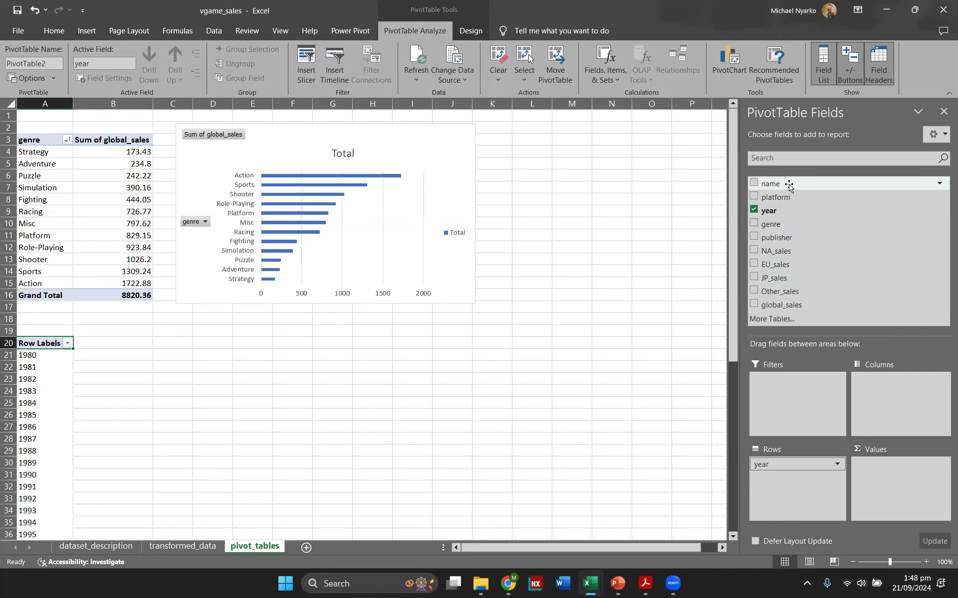
{"action": "left_click_drag", "start_coordinate": [789, 185], "coordinate": [891, 474]}
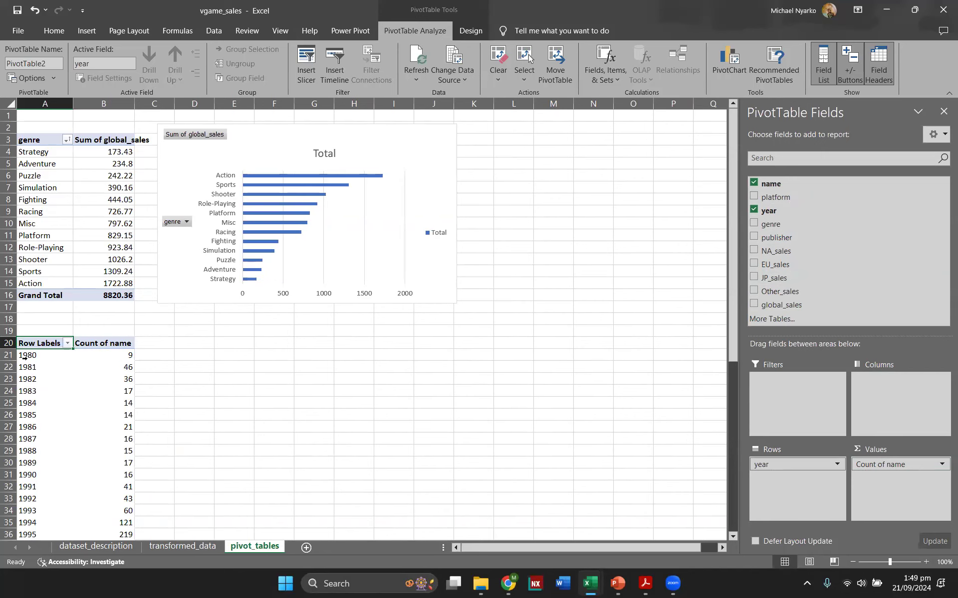
- Change the custom name of the Count of name value field to "Count of games"
{"action": "mouse_move", "coordinate": [128, 354]}
{"action": "left_click", "coordinate": [129, 343]}
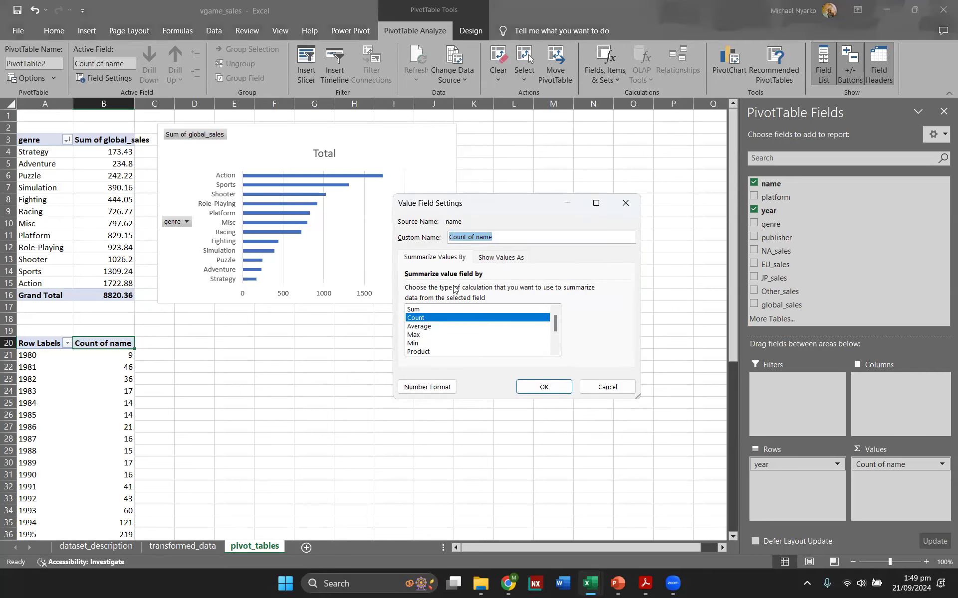
{"action": "left_click", "coordinate": [503, 236]}
{"action": "key", "text": "Return"}
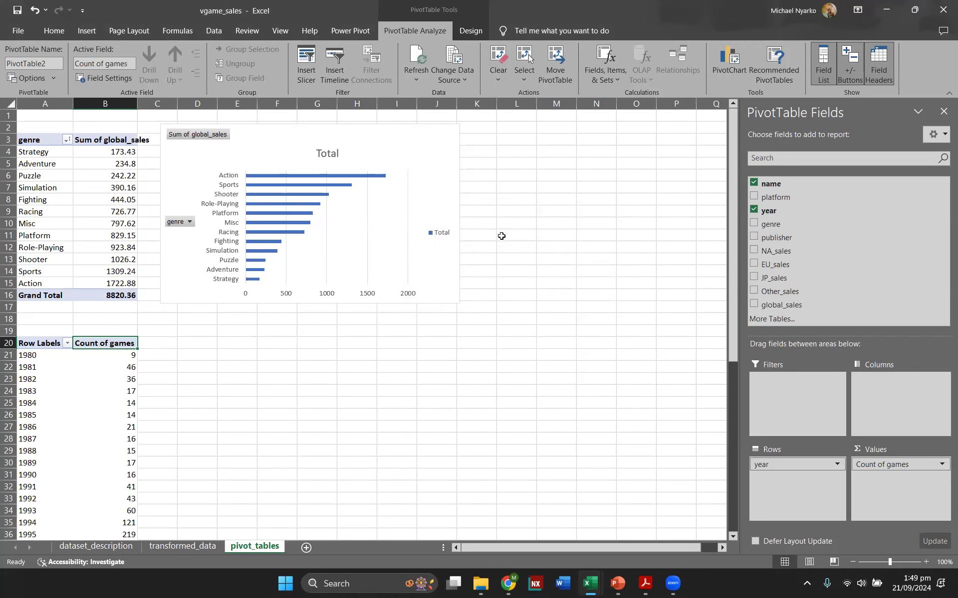
- Change the year PivotTable's report layout to tabular form
{"action": "left_click", "coordinate": [81, 425]}
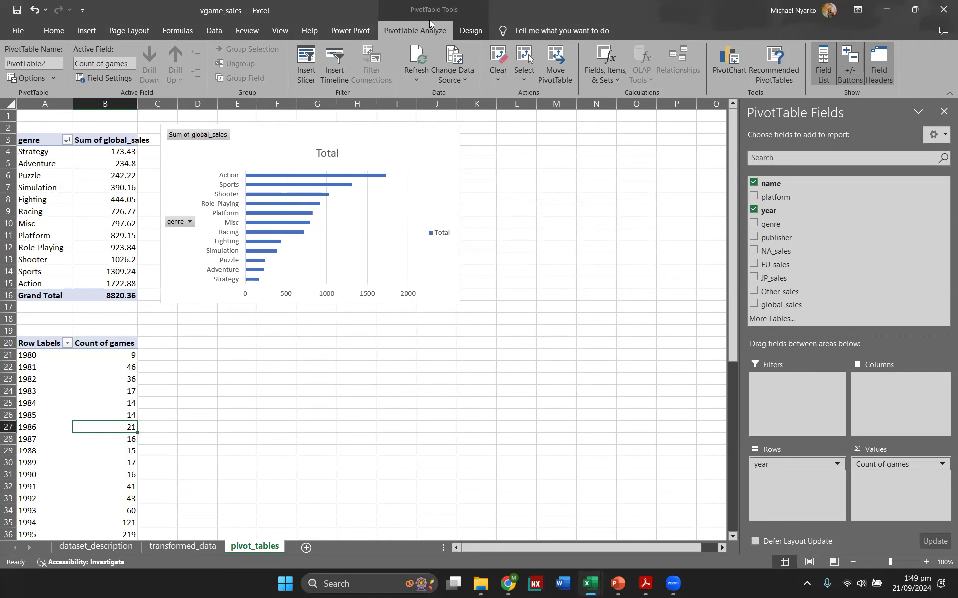
{"action": "left_click", "coordinate": [471, 31]}
{"action": "left_click", "coordinate": [90, 79]}
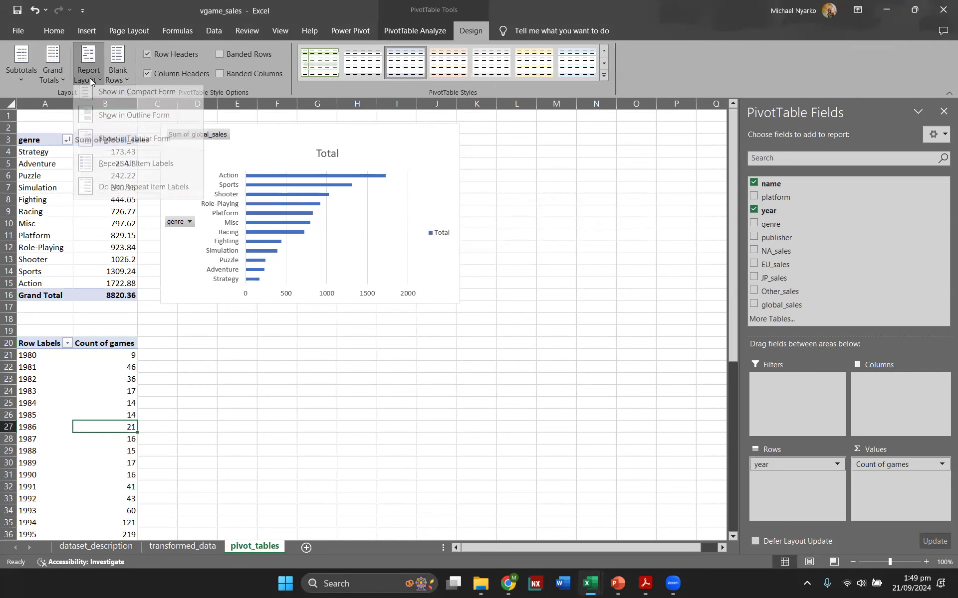
{"action": "left_click", "coordinate": [128, 142]}
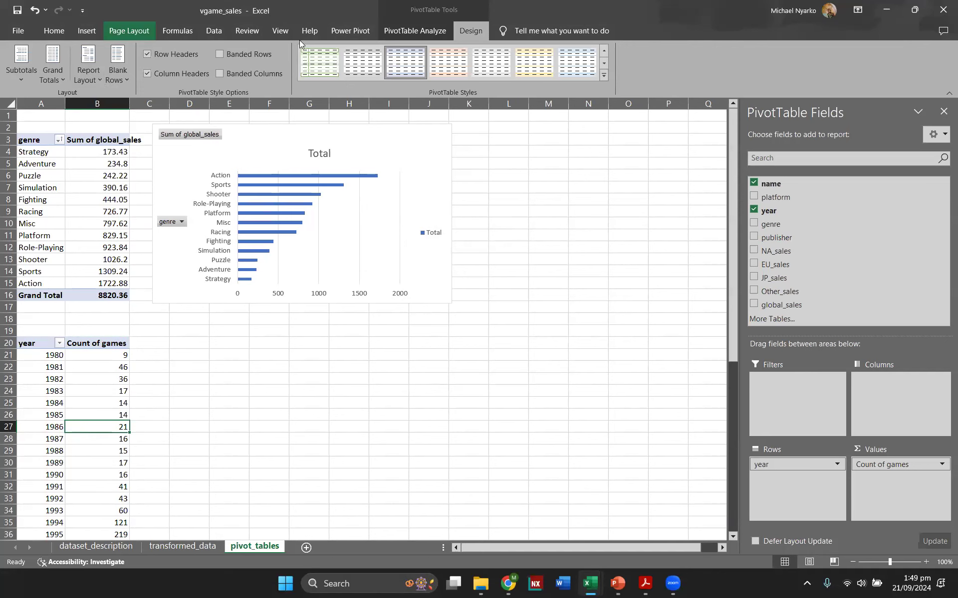
{"action": "left_click", "coordinate": [444, 30]}
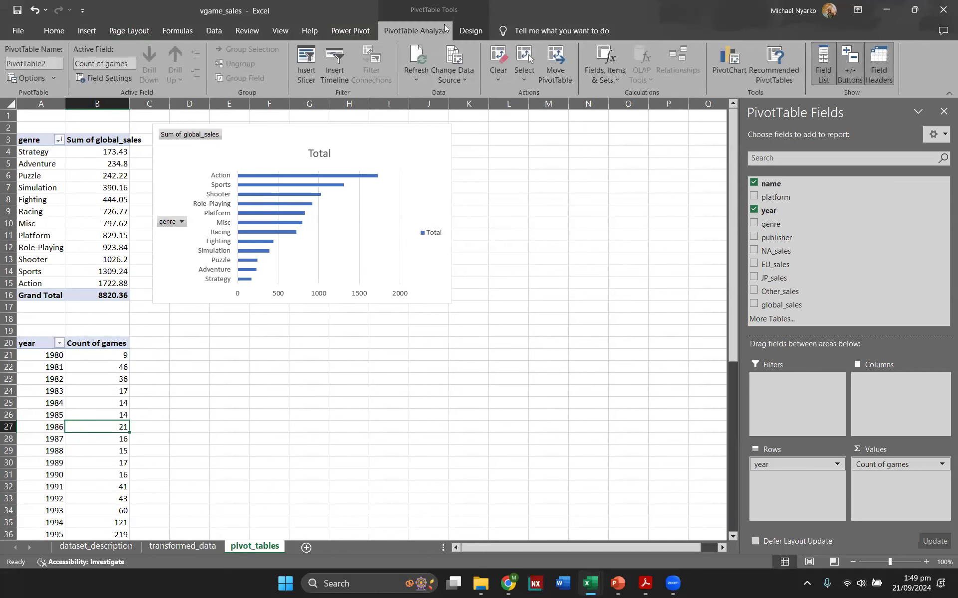
- Insert a Stacked Line with Markers PivotChart from the year PivotTable and place it beside that table, below the genre chart
{"action": "left_click", "coordinate": [742, 69]}
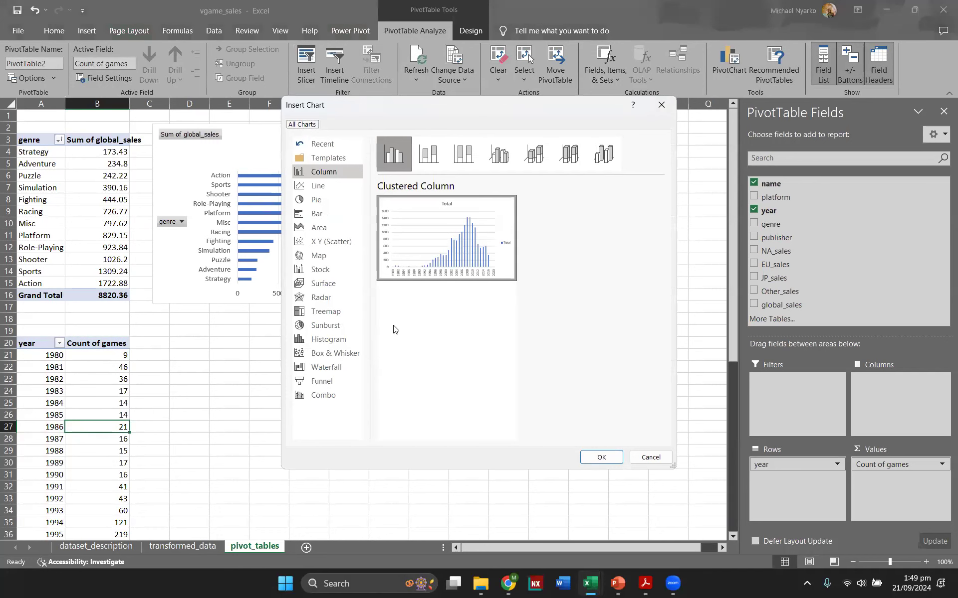
{"action": "left_click", "coordinate": [322, 190]}
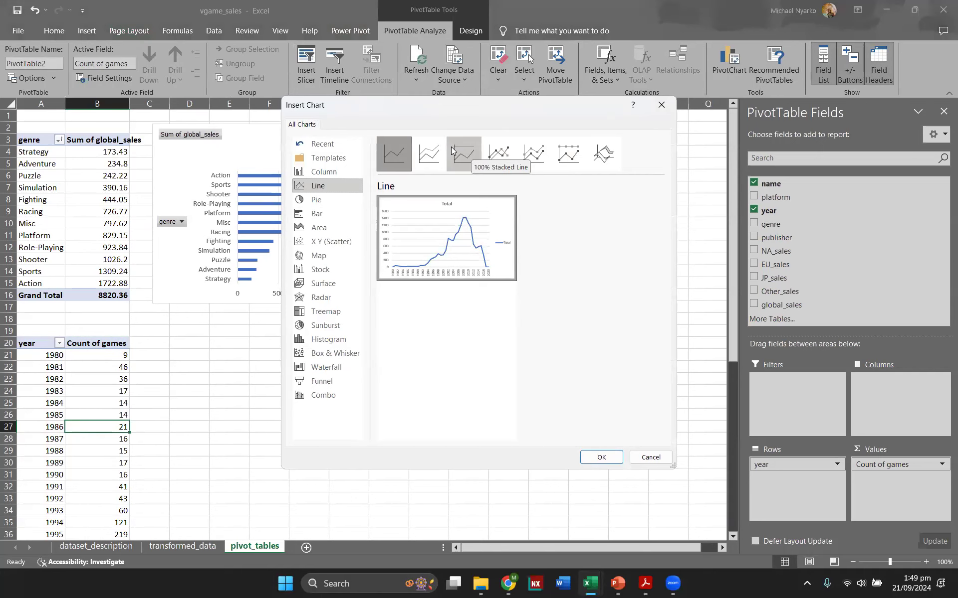
{"action": "left_click", "coordinate": [542, 158]}
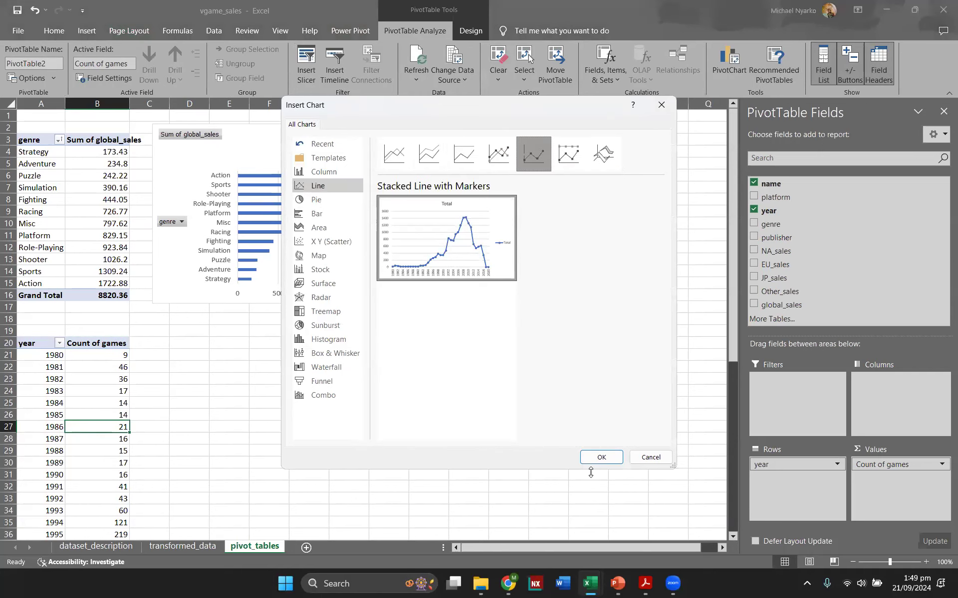
{"action": "left_click", "coordinate": [602, 457]}
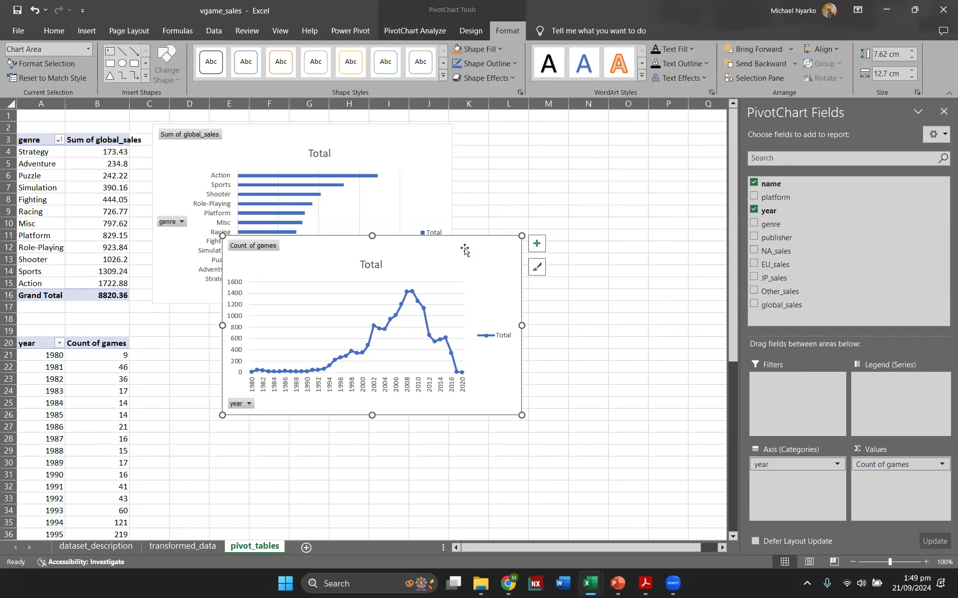
{"action": "left_click_drag", "start_coordinate": [464, 254], "coordinate": [398, 338]}
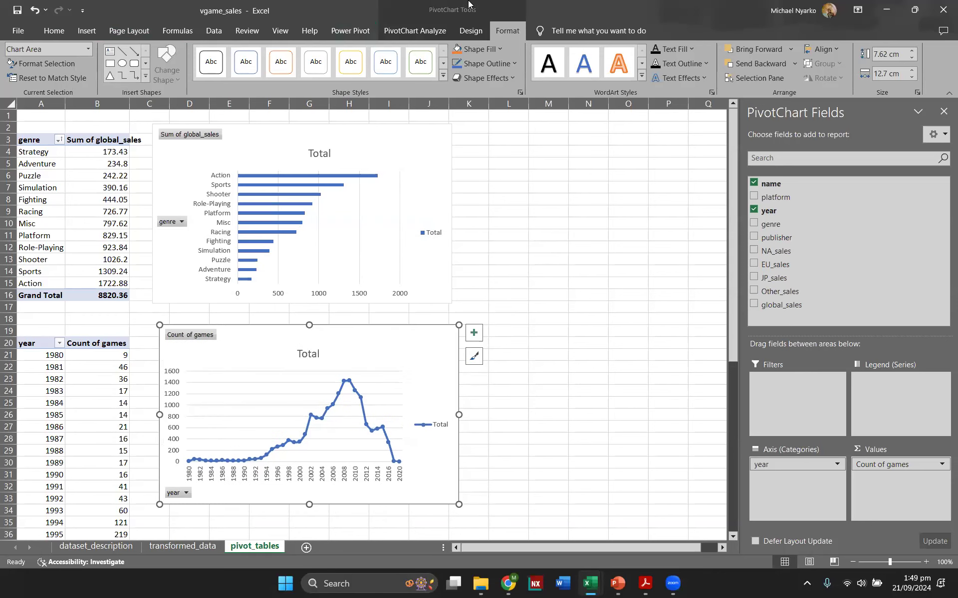
- Name the Count of games PivotChart games_by_years
{"action": "left_click", "coordinate": [473, 23]}
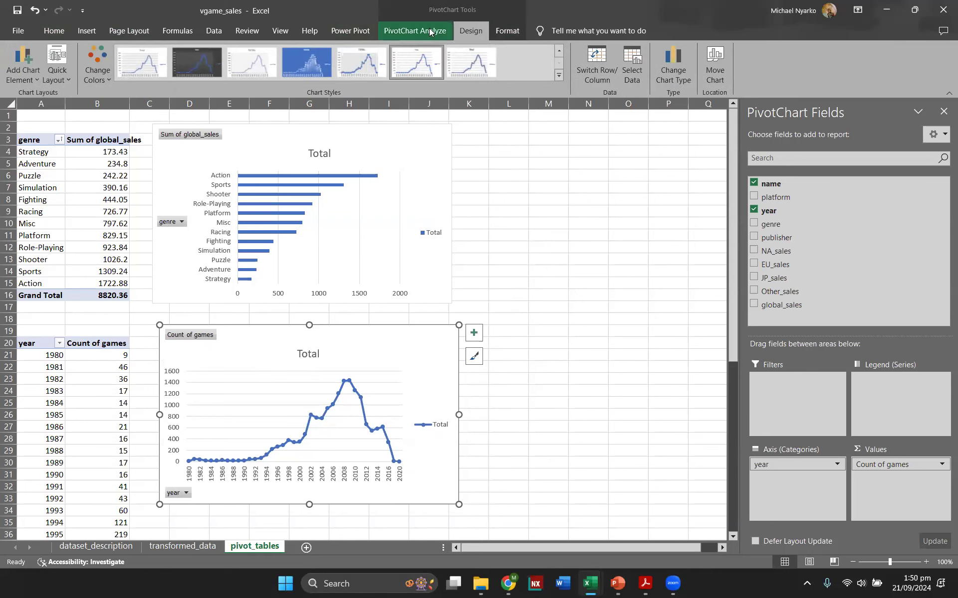
{"action": "left_click", "coordinate": [383, 32]}
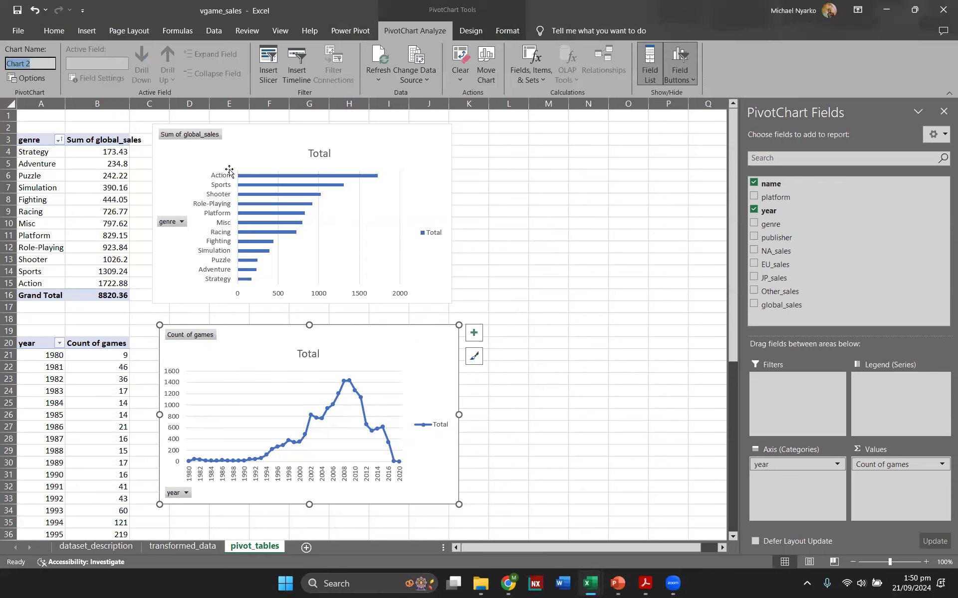
{"action": "type", "text": "games_by_years"}
{"action": "key", "text": "Return"}
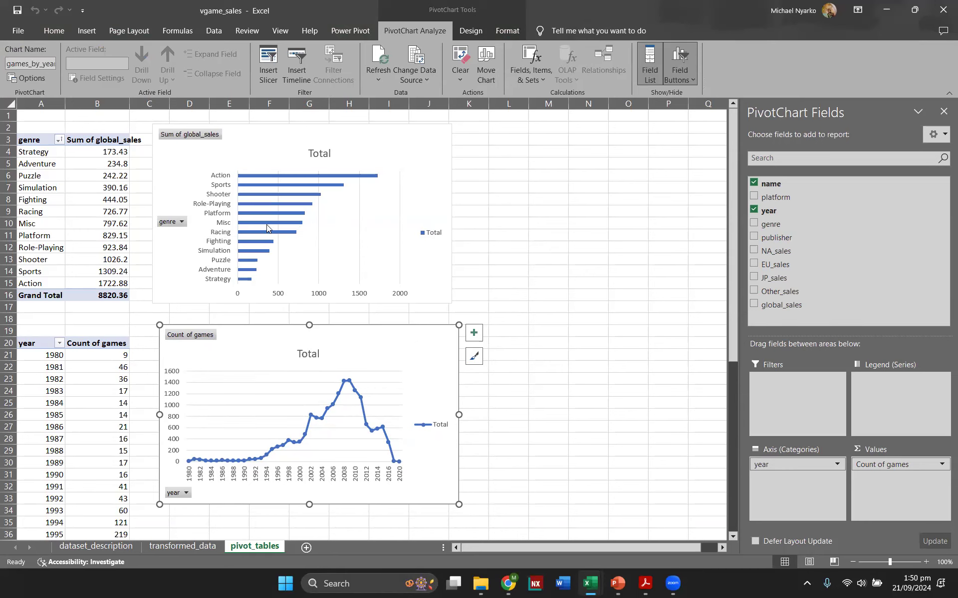
- Rename the year PivotTable with the count of games as games_by_years
{"action": "left_click", "coordinate": [127, 366]}
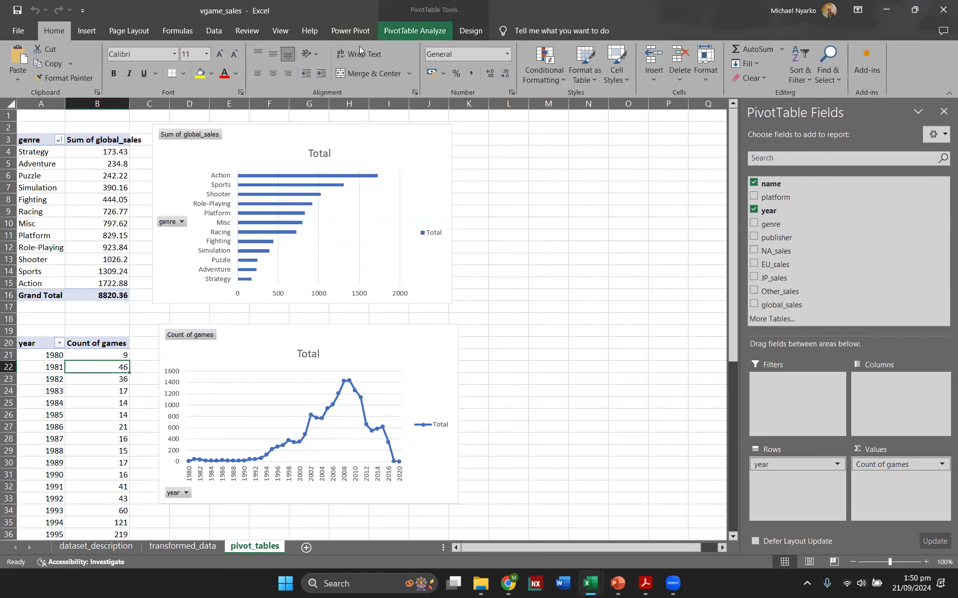
{"action": "scroll", "coordinate": [5, 72], "scroll_direction": "down", "scroll_amount": 9}
{"action": "left_click", "coordinate": [22, 62]}
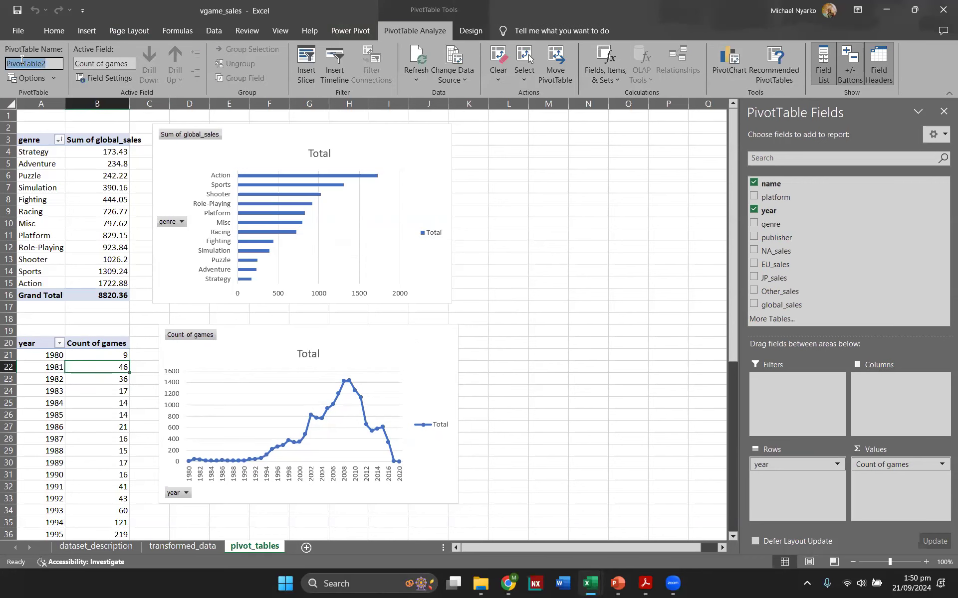
{"action": "type", "text": "games_by_years"}
{"action": "key", "text": "Return"}
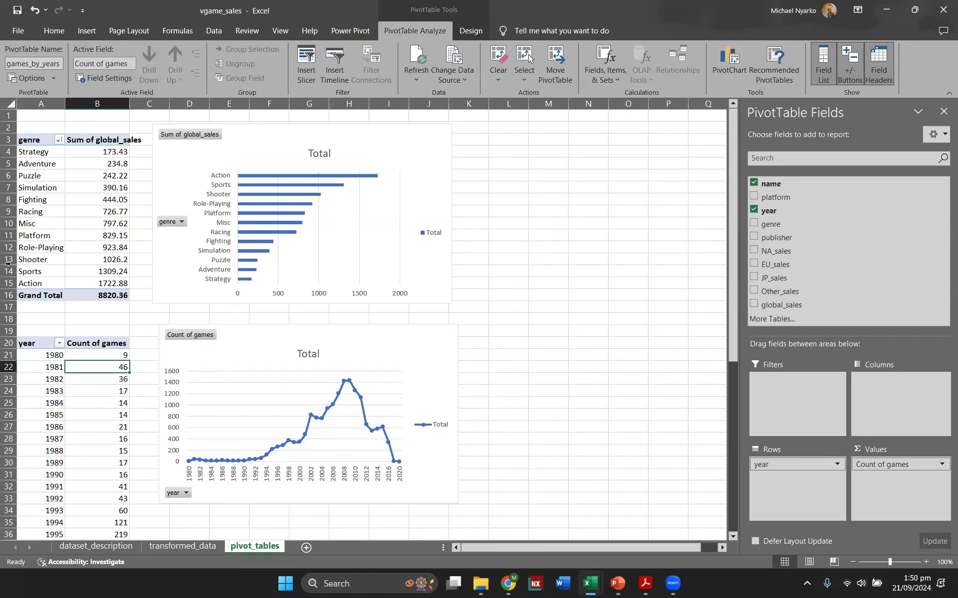
- Review the games-per-year PivotTable and its chart, and check the source data on the transformed_data sheet
{"action": "scroll", "coordinate": [7, 263], "scroll_direction": "down", "scroll_amount": 4}
{"action": "scroll", "coordinate": [7, 353], "scroll_direction": "down", "scroll_amount": 2}
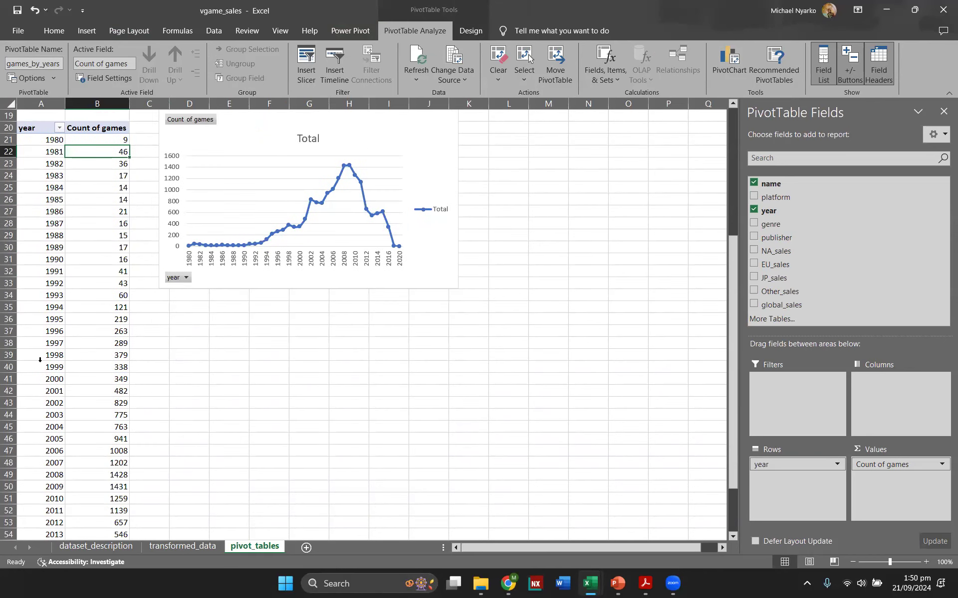
{"action": "scroll", "coordinate": [151, 309], "scroll_direction": "up", "scroll_amount": 5}
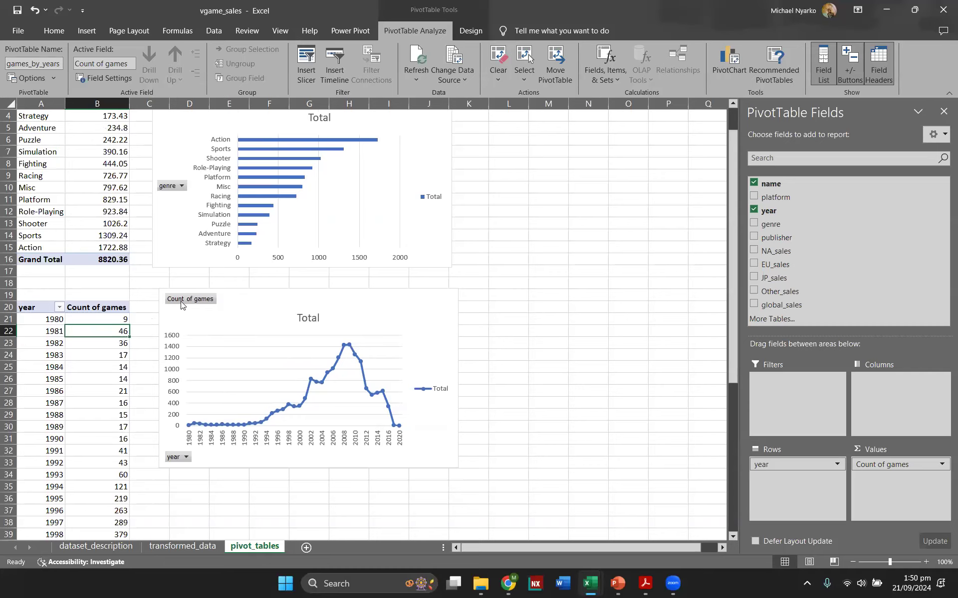
{"action": "scroll", "coordinate": [183, 305], "scroll_direction": "down", "scroll_amount": 9}
{"action": "scroll", "coordinate": [183, 305], "scroll_direction": "up", "scroll_amount": 2}
{"action": "scroll", "coordinate": [183, 306], "scroll_direction": "up", "scroll_amount": 8}
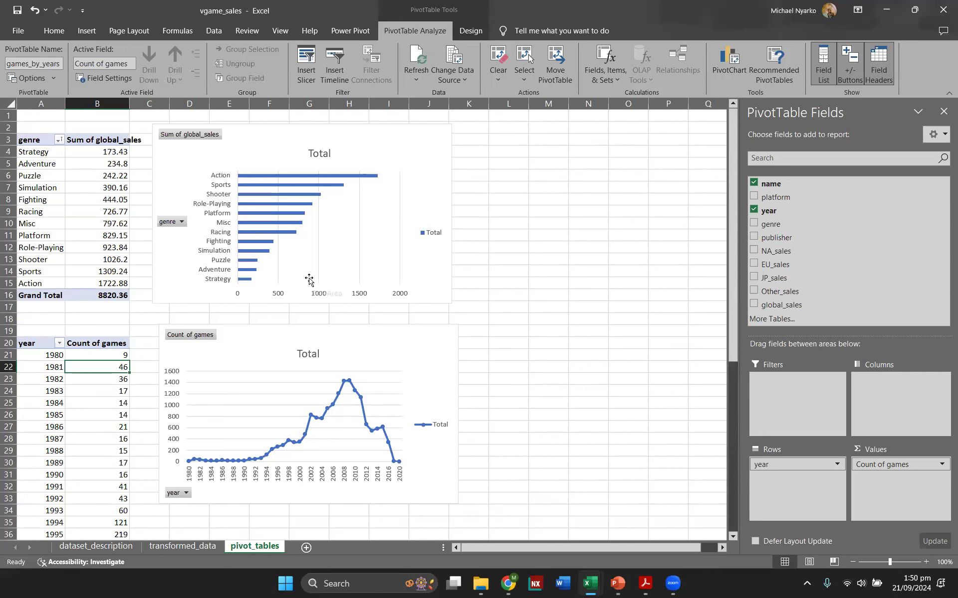
{"action": "left_click", "coordinate": [212, 545]}
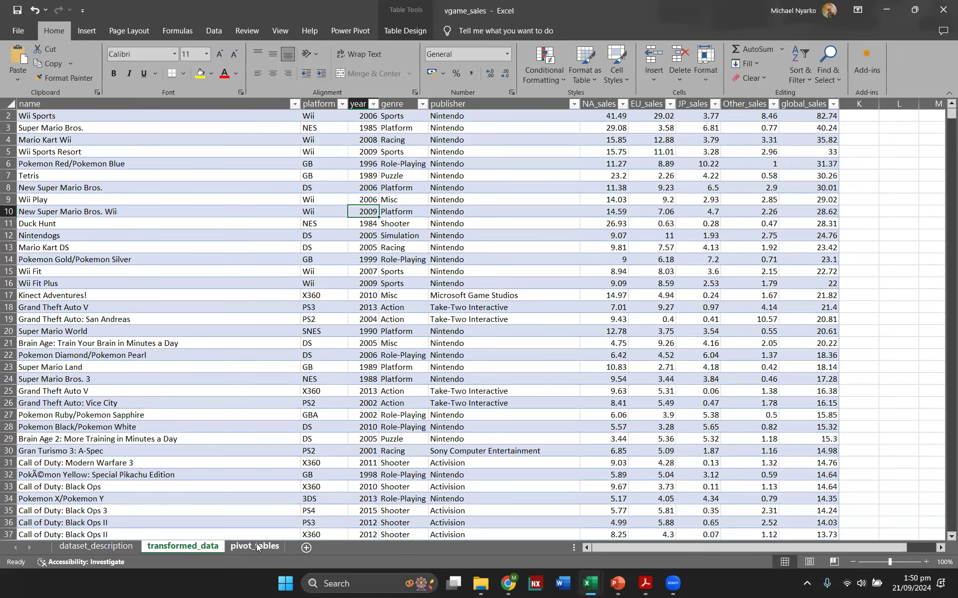
{"action": "key", "text": "ctrl+Page_Down"}
- Copy the genre PivotTable, A3:B16, and paste it at cell A64 below the year PivotTable
{"action": "left_click_drag", "start_coordinate": [28, 142], "coordinate": [78, 292]}
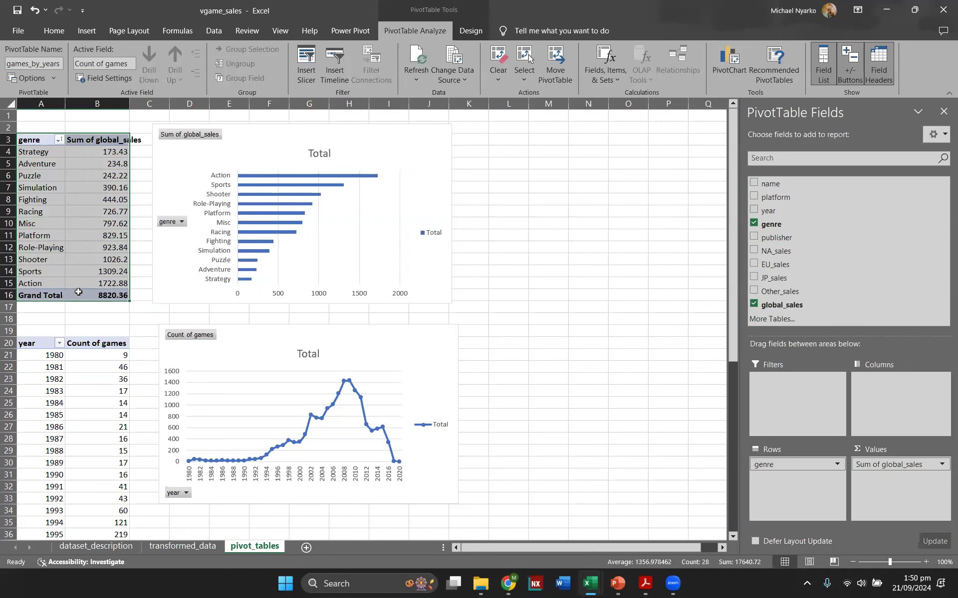
{"action": "key", "text": "ctrl+c"}
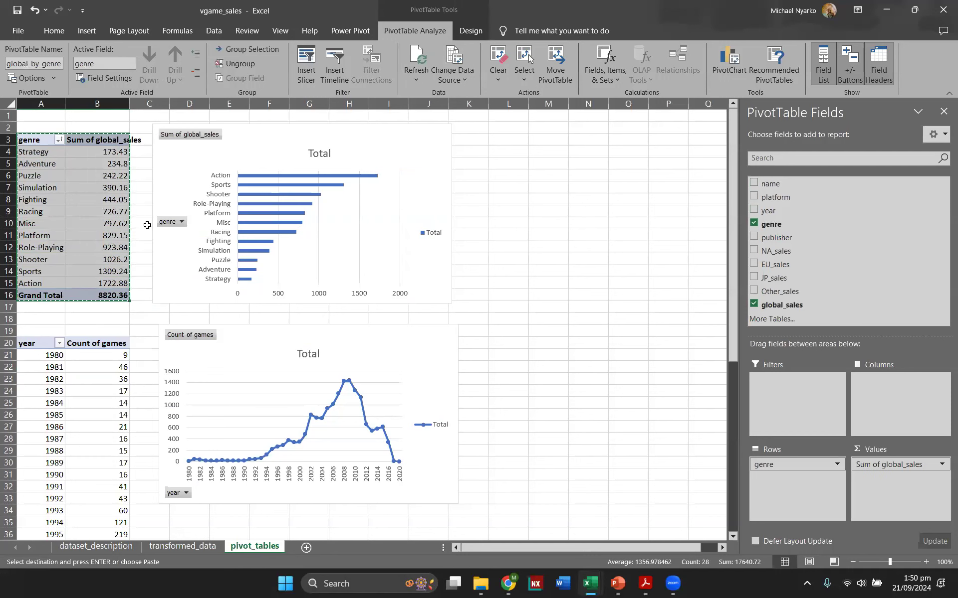
{"action": "scroll", "coordinate": [147, 225], "scroll_direction": "down", "scroll_amount": 6}
{"action": "scroll", "coordinate": [40, 338], "scroll_direction": "down", "scroll_amount": 9}
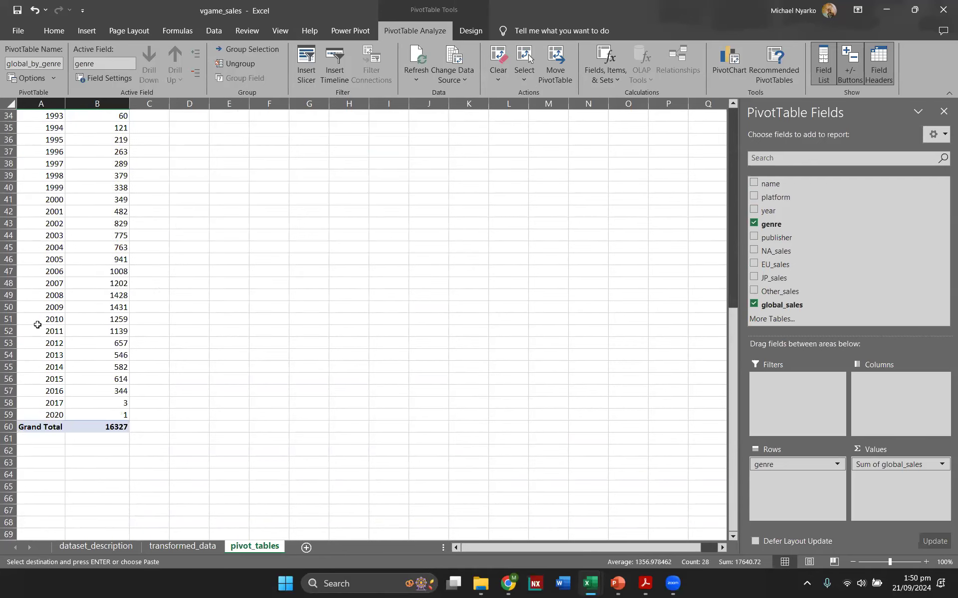
{"action": "left_click", "coordinate": [32, 335]}
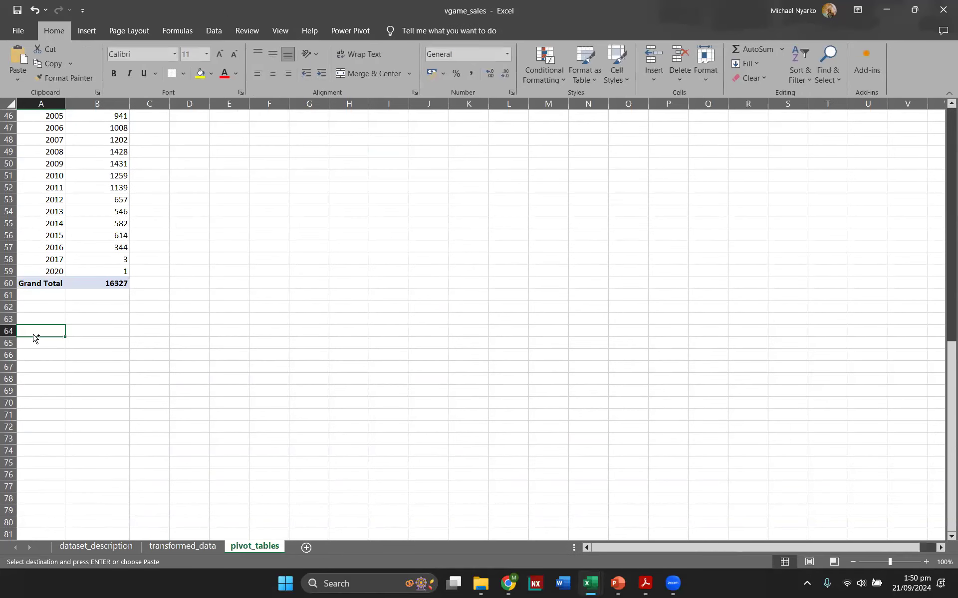
{"action": "key", "text": "ctrl+v"}
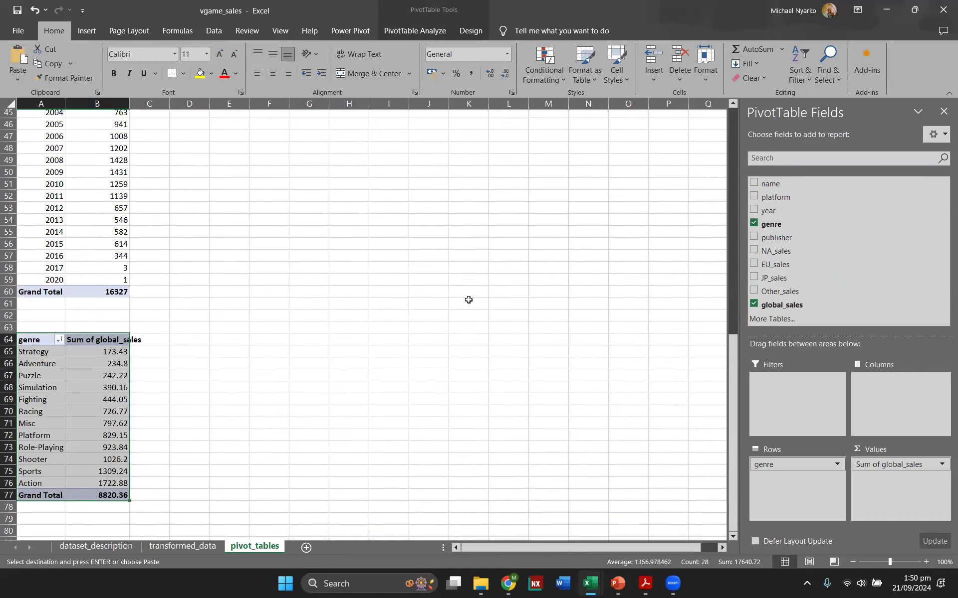
- Replace genre with year as the row field of the copied PivotTable at A64
{"action": "scroll", "coordinate": [331, 320], "scroll_direction": "up", "scroll_amount": 14}
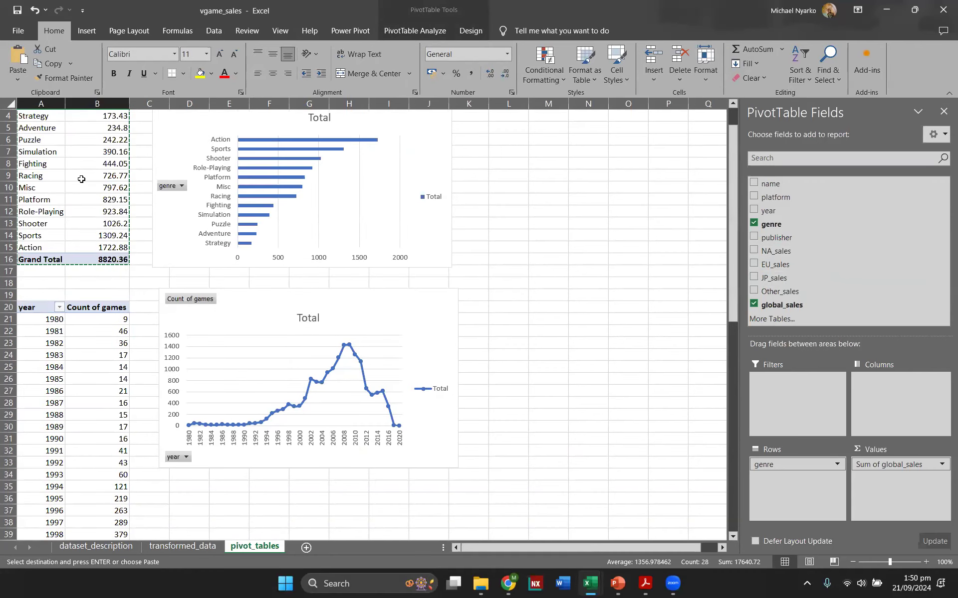
{"action": "scroll", "coordinate": [321, 239], "scroll_direction": "down", "scroll_amount": 13}
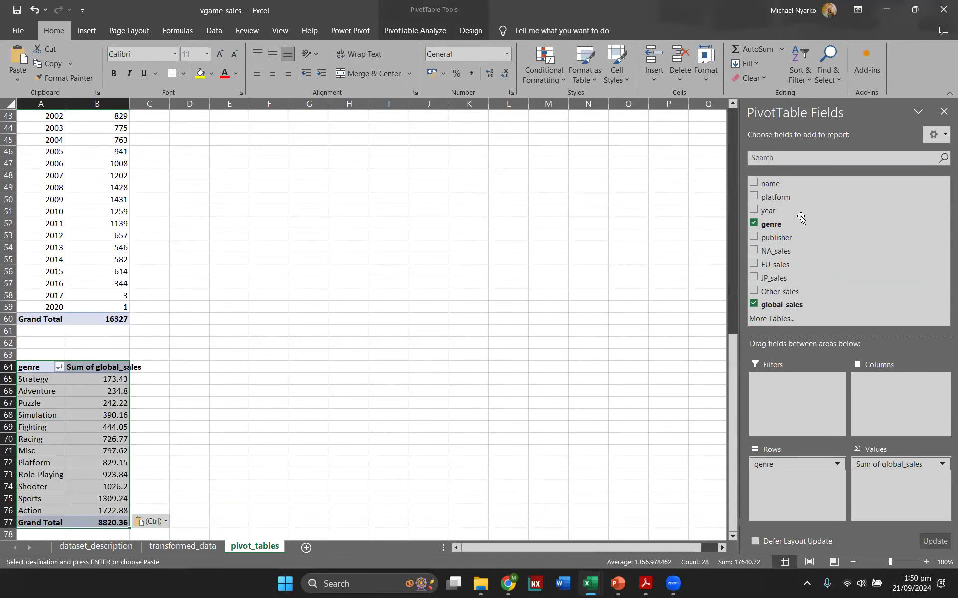
{"action": "left_click", "coordinate": [771, 224]}
{"action": "left_click_drag", "start_coordinate": [768, 210], "coordinate": [796, 502]}
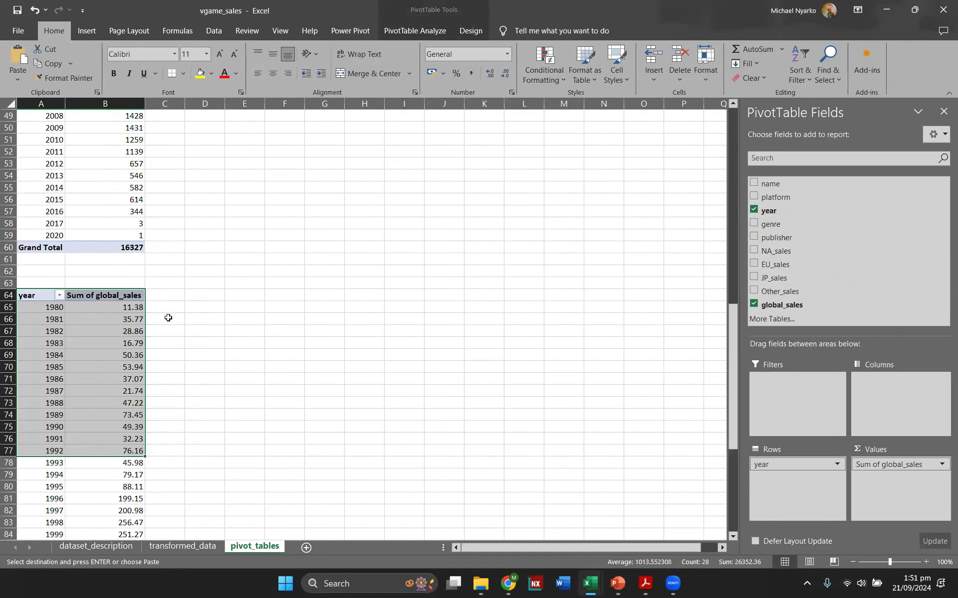
- Insert a Line PivotChart from the global sales by year PivotTable and move it closer to the table
{"action": "scroll", "coordinate": [168, 318], "scroll_direction": "down", "scroll_amount": 5}
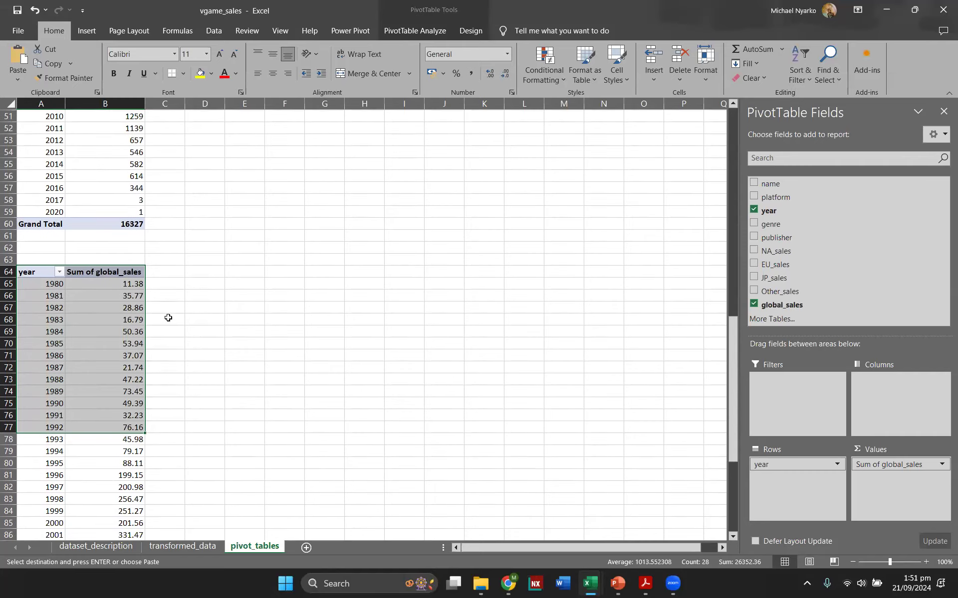
{"action": "scroll", "coordinate": [175, 294], "scroll_direction": "up", "scroll_amount": 2}
{"action": "left_click", "coordinate": [177, 285]}
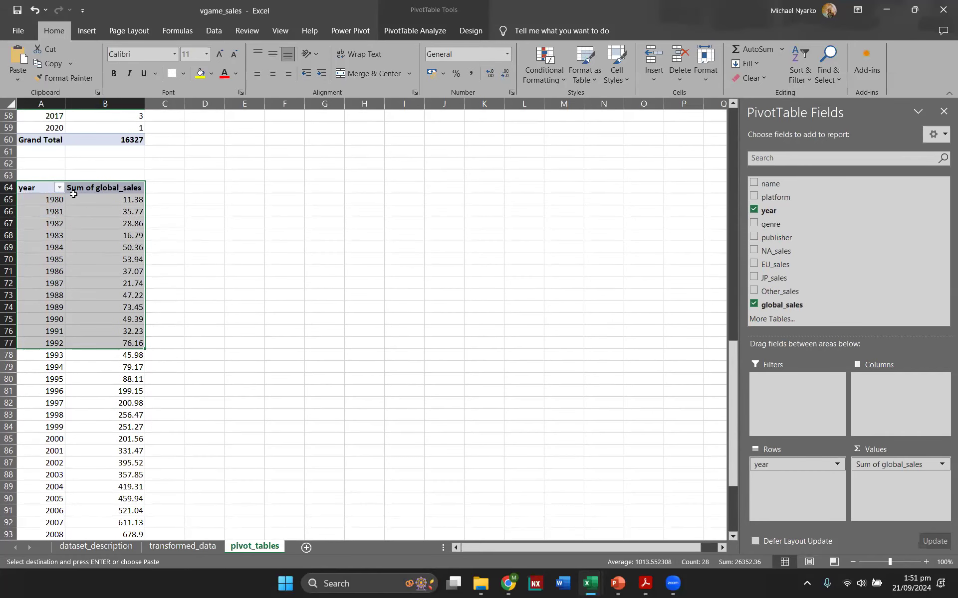
{"action": "left_click", "coordinate": [99, 255]}
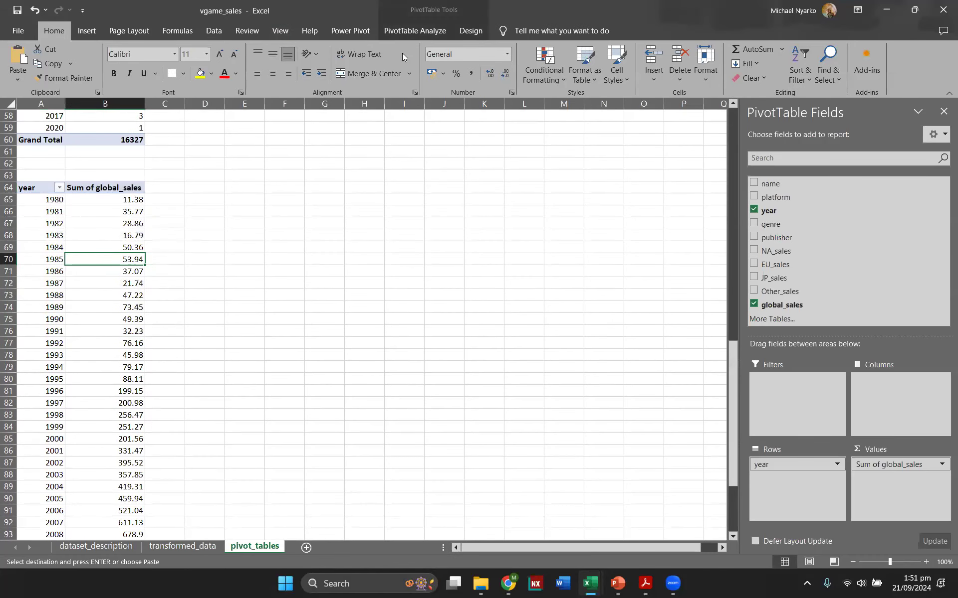
{"action": "left_click", "coordinate": [414, 31]}
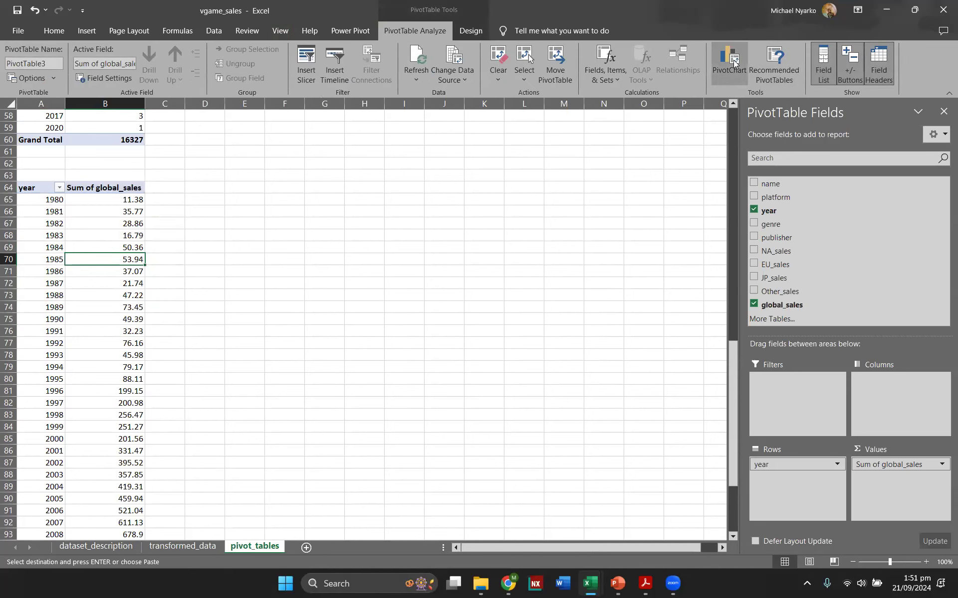
{"action": "left_click", "coordinate": [733, 60]}
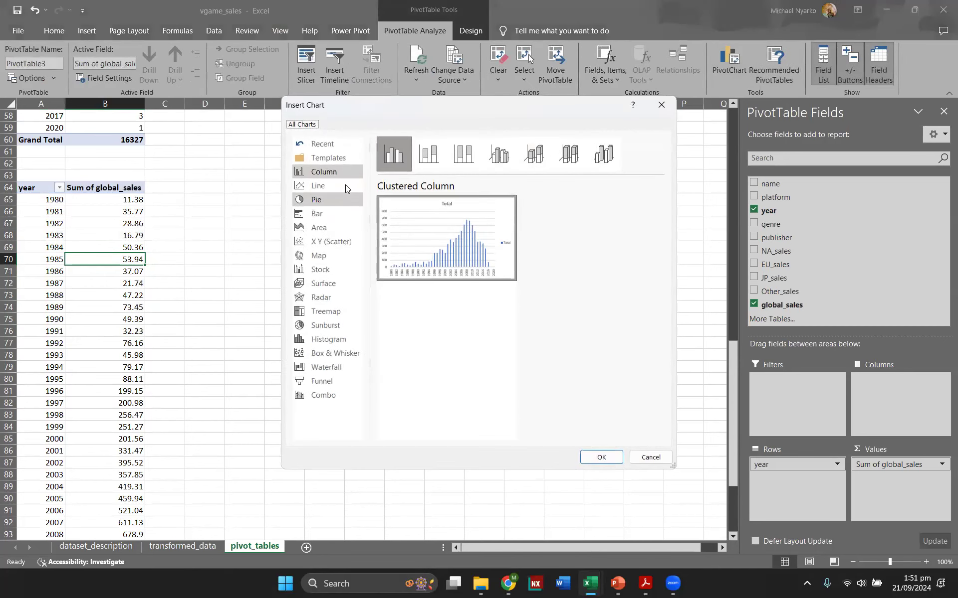
{"action": "left_click", "coordinate": [346, 186]}
{"action": "left_click", "coordinate": [601, 458]}
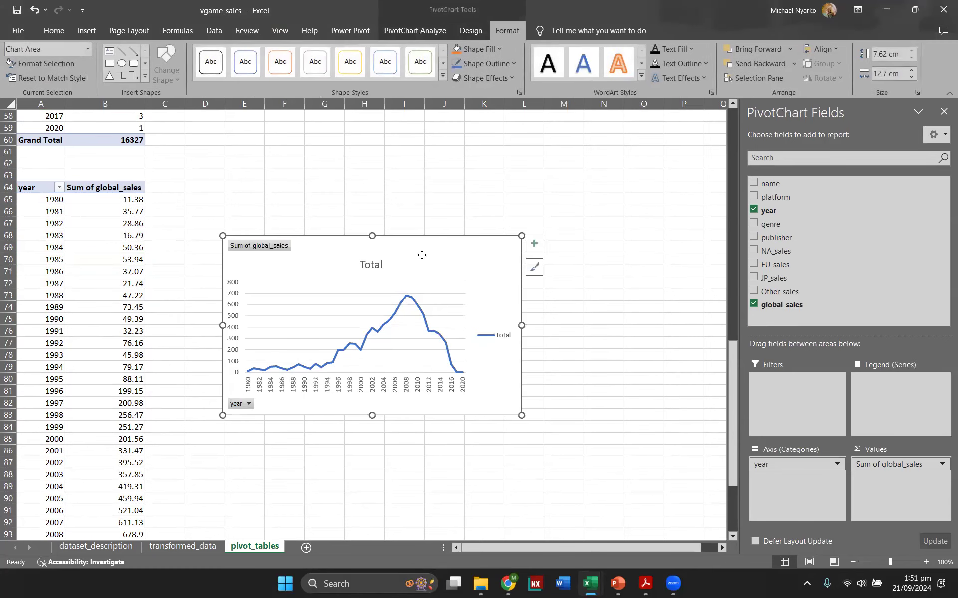
{"action": "left_click_drag", "start_coordinate": [421, 255], "coordinate": [393, 252]}
- Name the new global sales line chart global_by_year
{"action": "left_click", "coordinate": [469, 31]}
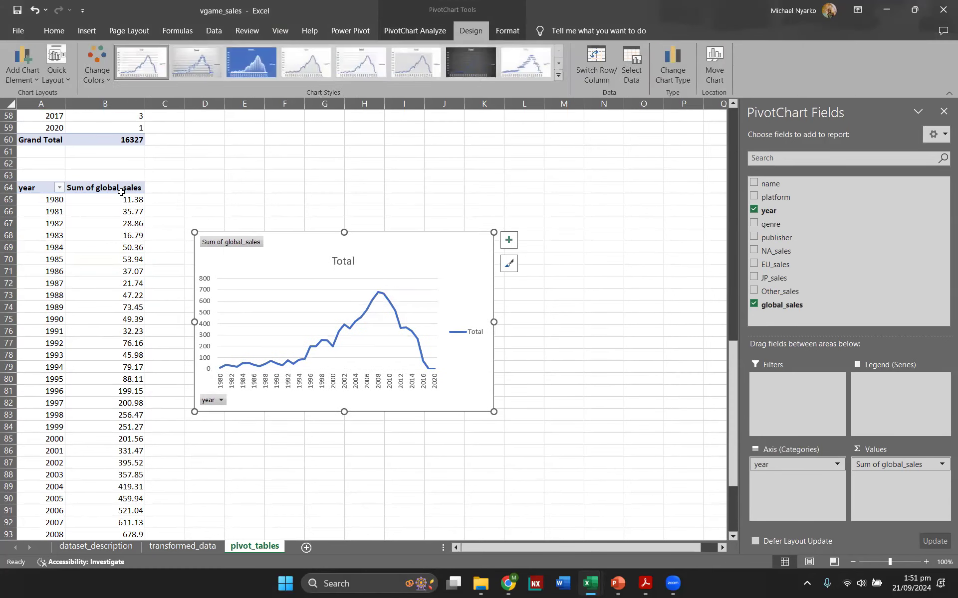
{"action": "left_click", "coordinate": [399, 32]}
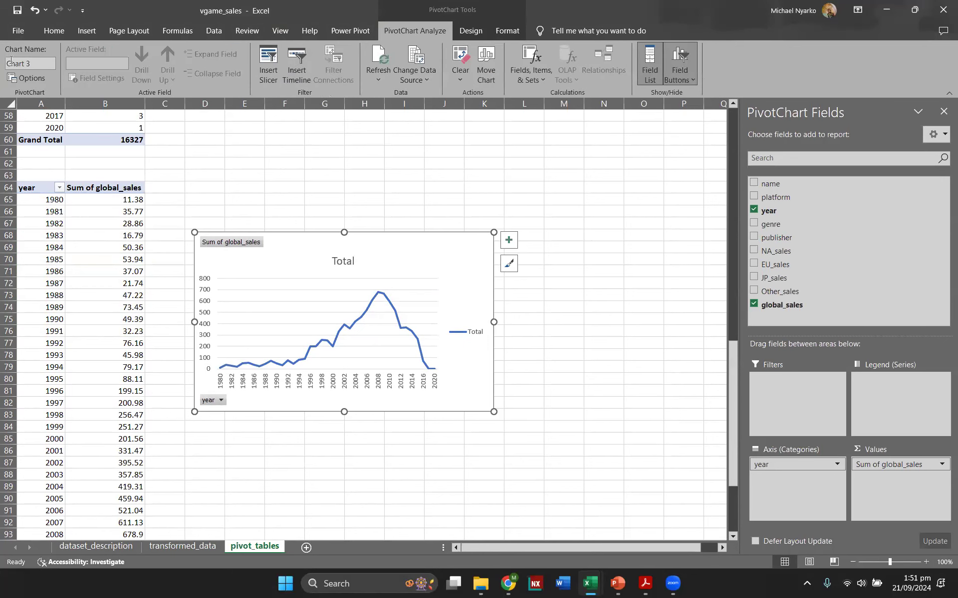
{"action": "left_click", "coordinate": [16, 63]}
{"action": "type", "text": "global_by_yea"}
{"action": "type", "text": "r"}
{"action": "key", "text": "Return"}
- Rename the global sales by year PivotTable as global_by_years
{"action": "left_click", "coordinate": [69, 231]}
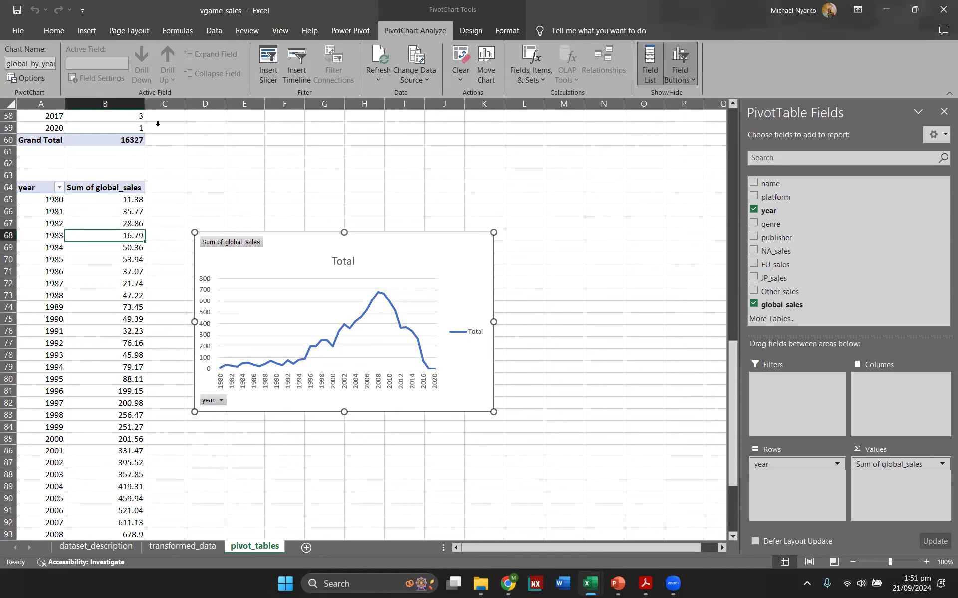
{"action": "left_click", "coordinate": [415, 30]}
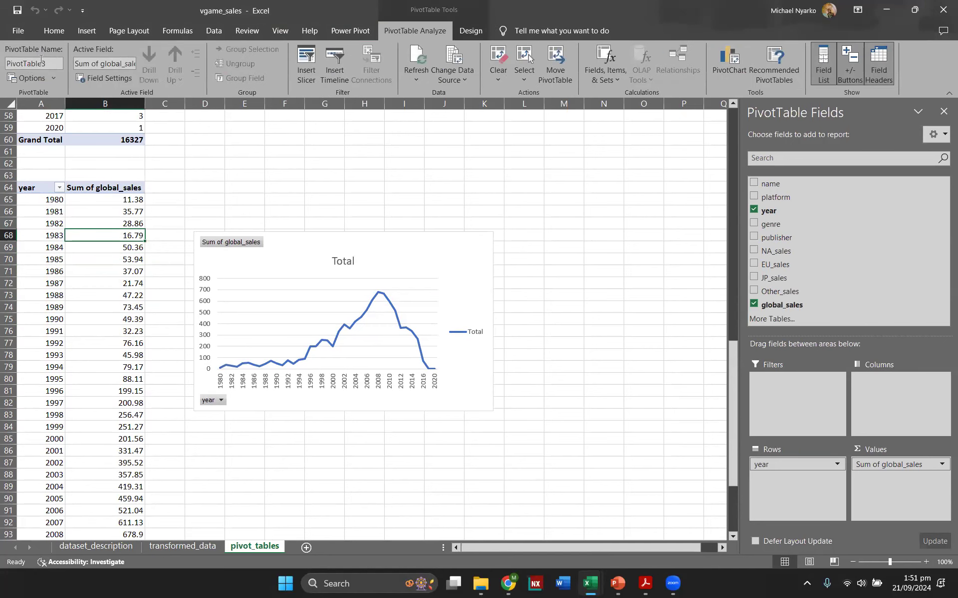
{"action": "left_click", "coordinate": [45, 61]}
{"action": "type", "text": "global_by_years"}
{"action": "key", "text": "Return"}
{"action": "scroll", "coordinate": [180, 270], "scroll_direction": "up", "scroll_amount": 1}
{"action": "scroll", "coordinate": [180, 269], "scroll_direction": "up", "scroll_amount": 10}
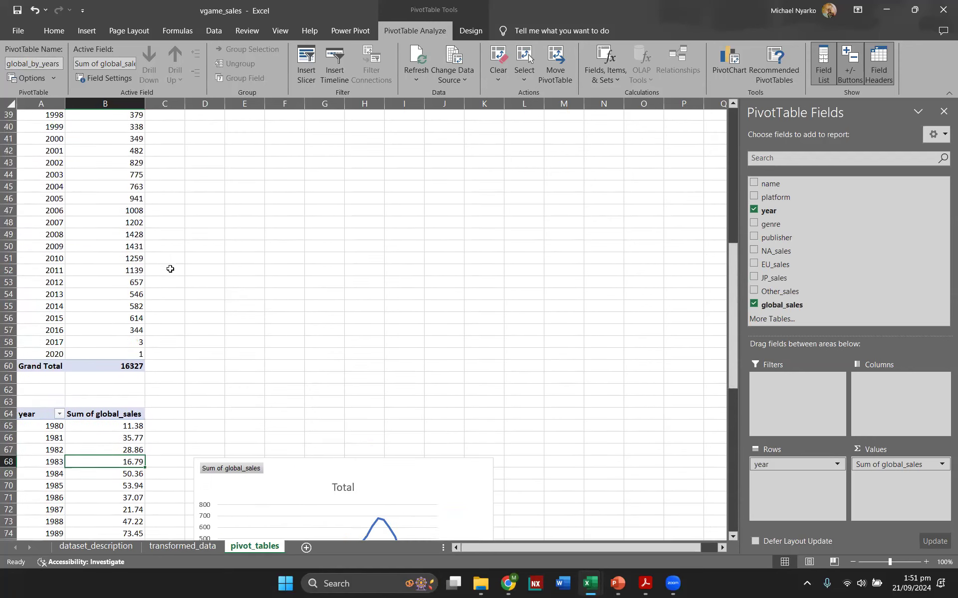
{"action": "scroll", "coordinate": [170, 270], "scroll_direction": "up", "scroll_amount": 8}
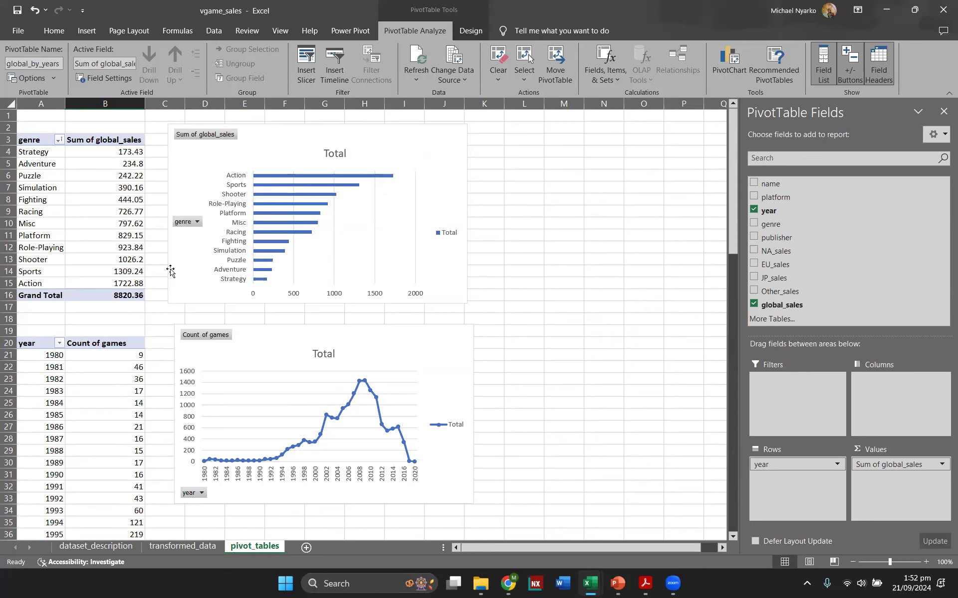
- Close the field list and enlarge the Count of games line chart by pulling it out to about column M
{"action": "left_click", "coordinate": [454, 488]}
{"action": "left_click", "coordinate": [943, 111]}
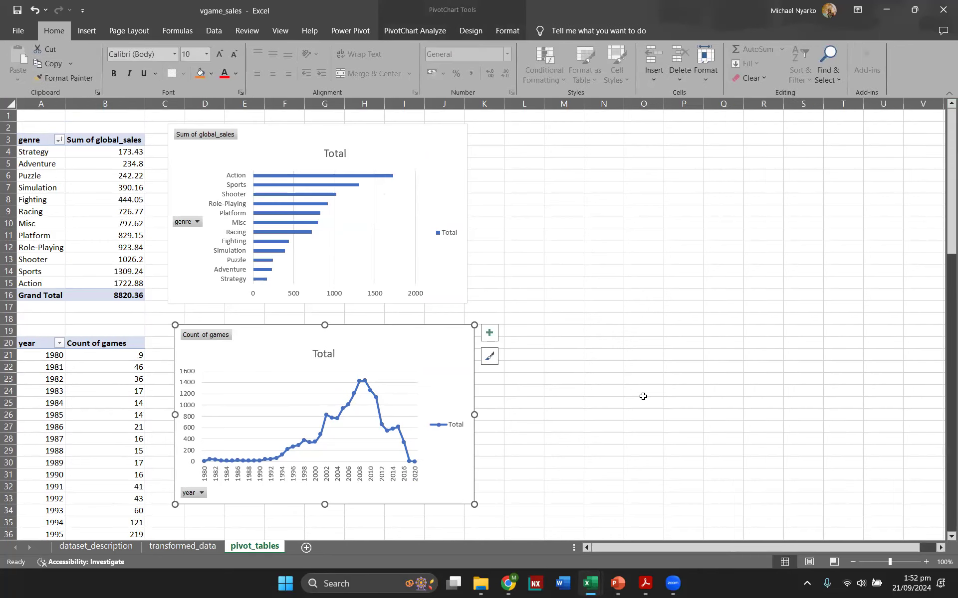
{"action": "scroll", "coordinate": [460, 419], "scroll_direction": "down", "scroll_amount": 2}
{"action": "left_click_drag", "start_coordinate": [473, 433], "coordinate": [604, 524]}
{"action": "scroll", "coordinate": [723, 285], "scroll_direction": "down", "scroll_amount": 3}
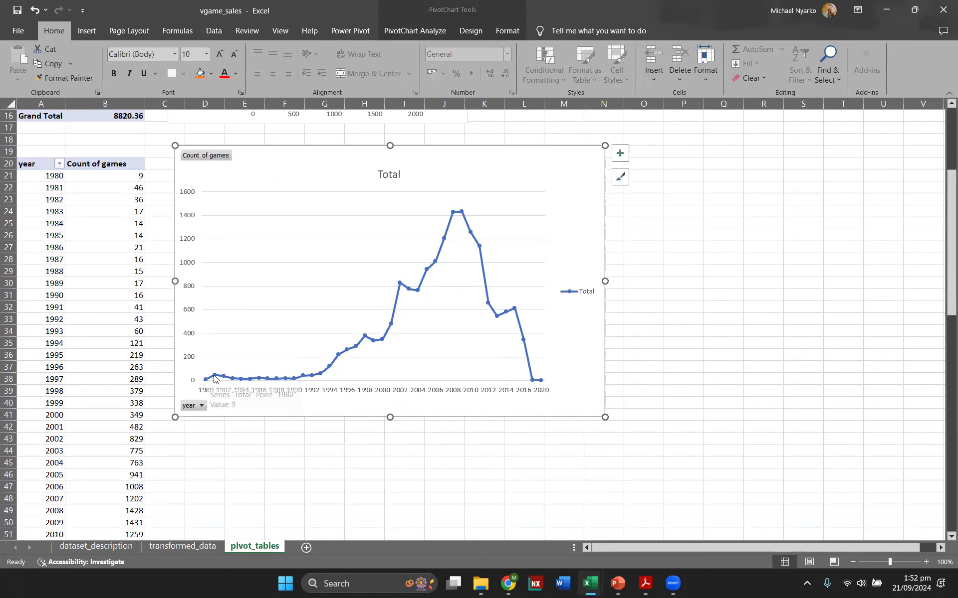
- Examine the games-per-year trend in its chart and table, and compare it with the genre sales and yearly global sales charts
{"action": "mouse_move", "coordinate": [235, 382]}
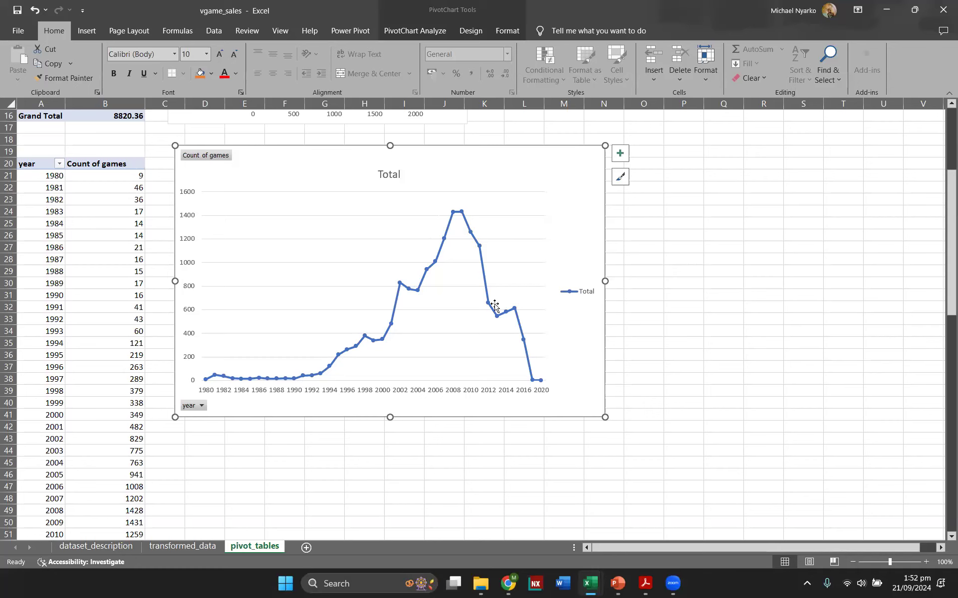
{"action": "mouse_move", "coordinate": [542, 383]}
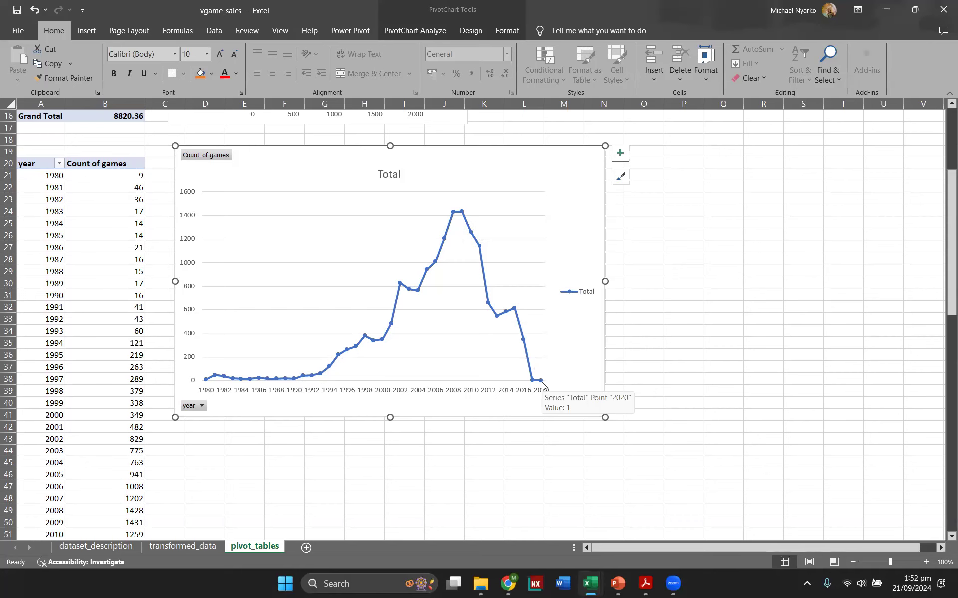
{"action": "scroll", "coordinate": [509, 348], "scroll_direction": "up", "scroll_amount": 5}
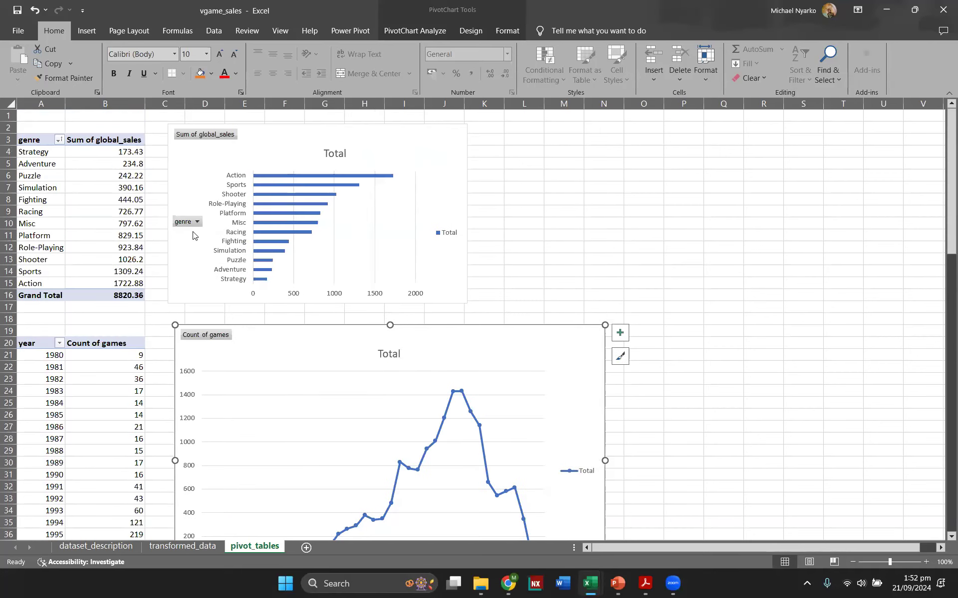
{"action": "scroll", "coordinate": [573, 396], "scroll_direction": "down", "scroll_amount": 4}
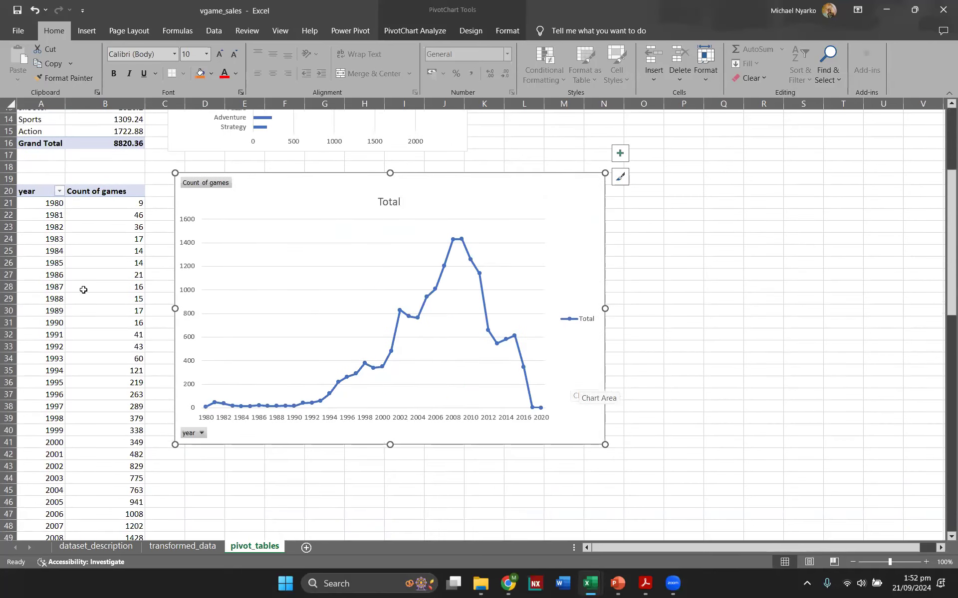
{"action": "scroll", "coordinate": [84, 290], "scroll_direction": "down", "scroll_amount": 2}
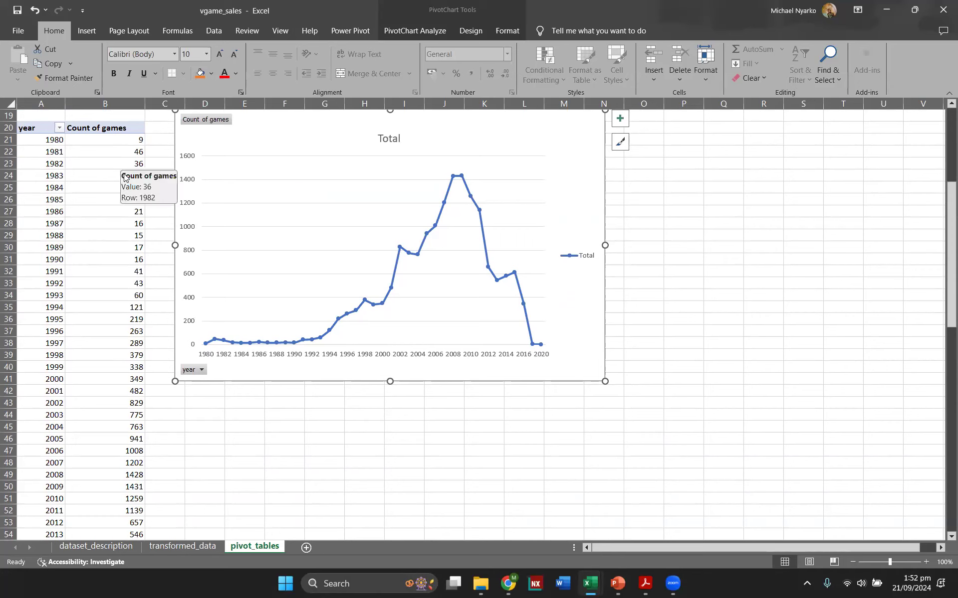
{"action": "scroll", "coordinate": [437, 264], "scroll_direction": "up", "scroll_amount": 3}
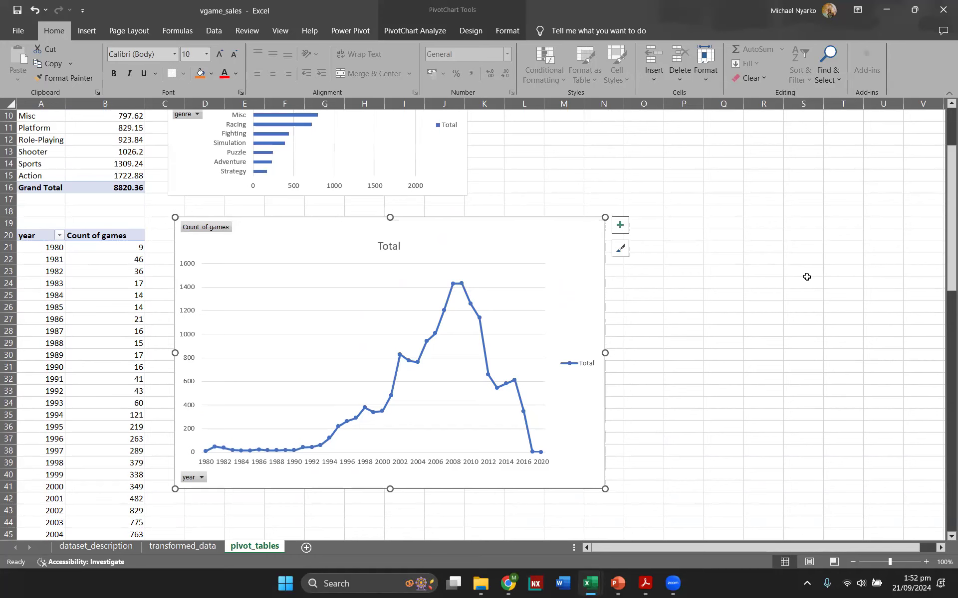
{"action": "scroll", "coordinate": [795, 297], "scroll_direction": "up", "scroll_amount": 3}
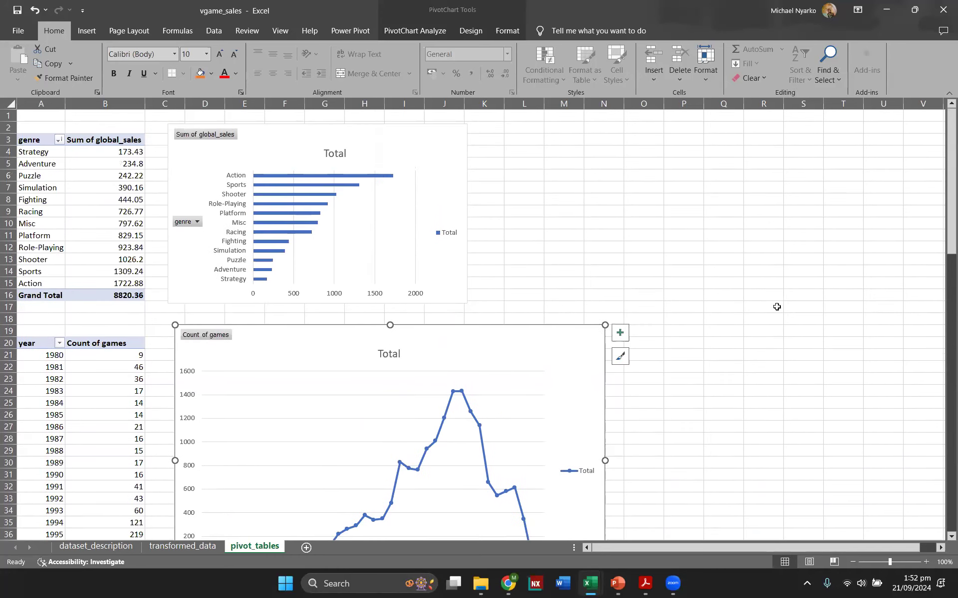
{"action": "scroll", "coordinate": [768, 307], "scroll_direction": "down", "scroll_amount": 6}
{"action": "scroll", "coordinate": [761, 310], "scroll_direction": "down", "scroll_amount": 14}
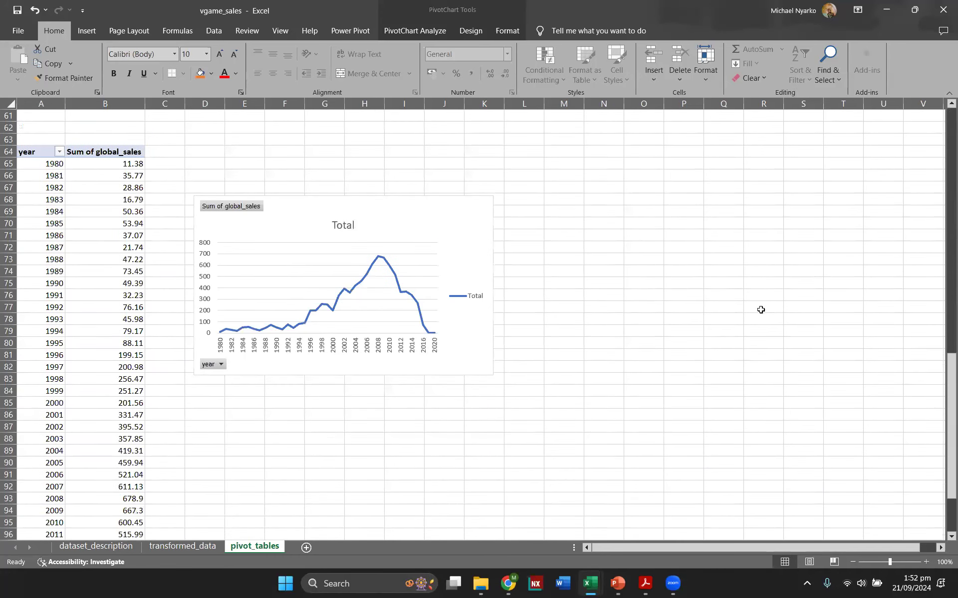
{"action": "scroll", "coordinate": [760, 310], "scroll_direction": "down", "scroll_amount": 5}
{"action": "scroll", "coordinate": [760, 310], "scroll_direction": "up", "scroll_amount": 5}
{"action": "scroll", "coordinate": [761, 309], "scroll_direction": "down", "scroll_amount": 1}
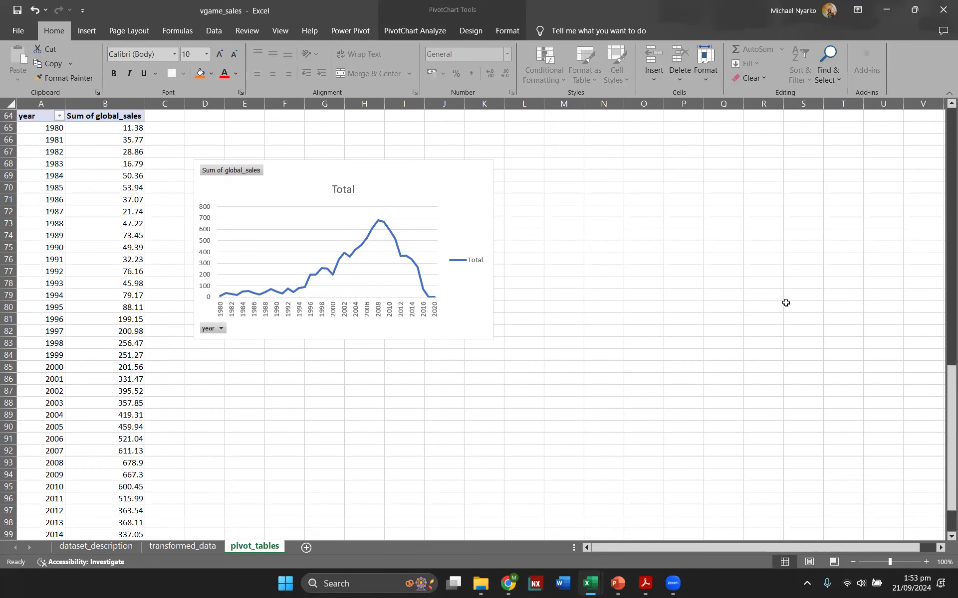
{"action": "scroll", "coordinate": [785, 303], "scroll_direction": "up", "scroll_amount": 17}
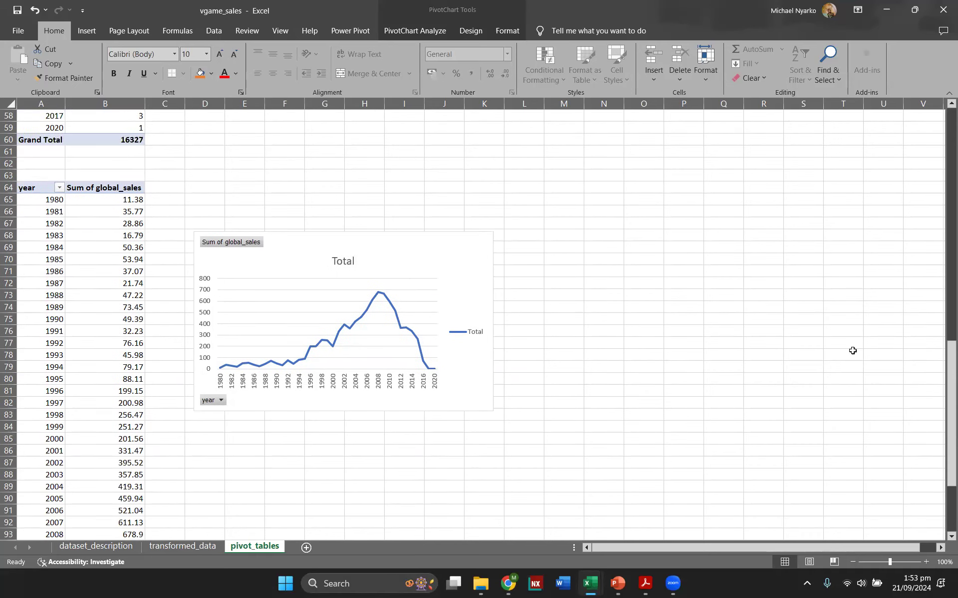
{"action": "scroll", "coordinate": [466, 306], "scroll_direction": "down", "scroll_amount": 8}
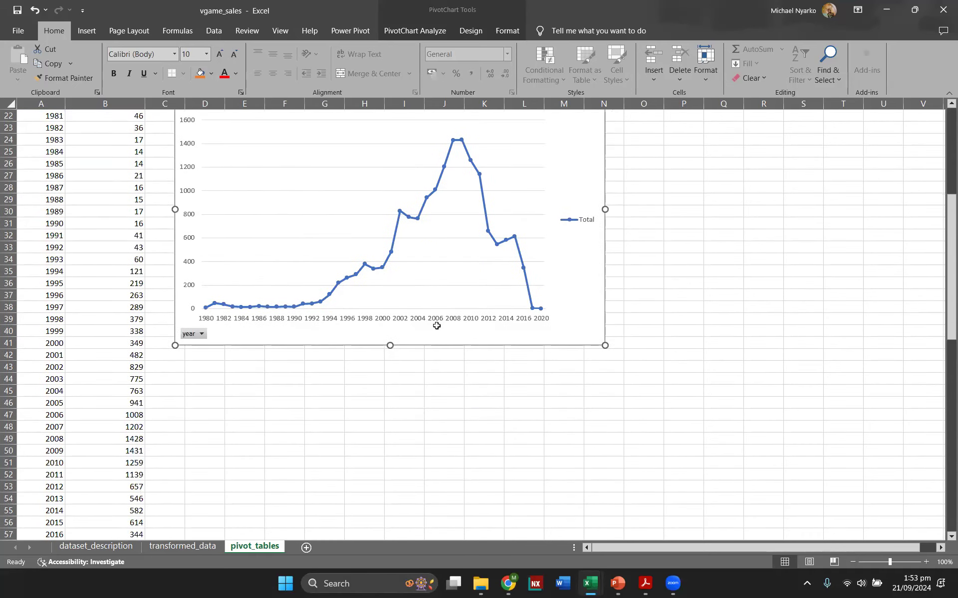
- Create a PivotTable from the video_games table on transformed_data, placed at A108 of the existing pivot_tables sheet
{"action": "key", "text": "ctrl+Page_Up"}
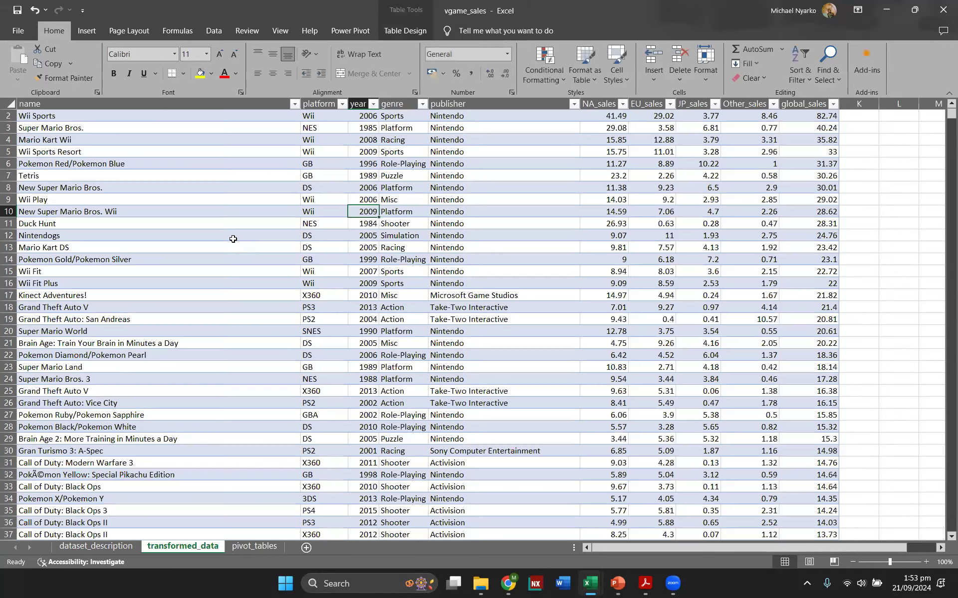
{"action": "left_click", "coordinate": [233, 246]}
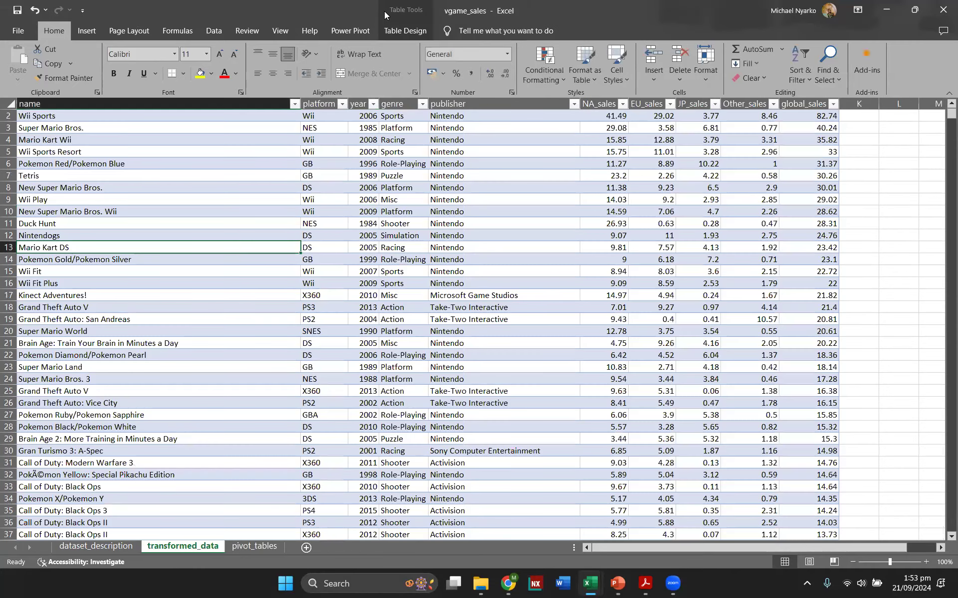
{"action": "left_click", "coordinate": [86, 31]}
{"action": "left_click", "coordinate": [23, 56]}
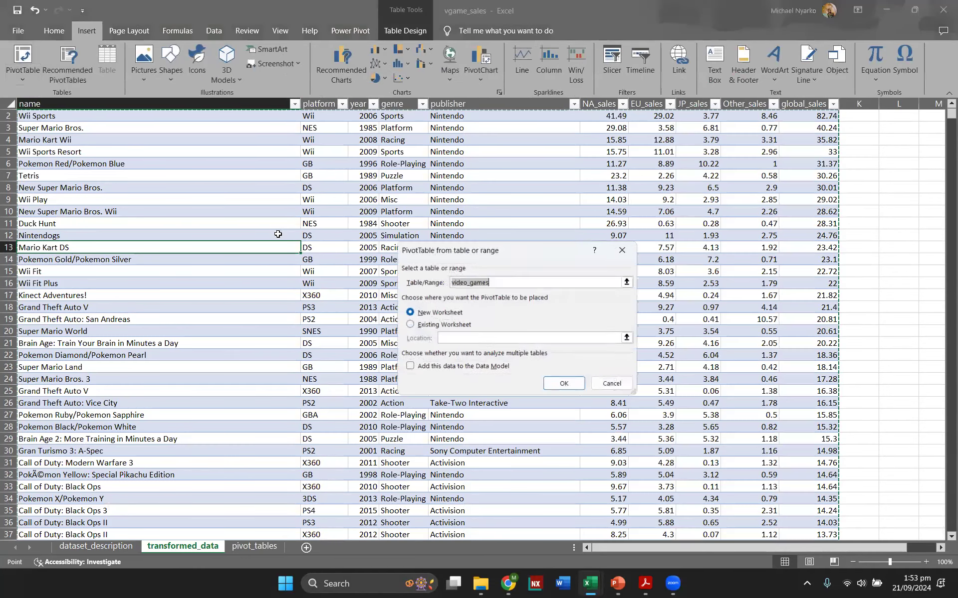
{"action": "left_click", "coordinate": [281, 547]}
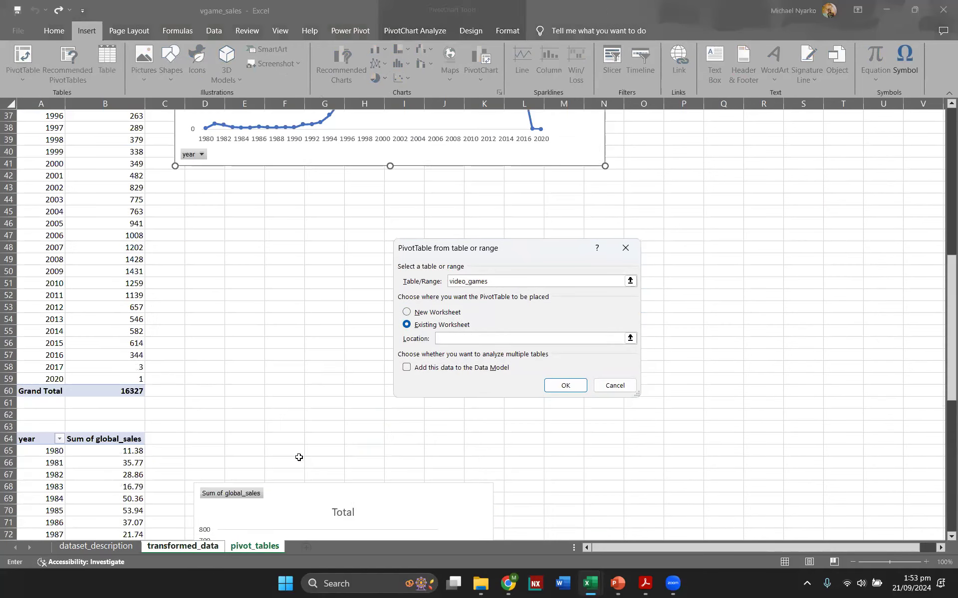
{"action": "scroll", "coordinate": [277, 378], "scroll_direction": "down", "scroll_amount": 17}
{"action": "left_click", "coordinate": [52, 308]}
{"action": "left_click", "coordinate": [51, 318]}
{"action": "left_click", "coordinate": [564, 387]}
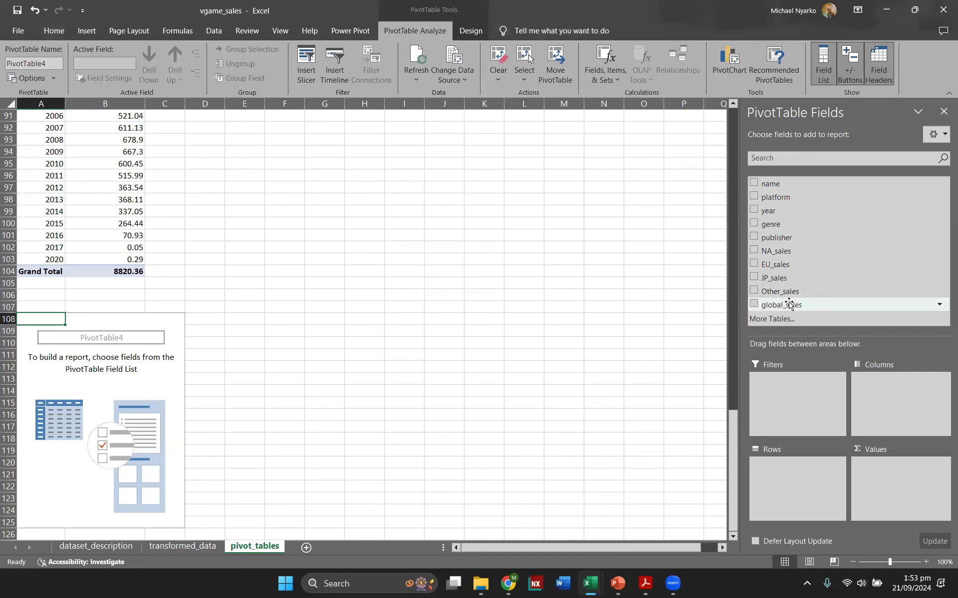
- Build the new PivotTable at A108 with the sum of global_sales as values and name as the row field
{"action": "left_click_drag", "start_coordinate": [788, 305], "coordinate": [911, 463]}
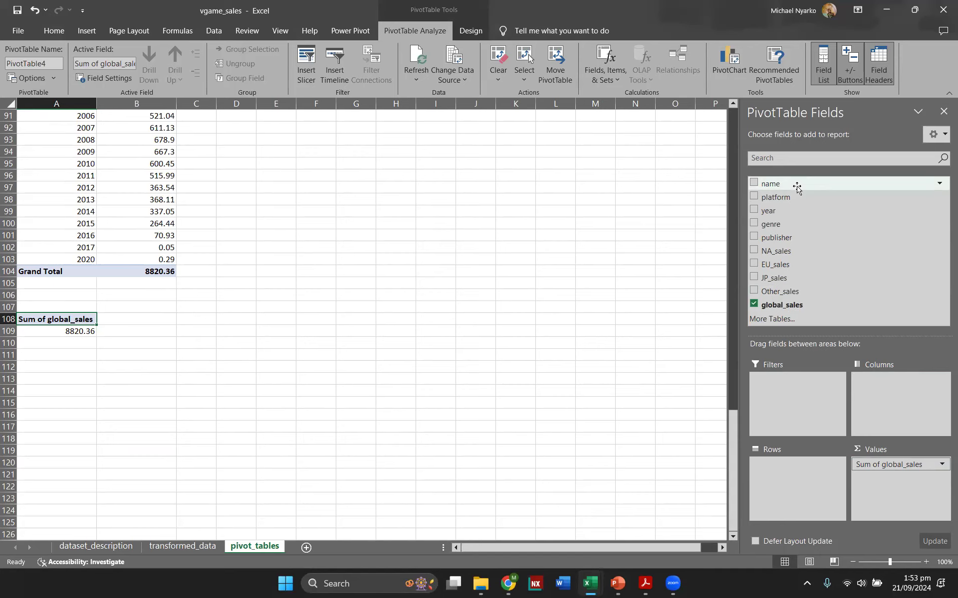
{"action": "left_click_drag", "start_coordinate": [796, 187], "coordinate": [792, 471]}
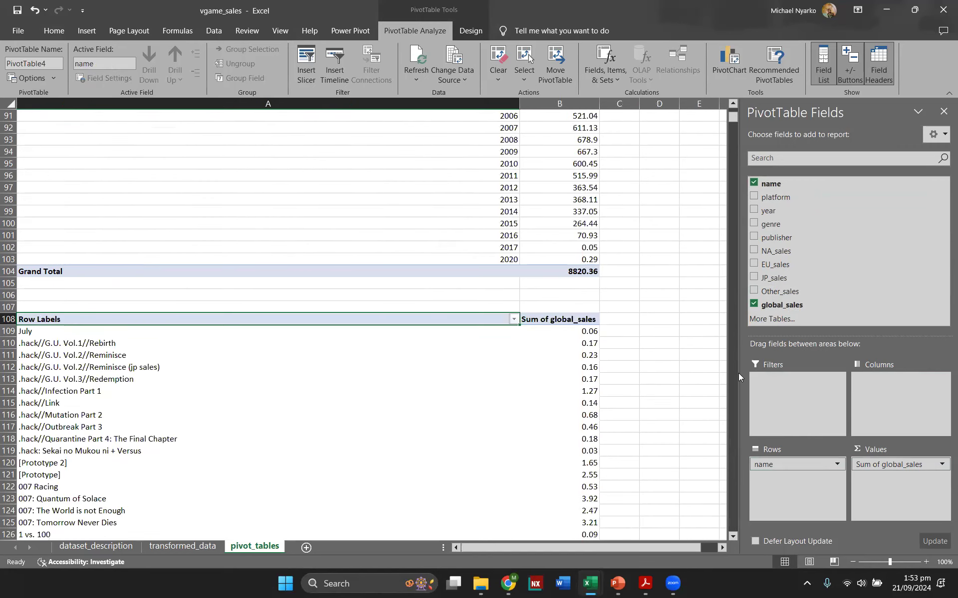
{"action": "scroll", "coordinate": [255, 305], "scroll_direction": "down", "scroll_amount": 3}
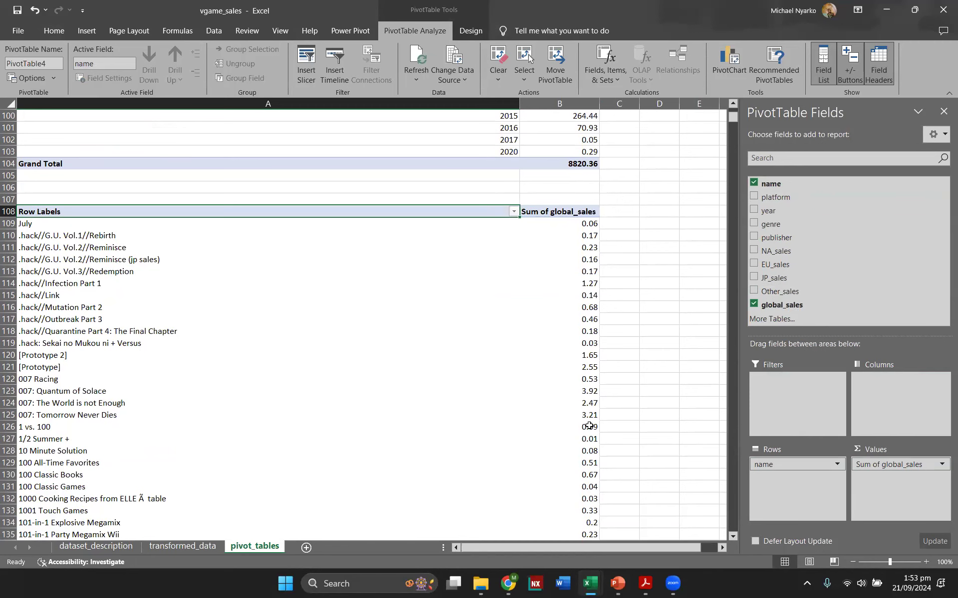
{"action": "scroll", "coordinate": [366, 347], "scroll_direction": "up", "scroll_amount": 1}
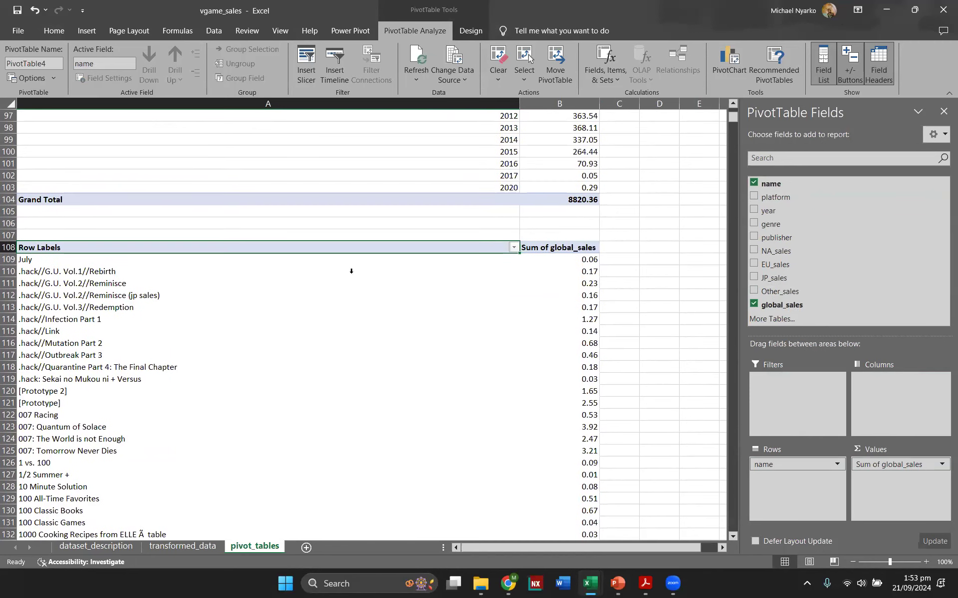
- Change the report layout of the sales-by-name PivotTable to one that uses the field name as the row header
{"action": "left_click", "coordinate": [329, 343]}
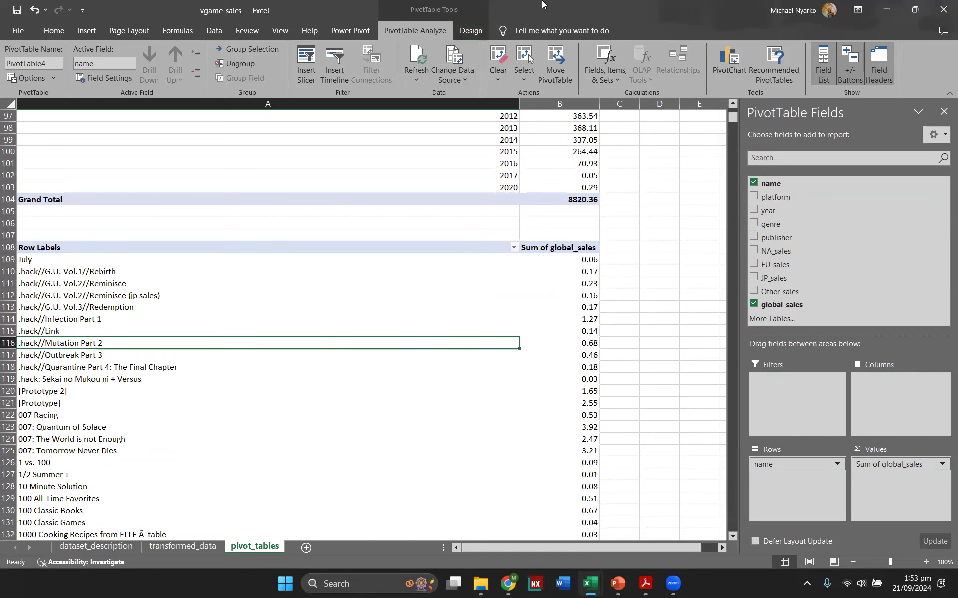
{"action": "left_click", "coordinate": [471, 31]}
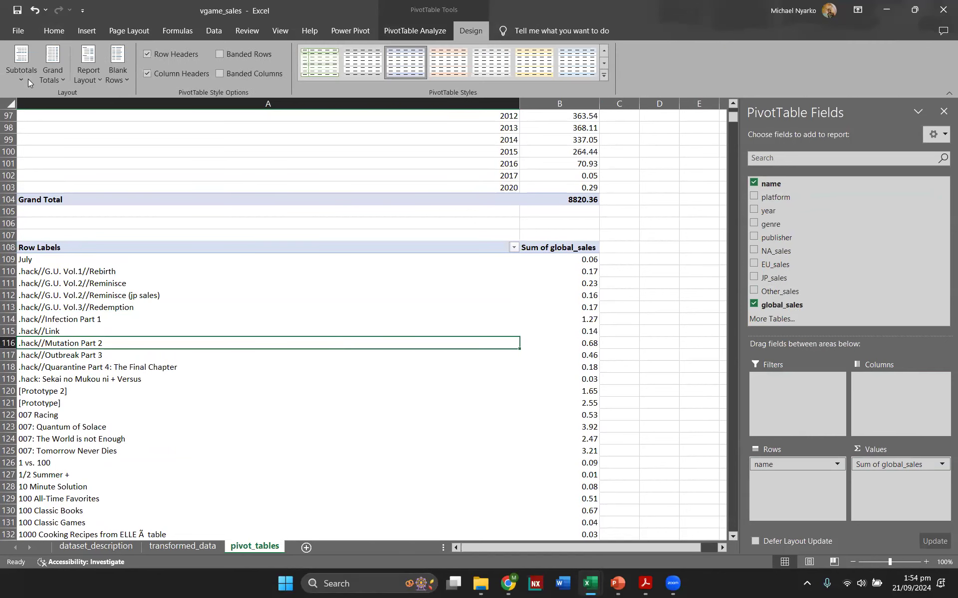
{"action": "left_click", "coordinate": [96, 76]}
{"action": "left_click", "coordinate": [116, 169]}
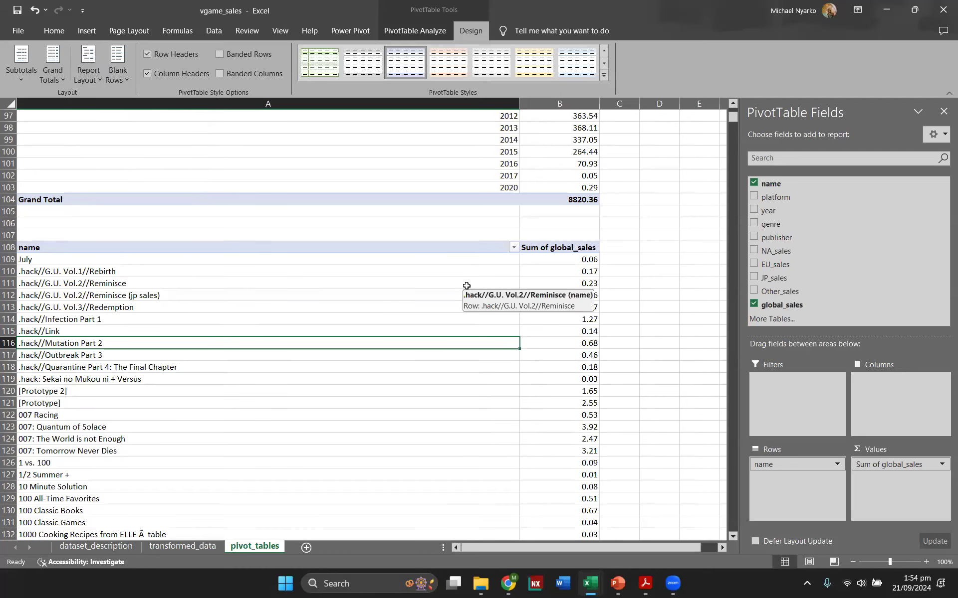
- Filter the name field to the top 10 items by Sum of global_sales
{"action": "left_click", "coordinate": [512, 248]}
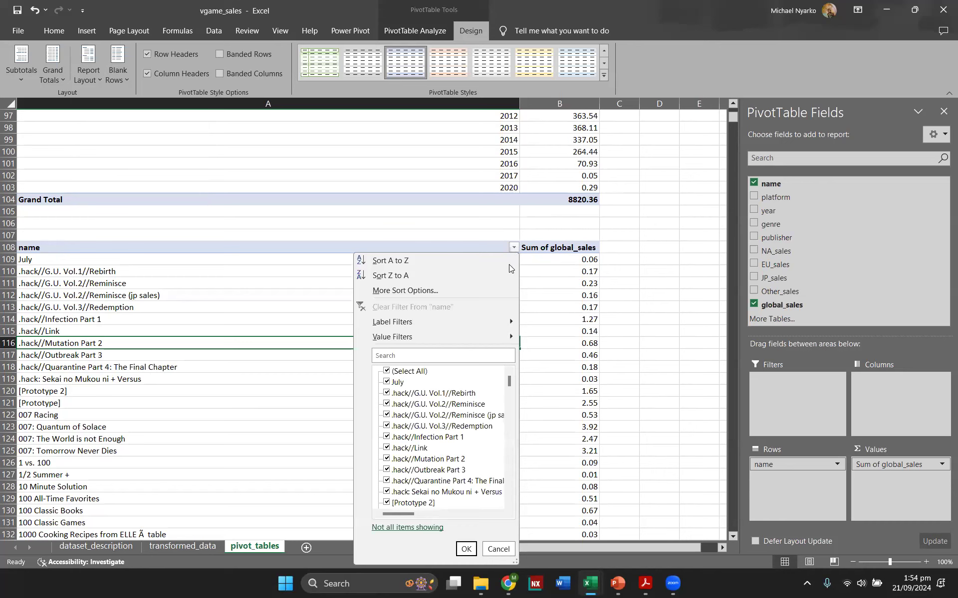
{"action": "mouse_move", "coordinate": [499, 328]}
{"action": "mouse_move", "coordinate": [404, 340]}
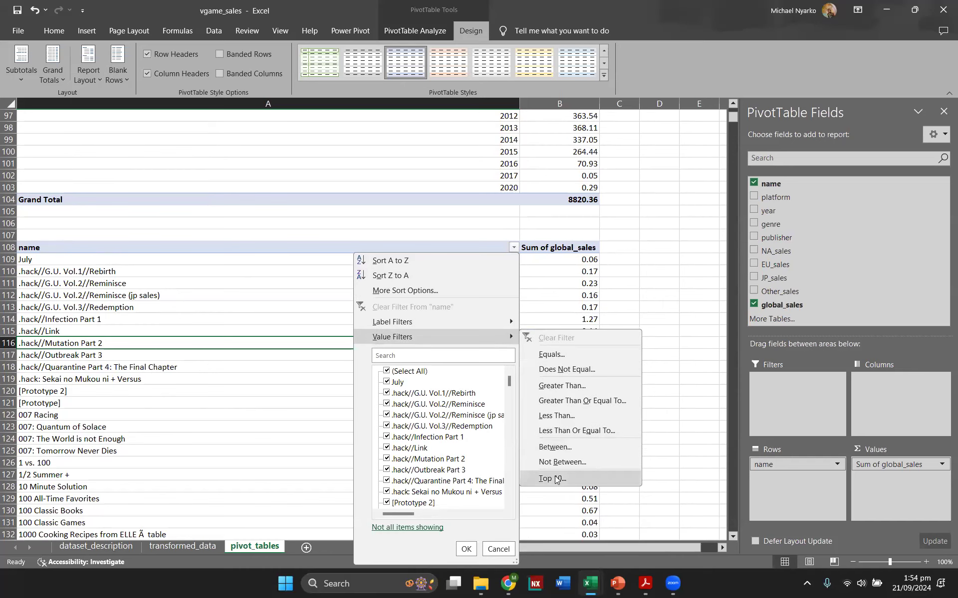
{"action": "left_click", "coordinate": [553, 479]}
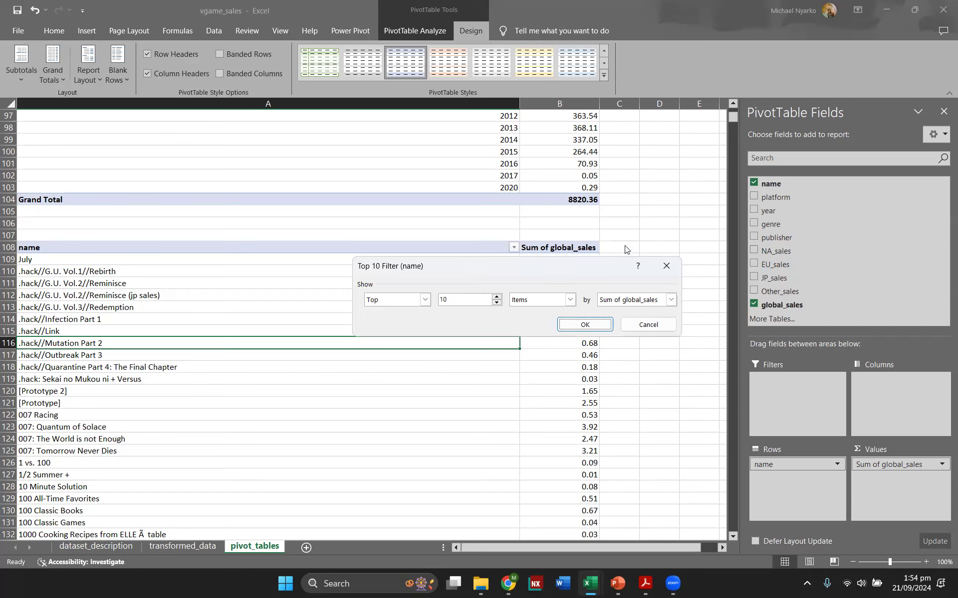
{"action": "left_click", "coordinate": [671, 301]}
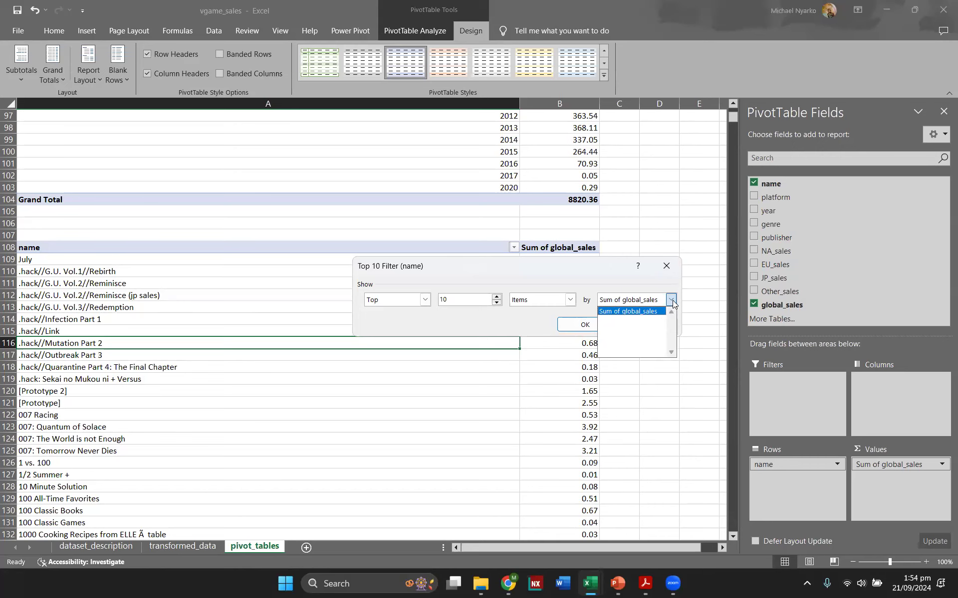
{"action": "left_click", "coordinate": [672, 302]}
{"action": "left_click", "coordinate": [606, 323]}
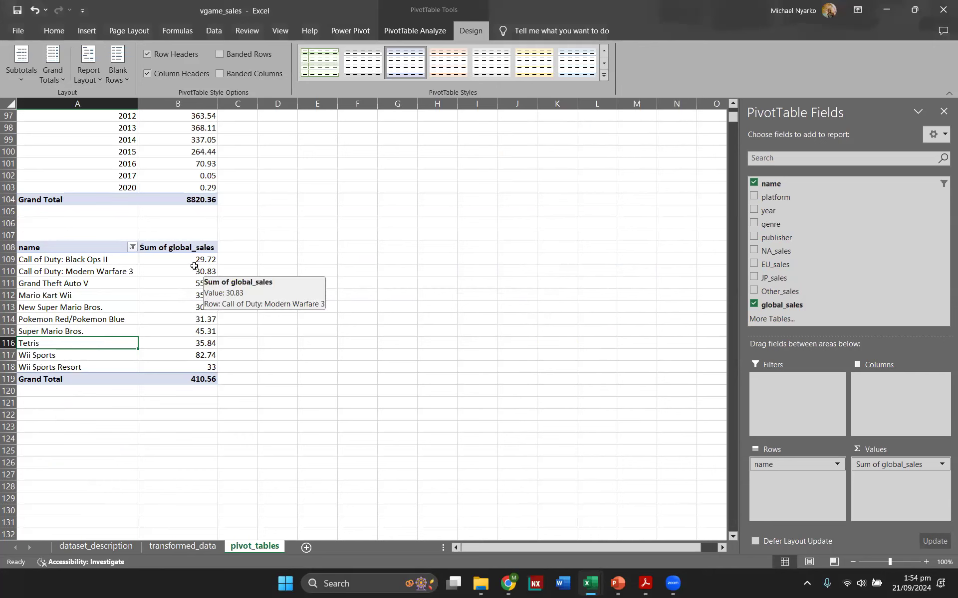
- Insert a bar PivotChart from the top 10 games PivotTable and place it beside the table with a small gap
{"action": "left_click", "coordinate": [195, 270]}
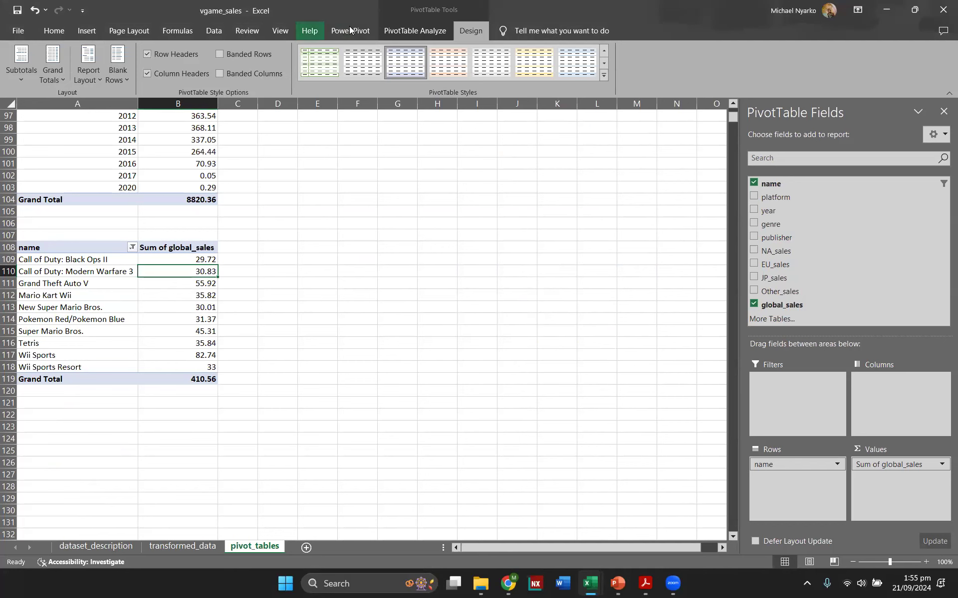
{"action": "left_click", "coordinate": [414, 31]}
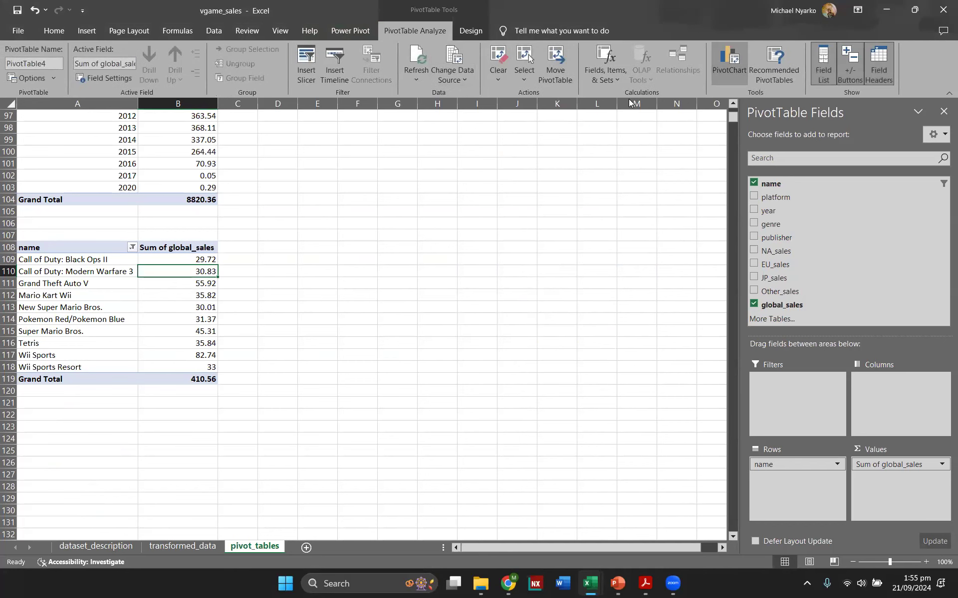
{"action": "left_click", "coordinate": [320, 214]}
{"action": "mouse_move", "coordinate": [450, 266]}
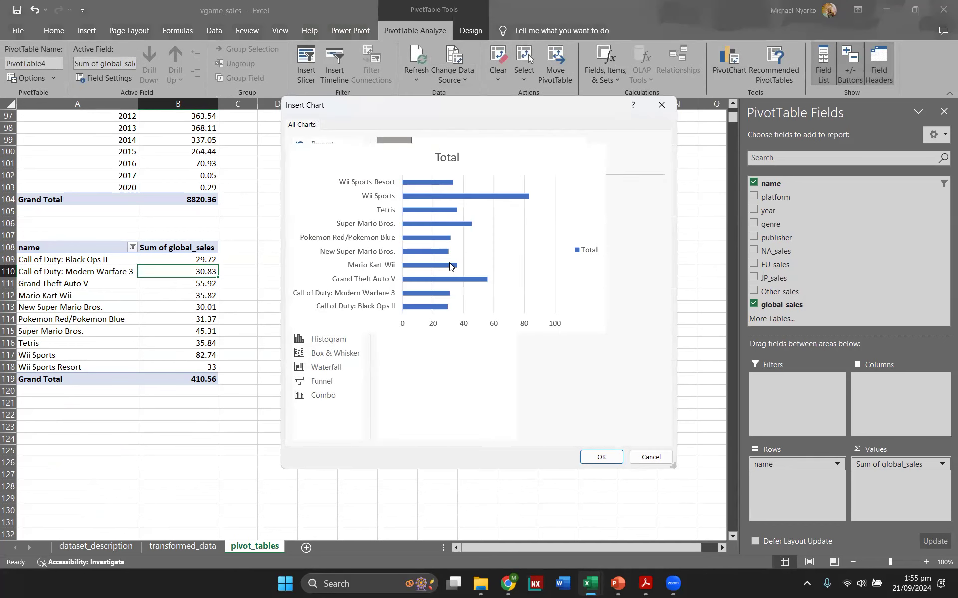
{"action": "left_click", "coordinate": [601, 457]}
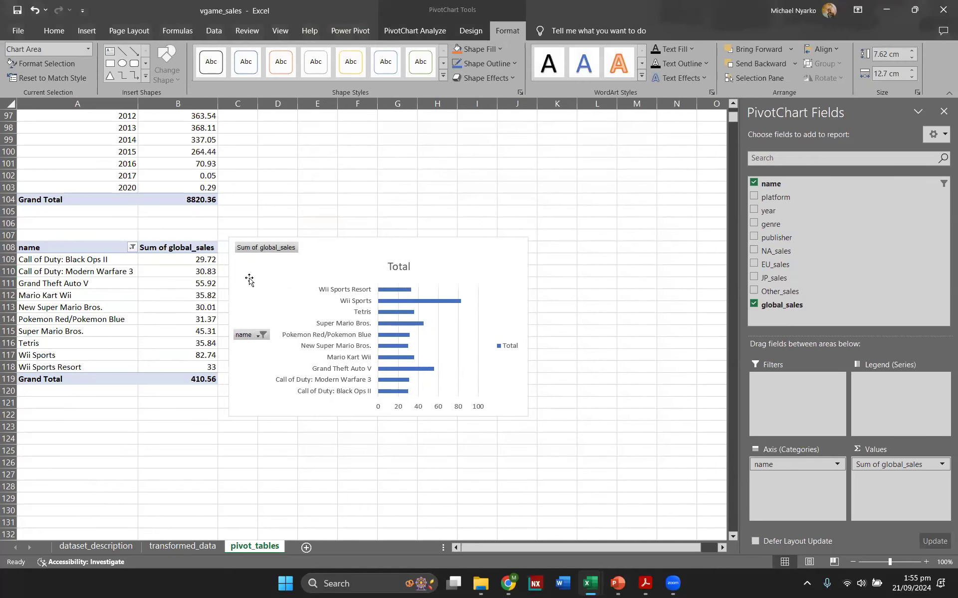
{"action": "left_click_drag", "start_coordinate": [248, 280], "coordinate": [272, 277]}
{"action": "left_click", "coordinate": [192, 283]}
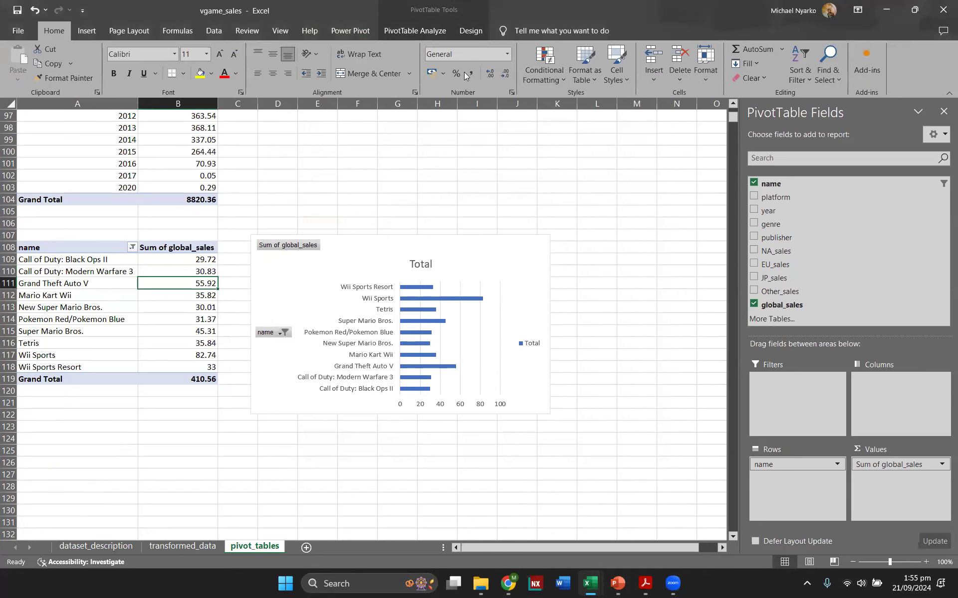
- Sort the top 10 games PivotTable by Sum of global_sales from smallest to largest
{"action": "left_click", "coordinate": [463, 34]}
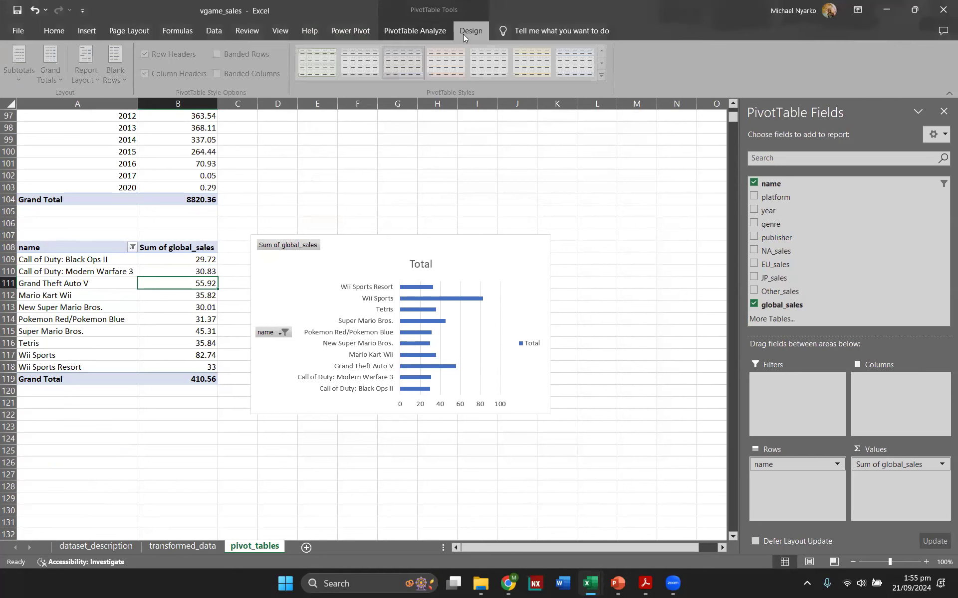
{"action": "left_click", "coordinate": [414, 31]}
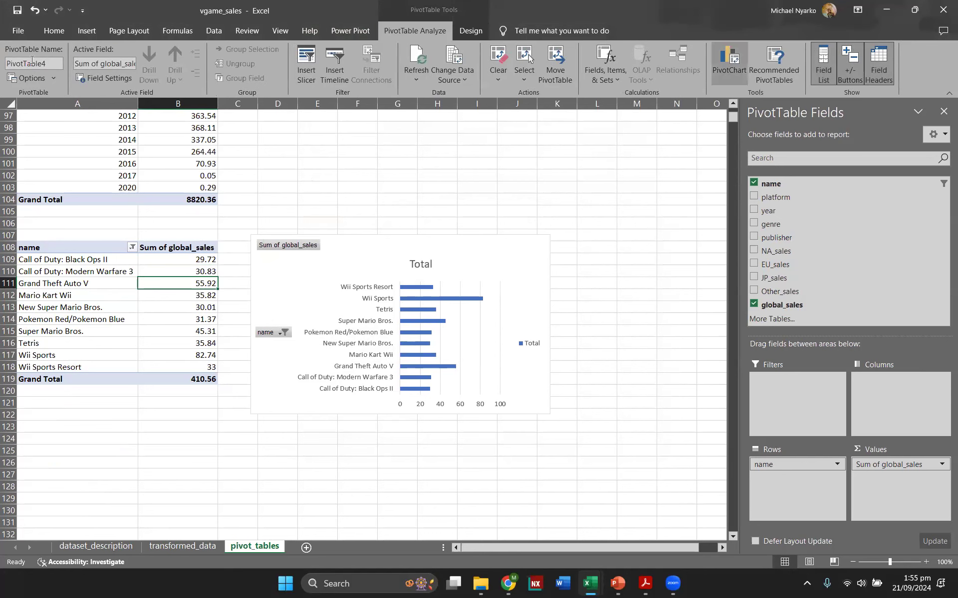
{"action": "left_click", "coordinate": [53, 31]}
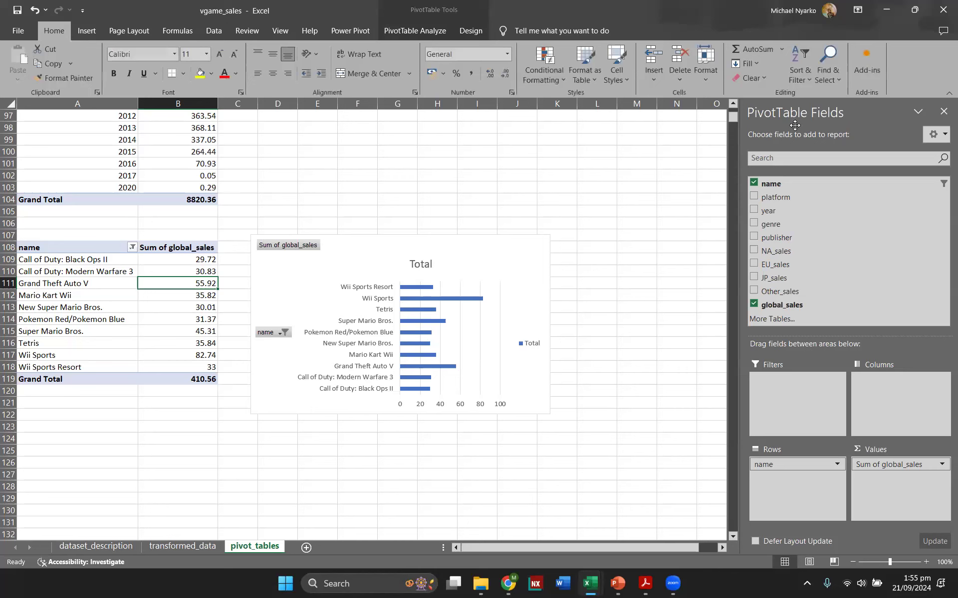
{"action": "left_click", "coordinate": [799, 73]}
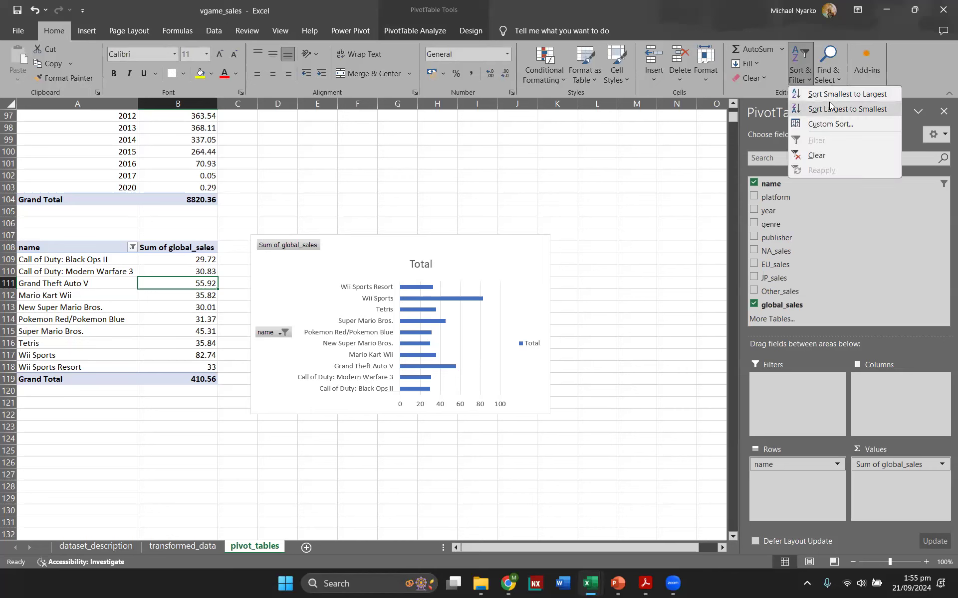
{"action": "left_click", "coordinate": [847, 95]}
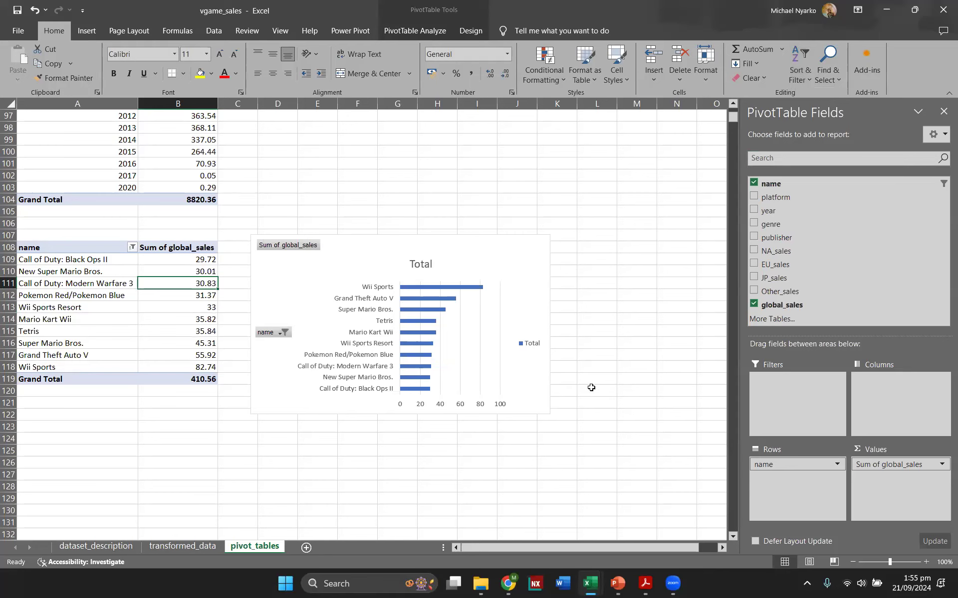
- Enlarge the top 10 games bar chart to about column M and row 126, and shift it slightly up and toward its table
{"action": "left_click", "coordinate": [548, 412]}
{"action": "left_click_drag", "start_coordinate": [585, 420], "coordinate": [674, 468]}
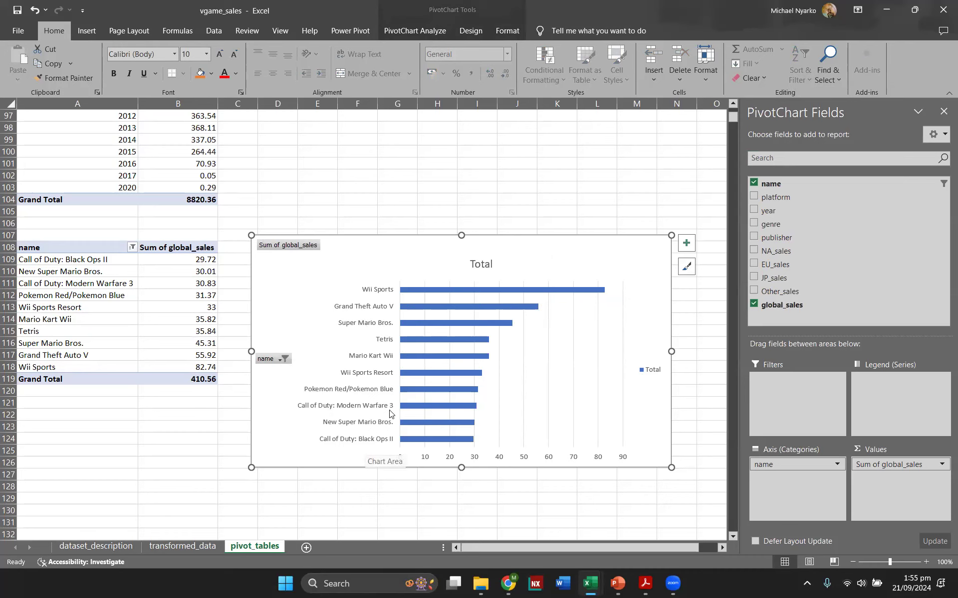
{"action": "left_click_drag", "start_coordinate": [401, 253], "coordinate": [399, 244]}
{"action": "left_click", "coordinate": [389, 208]}
- Review the PivotTables and charts from the genre sales at the start of the sheet down to the top 10 games
{"action": "scroll", "coordinate": [387, 209], "scroll_direction": "up", "scroll_amount": 20}
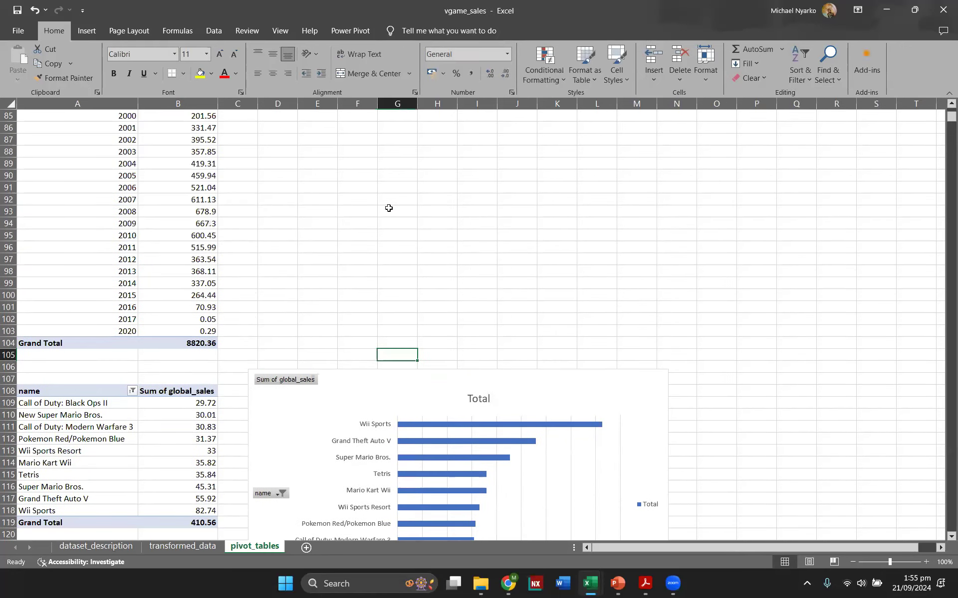
{"action": "scroll", "coordinate": [386, 208], "scroll_direction": "up", "scroll_amount": 8}
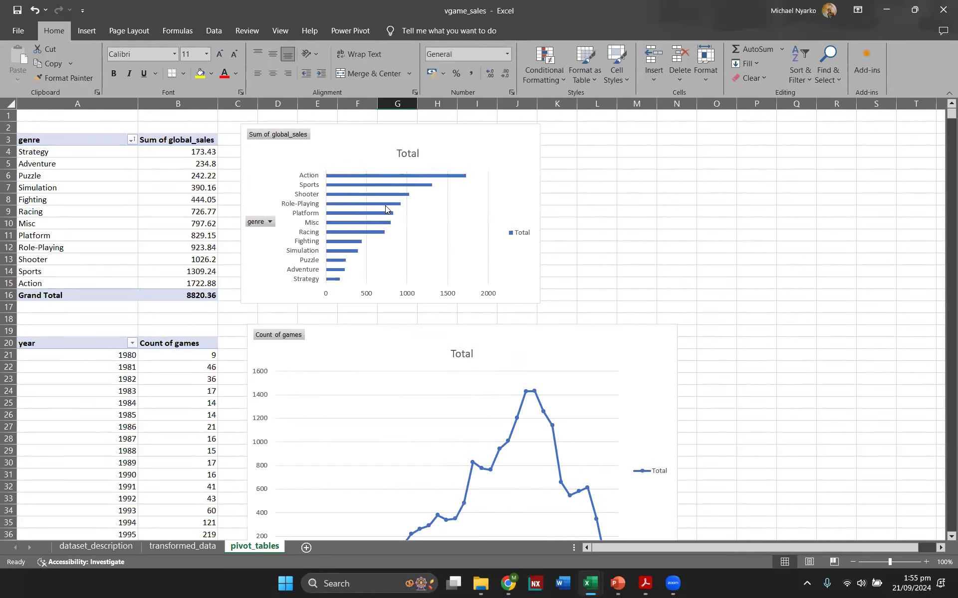
{"action": "scroll", "coordinate": [385, 206], "scroll_direction": "down", "scroll_amount": 20}
{"action": "scroll", "coordinate": [386, 209], "scroll_direction": "down", "scroll_amount": 13}
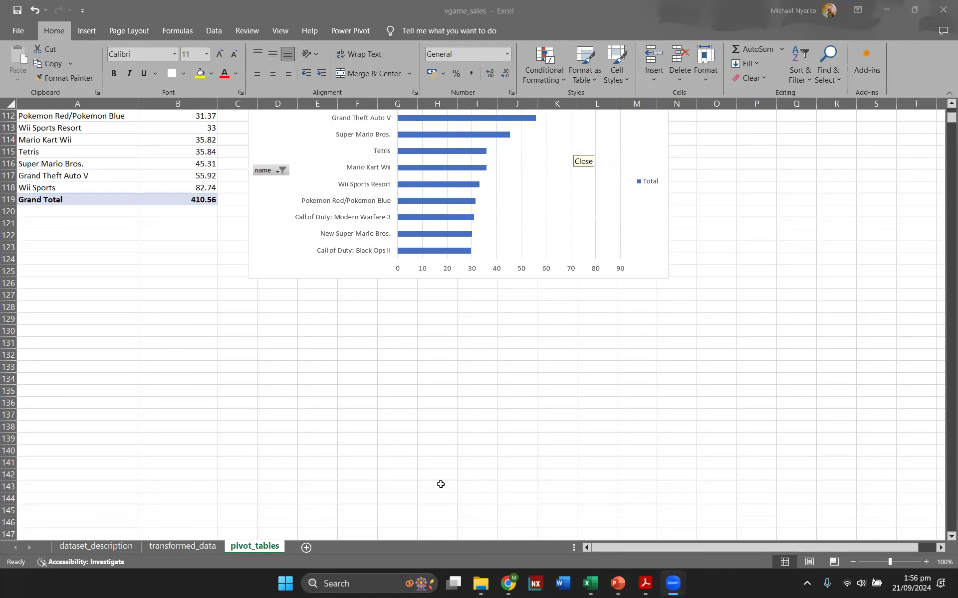
{"action": "scroll", "coordinate": [153, 343], "scroll_direction": "up", "scroll_amount": 6}
{"action": "scroll", "coordinate": [154, 343], "scroll_direction": "up", "scroll_amount": 2}
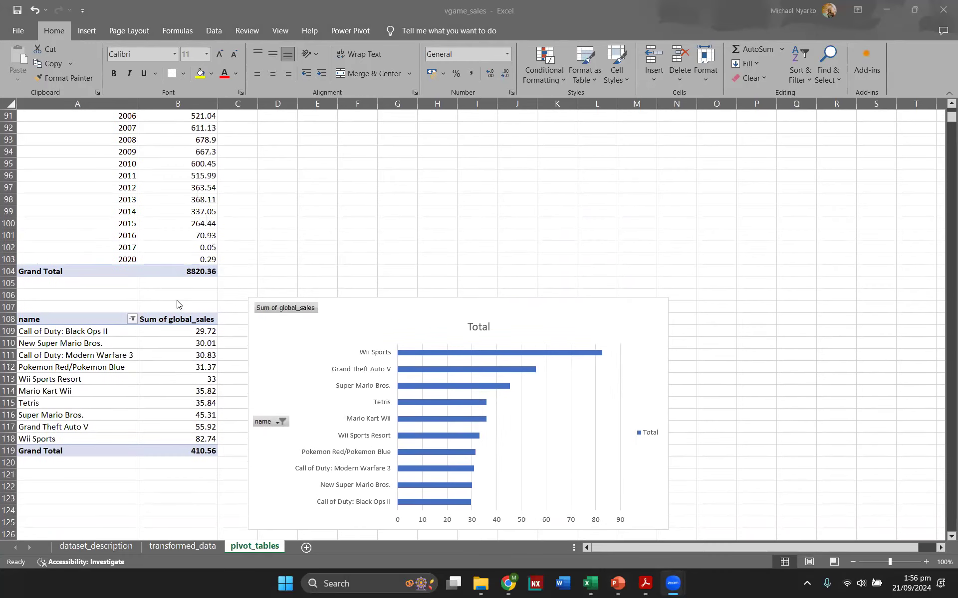
- Sort the top 10 games PivotTable by Sum of global_sales from largest to smallest
{"action": "left_click", "coordinate": [179, 381]}
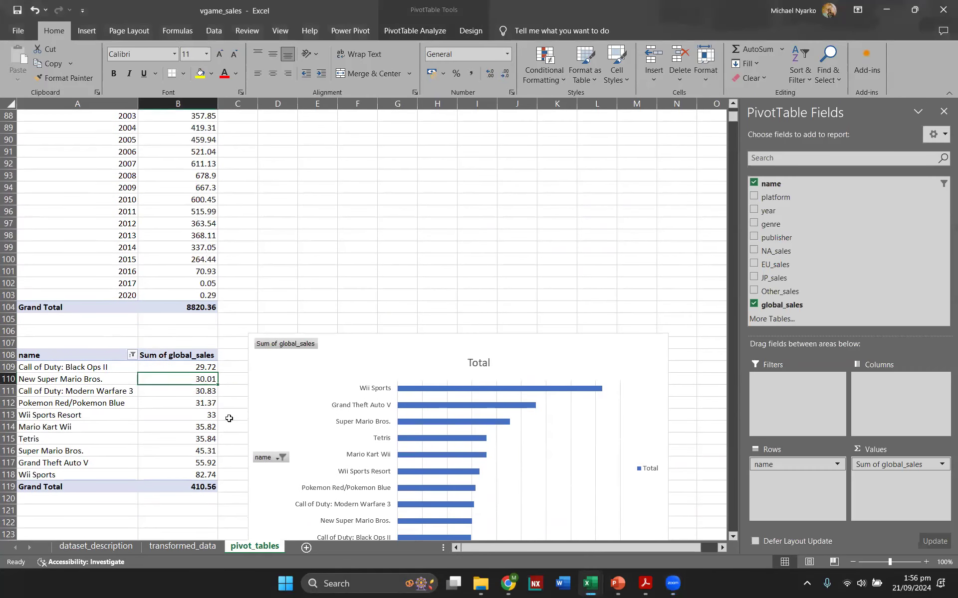
{"action": "left_click_drag", "start_coordinate": [200, 367], "coordinate": [192, 476]}
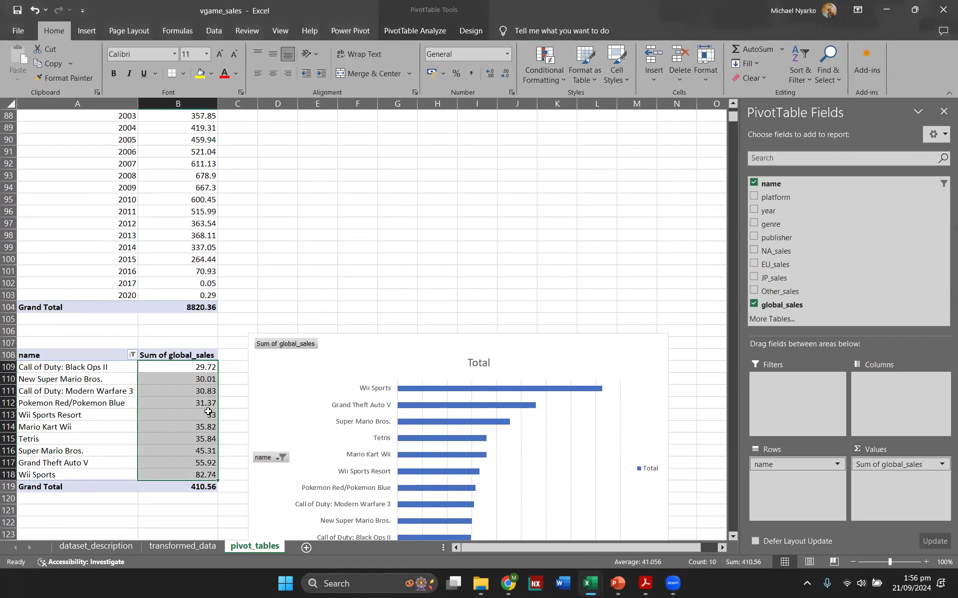
{"action": "left_click", "coordinate": [195, 403]}
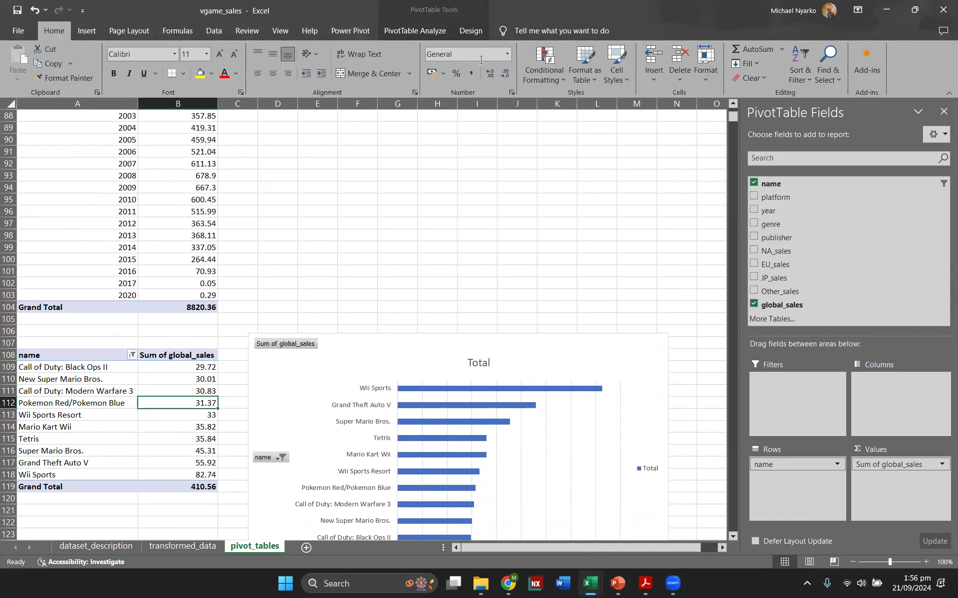
{"action": "left_click", "coordinate": [801, 75]}
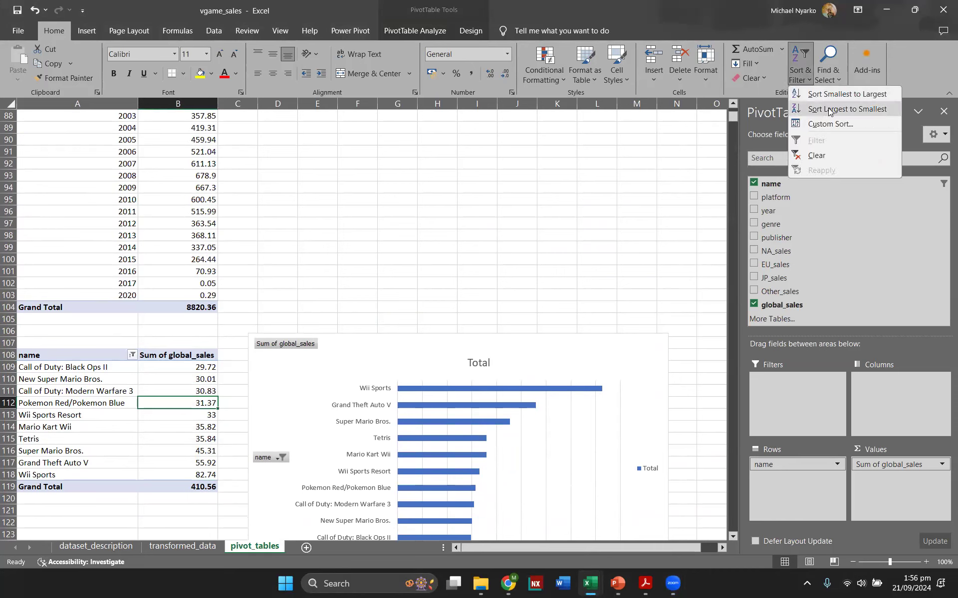
{"action": "left_click", "coordinate": [829, 110]}
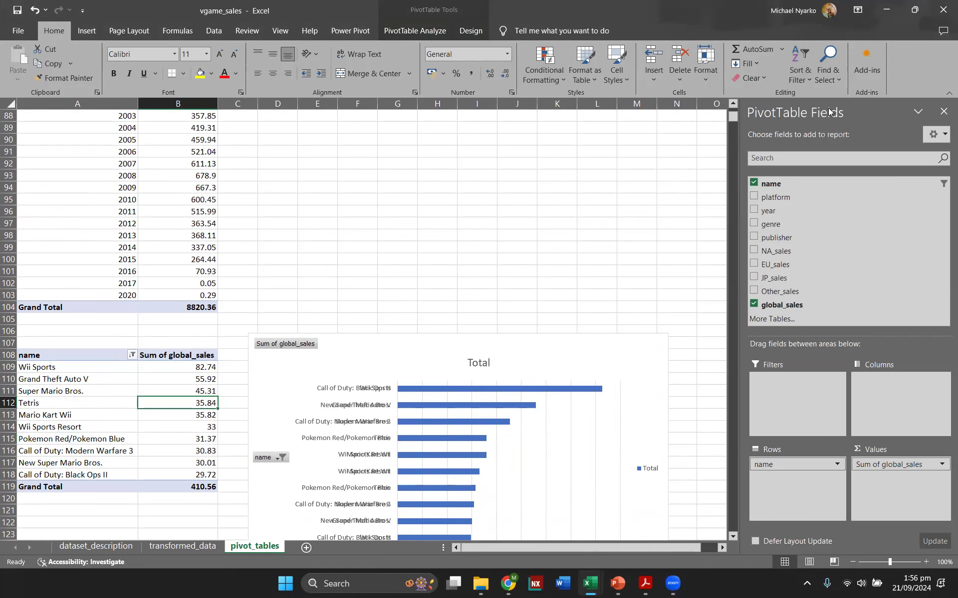
- Restore the smallest-to-largest sort on the Sum of global_sales in the top 10 games PivotTable
{"action": "left_click", "coordinate": [797, 76]}
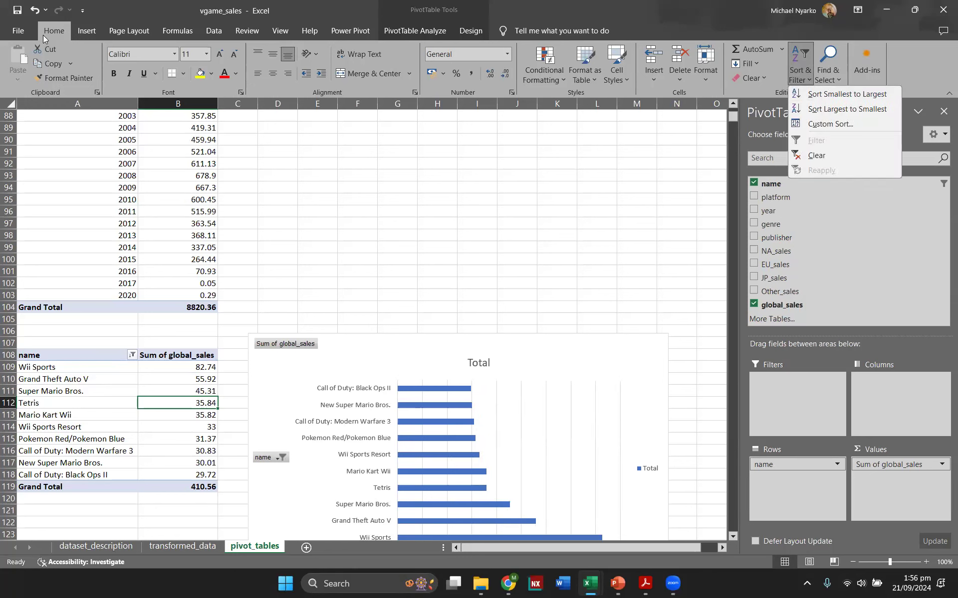
{"action": "left_click", "coordinate": [838, 95]}
{"action": "left_click", "coordinate": [586, 244]}
{"action": "scroll", "coordinate": [585, 244], "scroll_direction": "down", "scroll_amount": 2}
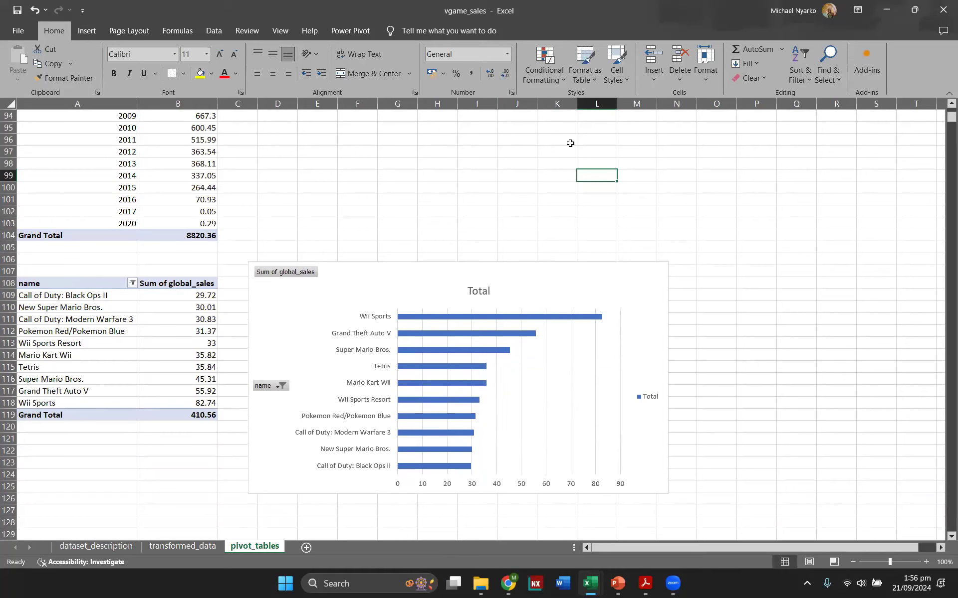
{"action": "left_click", "coordinate": [763, 249]}
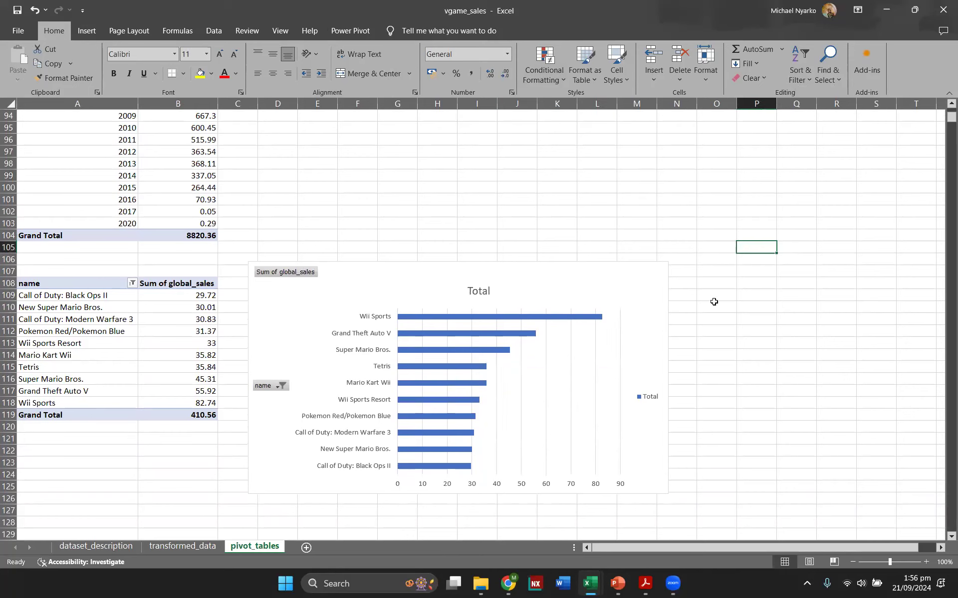
{"action": "left_click", "coordinate": [661, 227]}
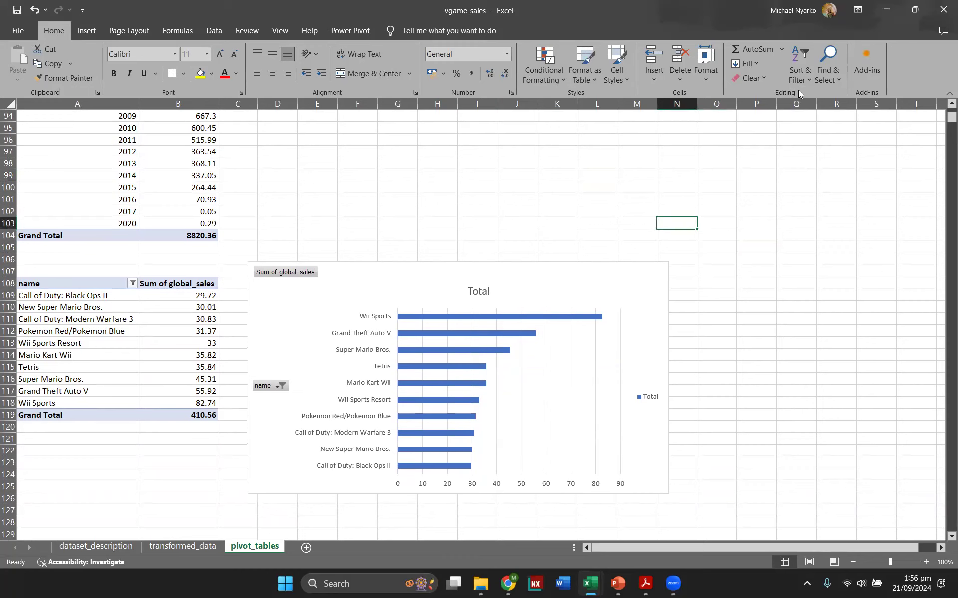
{"action": "left_click", "coordinate": [755, 320]}
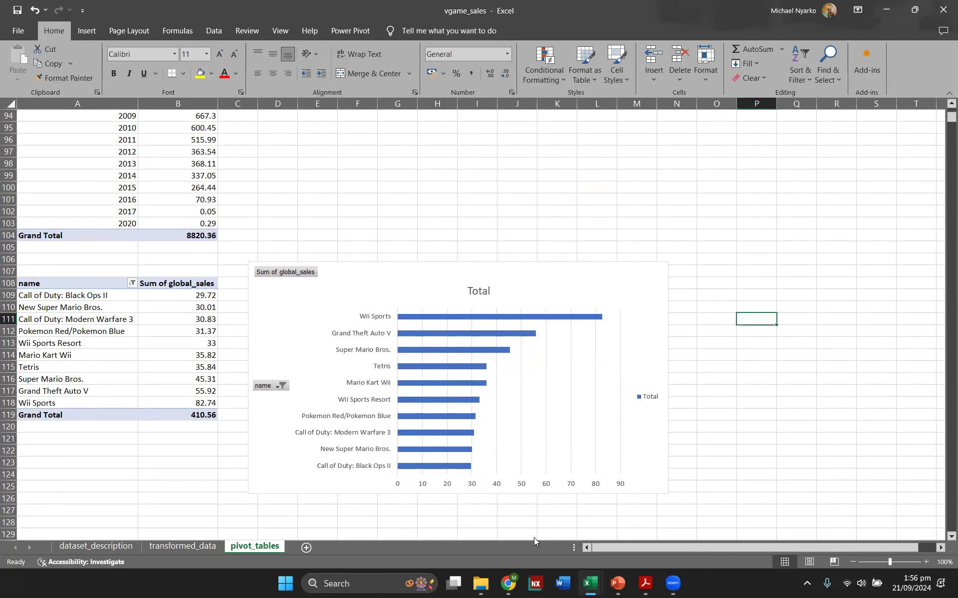
{"action": "left_click", "coordinate": [534, 538]}
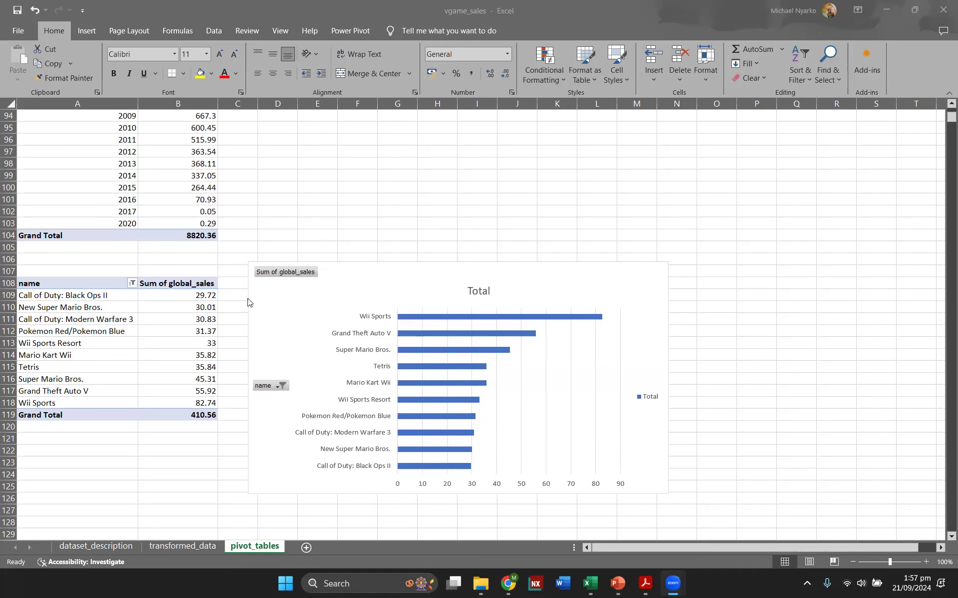
- Inspect the value filter options of the name field in the top 10 games PivotTable without changing the filter
{"action": "scroll", "coordinate": [245, 299], "scroll_direction": "down", "scroll_amount": 2}
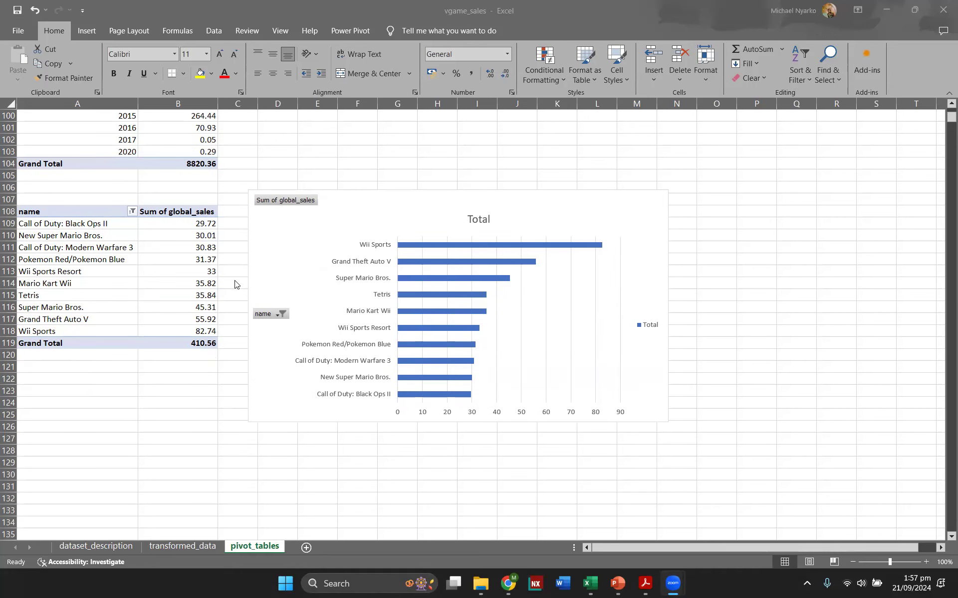
{"action": "scroll", "coordinate": [235, 285], "scroll_direction": "up", "scroll_amount": 1}
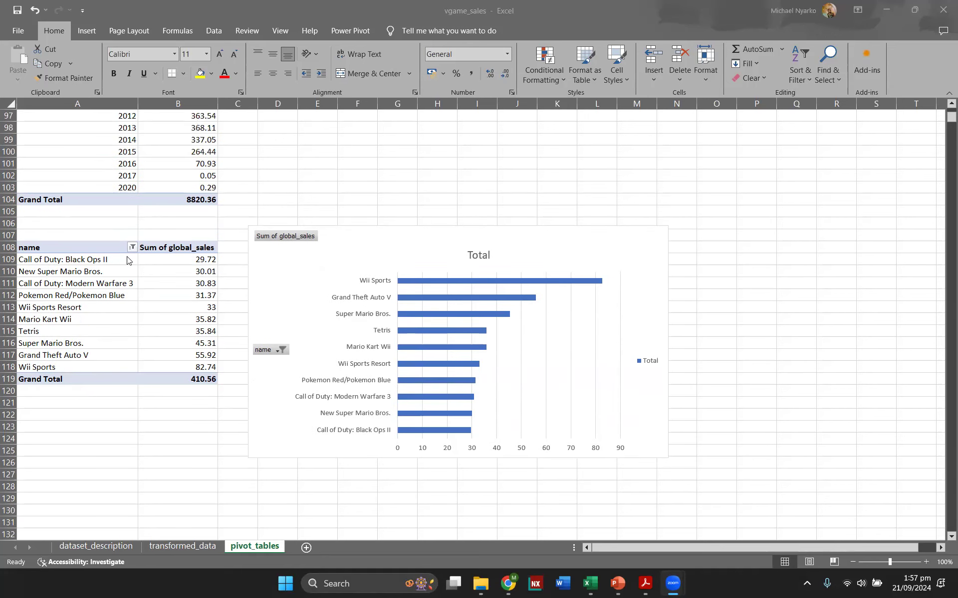
{"action": "scroll", "coordinate": [124, 275], "scroll_direction": "up", "scroll_amount": 2}
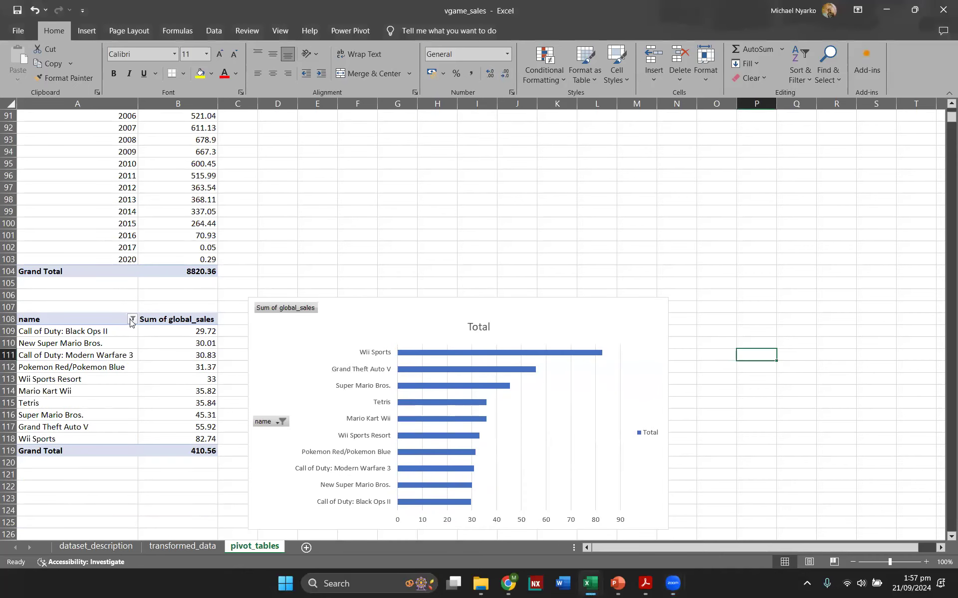
{"action": "left_click", "coordinate": [132, 319]}
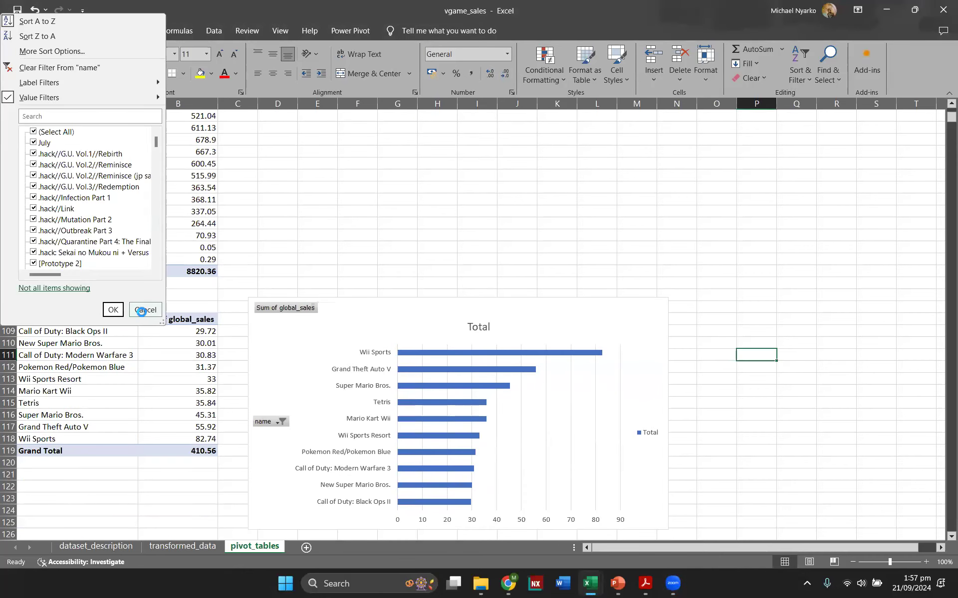
{"action": "left_click", "coordinate": [144, 311]}
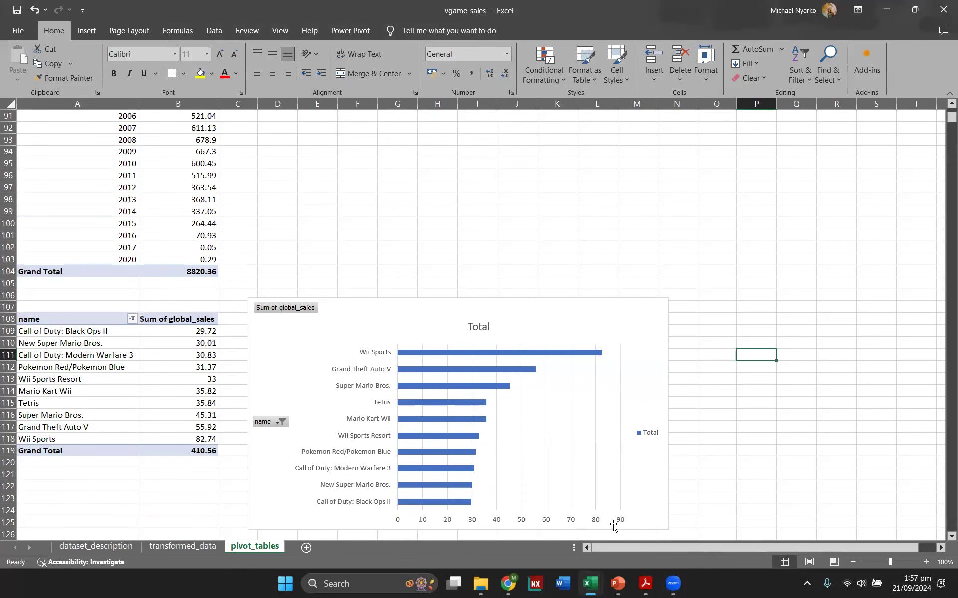
{"action": "left_click", "coordinate": [131, 322]}
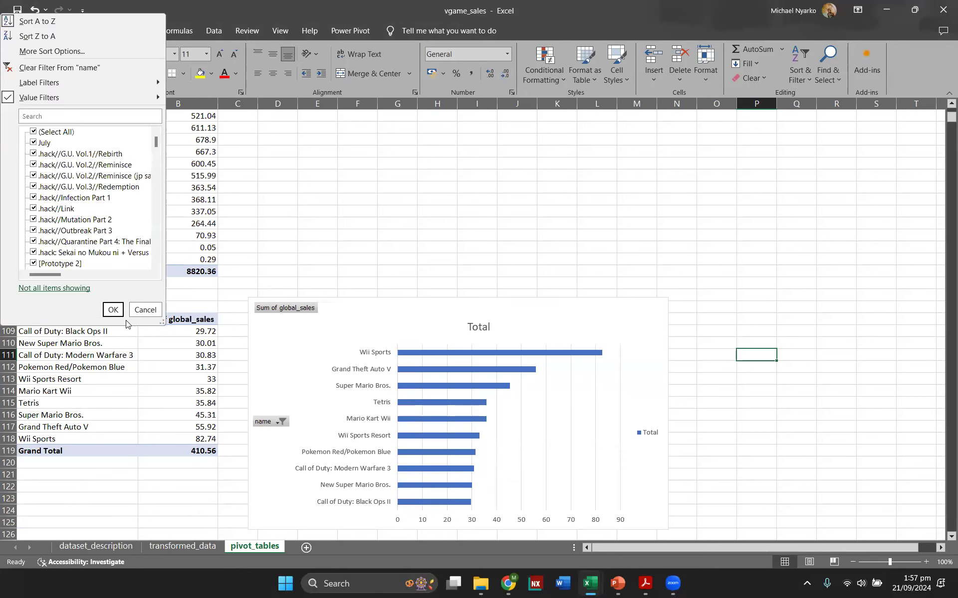
{"action": "mouse_move", "coordinate": [114, 96]}
{"action": "mouse_move", "coordinate": [79, 96]}
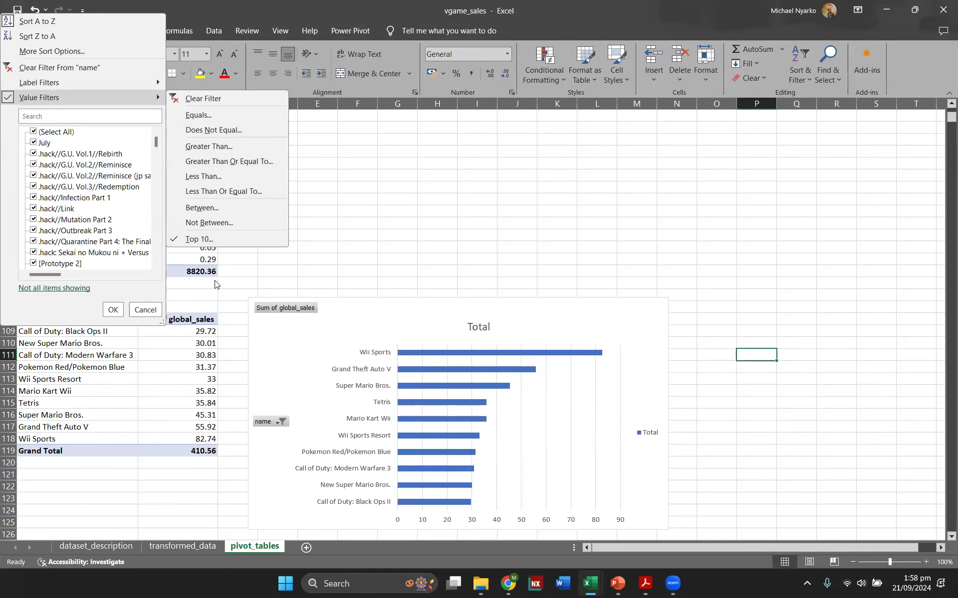
{"action": "left_click", "coordinate": [211, 344]}
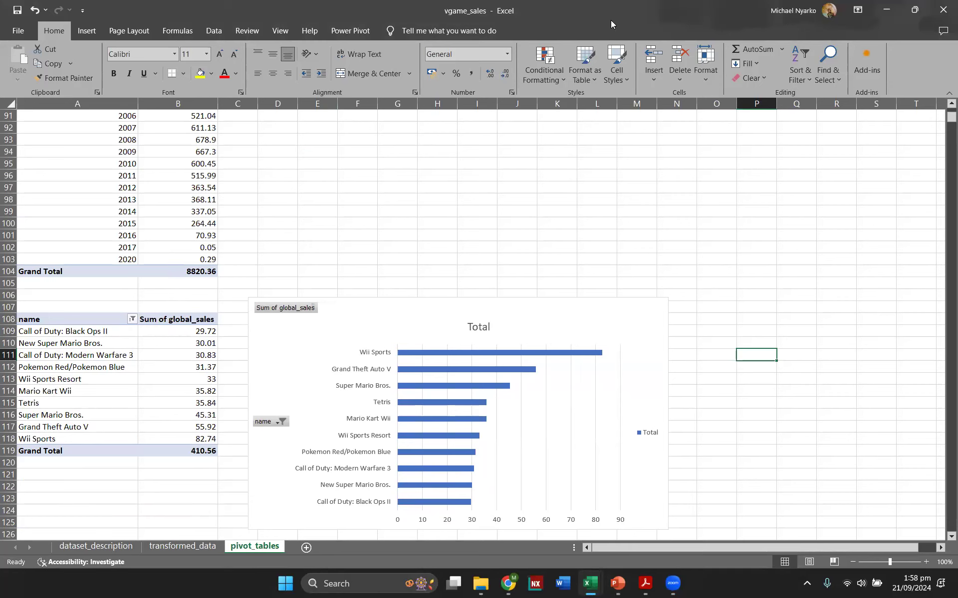
{"action": "left_click", "coordinate": [727, 331]}
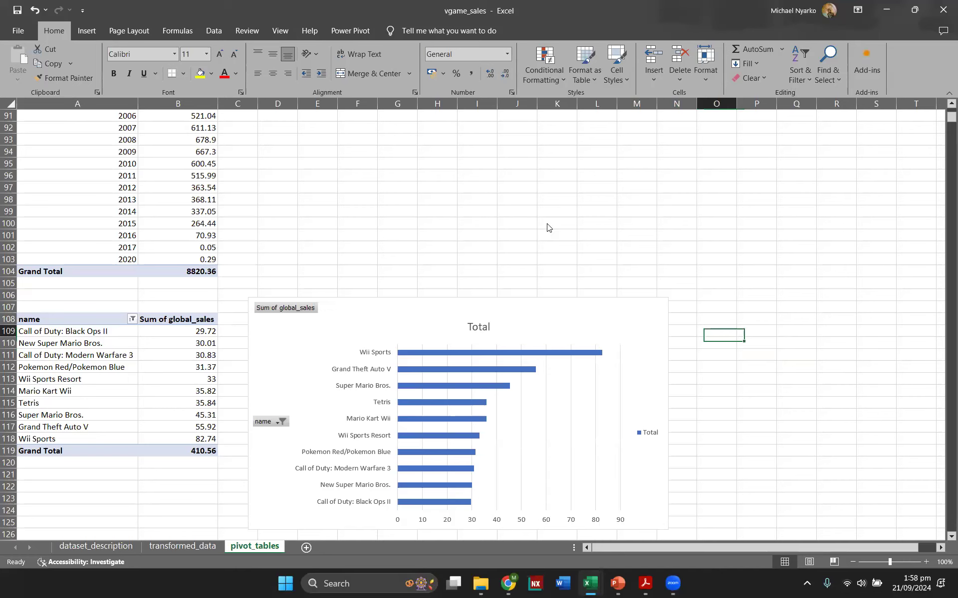
{"action": "key", "text": "alt+Tab"}
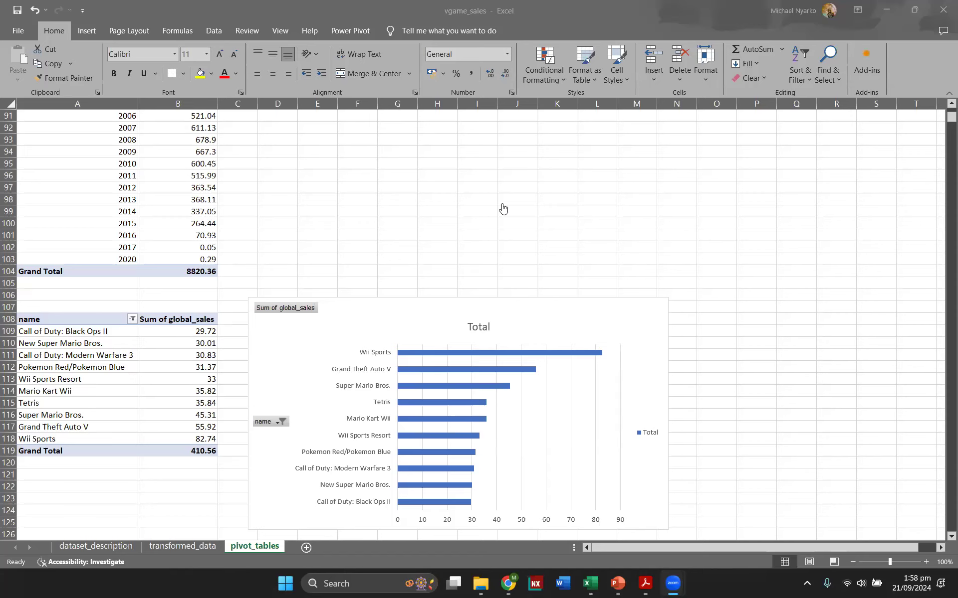
{"action": "scroll", "coordinate": [502, 209], "scroll_direction": "up", "scroll_amount": 20}
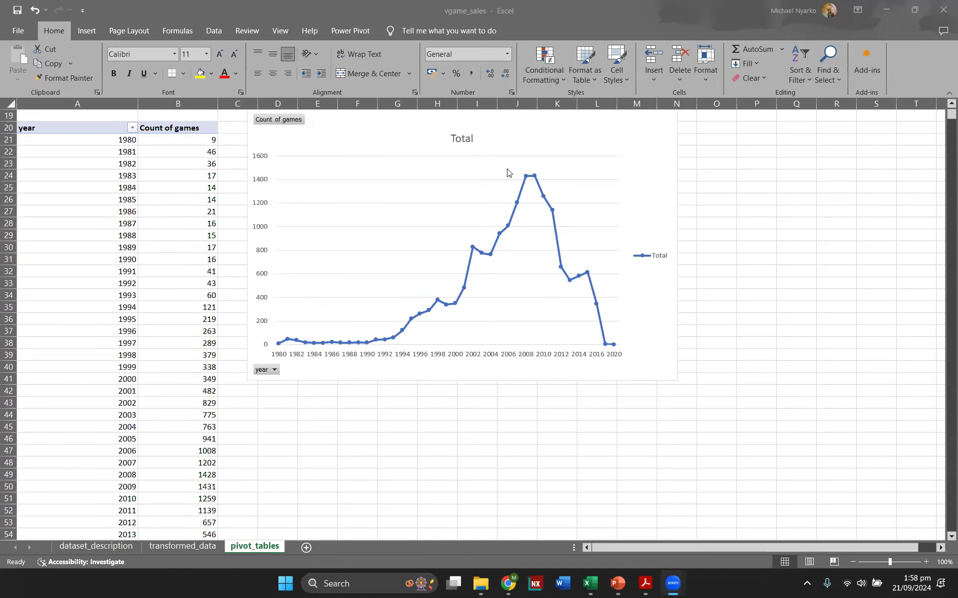
{"action": "scroll", "coordinate": [507, 173], "scroll_direction": "down", "scroll_amount": 20}
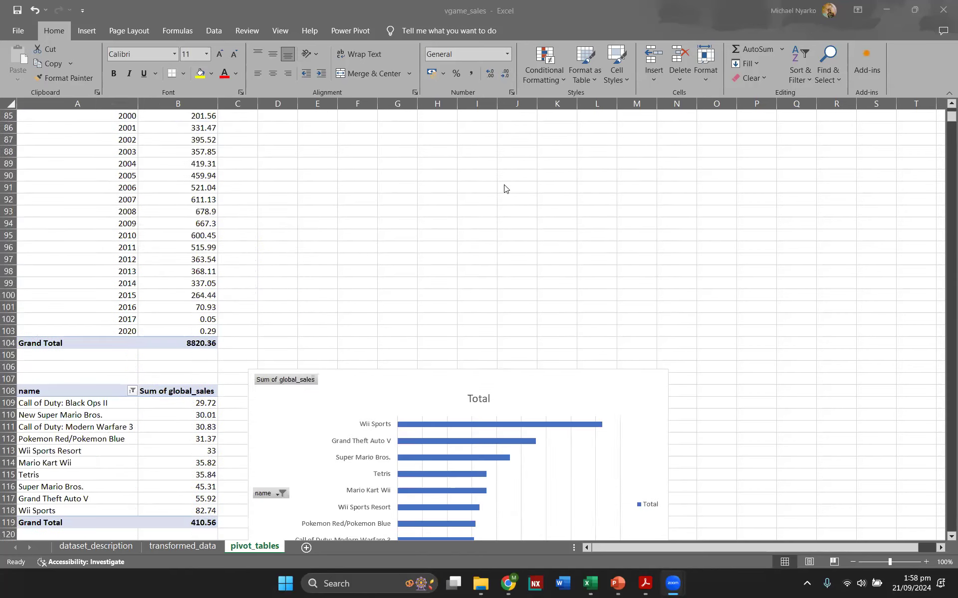
{"action": "scroll", "coordinate": [490, 254], "scroll_direction": "down", "scroll_amount": 4}
{"action": "scroll", "coordinate": [468, 300], "scroll_direction": "up", "scroll_amount": 3}
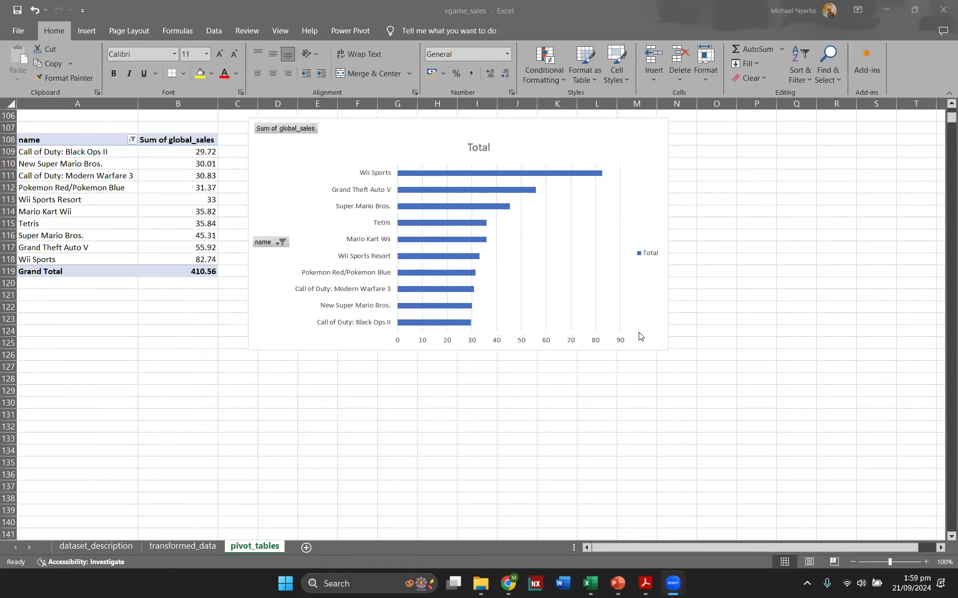
{"action": "scroll", "coordinate": [716, 312], "scroll_direction": "up", "scroll_amount": 1}
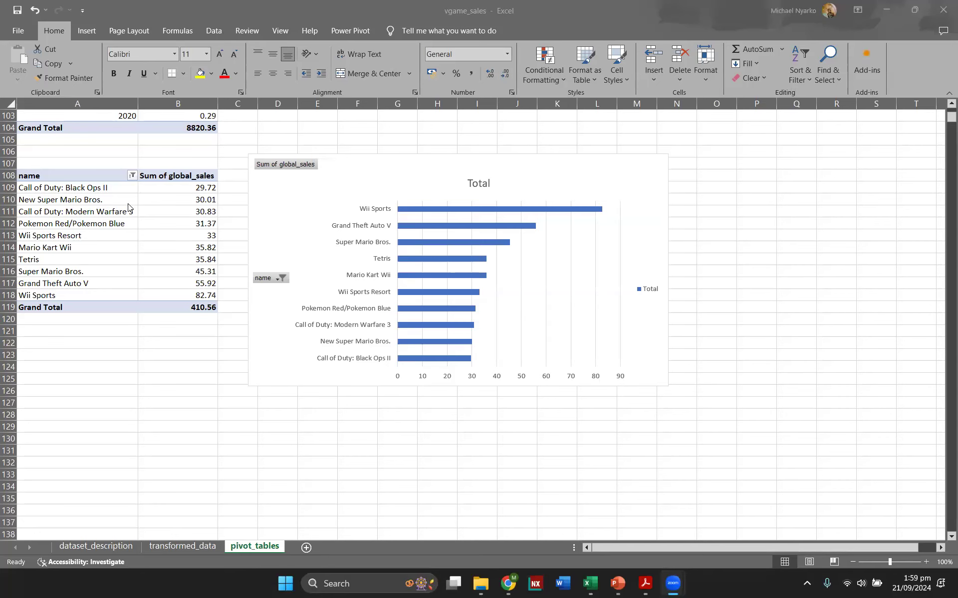
- Enter the headers Region in A130 and Count in B130, below the top 10 games PivotTable
{"action": "scroll", "coordinate": [128, 207], "scroll_direction": "up", "scroll_amount": 5}
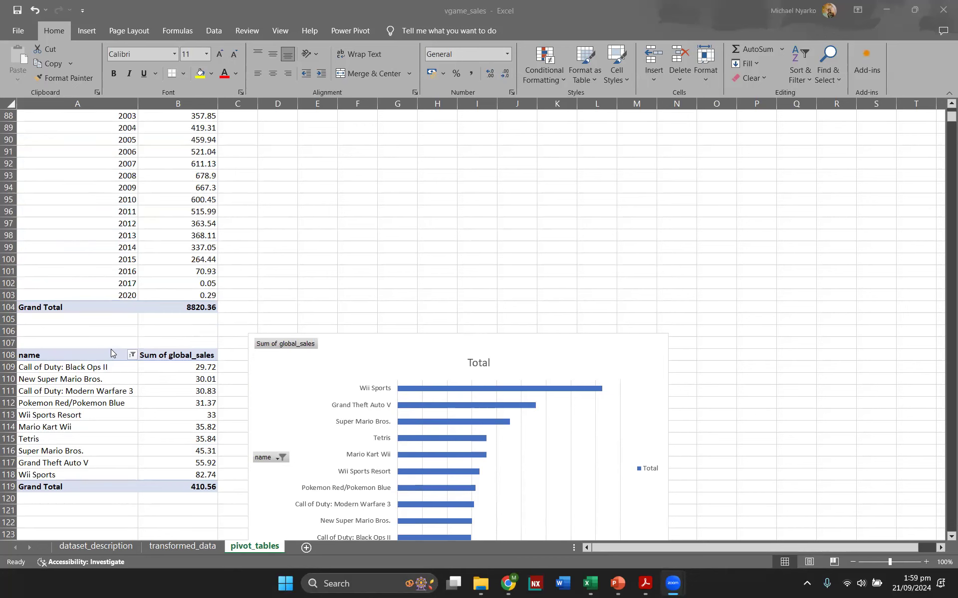
{"action": "scroll", "coordinate": [109, 359], "scroll_direction": "down", "scroll_amount": 4}
{"action": "scroll", "coordinate": [109, 359], "scroll_direction": "down", "scroll_amount": 2}
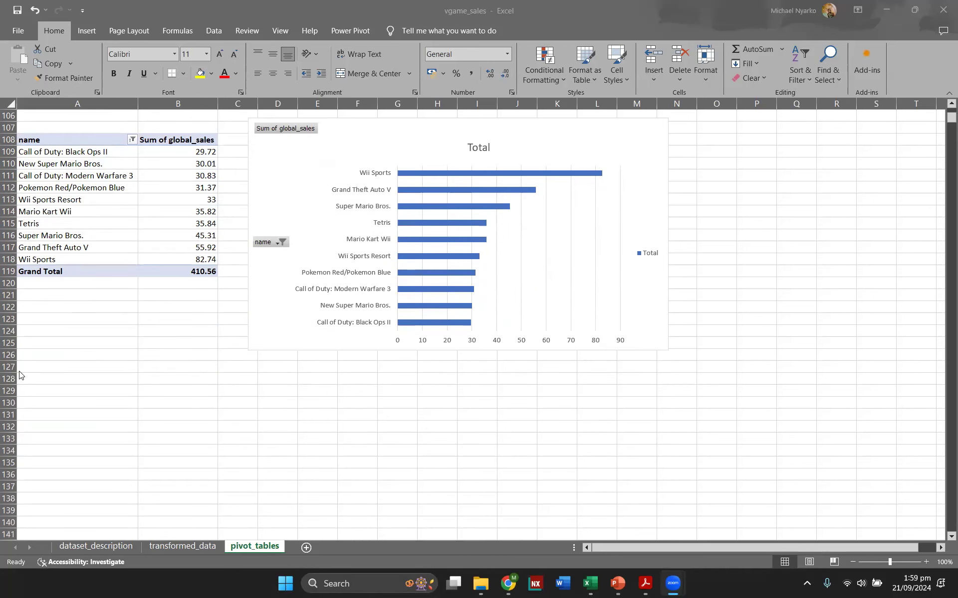
{"action": "left_click", "coordinate": [48, 403]}
{"action": "left_click", "coordinate": [47, 402]}
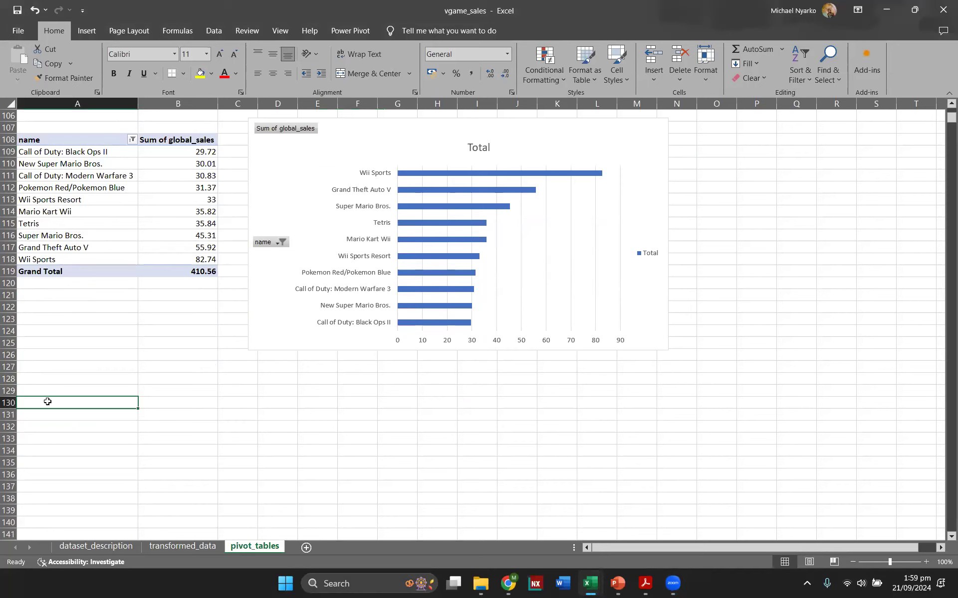
{"action": "type", "text": "r"}
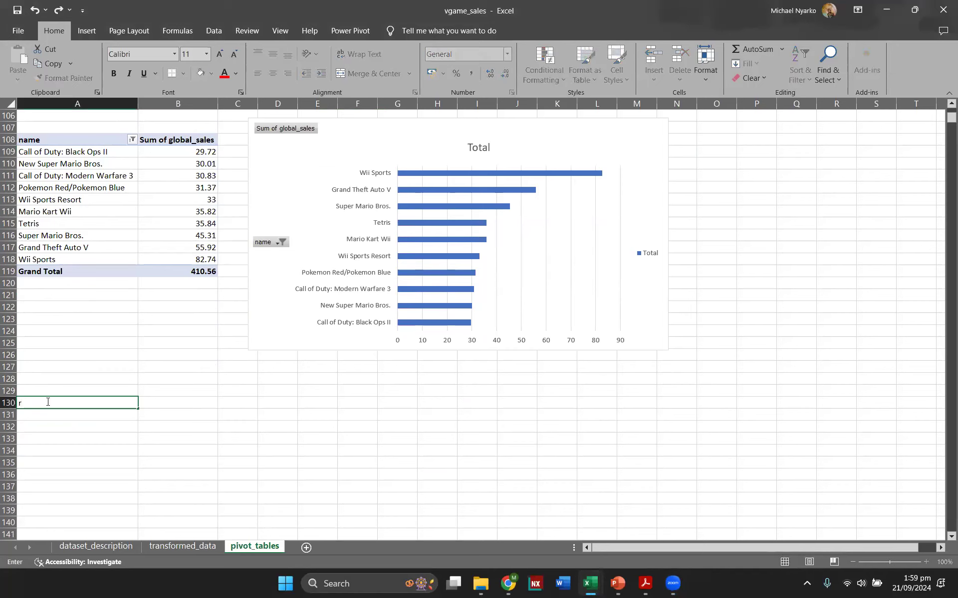
{"action": "type", "text": "egion"}
{"action": "key", "text": "Tab"}
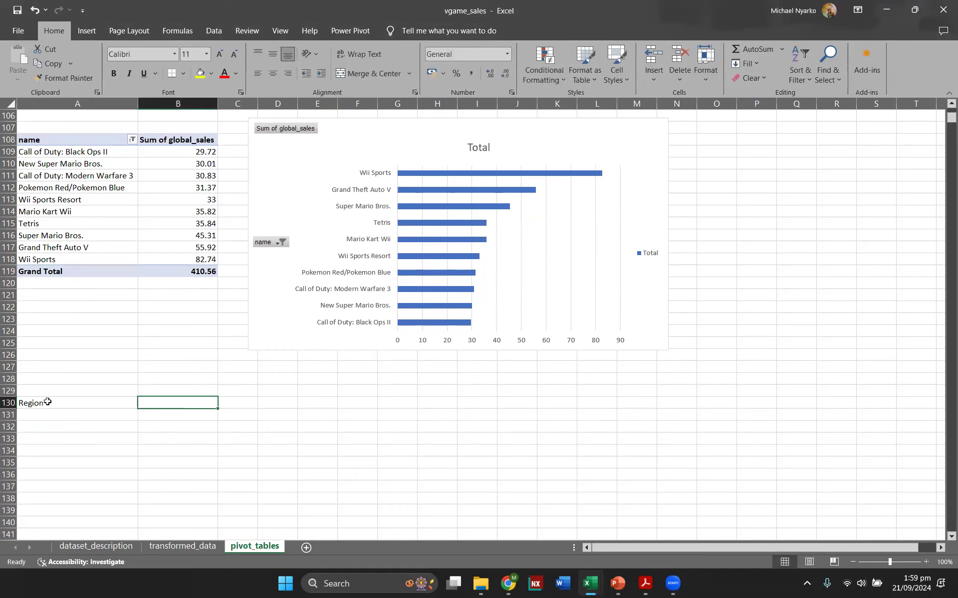
{"action": "type", "text": "Count"}
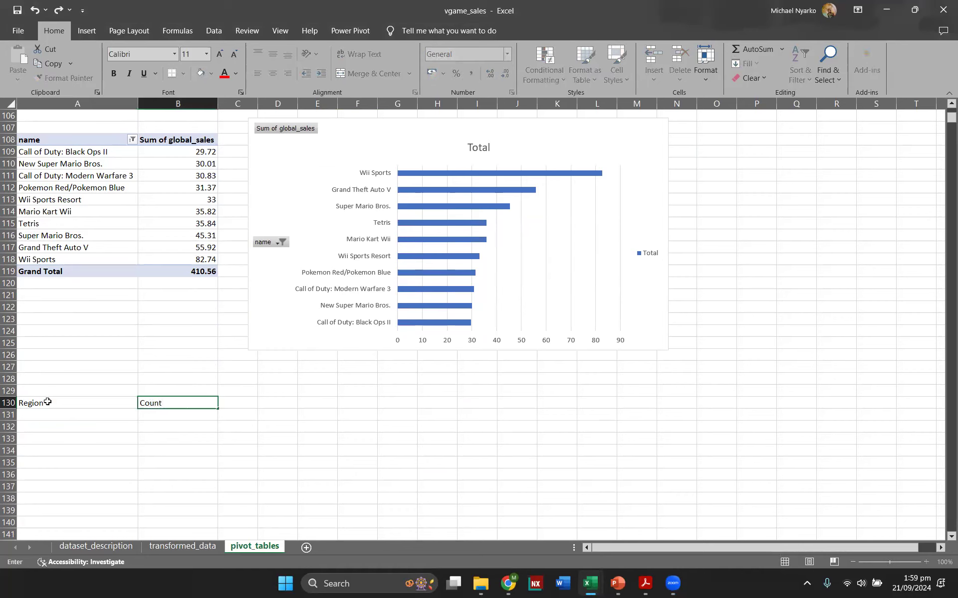
- List the regions NA, EU, JP and Other in cells A131 to A134 under the Region header
{"action": "left_click", "coordinate": [134, 412]}
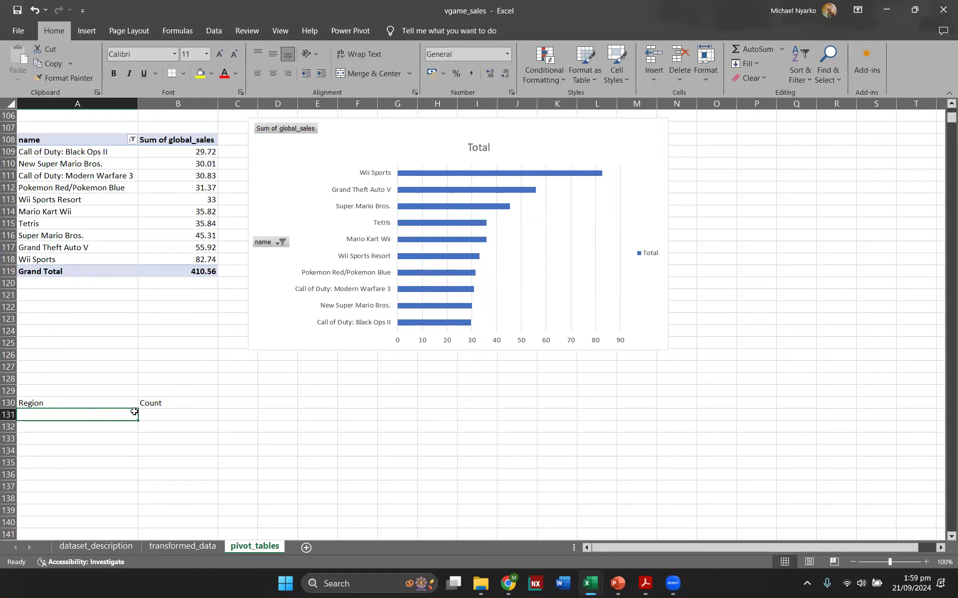
{"action": "type", "text": "NA"}
{"action": "key", "text": "Return"}
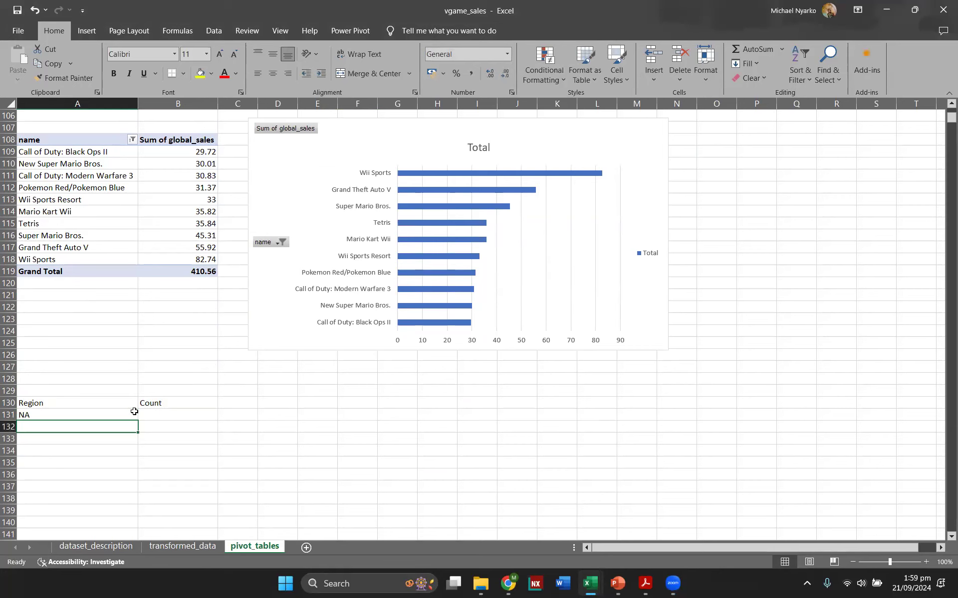
{"action": "type", "text": "EU"}
{"action": "key", "text": "Return"}
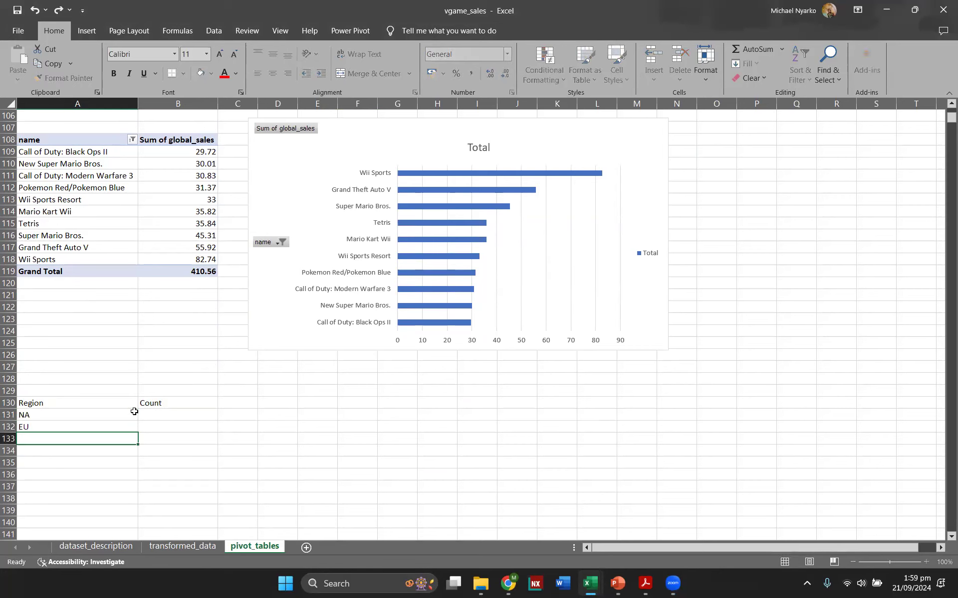
{"action": "type", "text": "JP"}
{"action": "key", "text": "Return"}
{"action": "type", "text": "Other"}
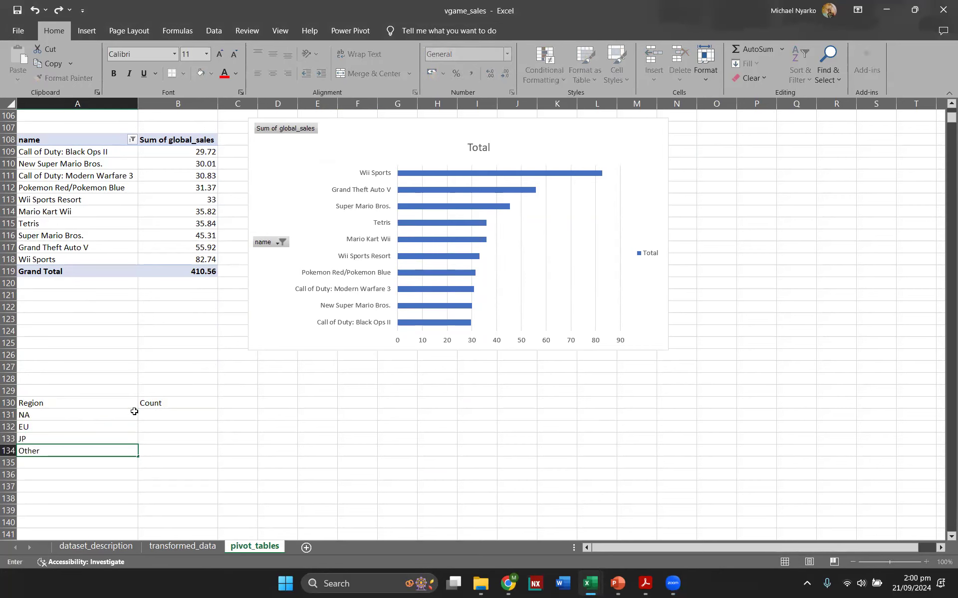
{"action": "key", "text": "Tab"}
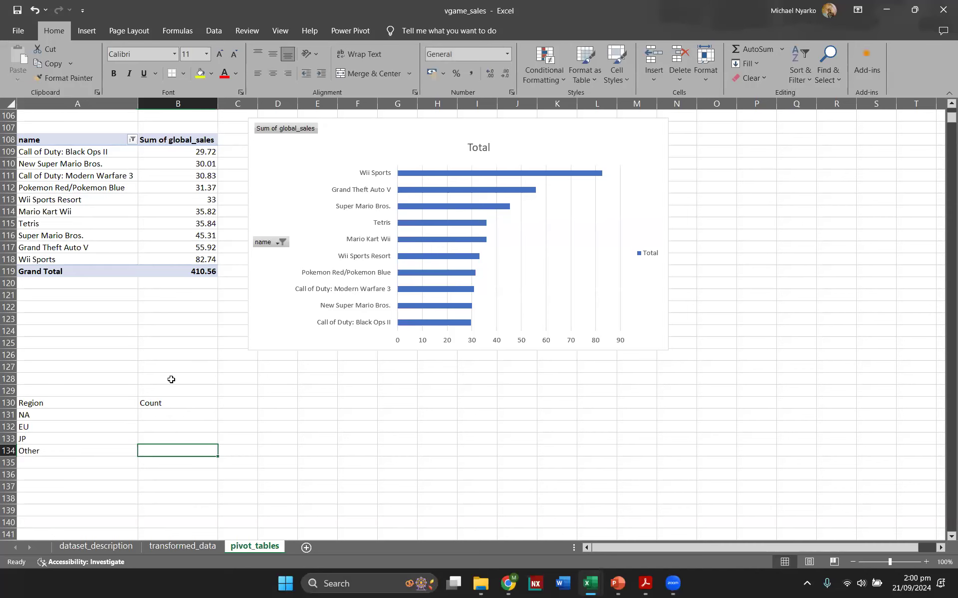
- Review the yearly global sales PivotTable and its line chart against the top 10 games PivotTable on the pivot_tables sheet
{"action": "scroll", "coordinate": [171, 365], "scroll_direction": "up", "scroll_amount": 1}
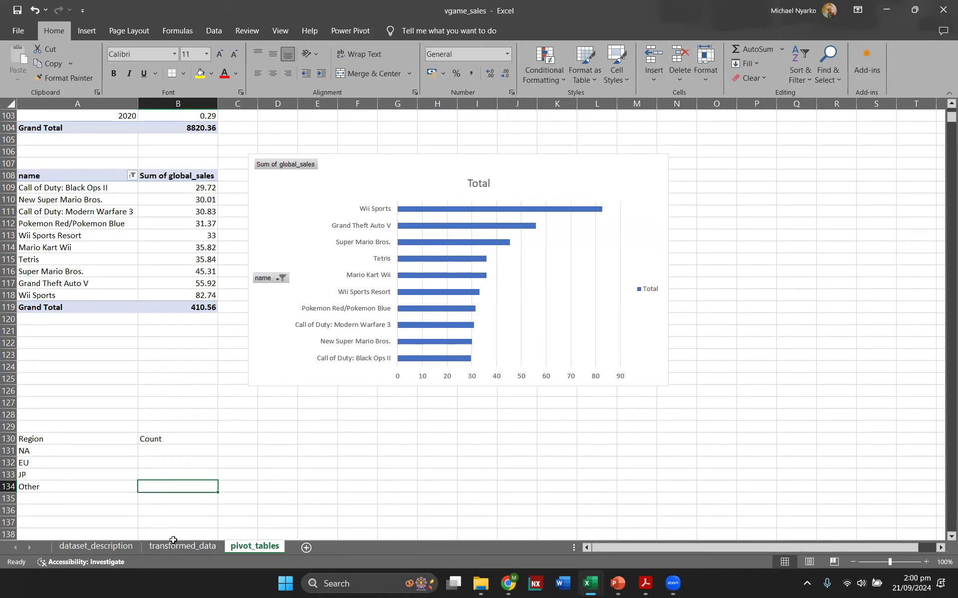
{"action": "scroll", "coordinate": [62, 317], "scroll_direction": "up", "scroll_amount": 2}
{"action": "scroll", "coordinate": [62, 317], "scroll_direction": "up", "scroll_amount": 13}
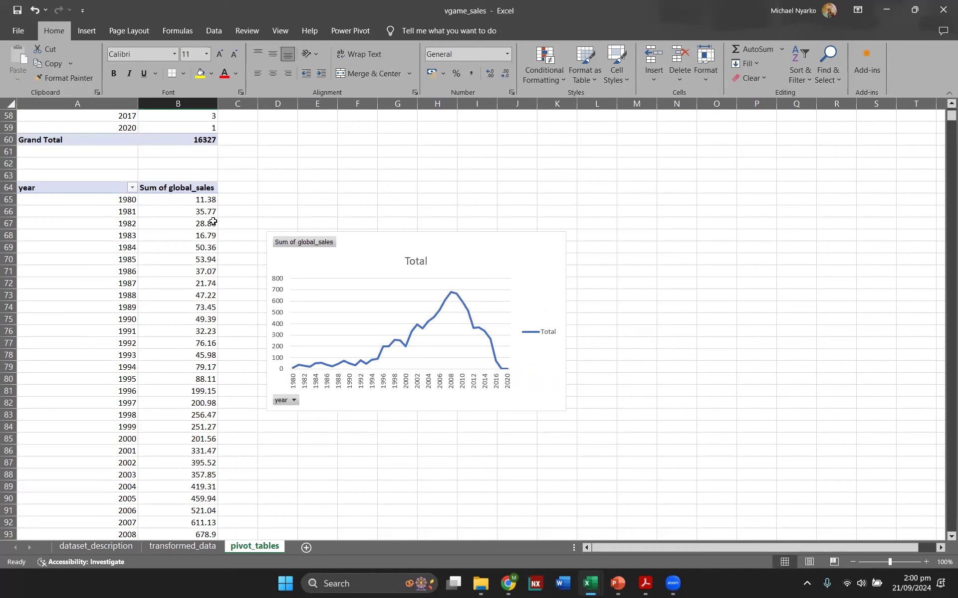
{"action": "scroll", "coordinate": [197, 204], "scroll_direction": "down", "scroll_amount": 12}
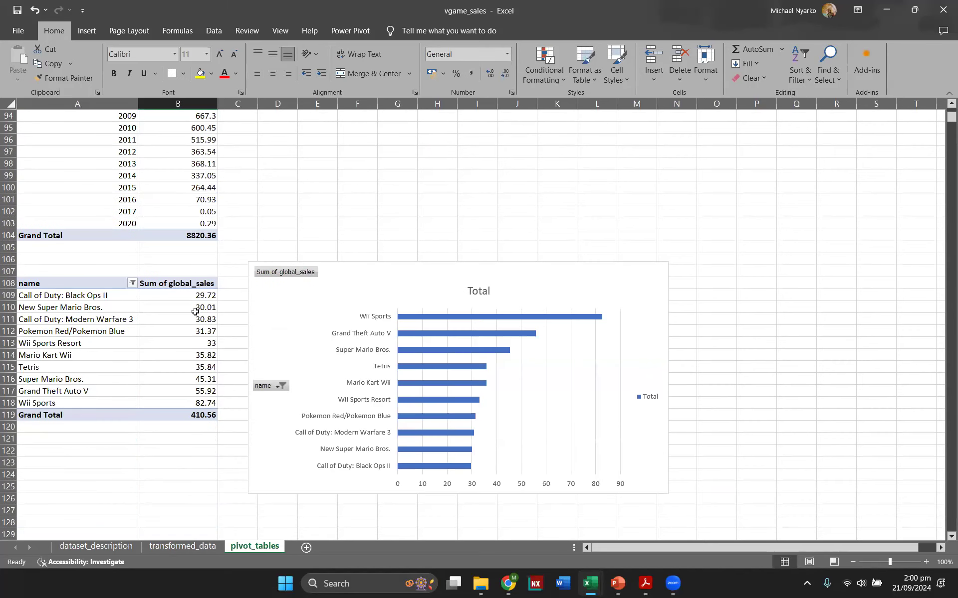
{"action": "scroll", "coordinate": [195, 312], "scroll_direction": "down", "scroll_amount": 4}
{"action": "scroll", "coordinate": [195, 311], "scroll_direction": "up", "scroll_amount": 9}
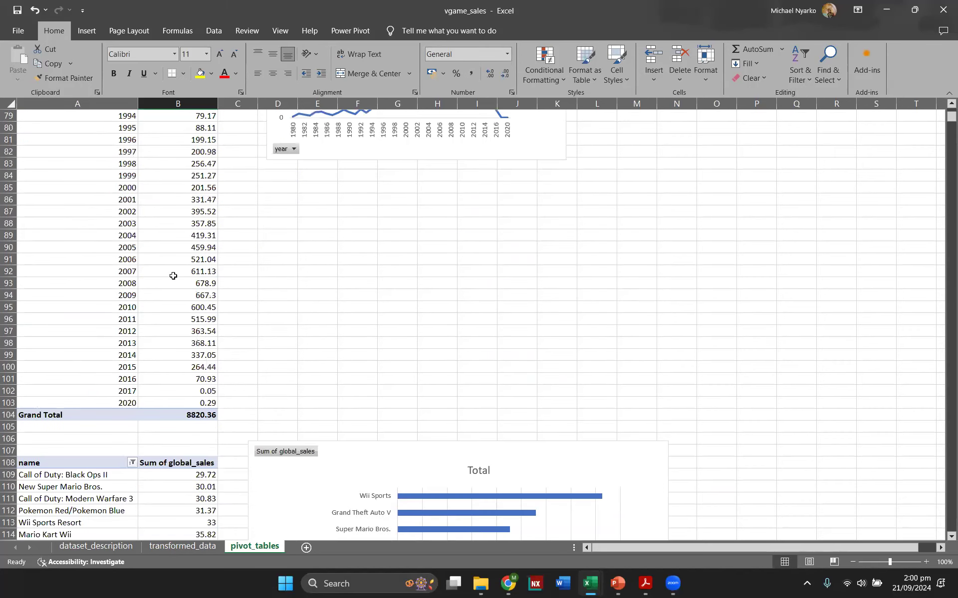
{"action": "scroll", "coordinate": [173, 276], "scroll_direction": "up", "scroll_amount": 4}
{"action": "scroll", "coordinate": [149, 272], "scroll_direction": "up", "scroll_amount": 3}
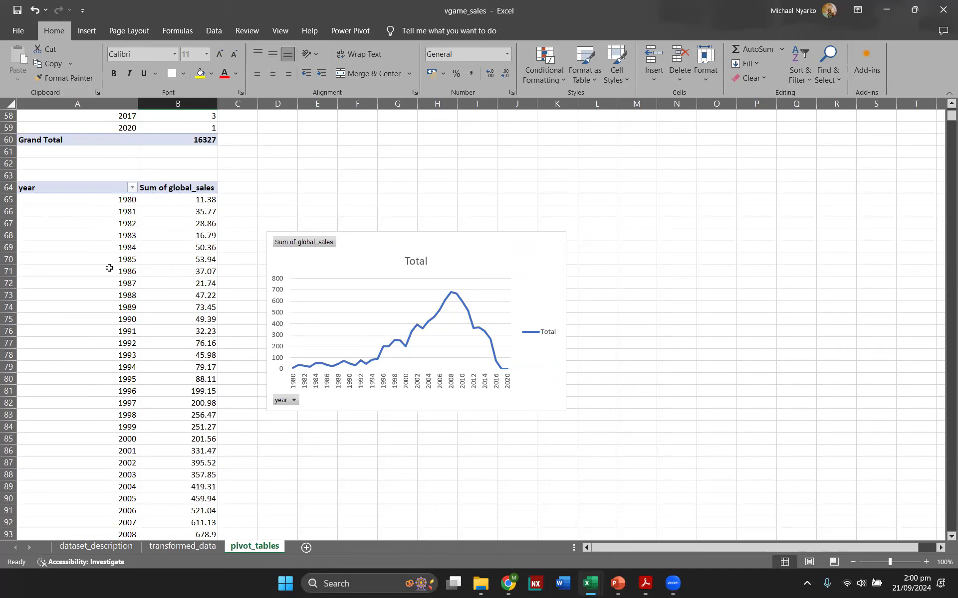
- Examine the year filter's values on the transformed_data sheet without filtering, and compare them with the yearly sales chart on pivot_tables
{"action": "left_click", "coordinate": [189, 550]}
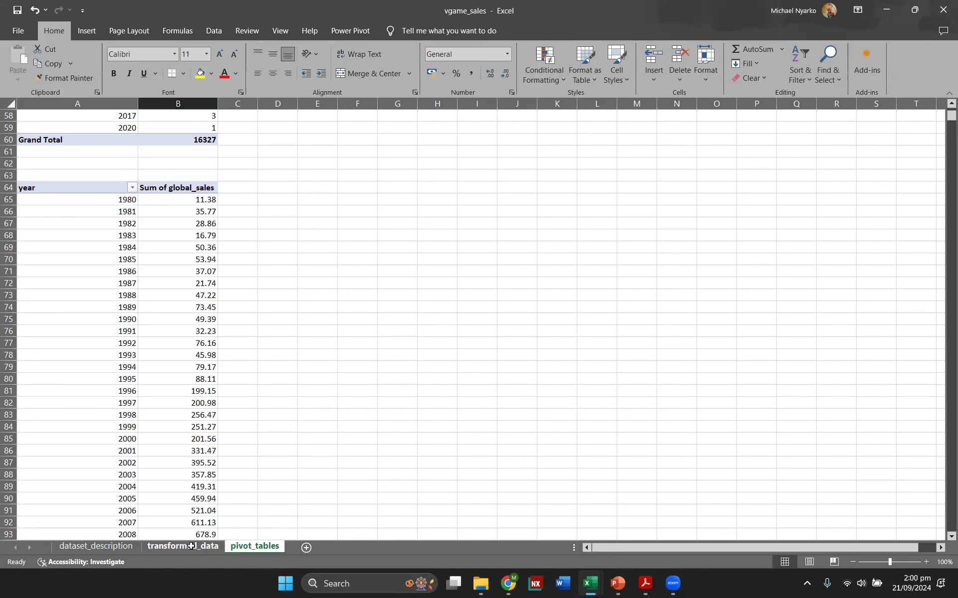
{"action": "scroll", "coordinate": [365, 113], "scroll_direction": "up", "scroll_amount": 1}
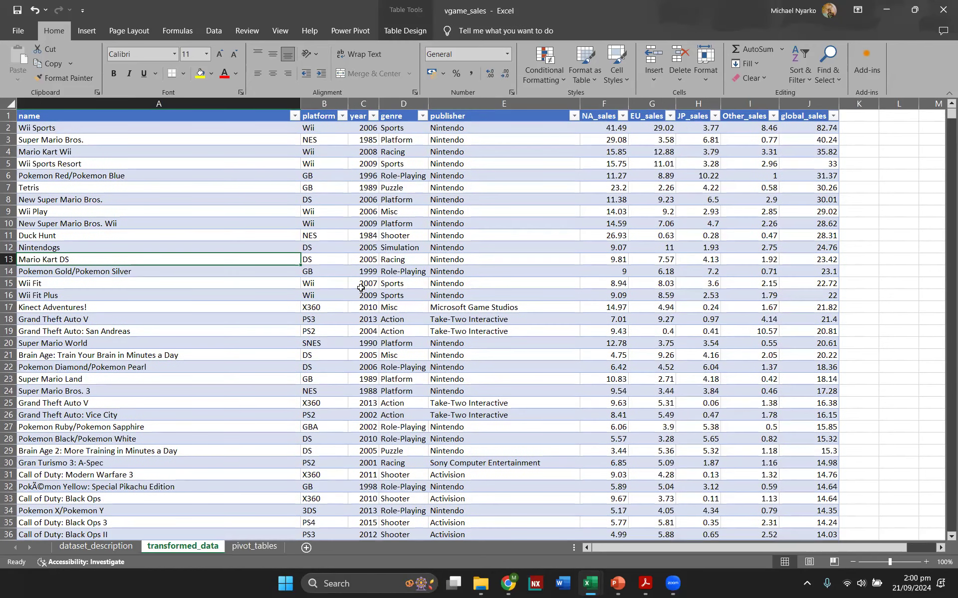
{"action": "left_click", "coordinate": [233, 546]}
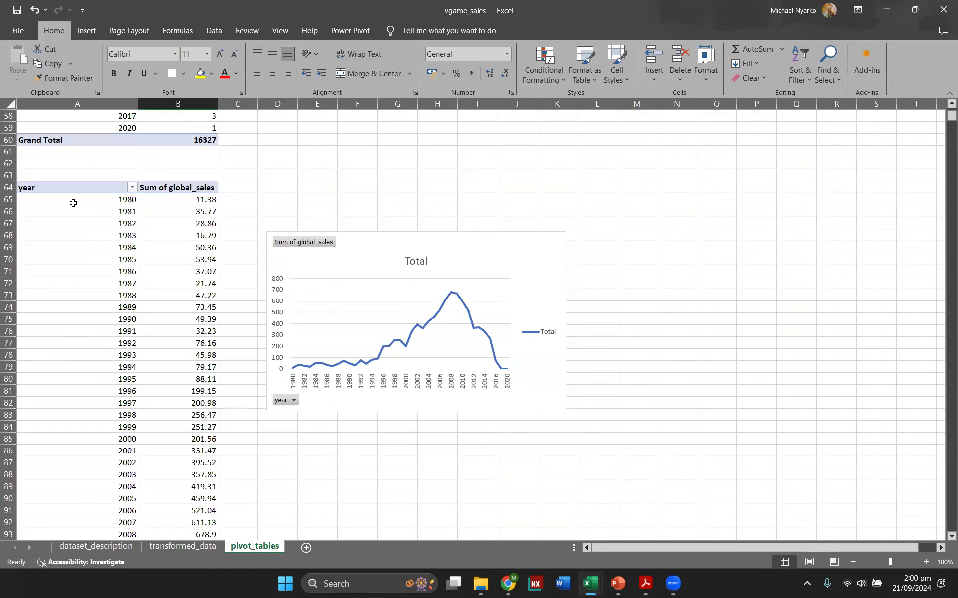
{"action": "left_click", "coordinate": [191, 548]}
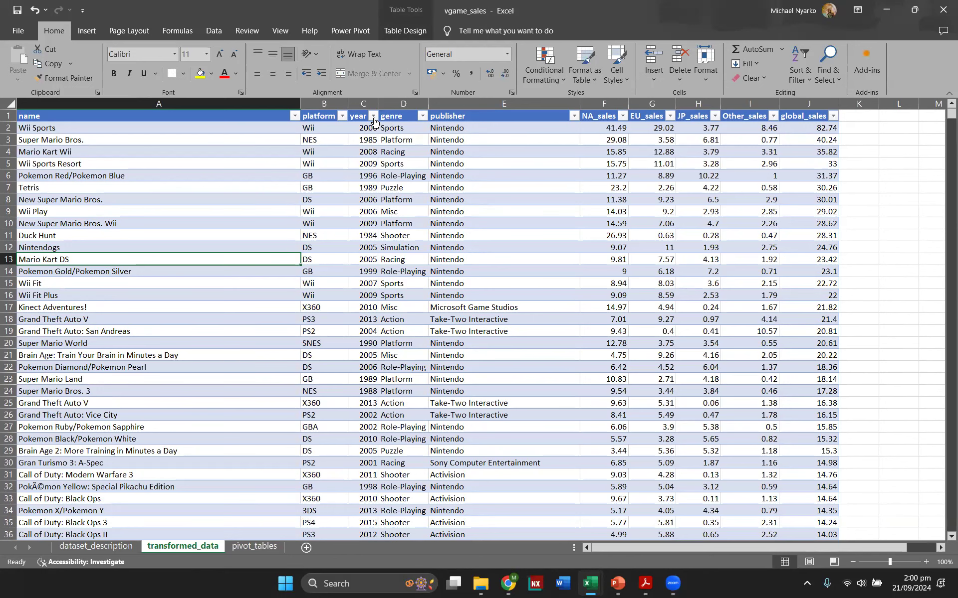
{"action": "left_click", "coordinate": [373, 115]}
{"action": "scroll", "coordinate": [259, 389], "scroll_direction": "down", "scroll_amount": 10}
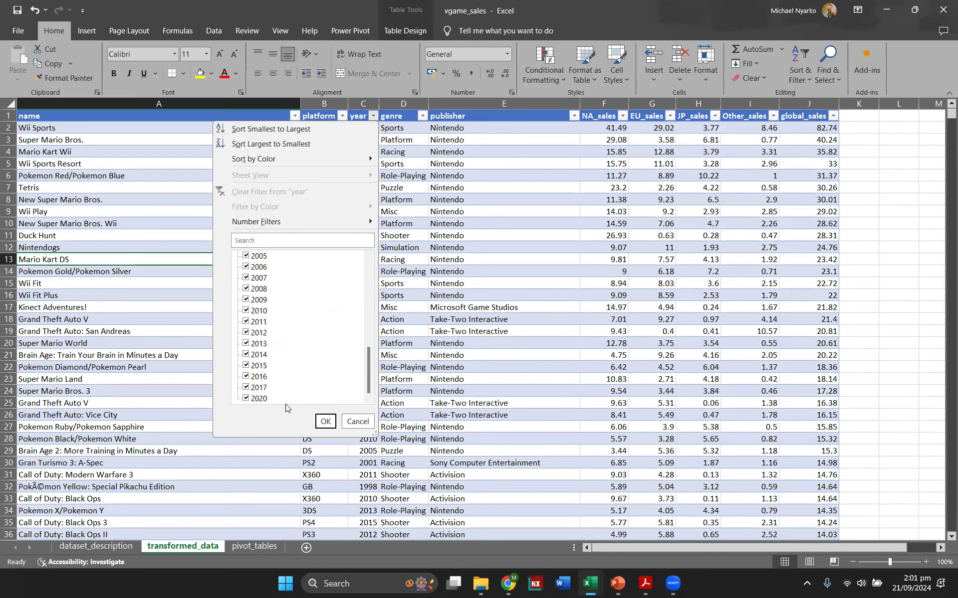
{"action": "left_click", "coordinate": [357, 422]}
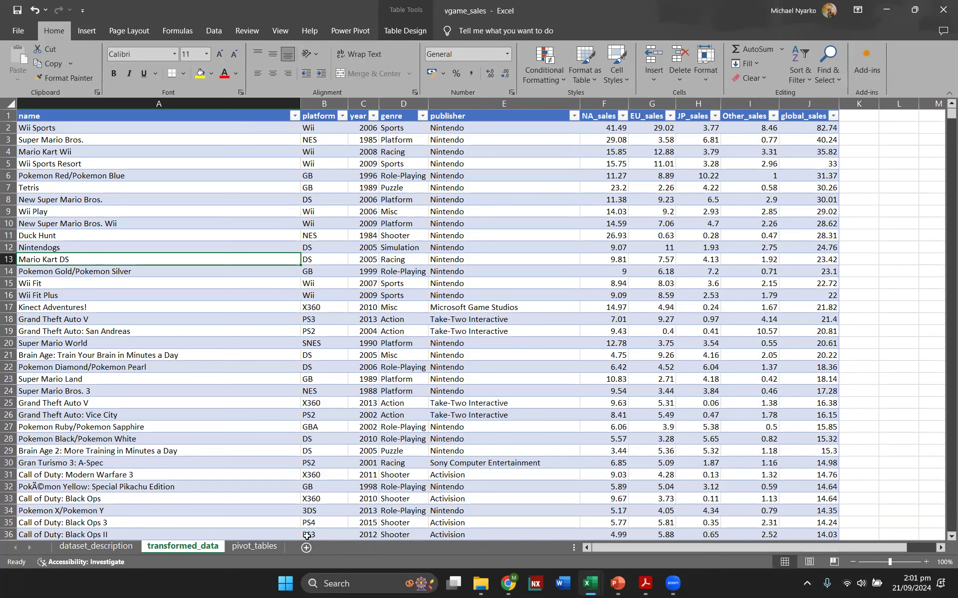
{"action": "left_click", "coordinate": [255, 547]}
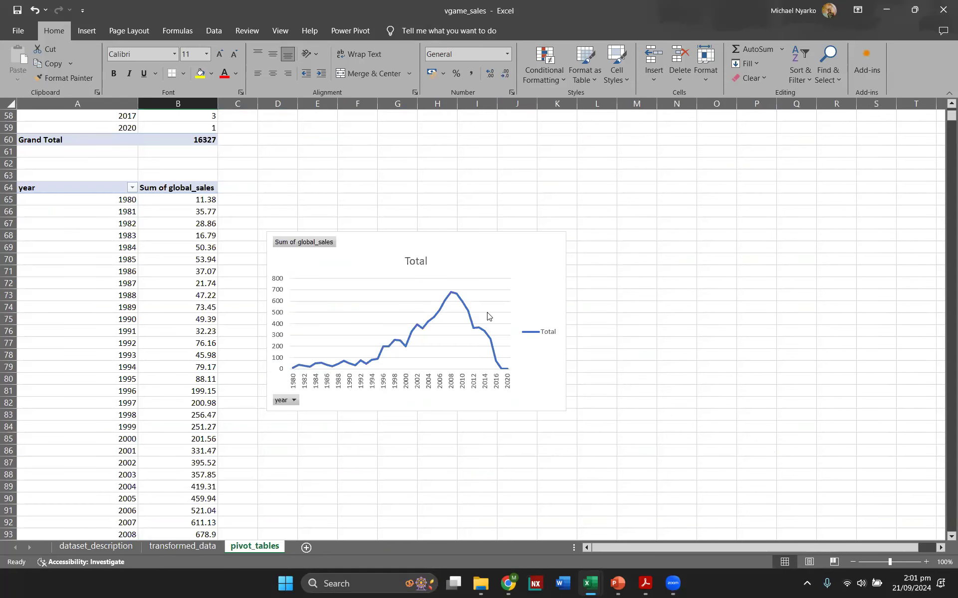
{"action": "scroll", "coordinate": [688, 235], "scroll_direction": "down", "scroll_amount": 2}
{"action": "scroll", "coordinate": [262, 535], "scroll_direction": "up", "scroll_amount": 2}
- Start a new PivotTable from the video_games table on the transformed_data sheet
{"action": "left_click", "coordinate": [199, 548]}
{"action": "left_click", "coordinate": [514, 213]}
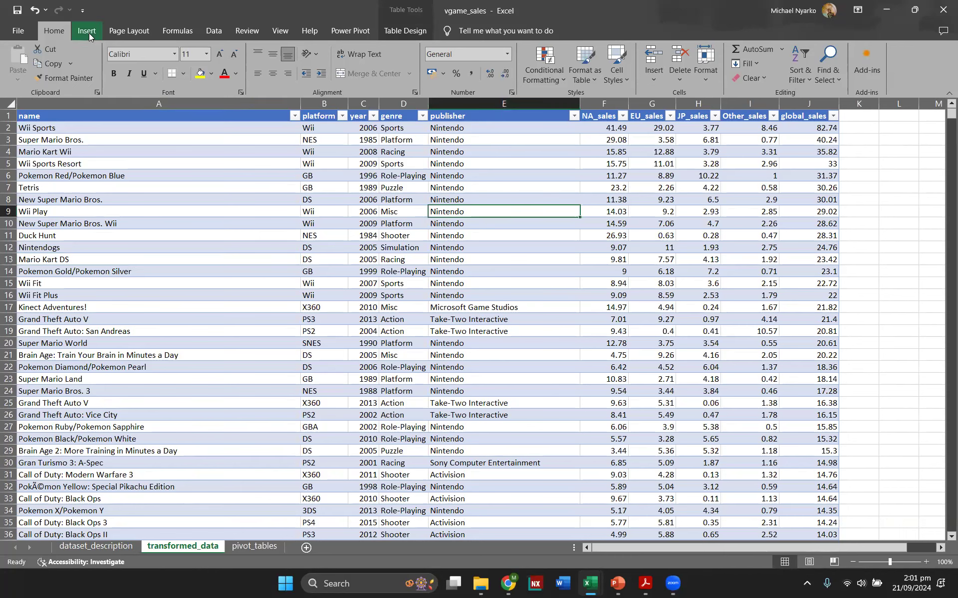
{"action": "left_click", "coordinate": [89, 34]}
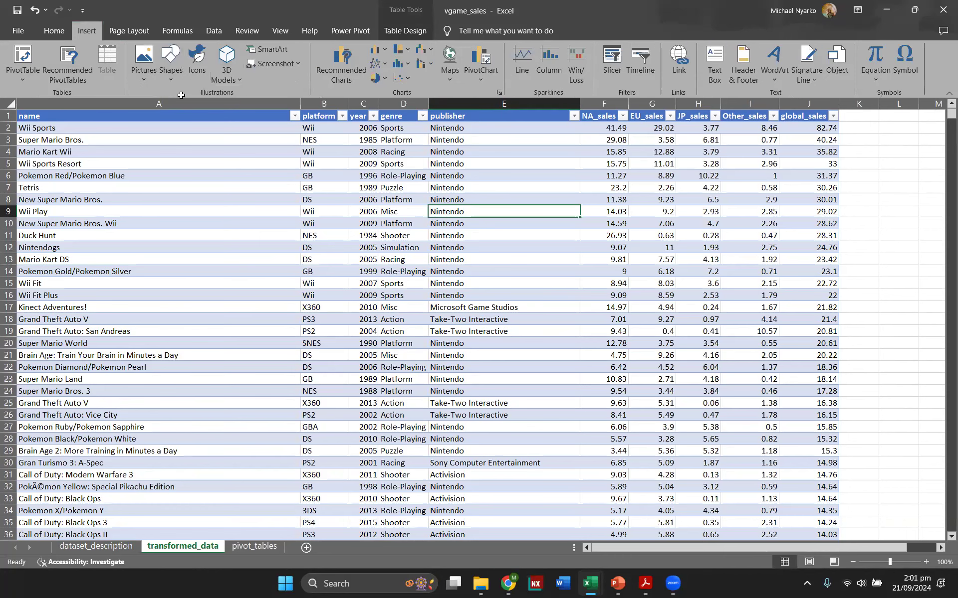
{"action": "left_click", "coordinate": [23, 54]}
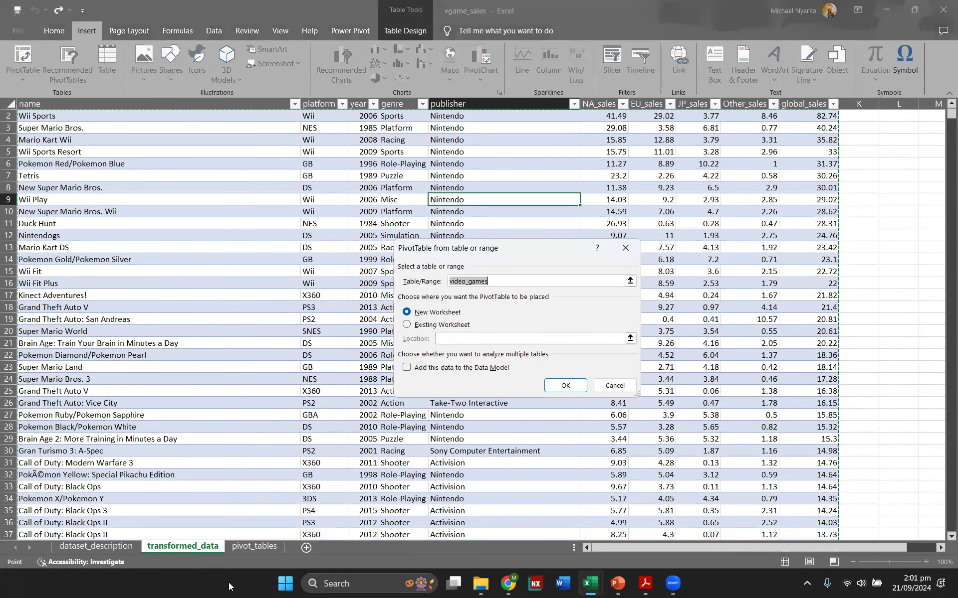
- Create a pivot table from video_games at cell D130 of the existing pivot_tables worksheet
{"action": "key", "text": "alt+e"}
{"action": "left_click", "coordinate": [257, 547]}
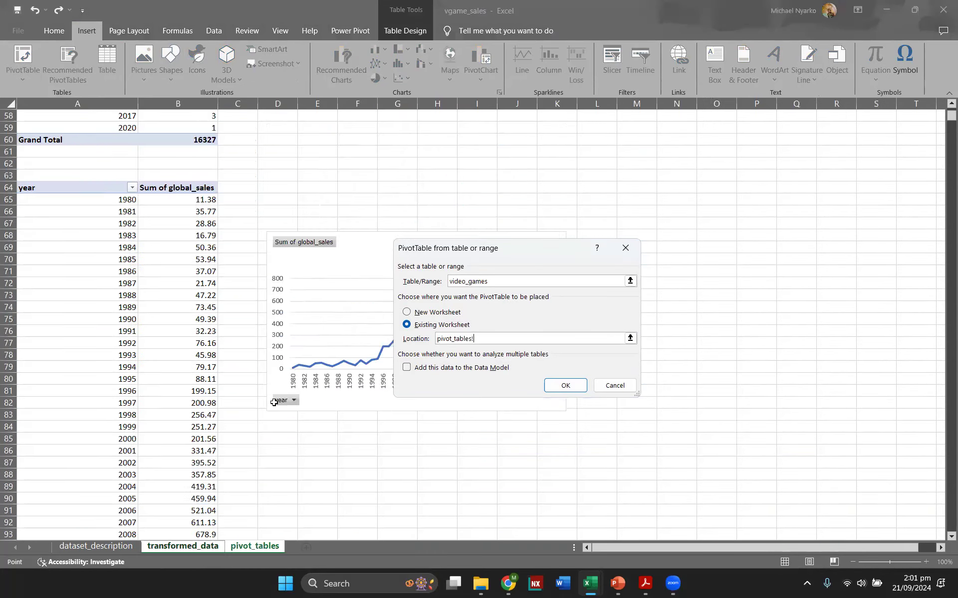
{"action": "scroll", "coordinate": [277, 389], "scroll_direction": "down", "scroll_amount": 20}
{"action": "left_click", "coordinate": [278, 262]}
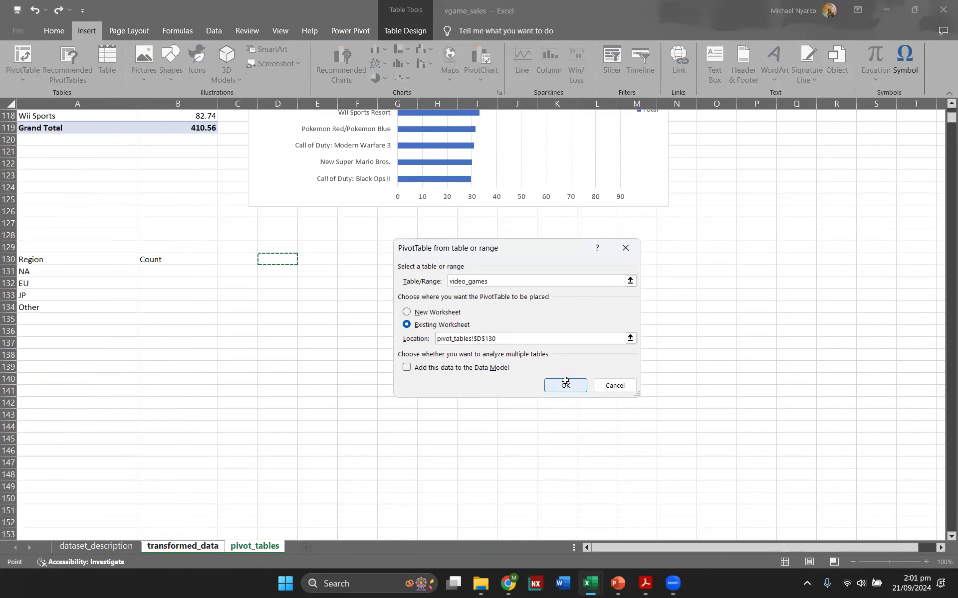
{"action": "left_click", "coordinate": [565, 384]}
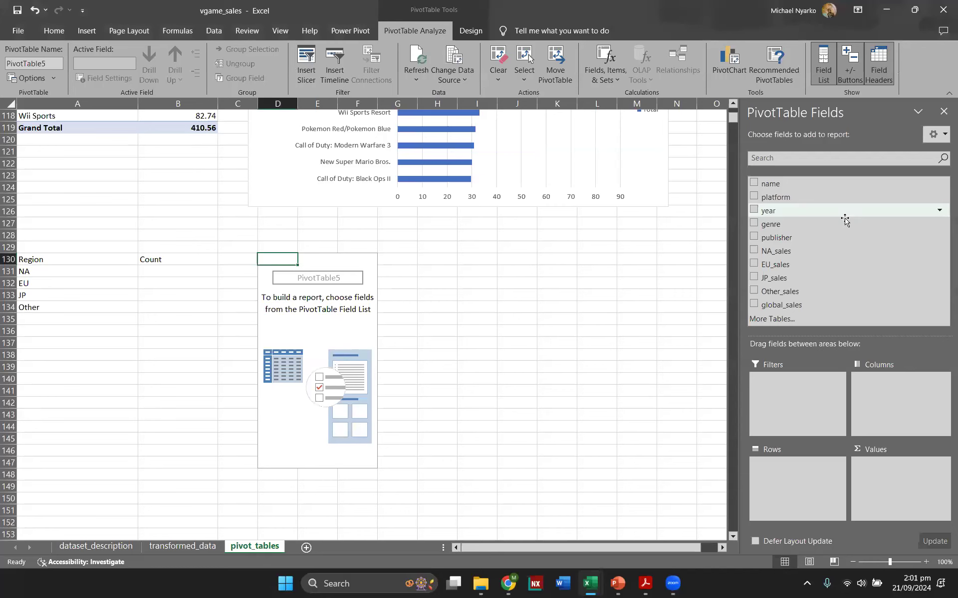
{"action": "left_click_drag", "start_coordinate": [808, 188], "coordinate": [933, 480]}
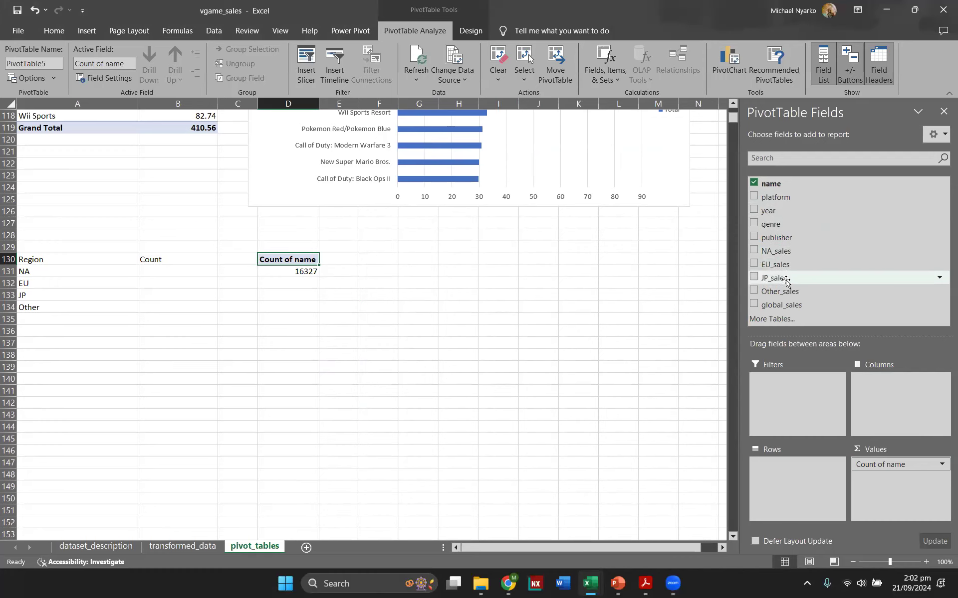
{"action": "left_click_drag", "start_coordinate": [796, 256], "coordinate": [780, 471]}
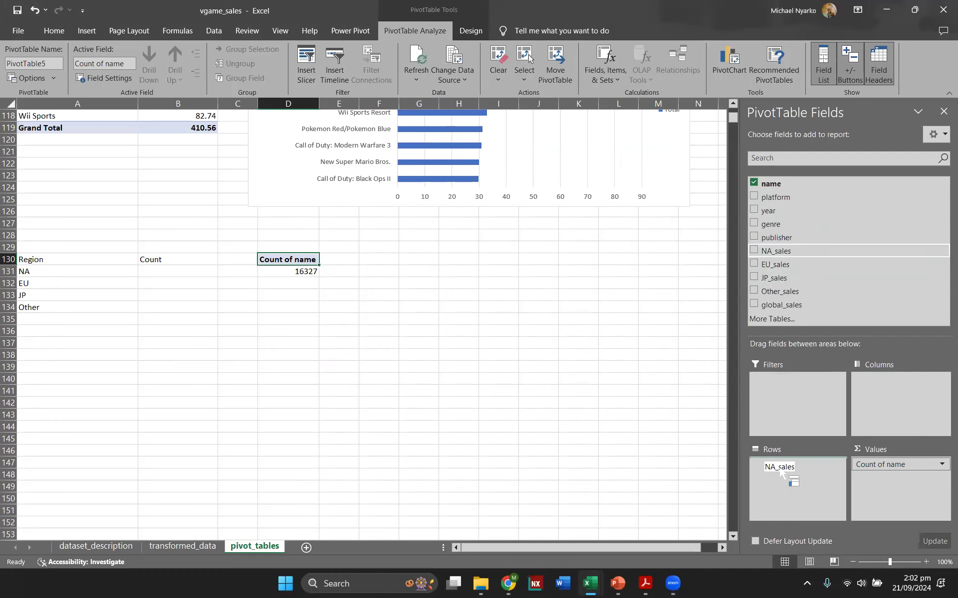
{"action": "left_click_drag", "start_coordinate": [781, 472], "coordinate": [781, 471]}
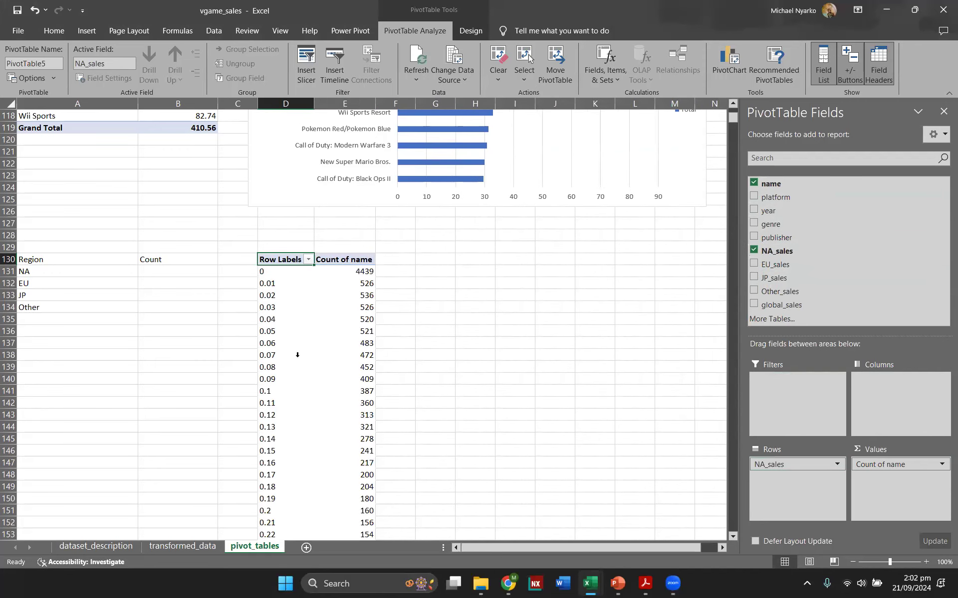
{"action": "left_click_drag", "start_coordinate": [773, 265], "coordinate": [775, 478]}
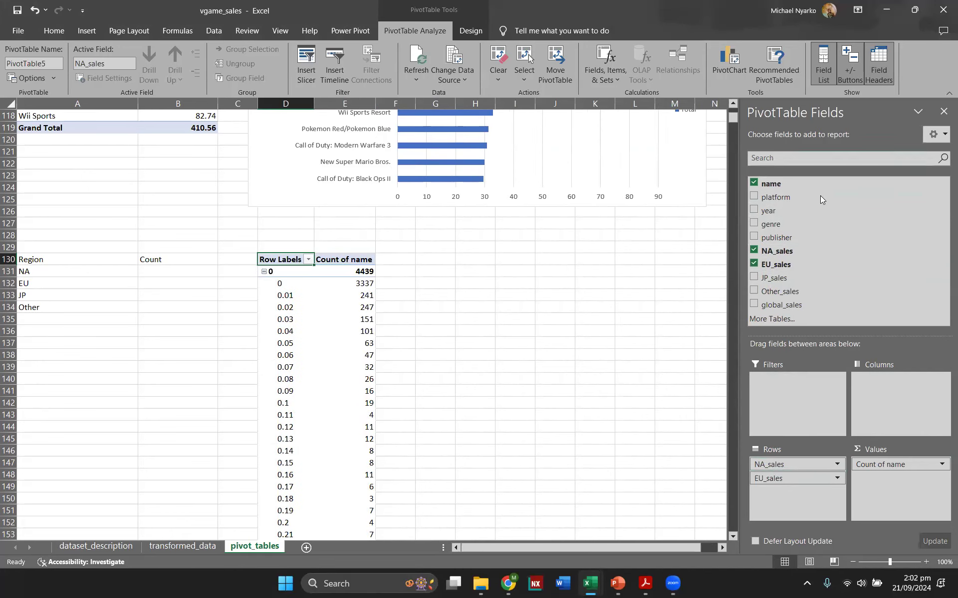
{"action": "left_click_drag", "start_coordinate": [778, 478], "coordinate": [753, 250]}
{"action": "left_click", "coordinate": [754, 251]}
{"action": "left_click", "coordinate": [753, 183]}
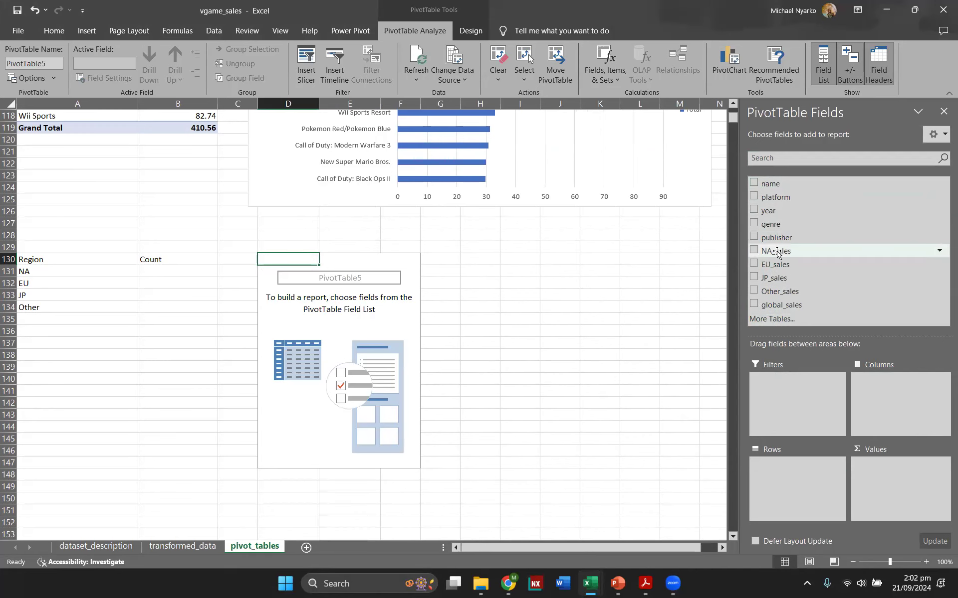
{"action": "left_click", "coordinate": [754, 251]}
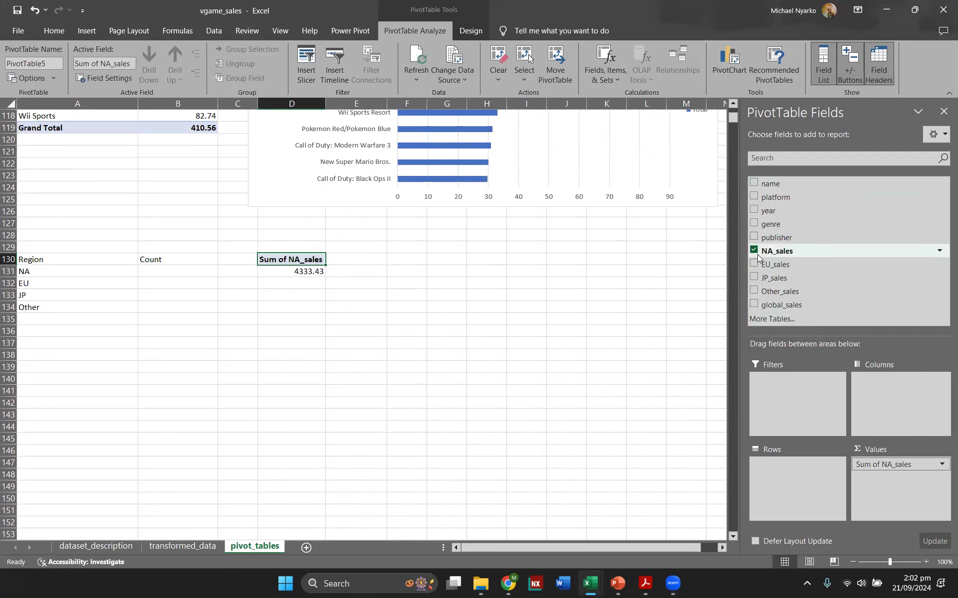
{"action": "left_click", "coordinate": [754, 265]}
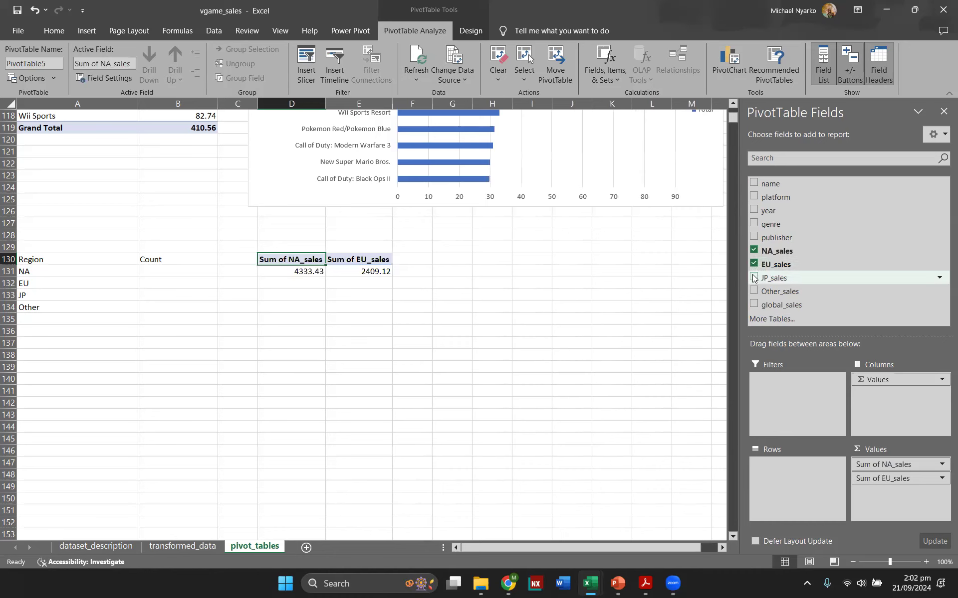
{"action": "left_click", "coordinate": [754, 278]}
{"action": "left_click", "coordinate": [754, 291]}
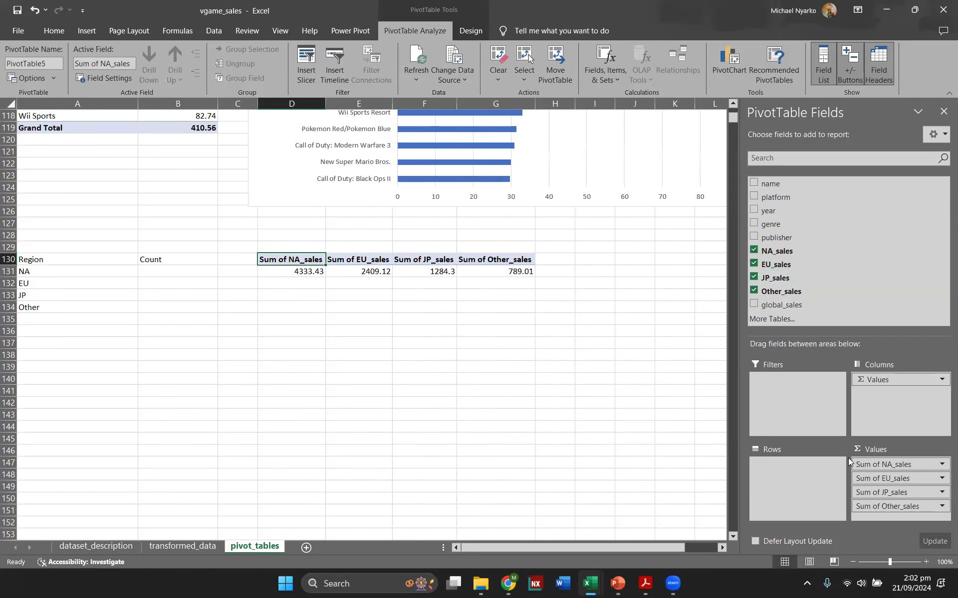
{"action": "left_click", "coordinate": [753, 290]}
{"action": "left_click", "coordinate": [753, 278]}
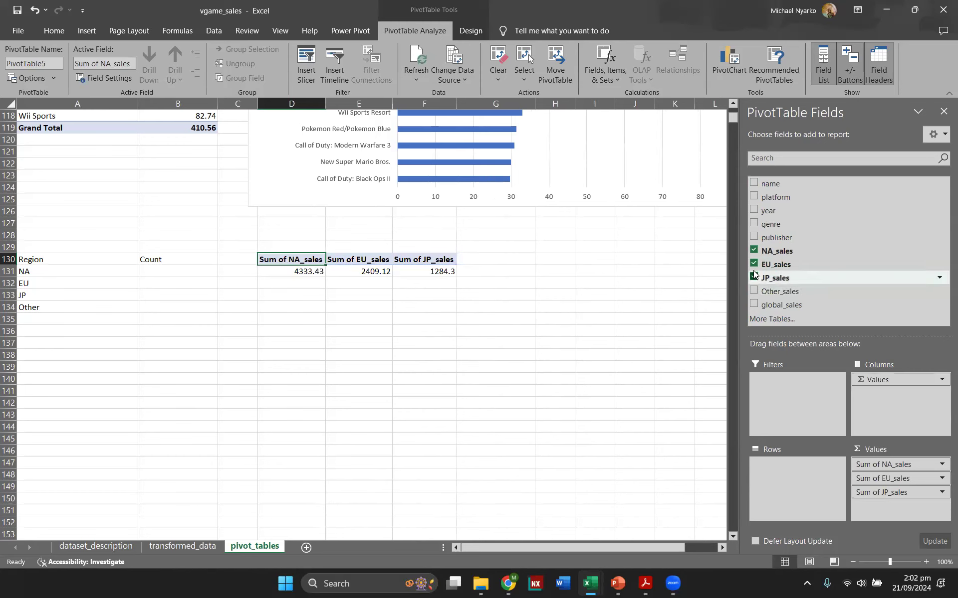
{"action": "left_click", "coordinate": [754, 264]}
{"action": "left_click", "coordinate": [753, 251]}
- Review the existing pivot tables and charts for genre, year and name, down to the region table
{"action": "scroll", "coordinate": [598, 304], "scroll_direction": "up", "scroll_amount": 18}
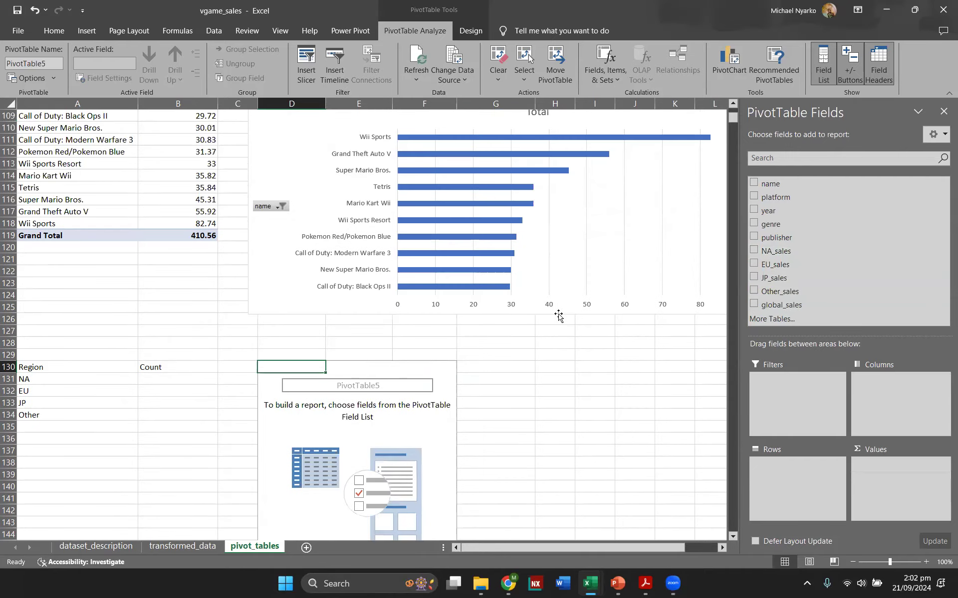
{"action": "scroll", "coordinate": [289, 207], "scroll_direction": "up", "scroll_amount": 20}
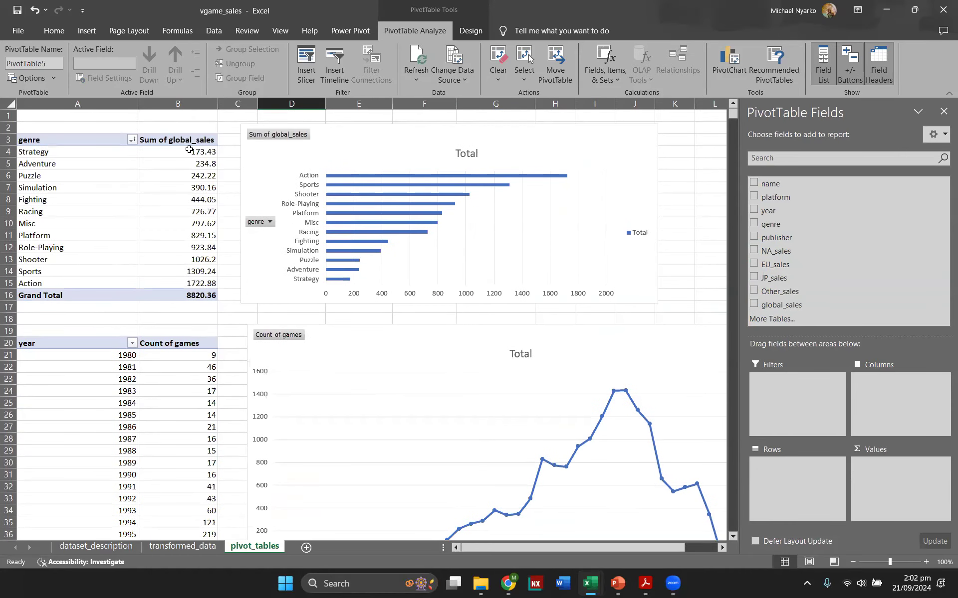
{"action": "scroll", "coordinate": [200, 236], "scroll_direction": "down", "scroll_amount": 3}
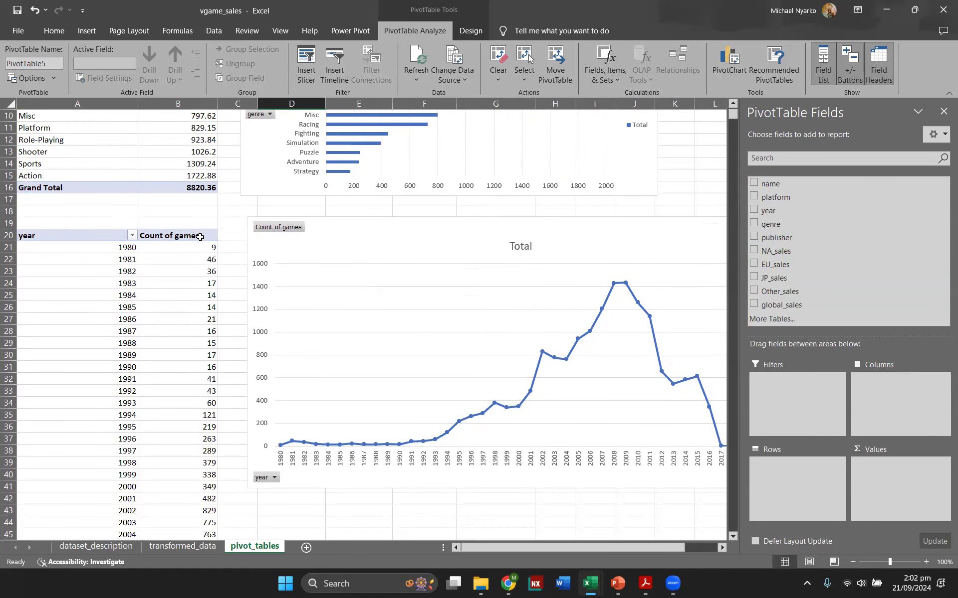
{"action": "scroll", "coordinate": [200, 237], "scroll_direction": "down", "scroll_amount": 1}
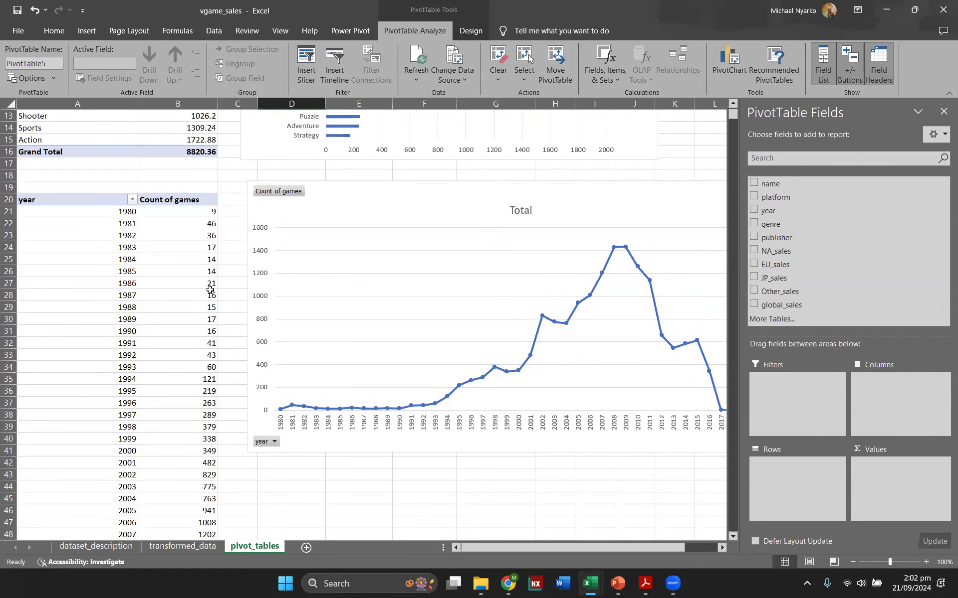
{"action": "scroll", "coordinate": [212, 292], "scroll_direction": "down", "scroll_amount": 2}
{"action": "scroll", "coordinate": [212, 293], "scroll_direction": "down", "scroll_amount": 4}
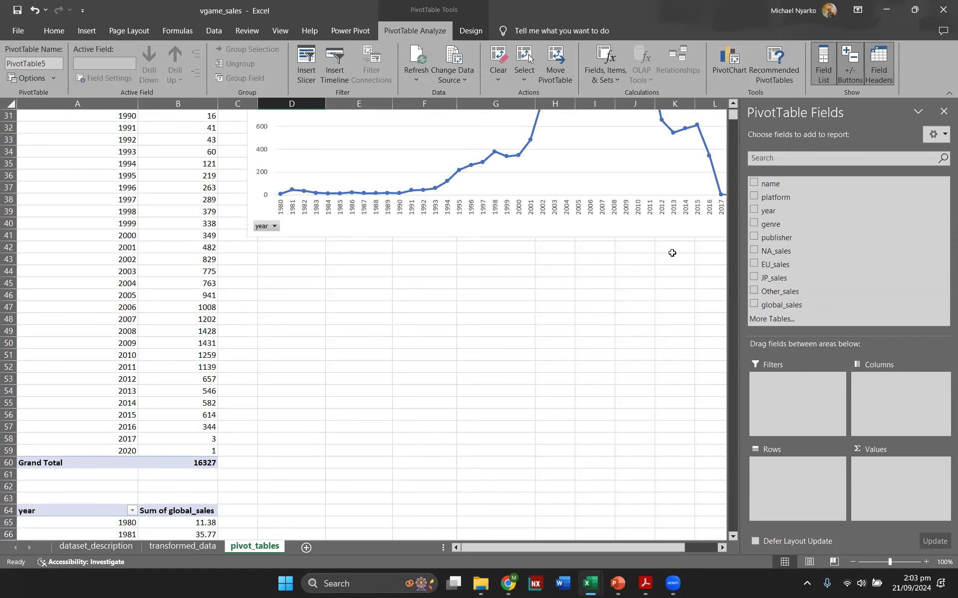
{"action": "scroll", "coordinate": [453, 318], "scroll_direction": "down", "scroll_amount": 5}
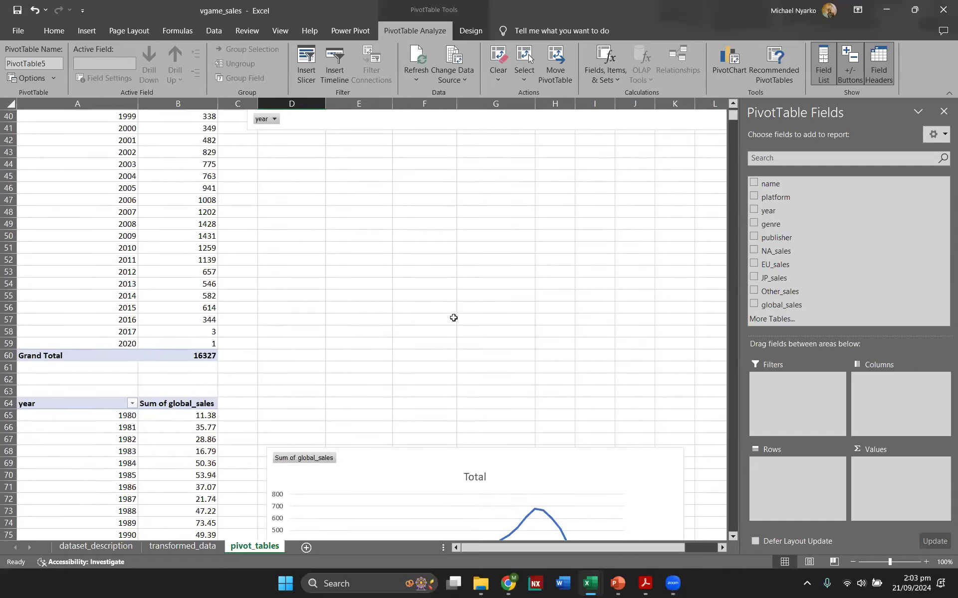
{"action": "scroll", "coordinate": [453, 317], "scroll_direction": "down", "scroll_amount": 12}
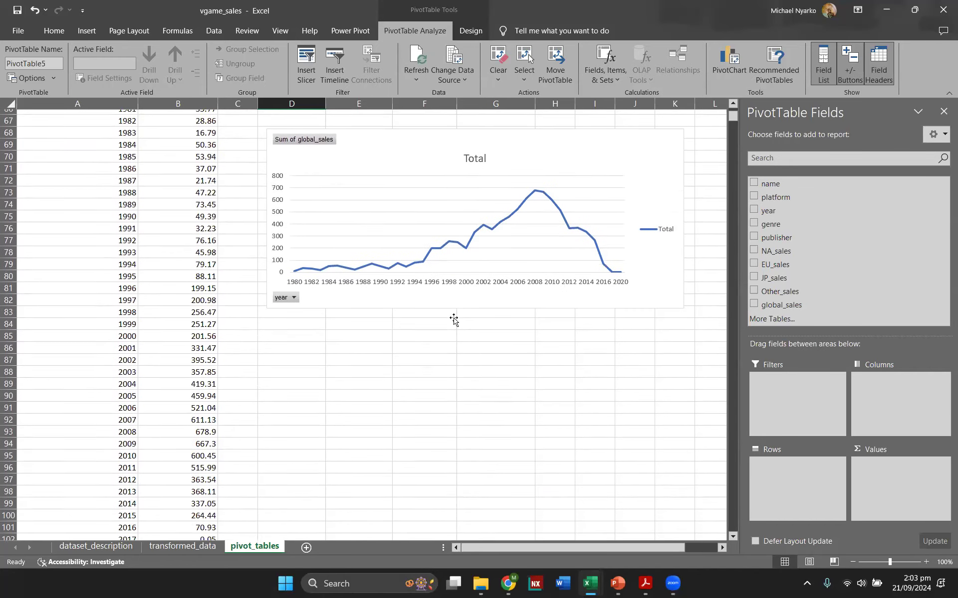
{"action": "scroll", "coordinate": [453, 319], "scroll_direction": "down", "scroll_amount": 6}
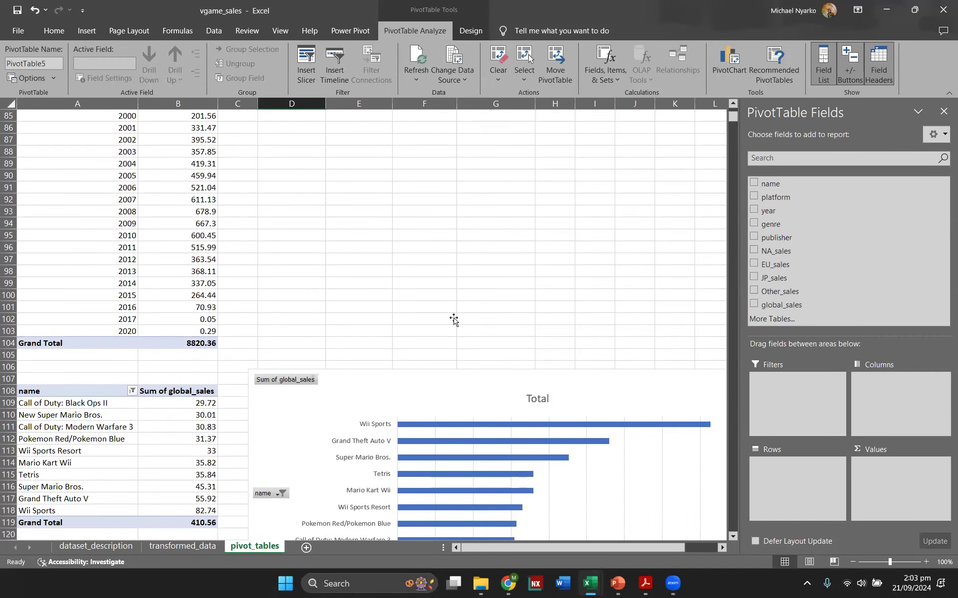
{"action": "scroll", "coordinate": [453, 318], "scroll_direction": "down", "scroll_amount": 6}
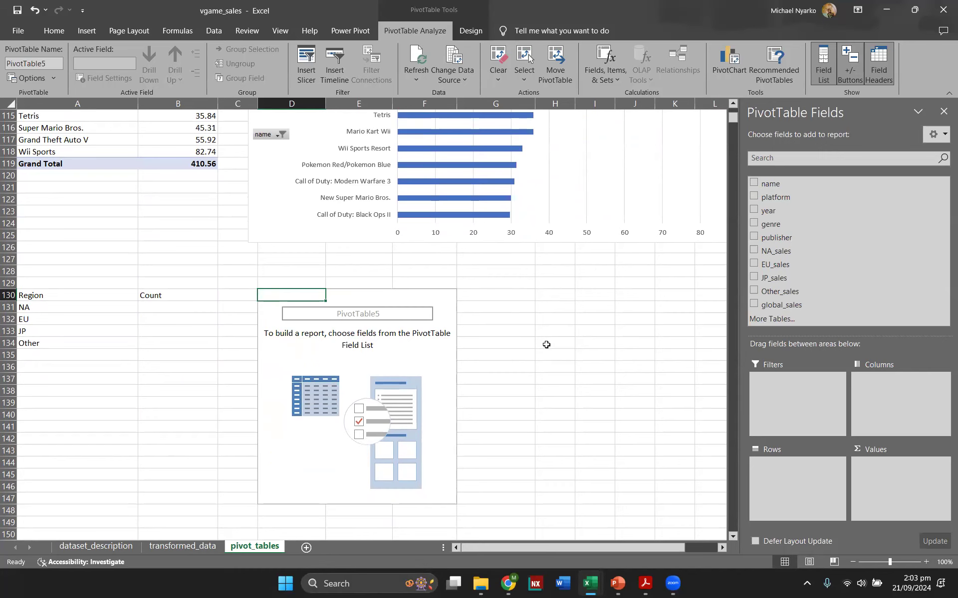
{"action": "scroll", "coordinate": [546, 345], "scroll_direction": "up", "scroll_amount": 4}
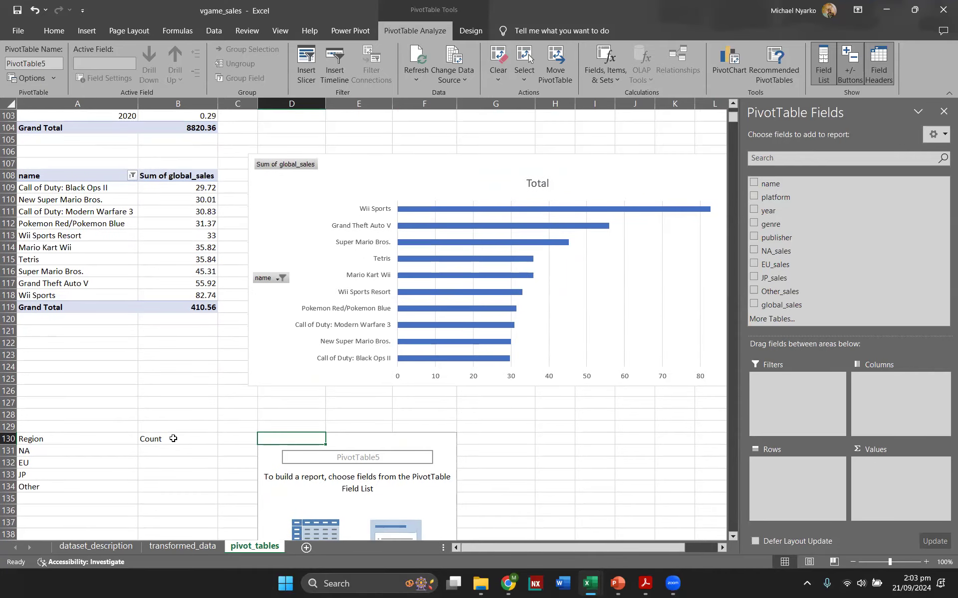
{"action": "scroll", "coordinate": [174, 433], "scroll_direction": "up", "scroll_amount": 8}
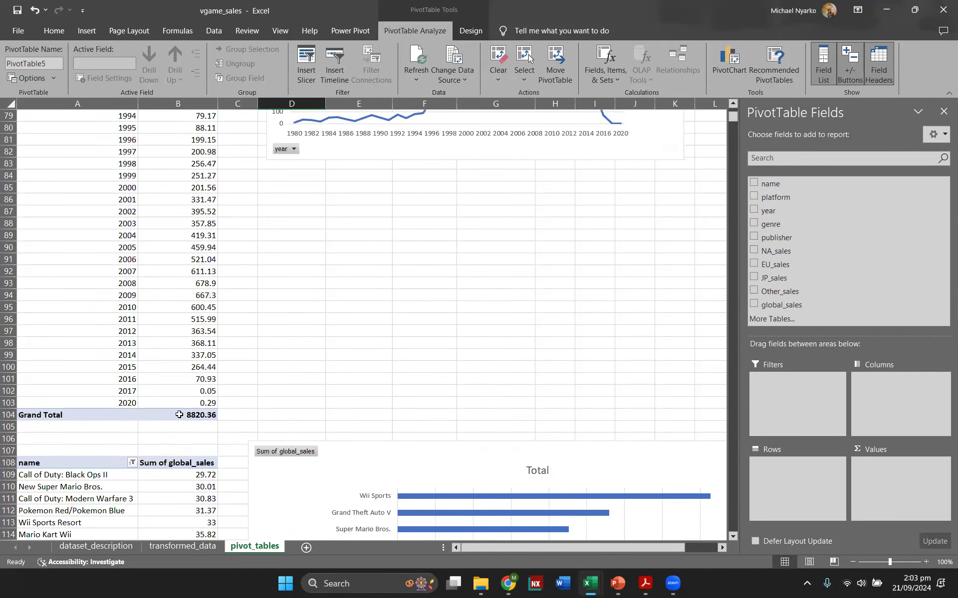
- Rename the Count header in cell B130 of the region table to Sales
{"action": "scroll", "coordinate": [175, 406], "scroll_direction": "down", "scroll_amount": 12}
{"action": "left_click", "coordinate": [153, 298]}
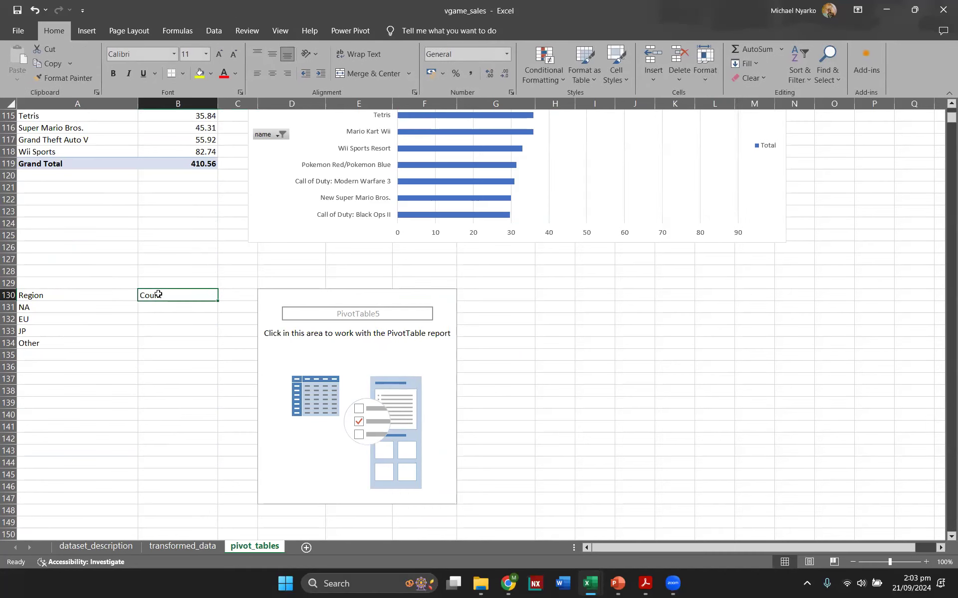
{"action": "type", "text": "Sales"}
{"action": "key", "text": "Return"}
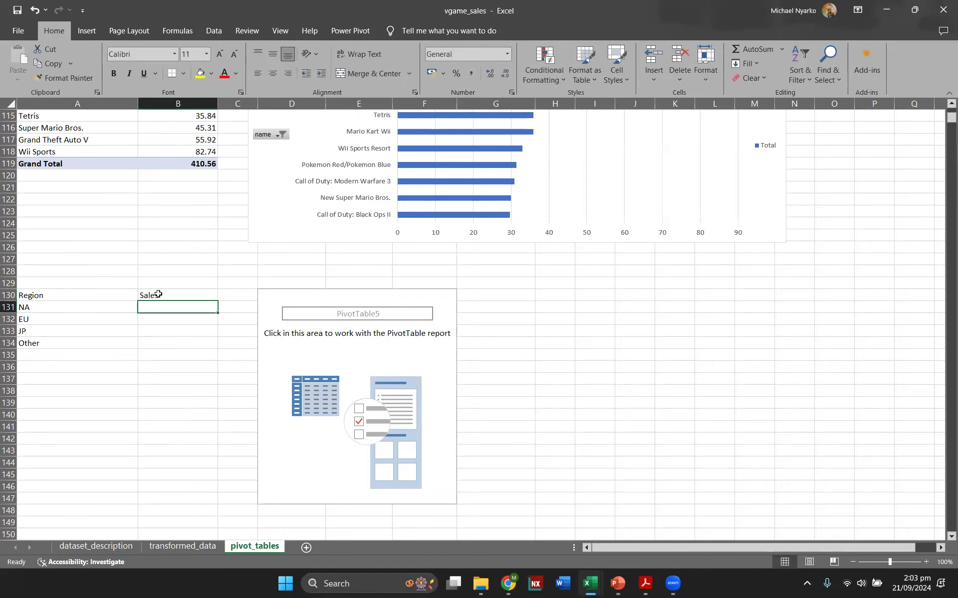
{"action": "scroll", "coordinate": [165, 293], "scroll_direction": "up", "scroll_amount": 9}
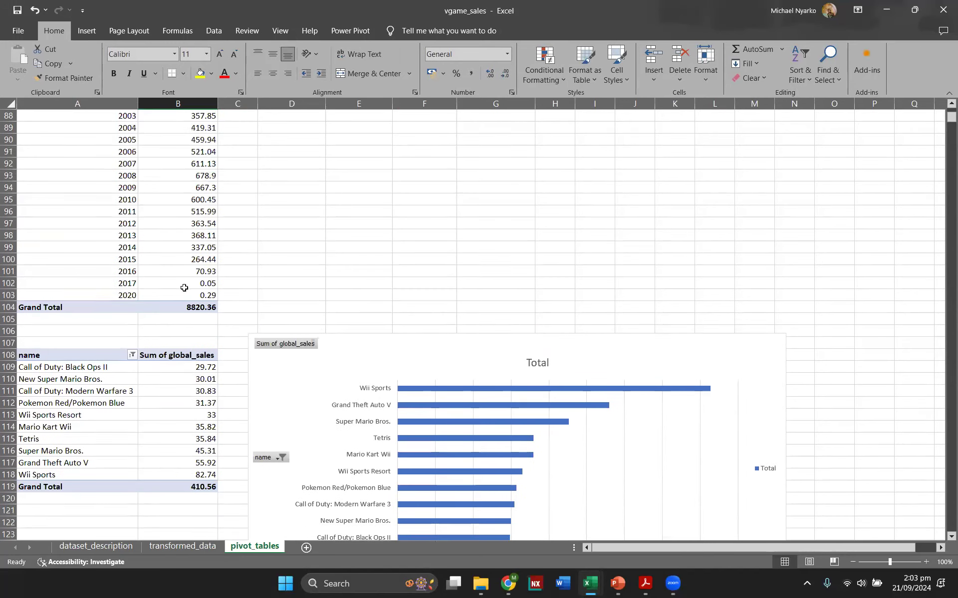
{"action": "scroll", "coordinate": [184, 288], "scroll_direction": "down", "scroll_amount": 8}
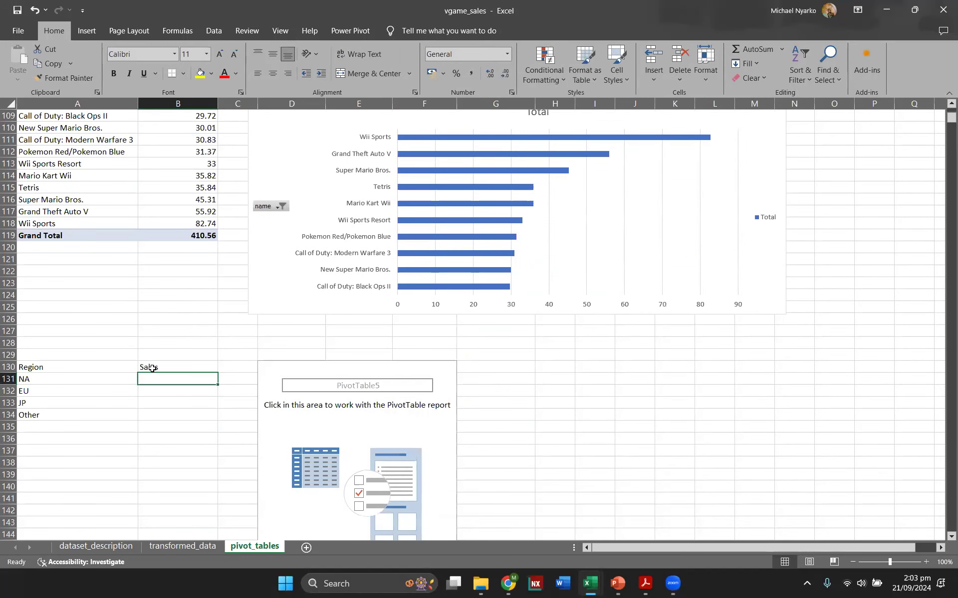
{"action": "left_click", "coordinate": [151, 368]}
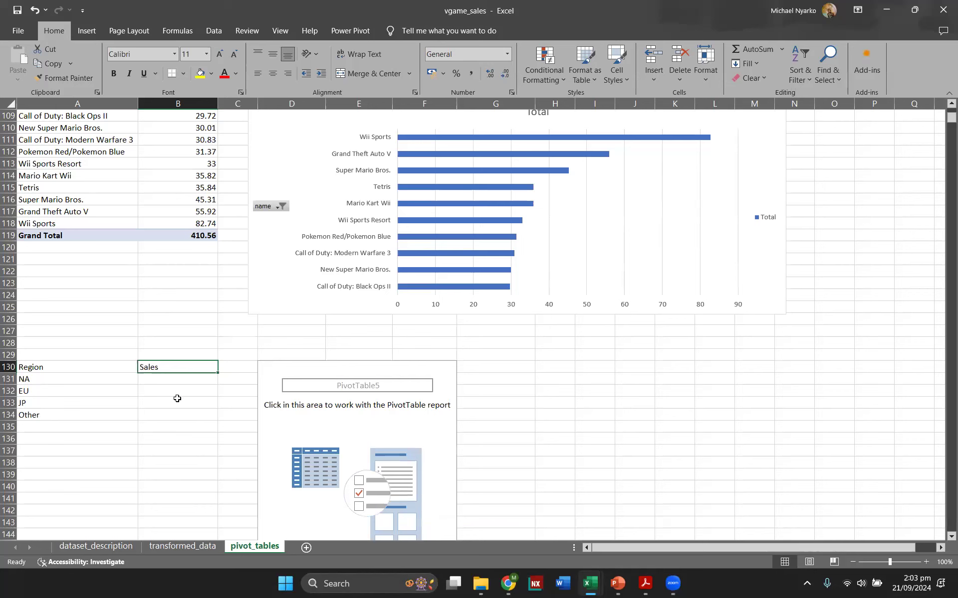
- Add NA_sales, EU_sales, JP_sales and Other_sales as summed values to the empty pivot table beside the region table
{"action": "left_click", "coordinate": [329, 368]}
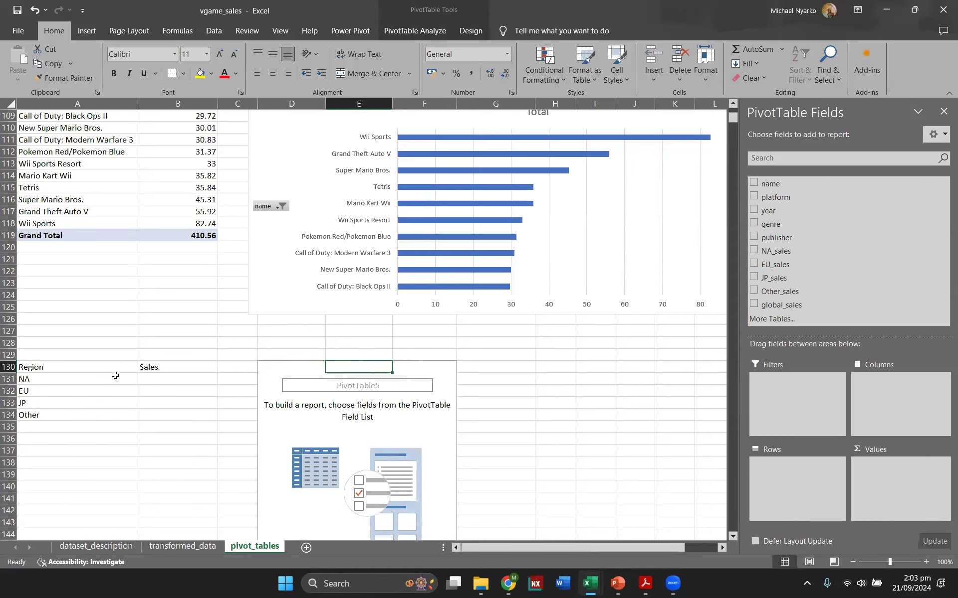
{"action": "left_click_drag", "start_coordinate": [946, 581], "coordinate": [822, 302]}
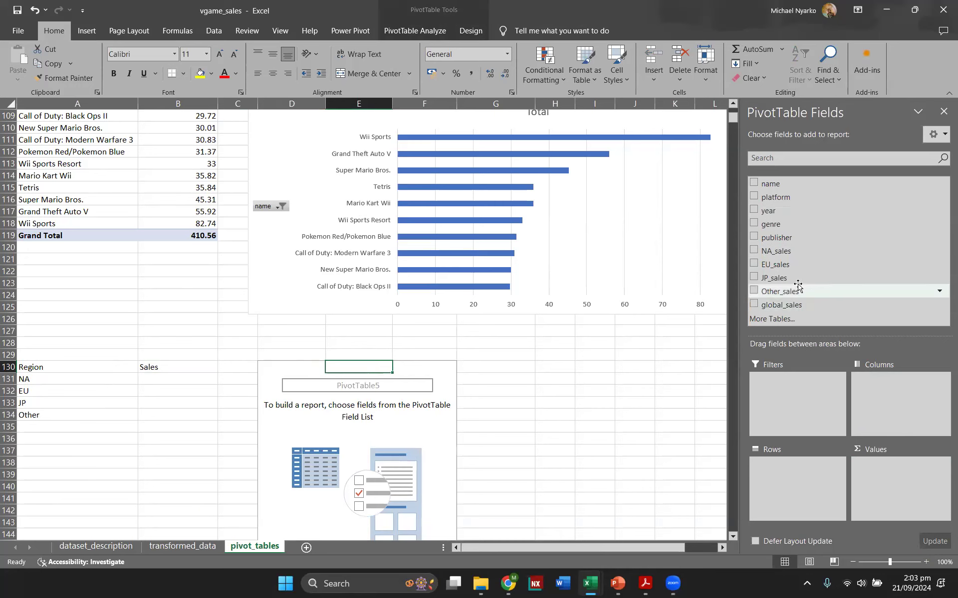
{"action": "left_click", "coordinate": [754, 250]}
{"action": "left_click", "coordinate": [753, 264]}
{"action": "left_click", "coordinate": [754, 277]}
{"action": "left_click", "coordinate": [753, 291]}
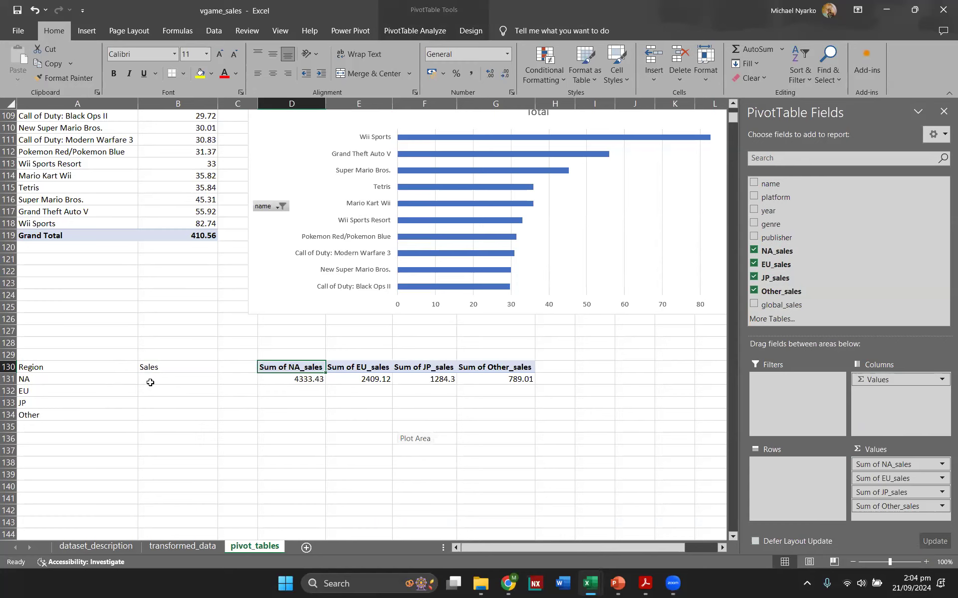
- Fill the NA sales cell B131 with a formula referencing the NA_sales sum in the pivot table beside it
{"action": "left_click", "coordinate": [181, 378]}
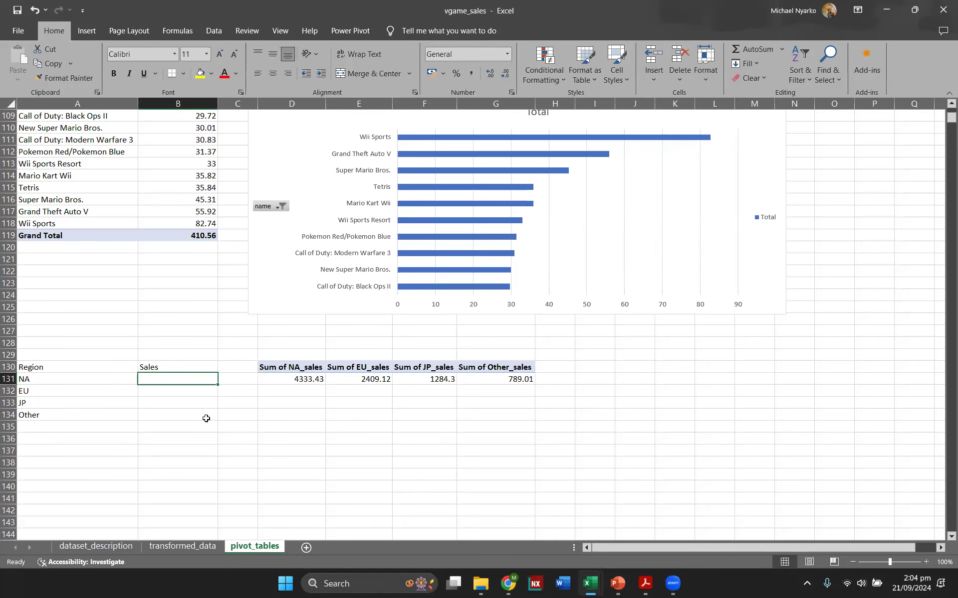
{"action": "left_click", "coordinate": [317, 380]}
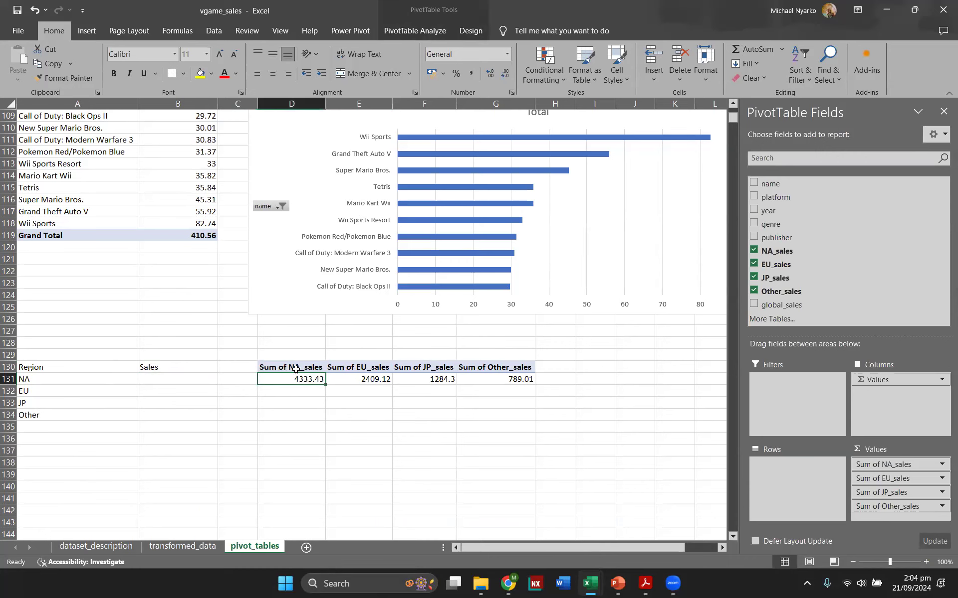
{"action": "left_click", "coordinate": [355, 380]}
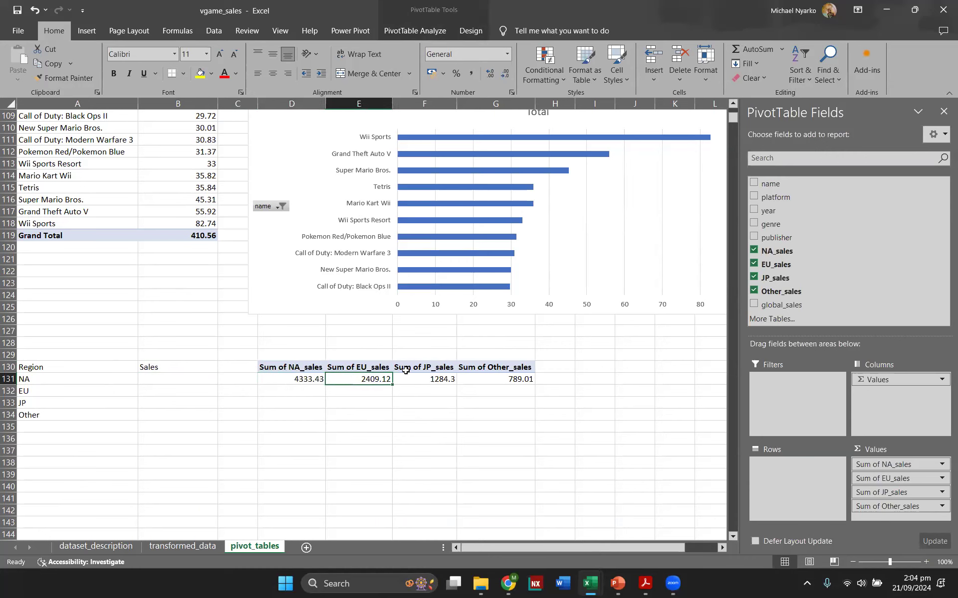
{"action": "mouse_move", "coordinate": [490, 380]}
{"action": "mouse_move", "coordinate": [397, 381]}
{"action": "left_click", "coordinate": [163, 376]}
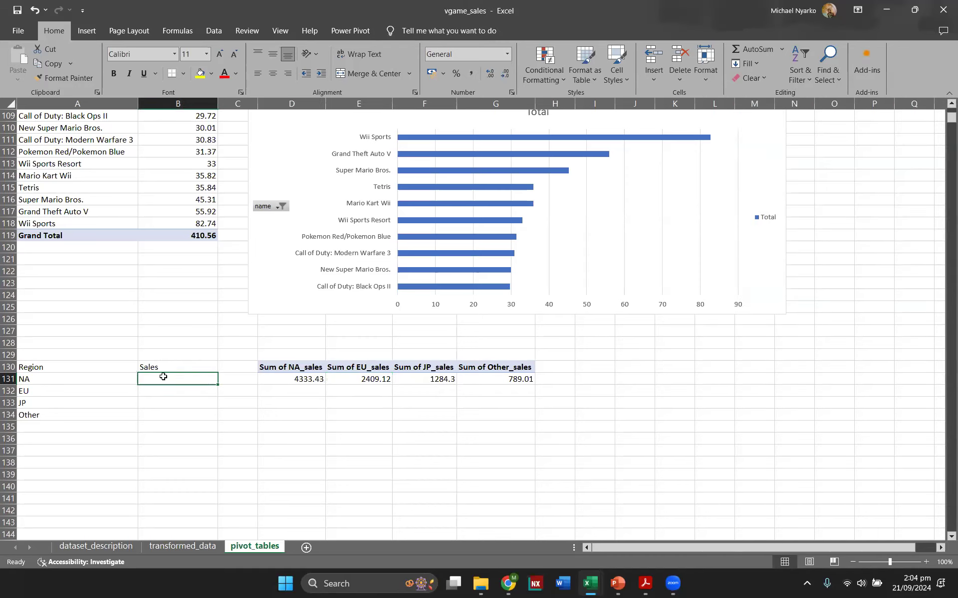
{"action": "type", "text": "="}
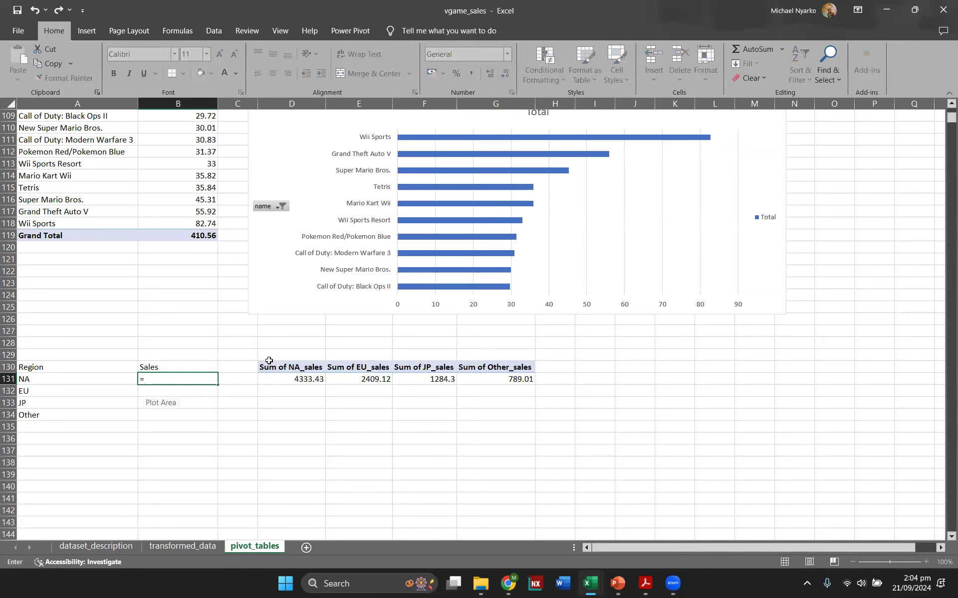
{"action": "left_click", "coordinate": [280, 378]}
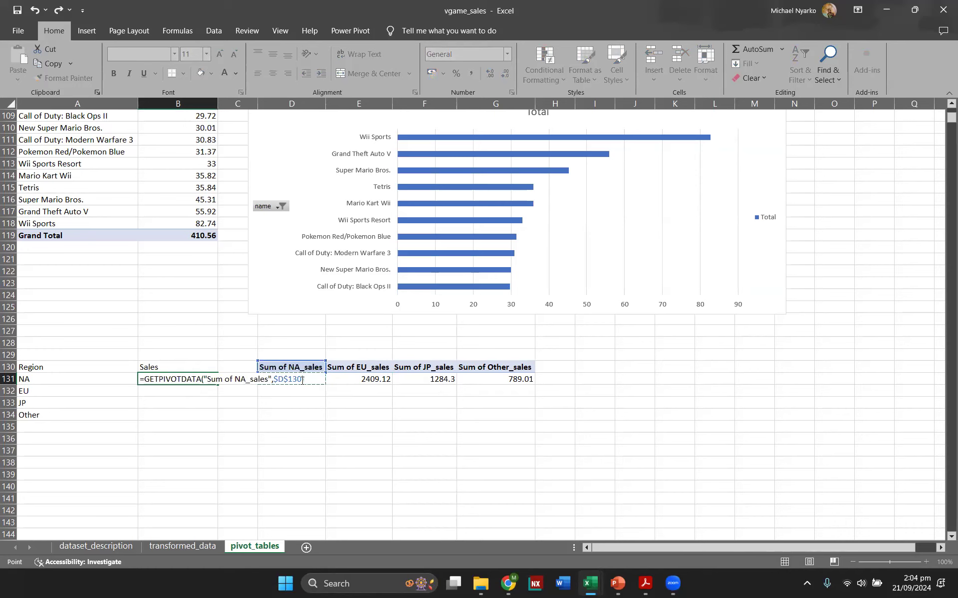
{"action": "key", "text": "Return"}
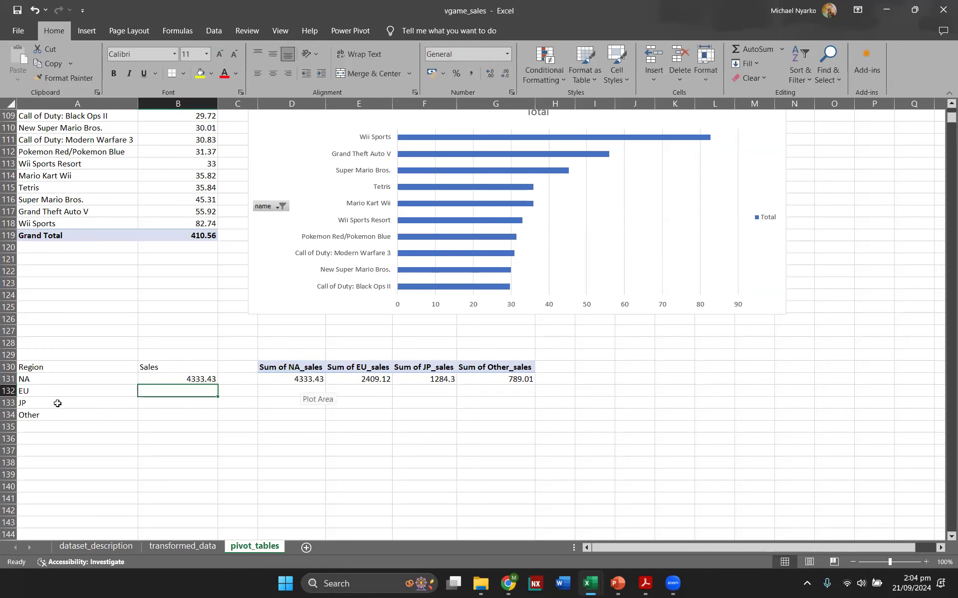
- Fill the EU, JP and Other sales cells B132 to B134 with formulas referencing their matching pivot table sums
{"action": "type", "text": "="}
{"action": "left_click", "coordinate": [368, 379]}
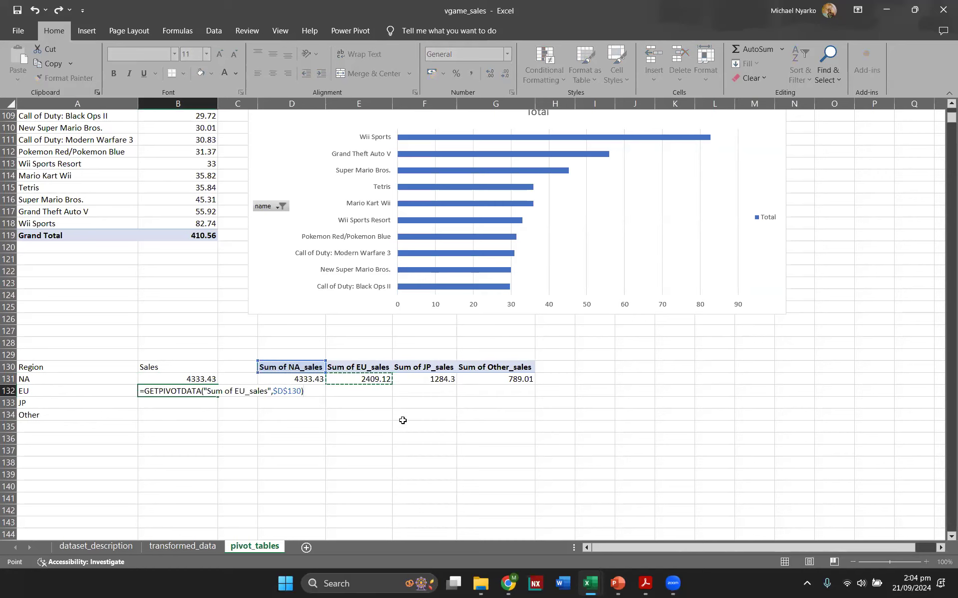
{"action": "key", "text": "Return"}
{"action": "type", "text": "="}
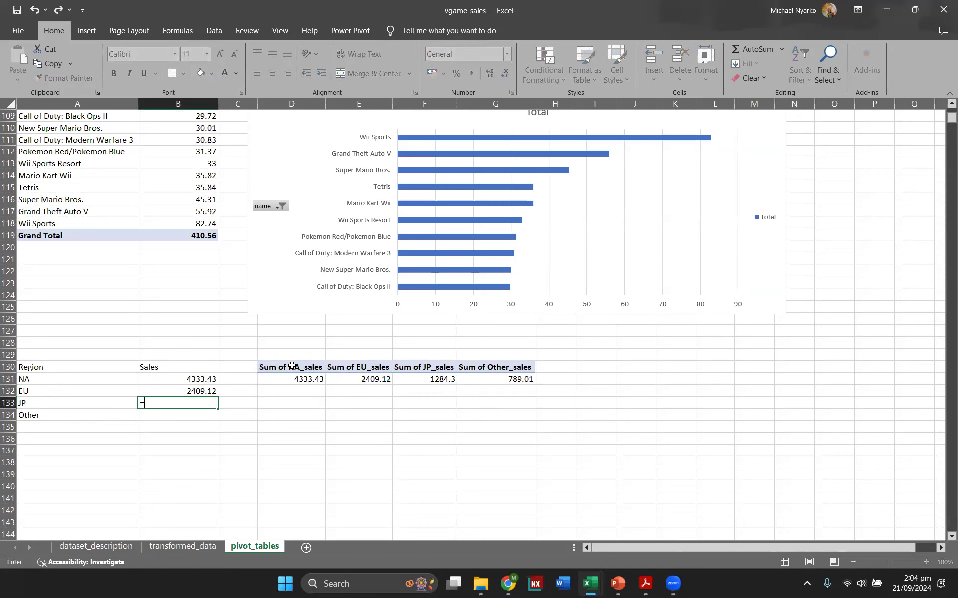
{"action": "left_click", "coordinate": [432, 379]}
{"action": "key", "text": "Return"}
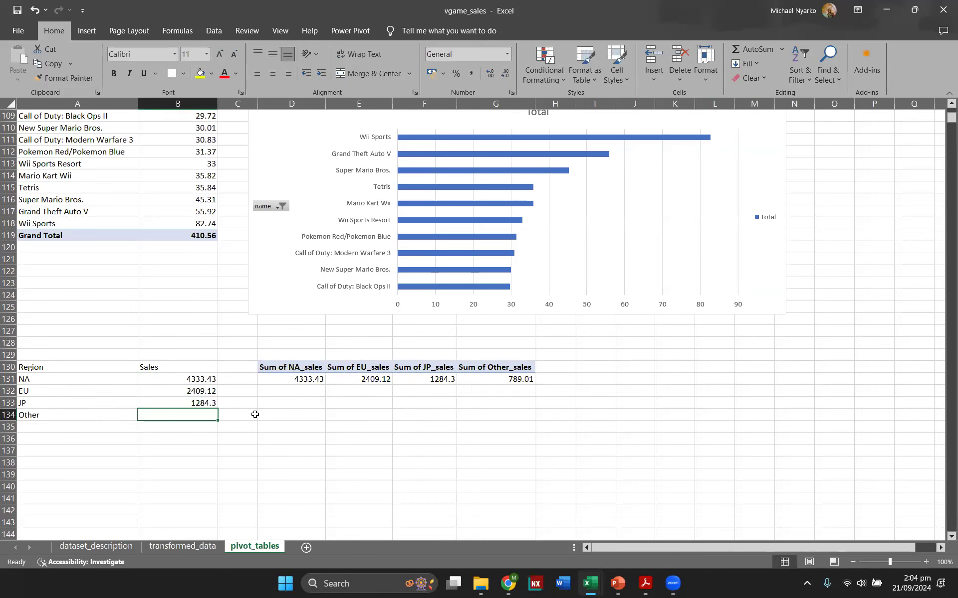
{"action": "type", "text": "="}
{"action": "left_click", "coordinate": [480, 375]}
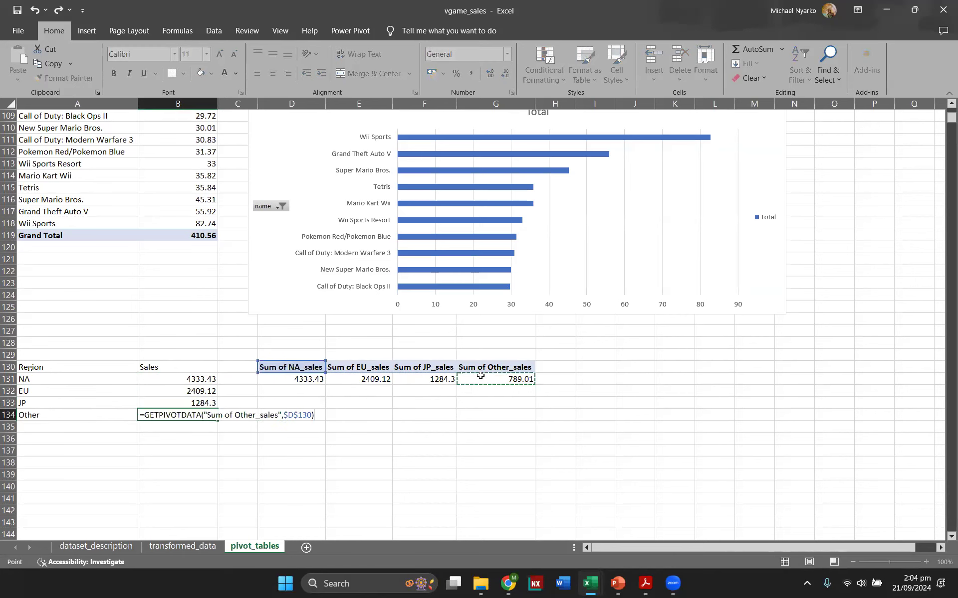
{"action": "key", "text": "Return"}
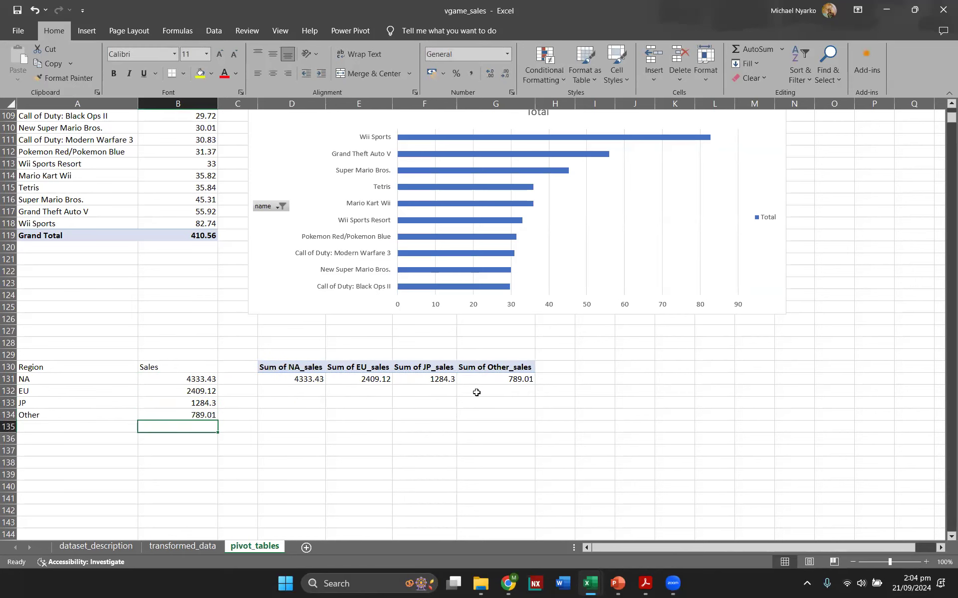
- Convert the region sales range A130:B134 into a table with headers
{"action": "left_click", "coordinate": [150, 400]}
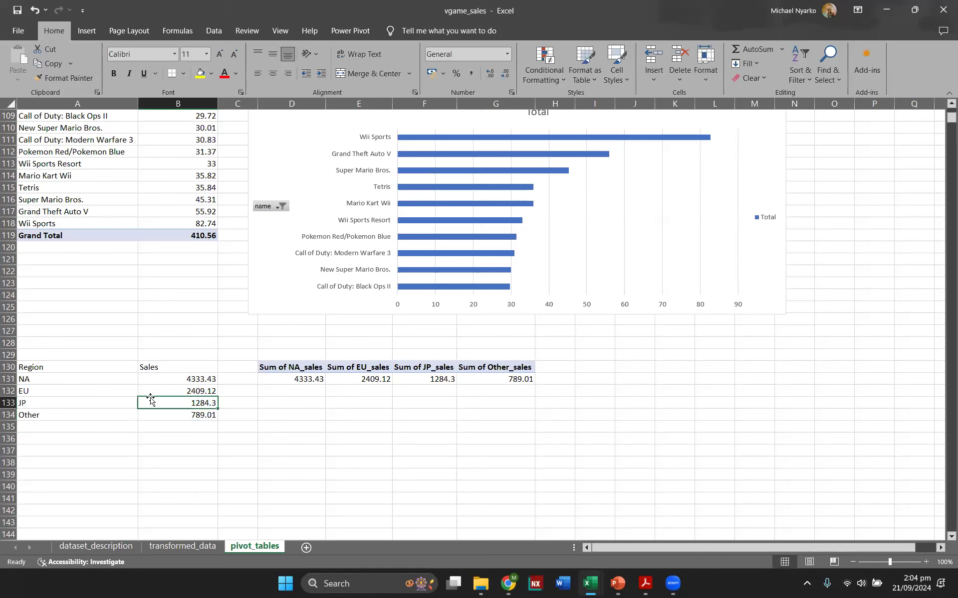
{"action": "key", "text": "ctrl+t"}
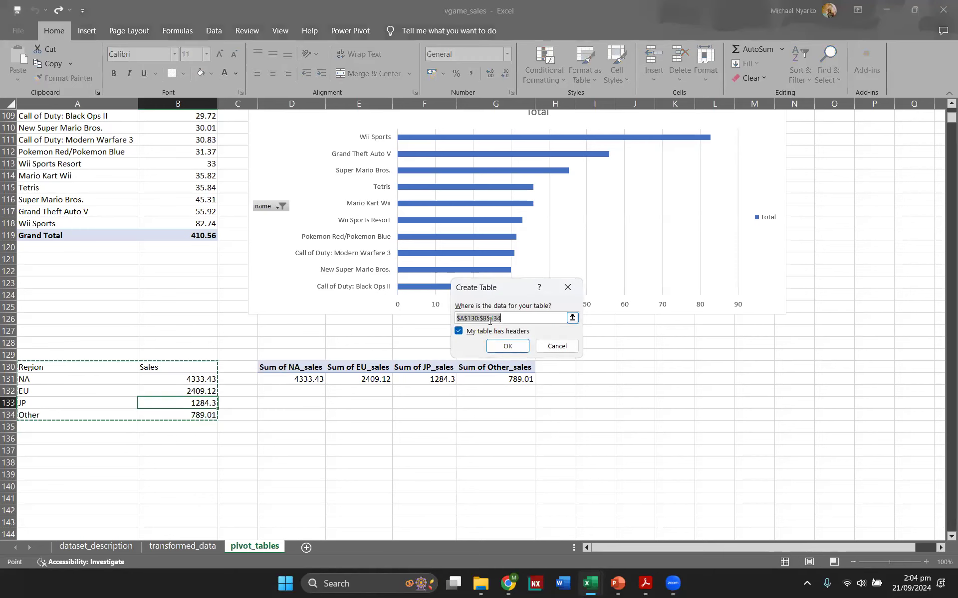
{"action": "left_click", "coordinate": [499, 344]}
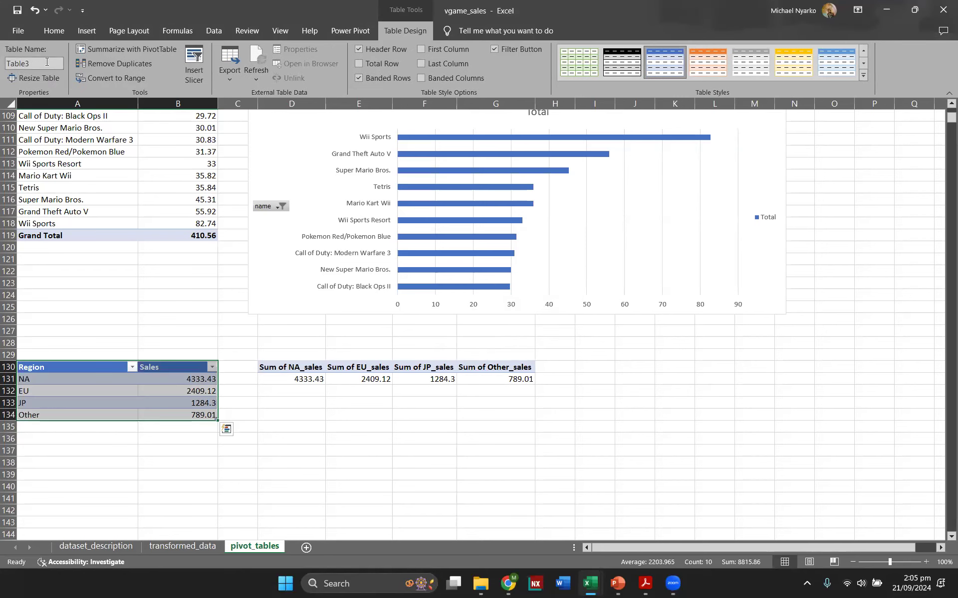
- Name the new region table sales_by_region
{"action": "left_click", "coordinate": [47, 62]}
{"action": "type", "text": "sales_by"}
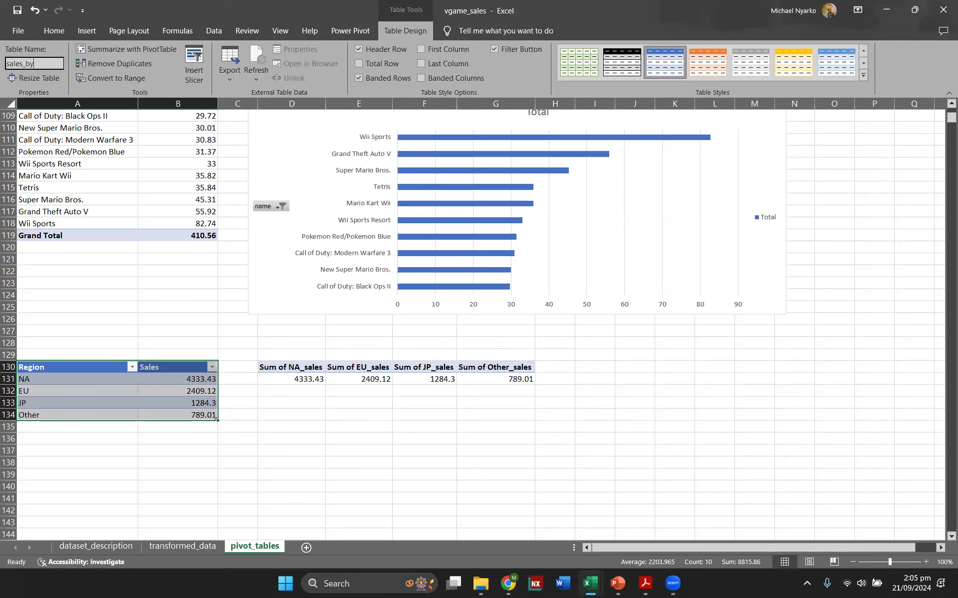
{"action": "type", "text": "_region"}
{"action": "key", "text": "Return"}
{"action": "left_click", "coordinate": [567, 427]}
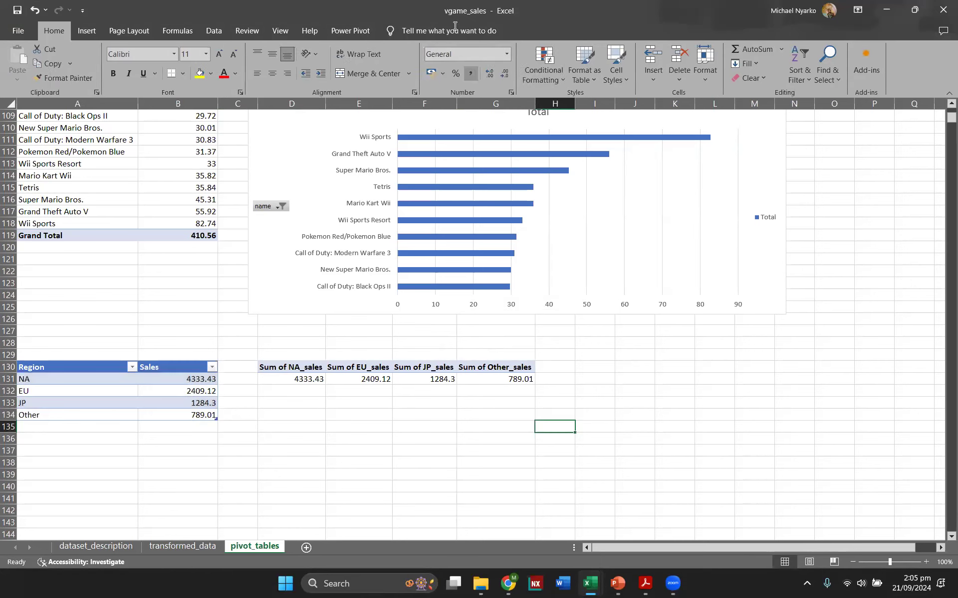
- Insert a pie chart of Sales by Region from the region table
{"action": "left_click", "coordinate": [406, 20]}
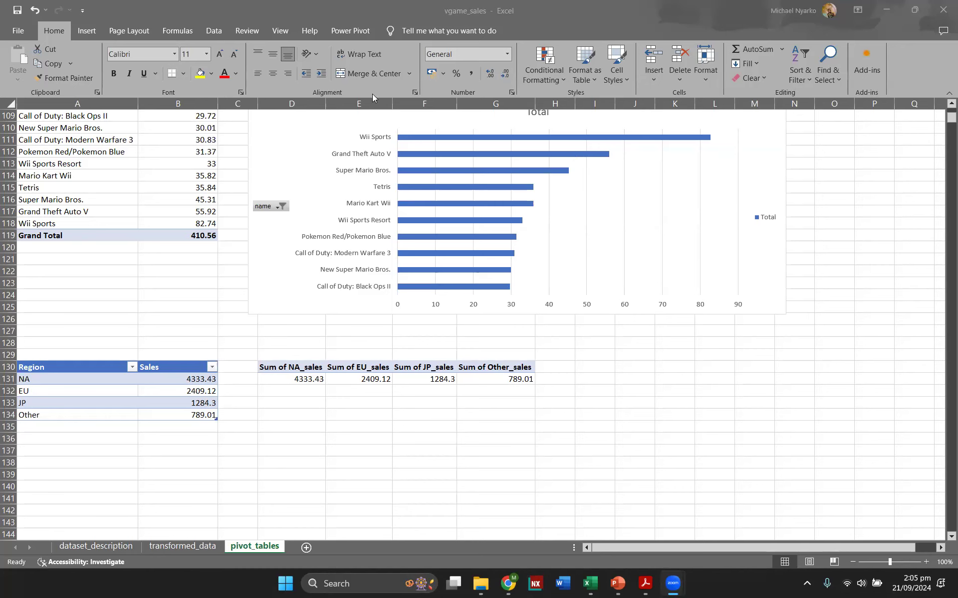
{"action": "left_click", "coordinate": [152, 389]}
{"action": "key", "text": "BackSpace"}
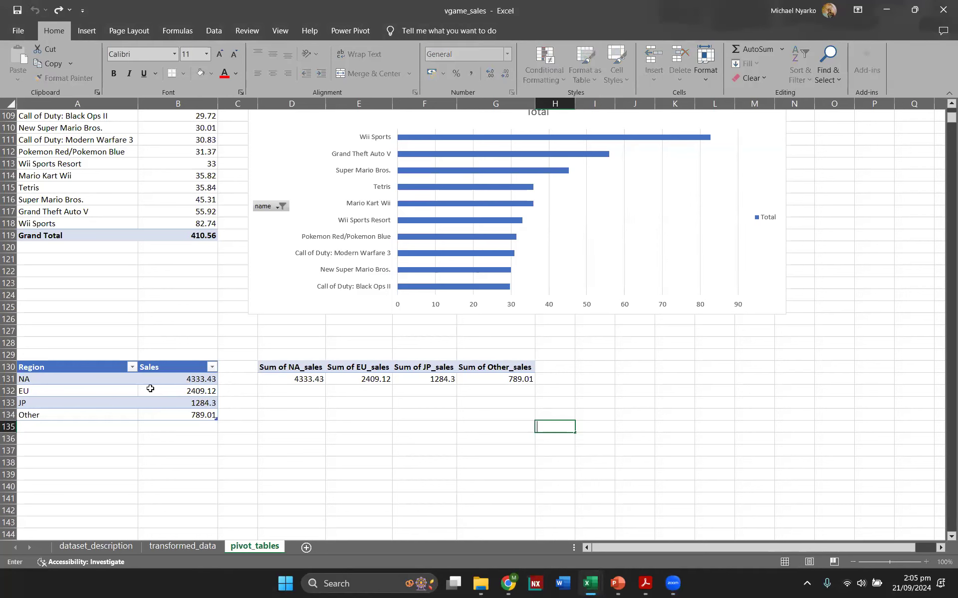
{"action": "left_click", "coordinate": [150, 388]}
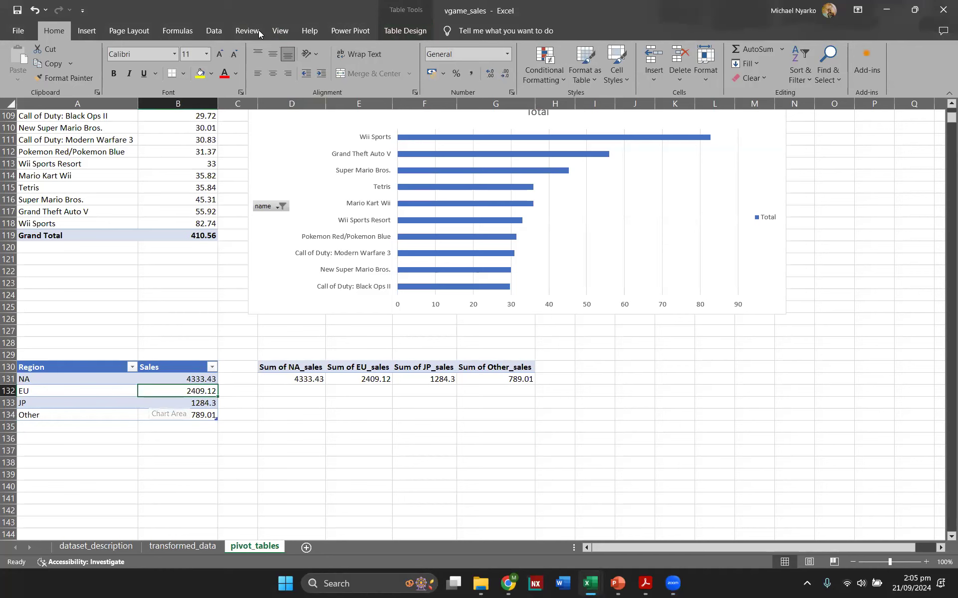
{"action": "left_click", "coordinate": [83, 32]}
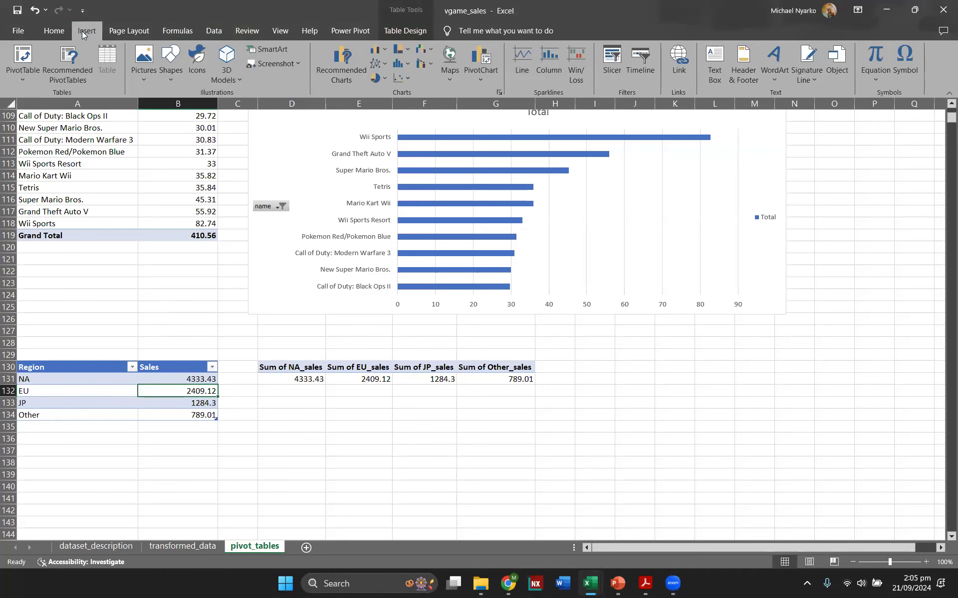
{"action": "left_click", "coordinate": [348, 80]}
{"action": "left_click", "coordinate": [378, 299]}
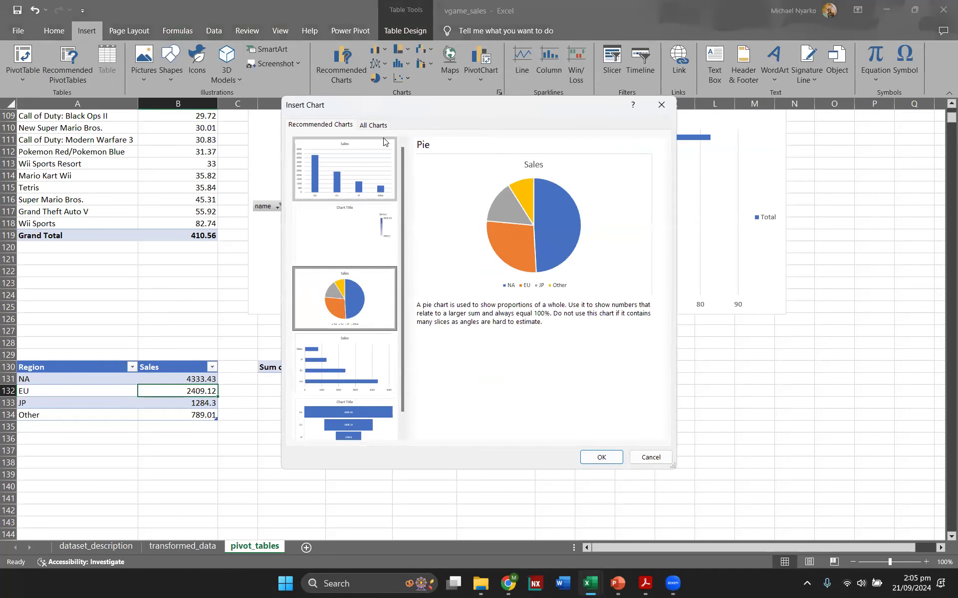
{"action": "left_click", "coordinate": [378, 125]}
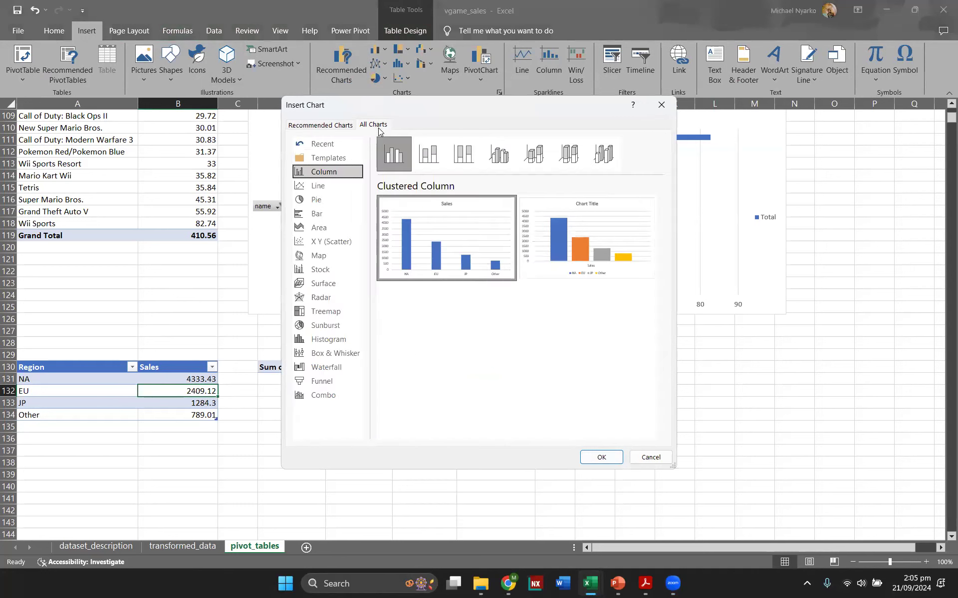
{"action": "left_click", "coordinate": [310, 203]}
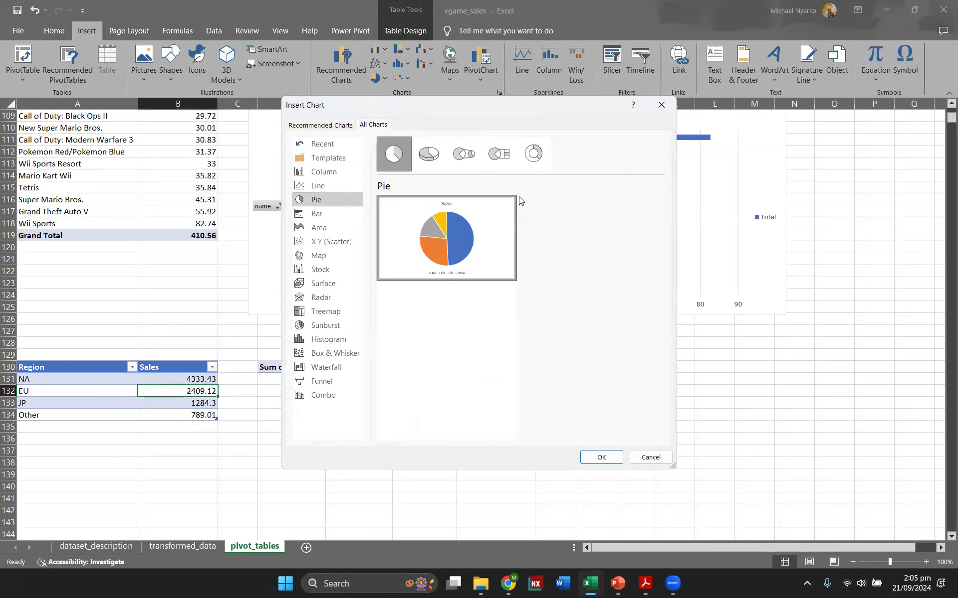
{"action": "key", "text": "Return"}
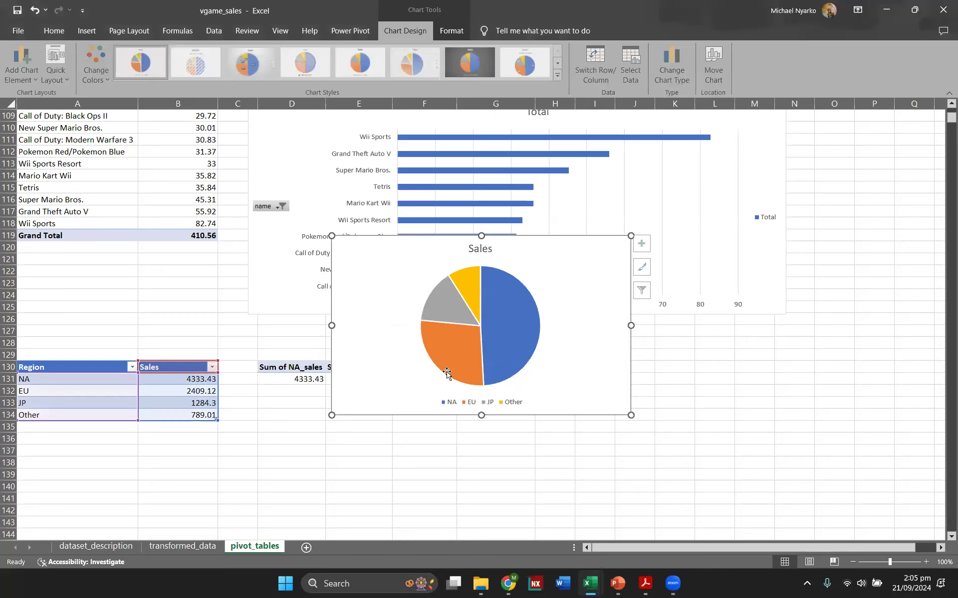
- Move the Sales pie chart into the empty area below the region pivot table, starting around row 134
{"action": "scroll", "coordinate": [588, 363], "scroll_direction": "down", "scroll_amount": 2}
{"action": "left_click_drag", "start_coordinate": [626, 306], "coordinate": [546, 332]}
{"action": "left_click", "coordinate": [754, 331]}
{"action": "left_click", "coordinate": [524, 364]}
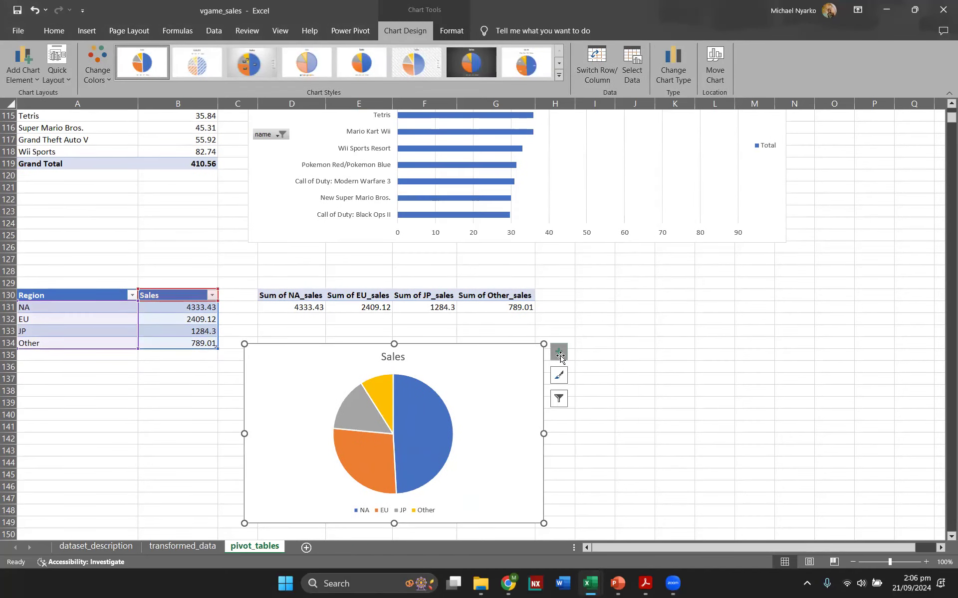
{"action": "left_click", "coordinate": [635, 307]}
- Add a new worksheet after pivot_tables and name it dashboard
{"action": "scroll", "coordinate": [560, 358], "scroll_direction": "up", "scroll_amount": 20}
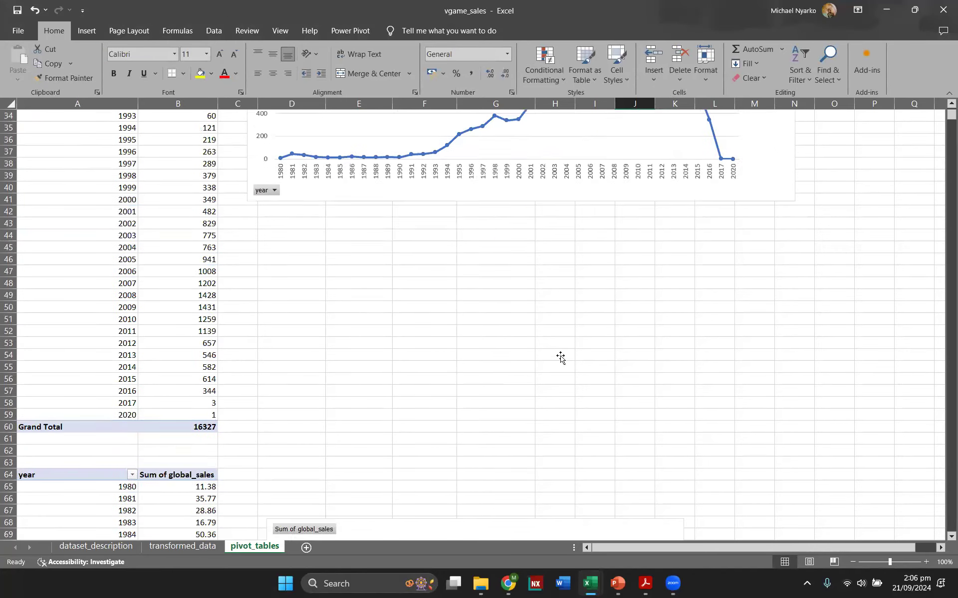
{"action": "scroll", "coordinate": [561, 358], "scroll_direction": "down", "scroll_amount": 20}
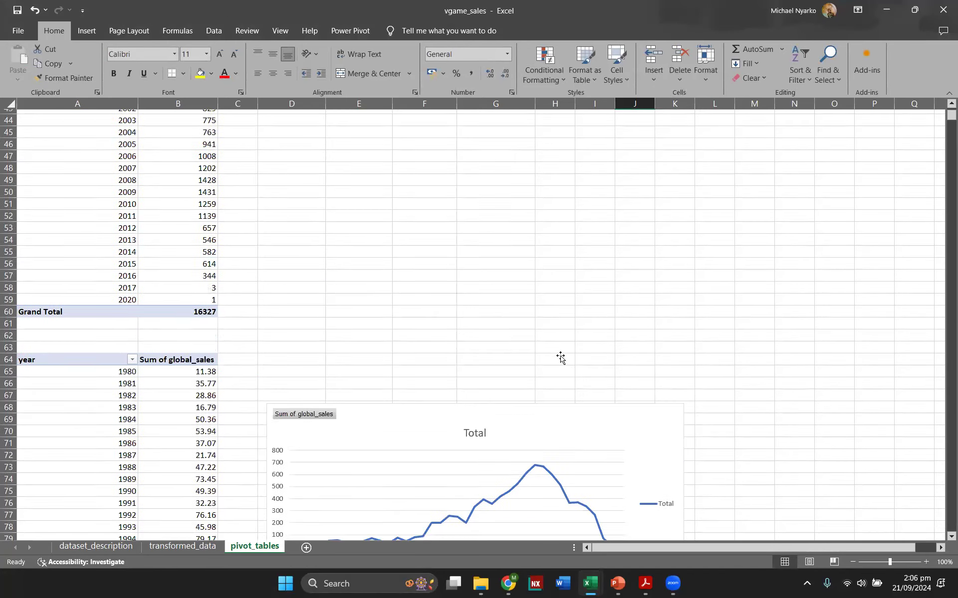
{"action": "scroll", "coordinate": [561, 357], "scroll_direction": "down", "scroll_amount": 19}
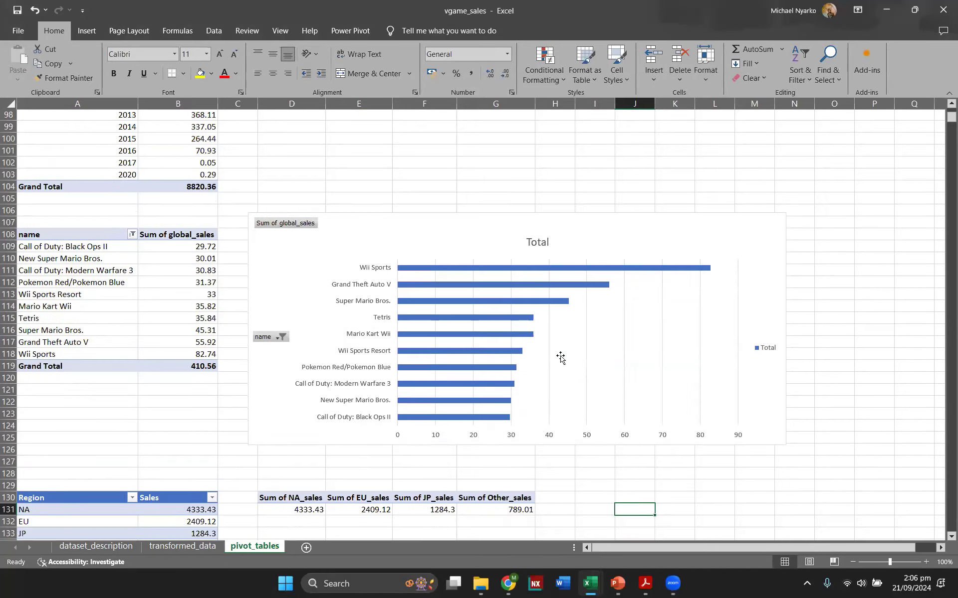
{"action": "scroll", "coordinate": [560, 358], "scroll_direction": "down", "scroll_amount": 3}
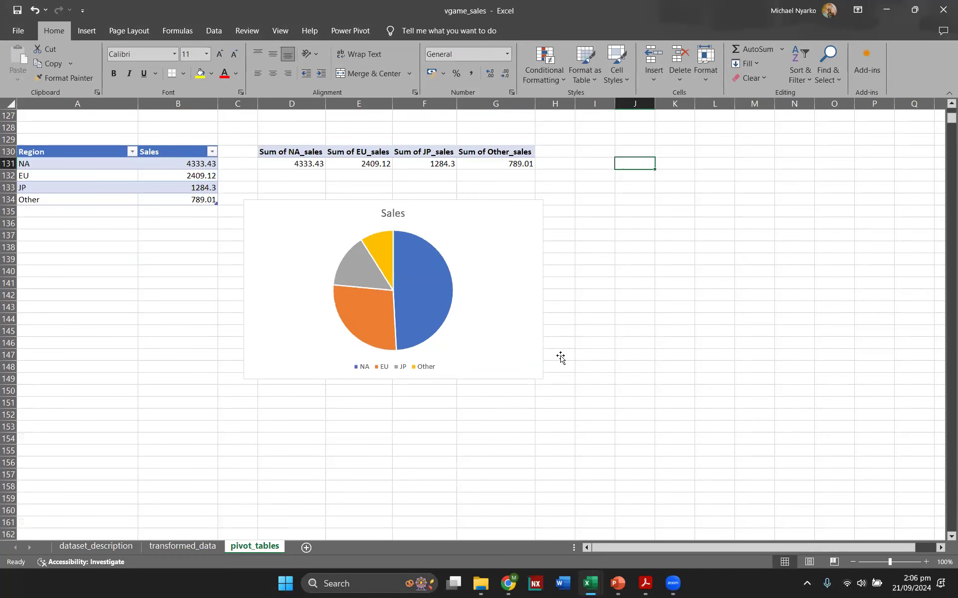
{"action": "scroll", "coordinate": [560, 358], "scroll_direction": "up", "scroll_amount": 1}
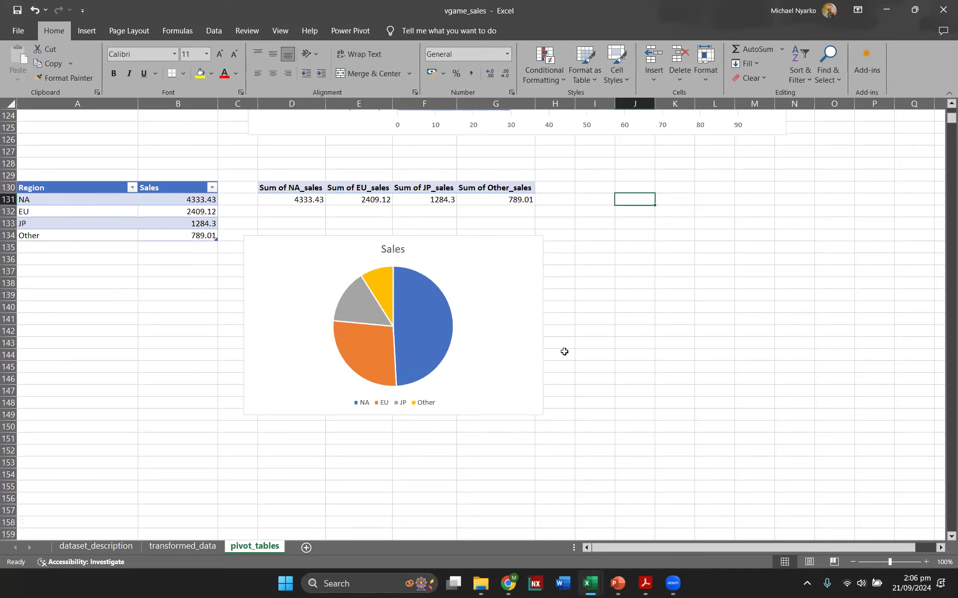
{"action": "left_click", "coordinate": [306, 547]}
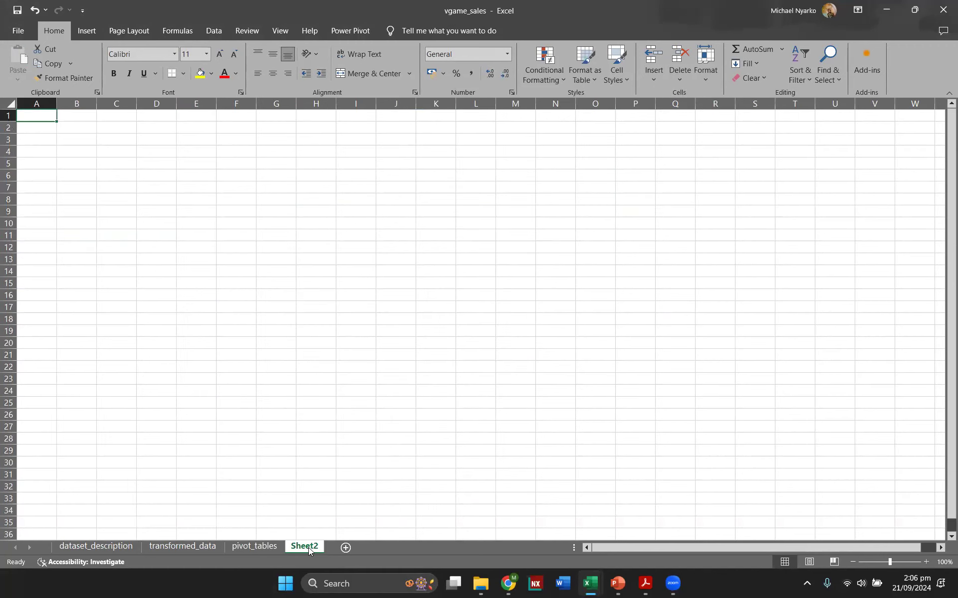
{"action": "double_click", "coordinate": [305, 547]}
{"action": "type", "text": "das"}
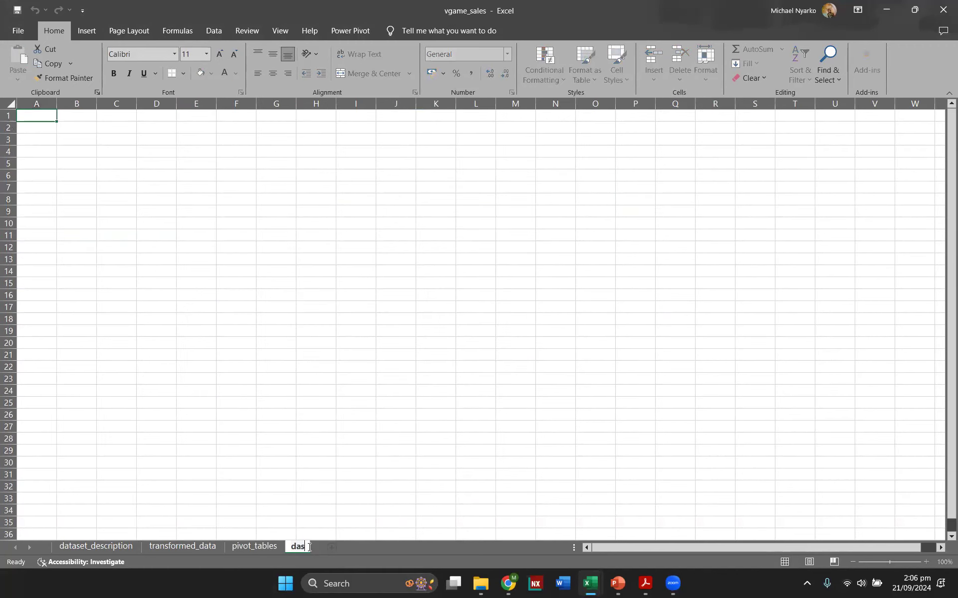
{"action": "type", "text": "hboard"}
{"action": "key", "text": "Return"}
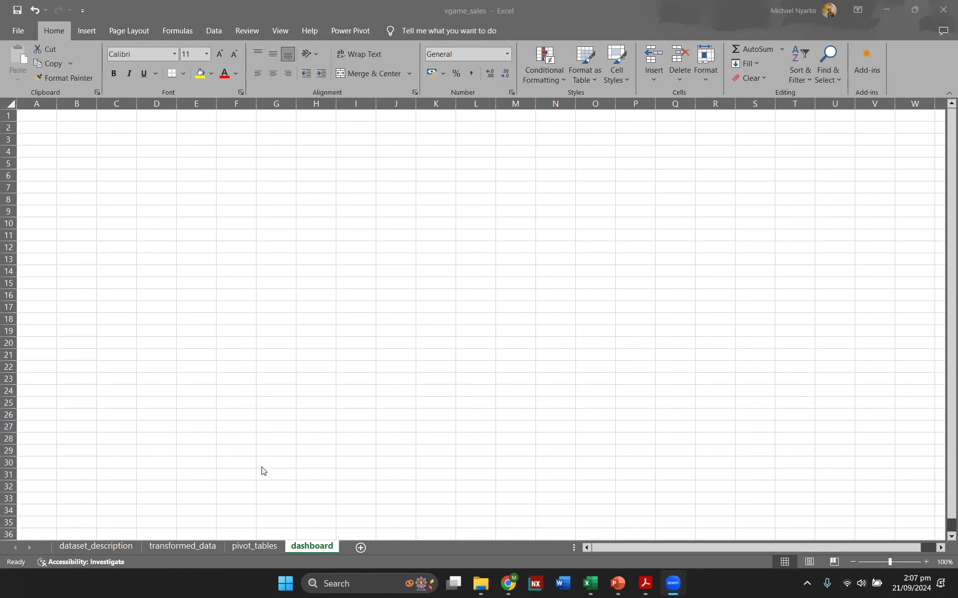
{"action": "left_click", "coordinate": [265, 549]}
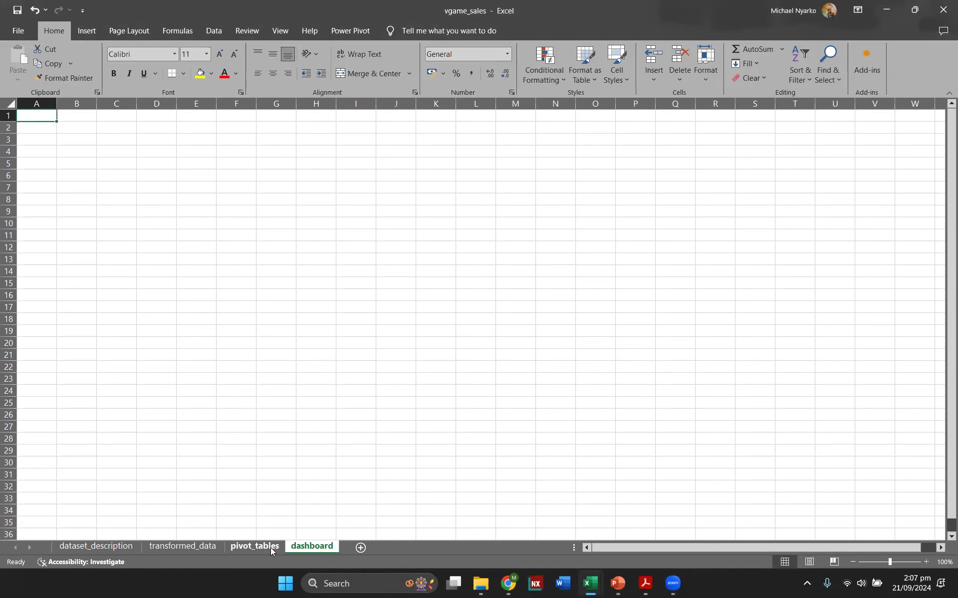
{"action": "left_click", "coordinate": [253, 545]}
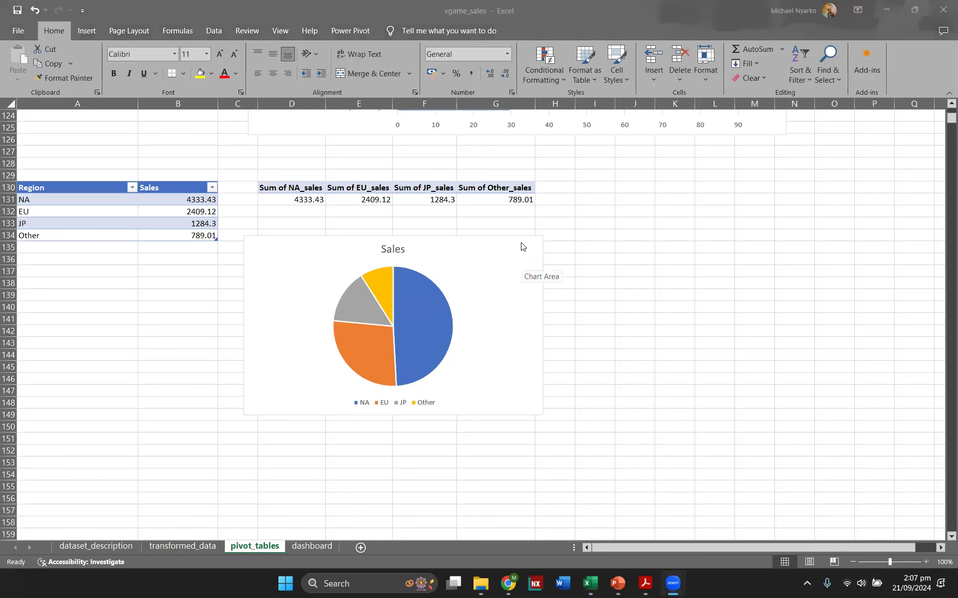
{"action": "left_click", "coordinate": [321, 548]}
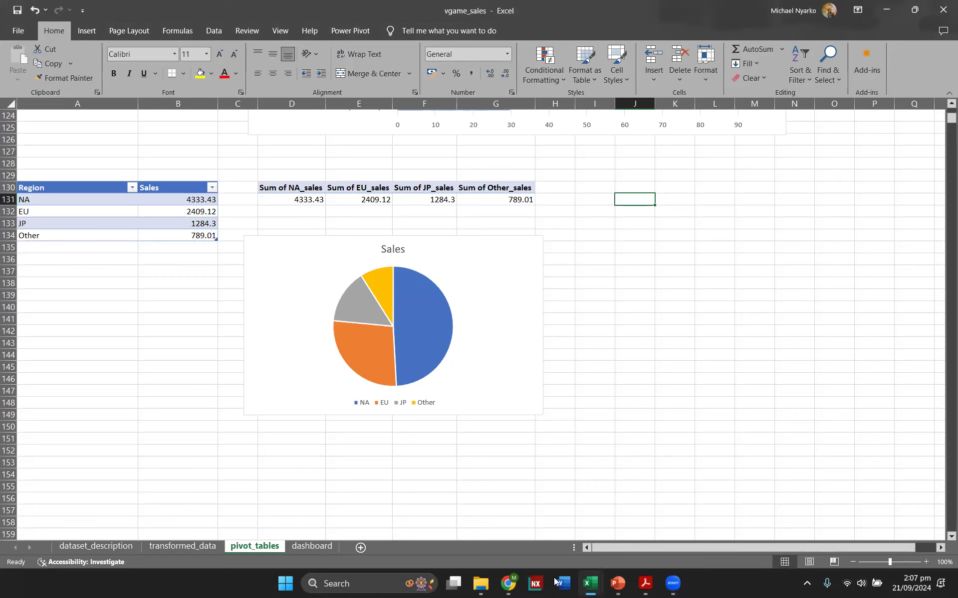
- Switch to the video_game_sales workbook and examine how its pivot tables are grouped into genre, year, platform, publisher and other sections
{"action": "mouse_move", "coordinate": [581, 587]}
{"action": "left_click", "coordinate": [556, 514]}
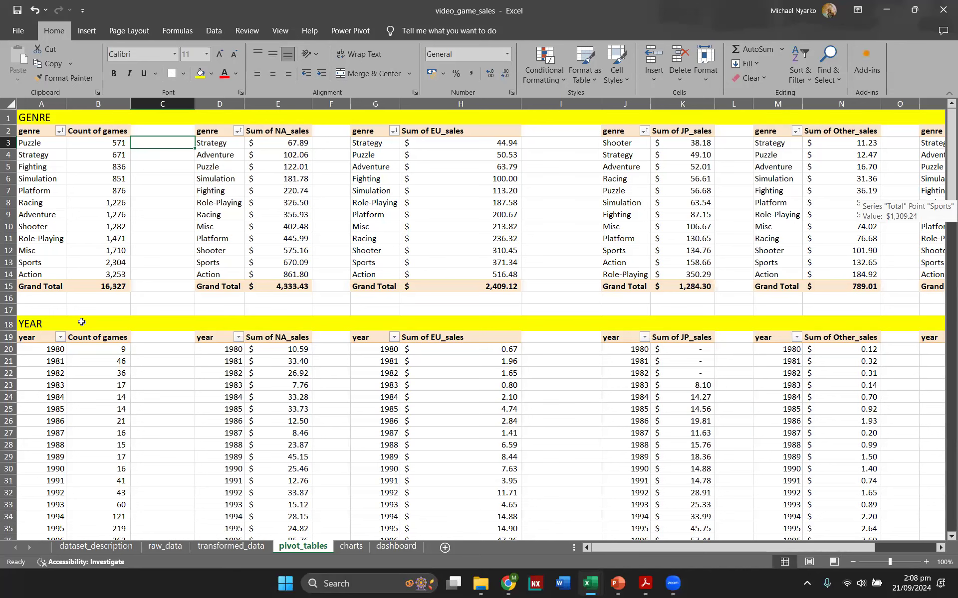
{"action": "scroll", "coordinate": [72, 327], "scroll_direction": "down", "scroll_amount": 3}
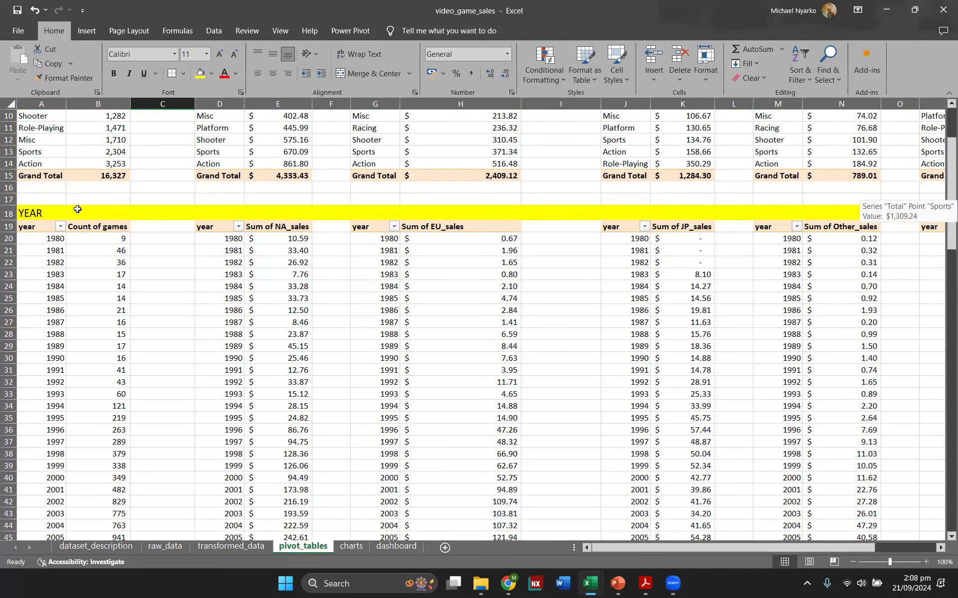
{"action": "scroll", "coordinate": [77, 209], "scroll_direction": "down", "scroll_amount": 9}
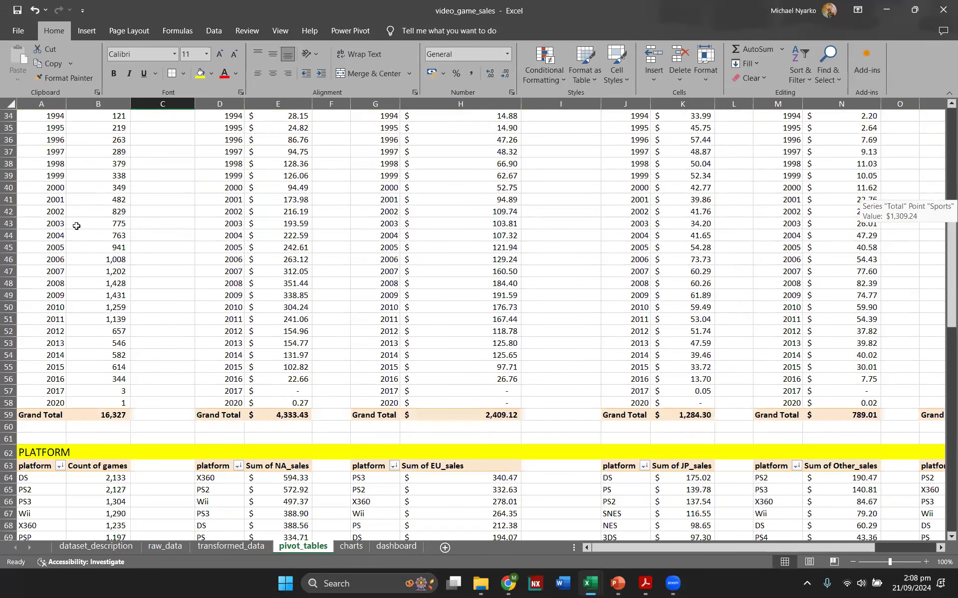
{"action": "scroll", "coordinate": [78, 267], "scroll_direction": "down", "scroll_amount": 5}
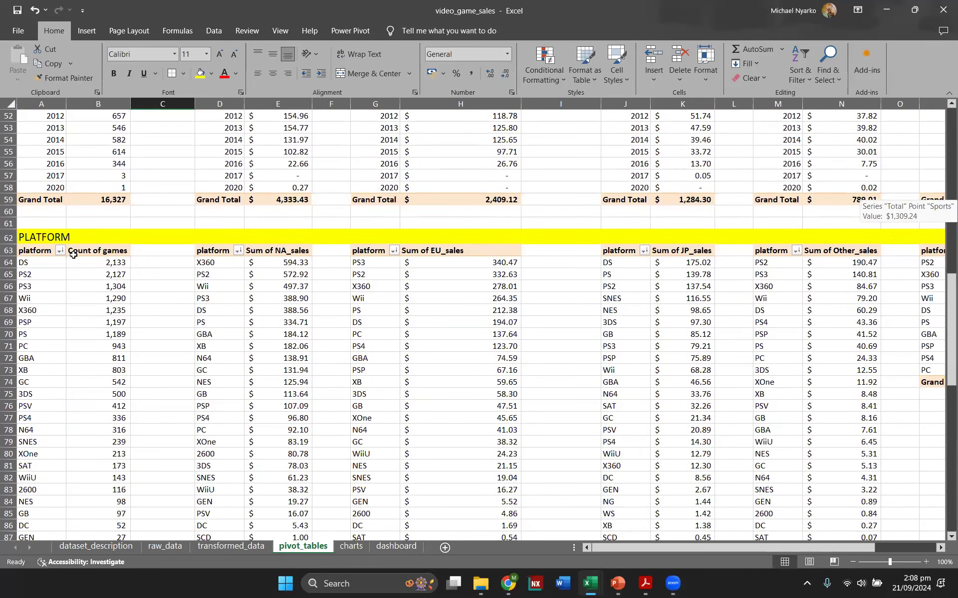
{"action": "scroll", "coordinate": [79, 251], "scroll_direction": "down", "scroll_amount": 9}
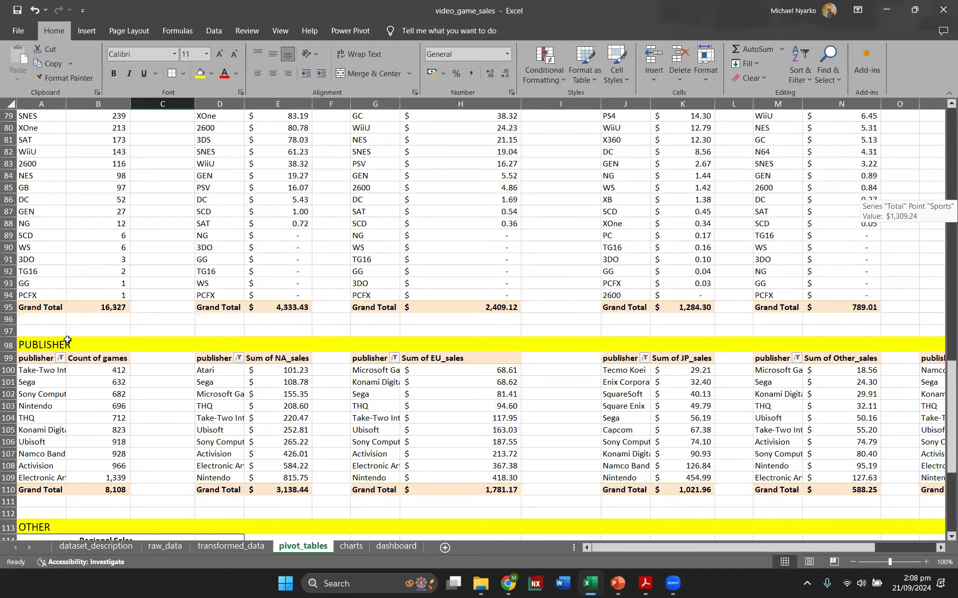
{"action": "scroll", "coordinate": [67, 342], "scroll_direction": "down", "scroll_amount": 5}
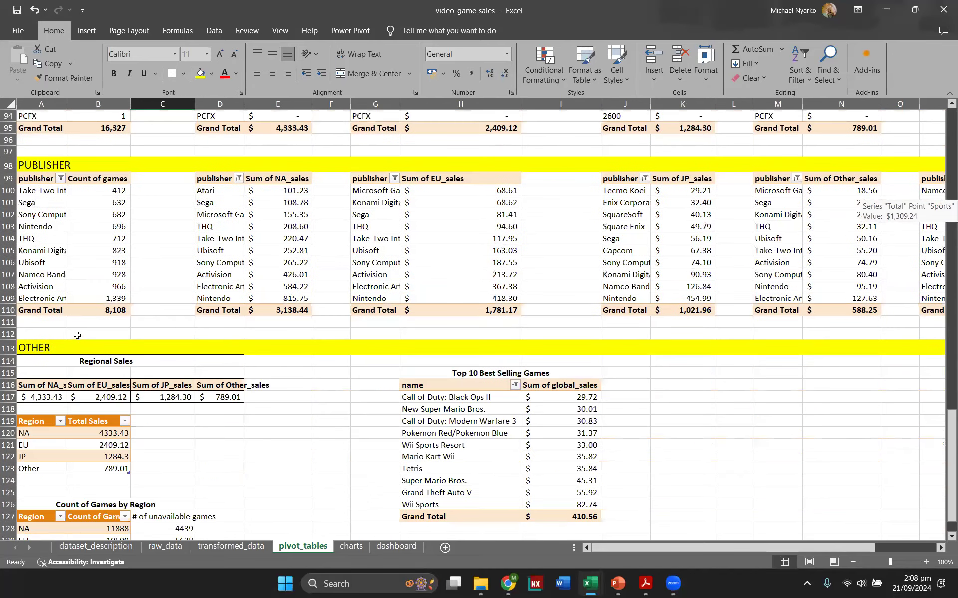
{"action": "scroll", "coordinate": [75, 335], "scroll_direction": "up", "scroll_amount": 2}
{"action": "scroll", "coordinate": [78, 335], "scroll_direction": "up", "scroll_amount": 20}
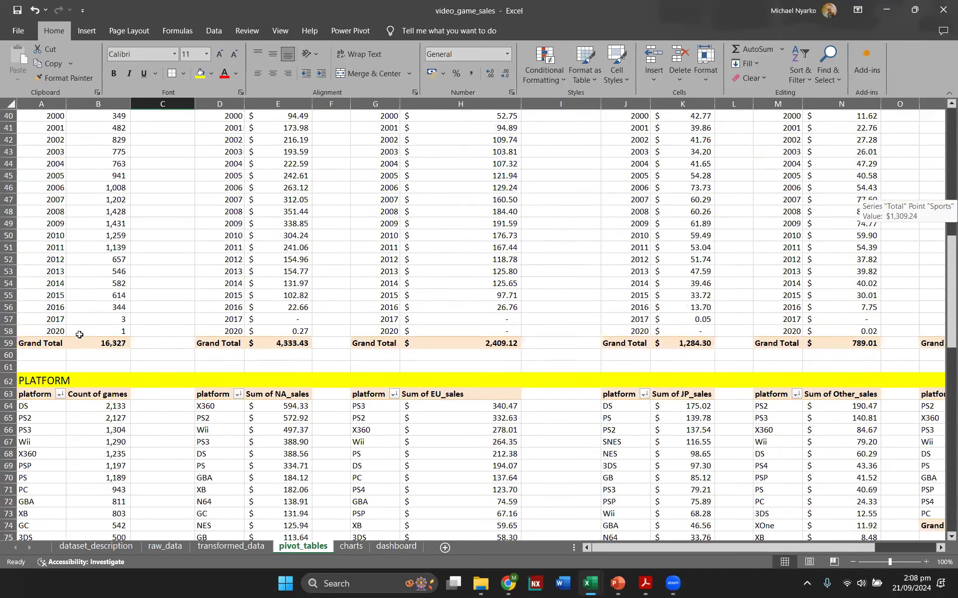
{"action": "scroll", "coordinate": [80, 334], "scroll_direction": "up", "scroll_amount": 8}
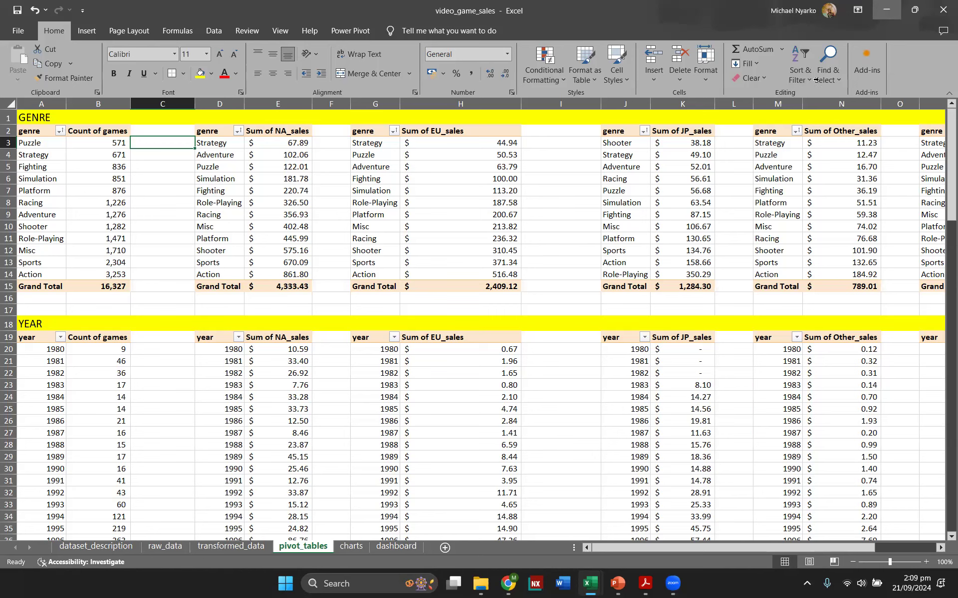
- Examine the layout of the genre and year charts on the charts worksheet, and return to the vgame_sales workbook
{"action": "left_click", "coordinate": [352, 546]}
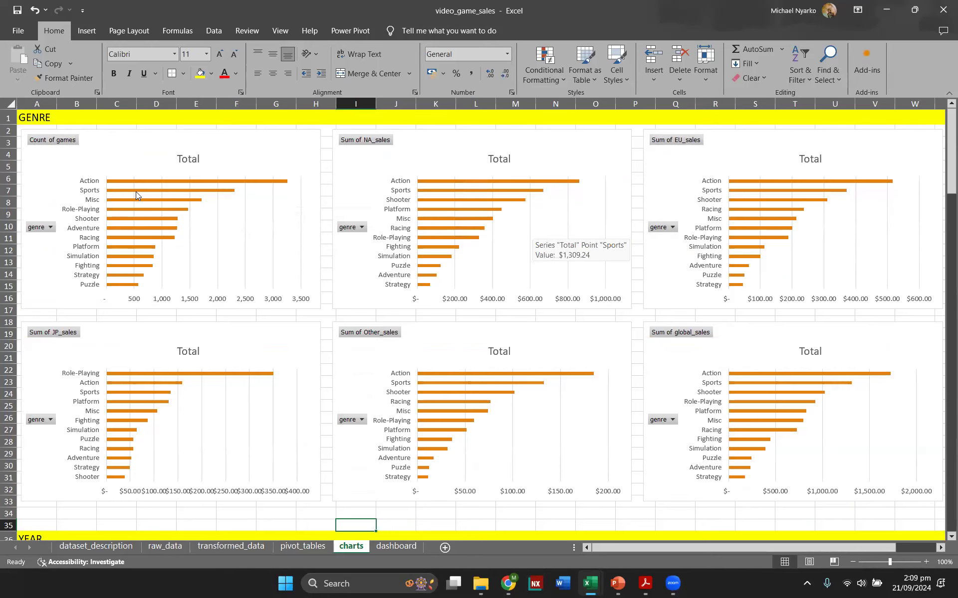
{"action": "scroll", "coordinate": [136, 194], "scroll_direction": "down", "scroll_amount": 11}
{"action": "scroll", "coordinate": [132, 197], "scroll_direction": "down", "scroll_amount": 1}
{"action": "scroll", "coordinate": [131, 197], "scroll_direction": "up", "scroll_amount": 10}
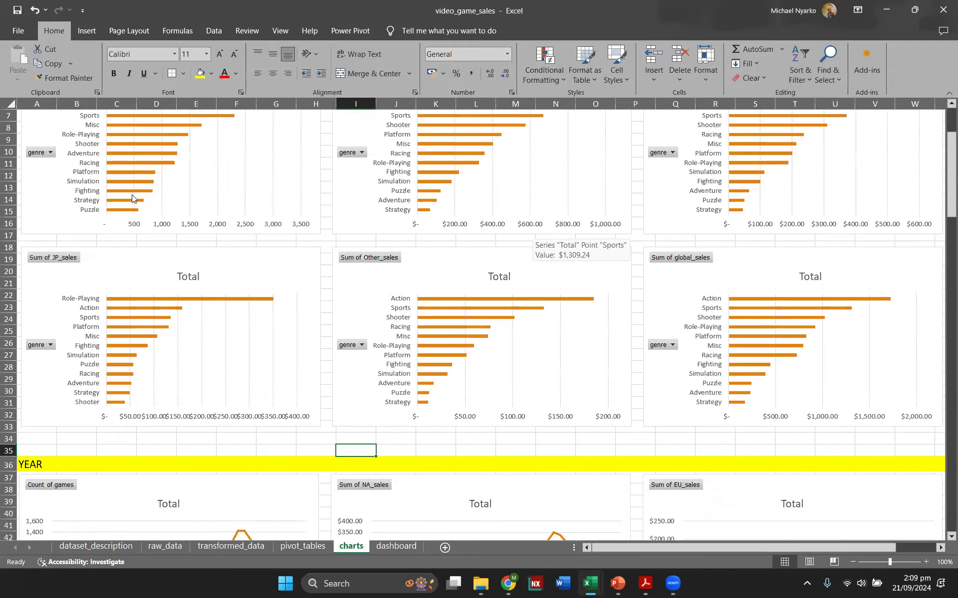
{"action": "scroll", "coordinate": [132, 198], "scroll_direction": "up", "scroll_amount": 2}
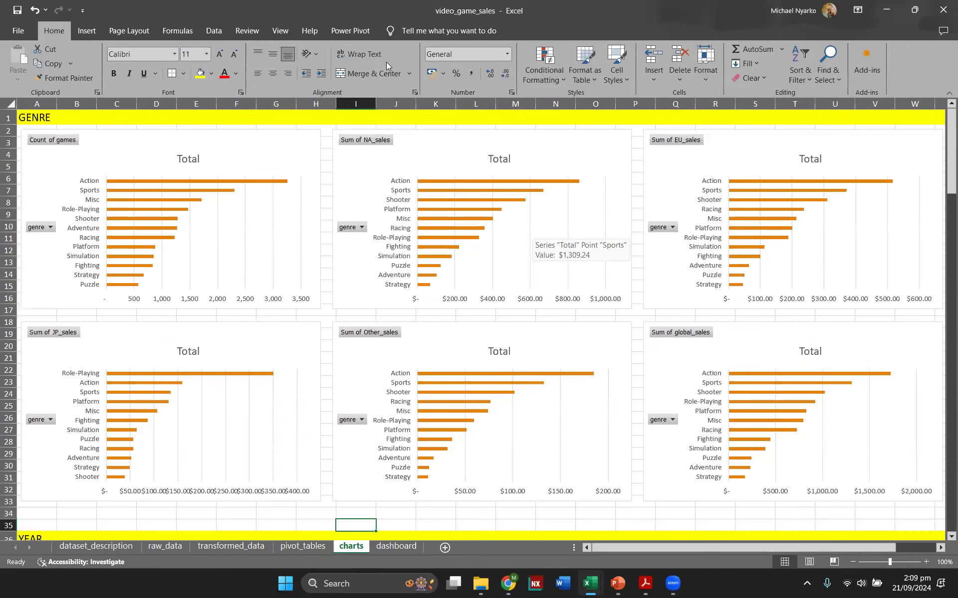
{"action": "left_click", "coordinate": [887, 10]}
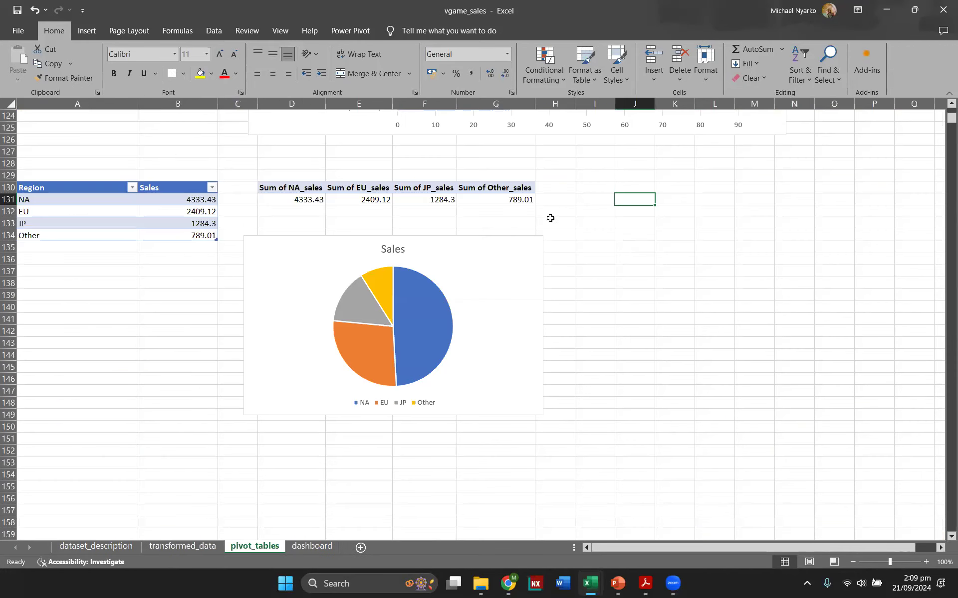
- Rename the pivot_tables worksheet as "pivot_tables and charts"
{"action": "double_click", "coordinate": [278, 545]}
{"action": "left_click", "coordinate": [280, 546]}
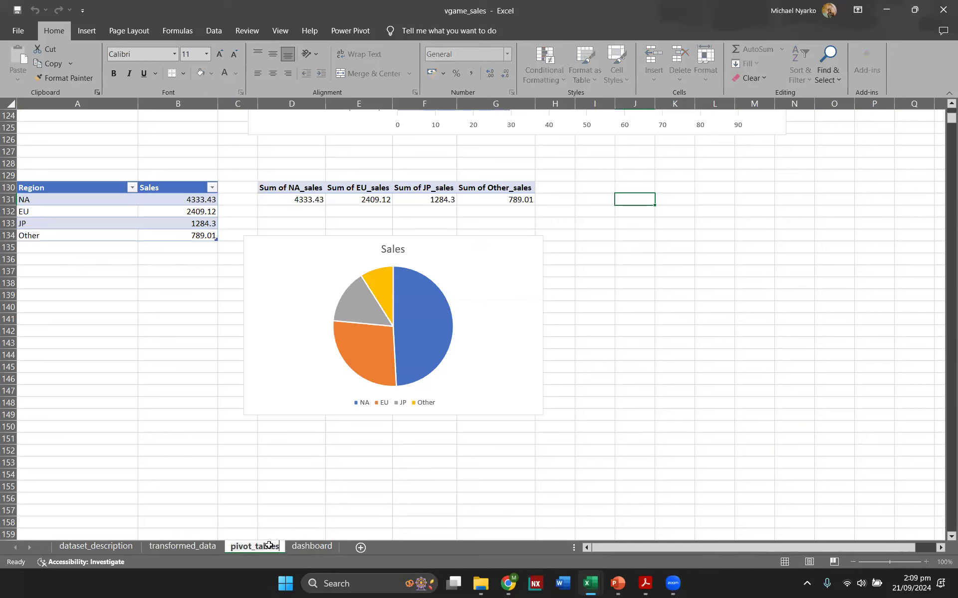
{"action": "type", "text": "and c"}
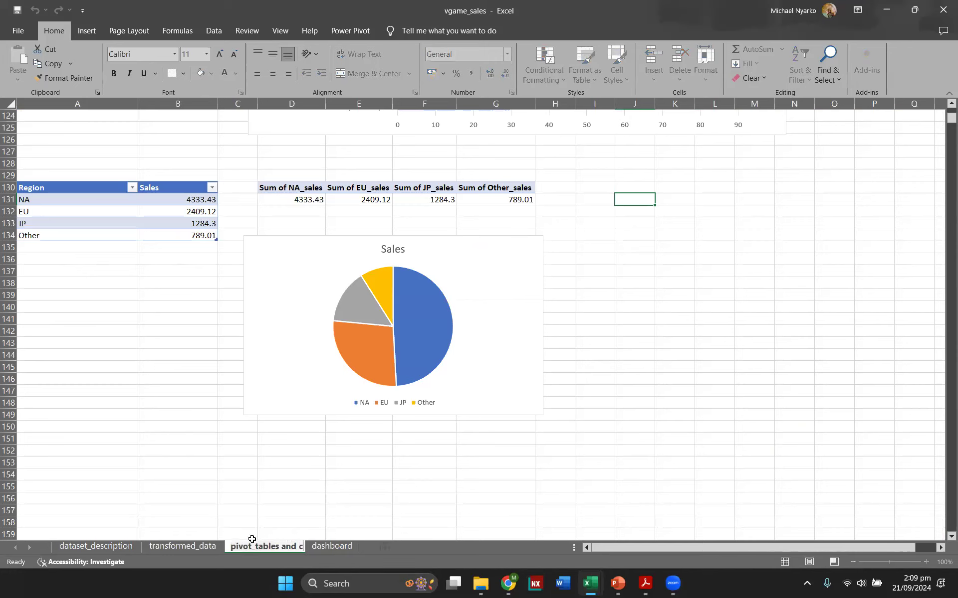
{"action": "type", "text": "harts"}
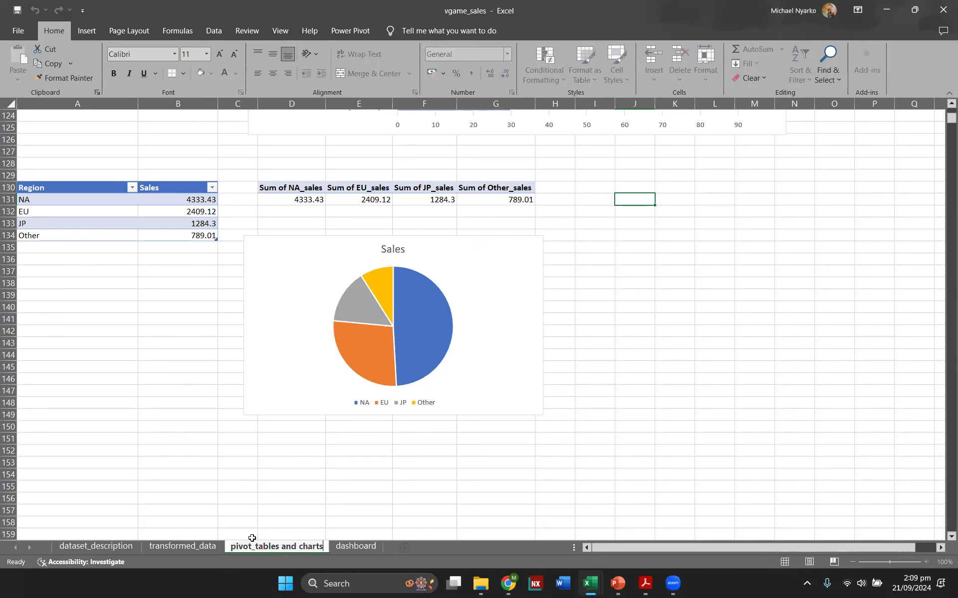
{"action": "key", "text": "Return"}
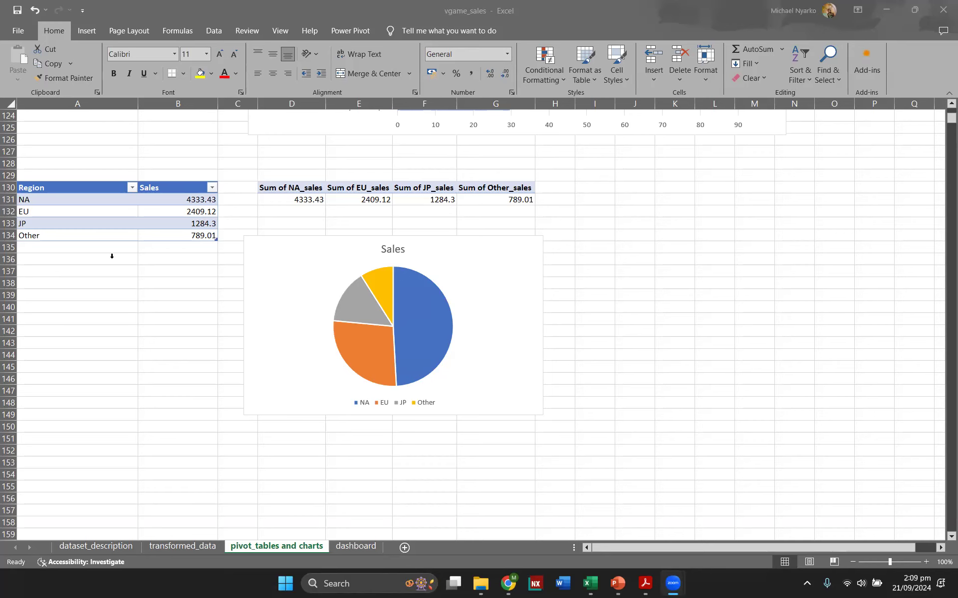
- Try moving the genre field from rows to columns in the global sales by genre pivot table
{"action": "scroll", "coordinate": [111, 255], "scroll_direction": "up", "scroll_amount": 16}
{"action": "scroll", "coordinate": [136, 213], "scroll_direction": "up", "scroll_amount": 3}
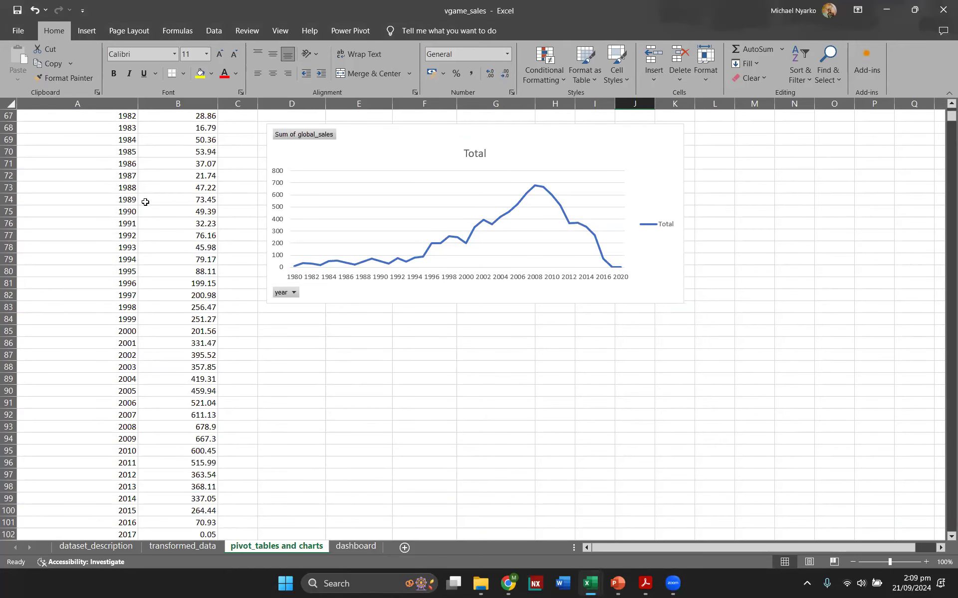
{"action": "scroll", "coordinate": [145, 202], "scroll_direction": "up", "scroll_amount": 20}
{"action": "left_click", "coordinate": [174, 187]}
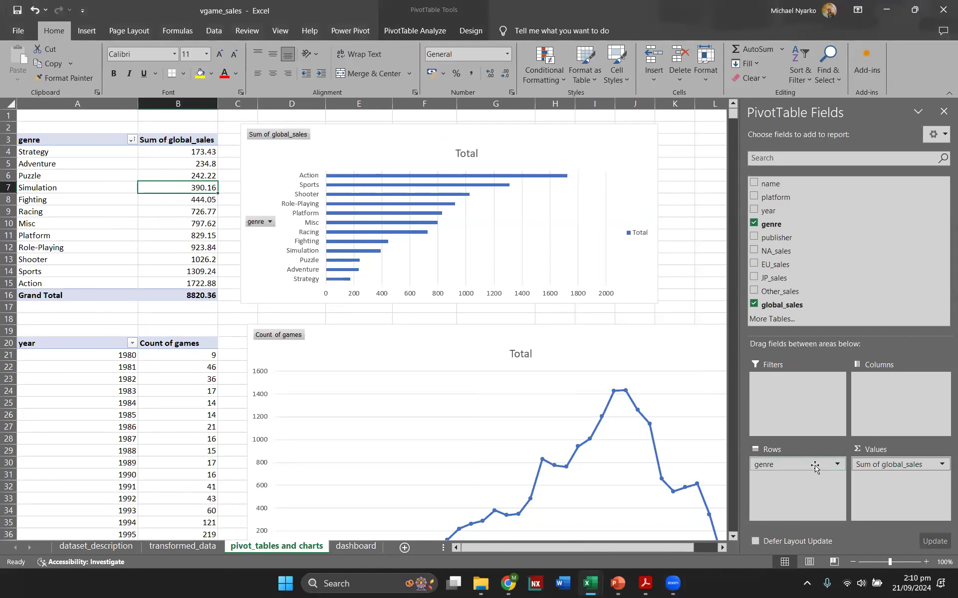
{"action": "mouse_move", "coordinate": [817, 467]}
{"action": "left_mouse_down"}
{"action": "mouse_move", "coordinate": [847, 449]}
{"action": "mouse_move", "coordinate": [890, 395]}
{"action": "left_mouse_up"}
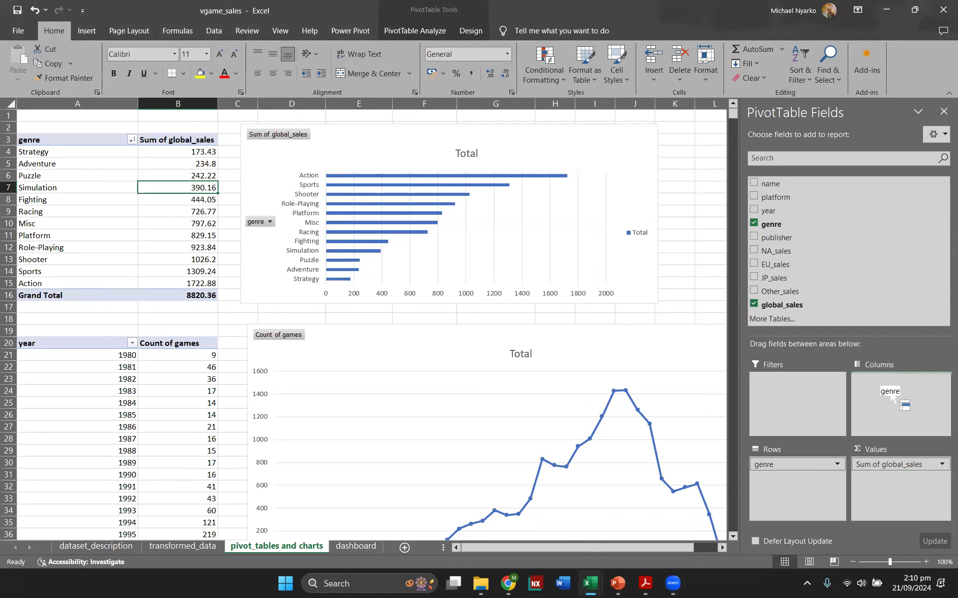
{"action": "left_click_drag", "start_coordinate": [891, 395], "coordinate": [891, 396]}
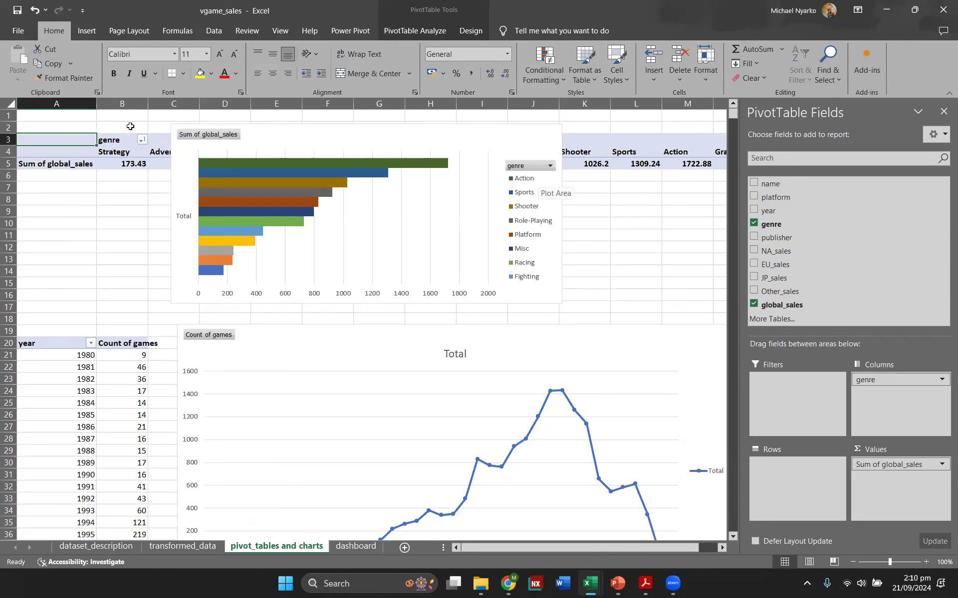
- Move the genre sales chart down clear of the widened pivot table and close the field list
{"action": "left_click_drag", "start_coordinate": [353, 149], "coordinate": [336, 295]}
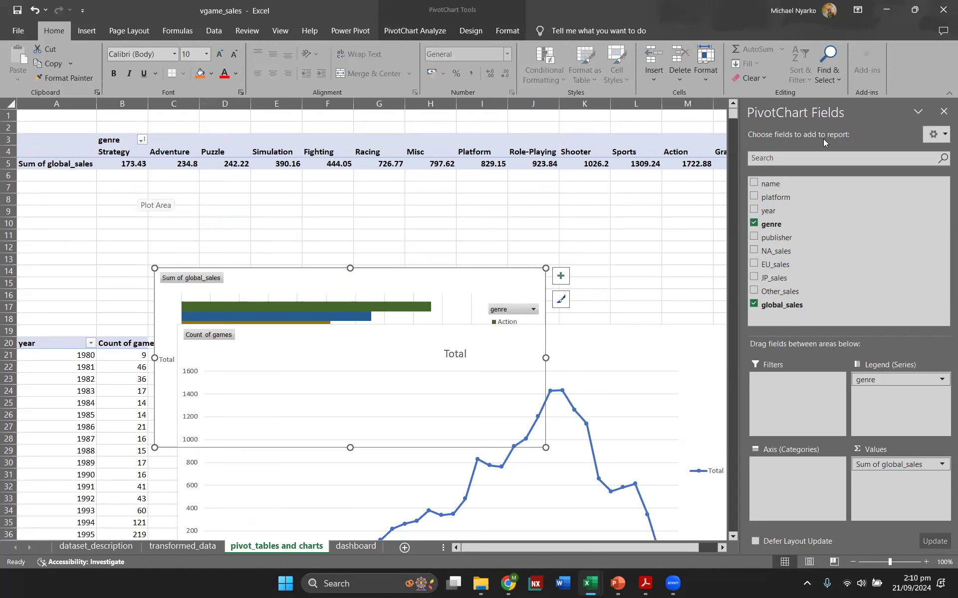
{"action": "left_click", "coordinate": [943, 111]}
{"action": "left_click", "coordinate": [713, 231]}
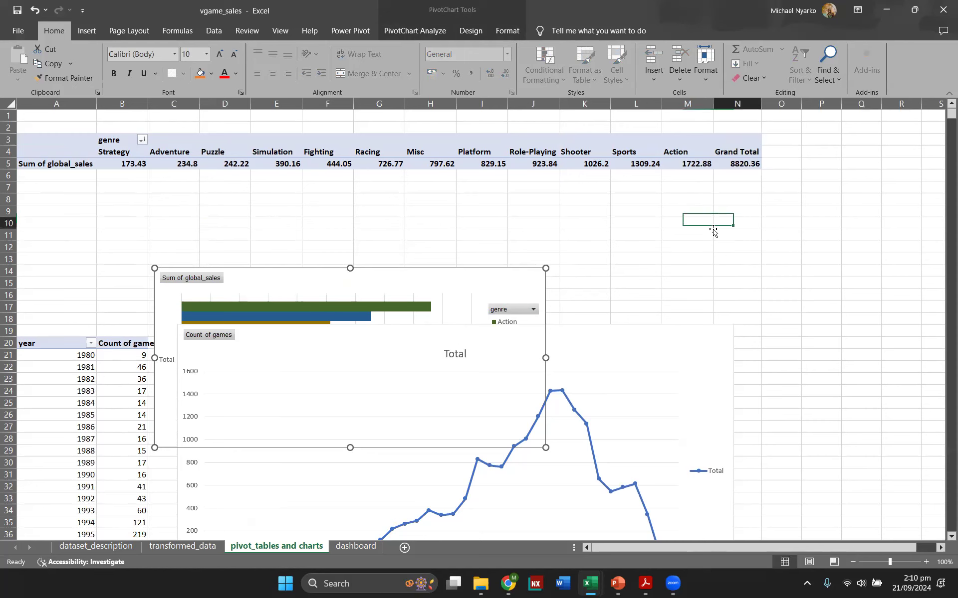
- Undo the chart move and the genre field's move to columns, and check the pivot table's field list
{"action": "key", "text": "ctrl+z"}
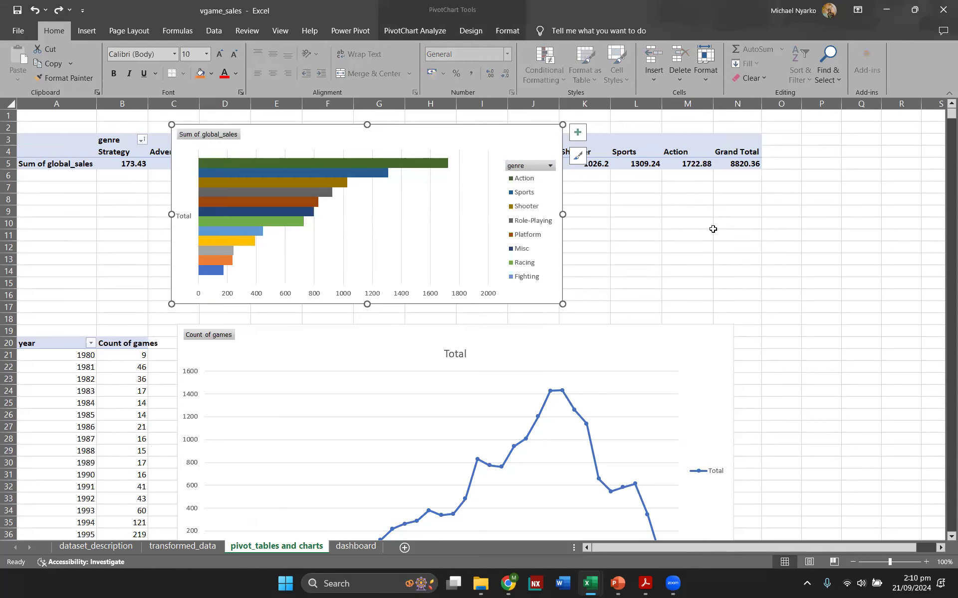
{"action": "key", "text": "ctrl+z"}
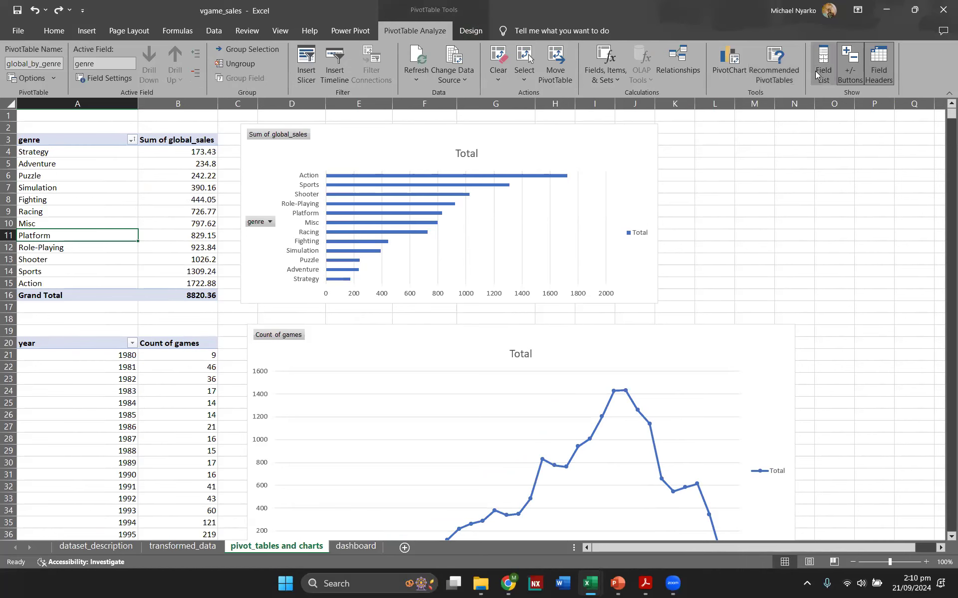
{"action": "left_click", "coordinate": [818, 72]}
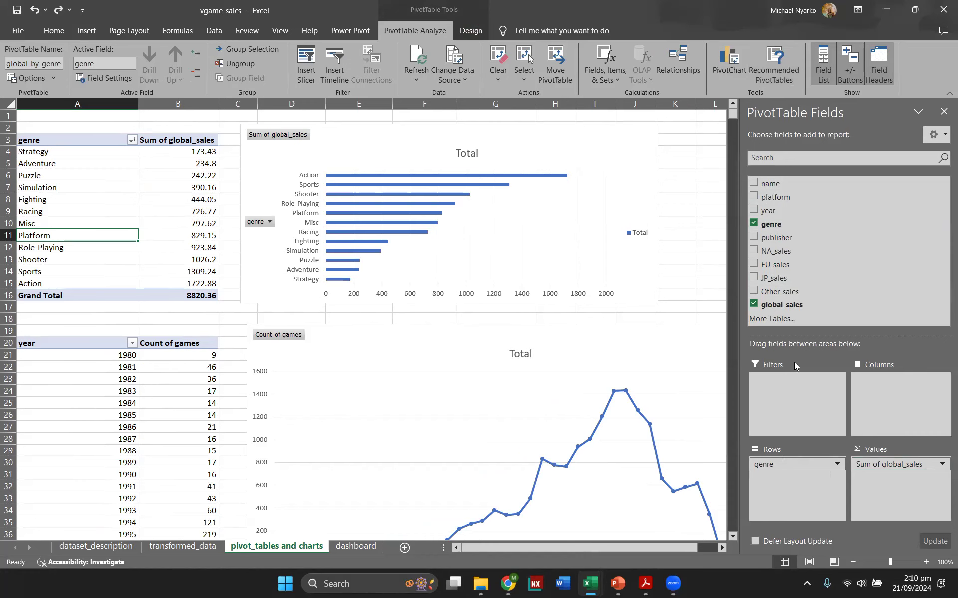
{"action": "left_click", "coordinate": [691, 189]}
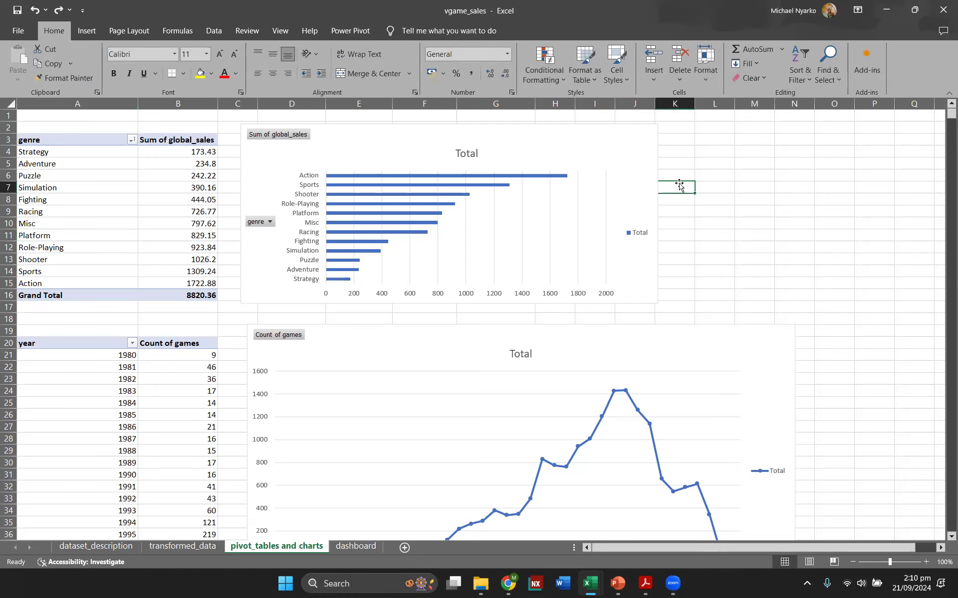
- Outline the range A1:W3 on the dashboard worksheet with an outside border as a header area
{"action": "scroll", "coordinate": [679, 184], "scroll_direction": "down", "scroll_amount": 7}
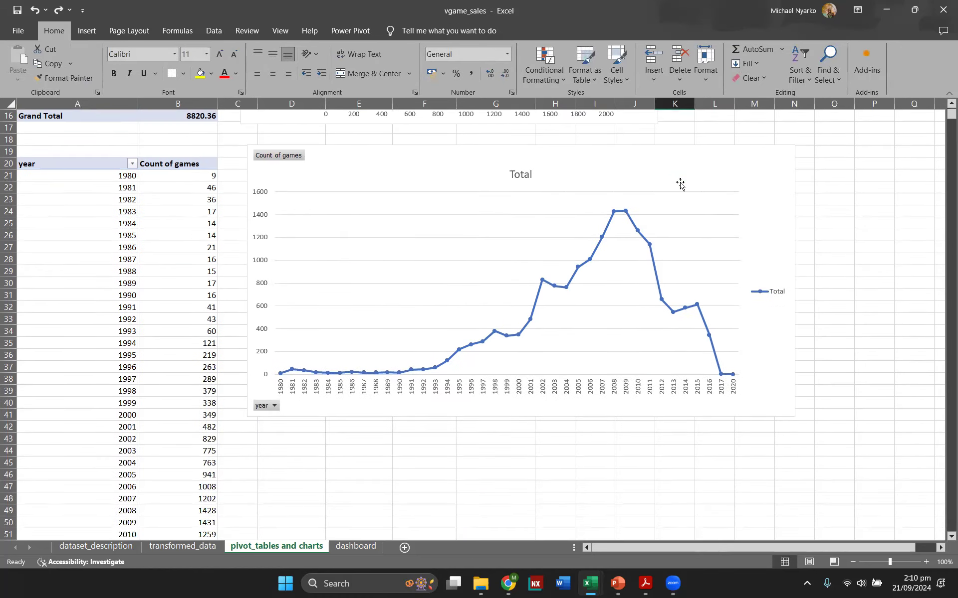
{"action": "scroll", "coordinate": [546, 323], "scroll_direction": "up", "scroll_amount": 3}
{"action": "scroll", "coordinate": [546, 323], "scroll_direction": "down", "scroll_amount": 10}
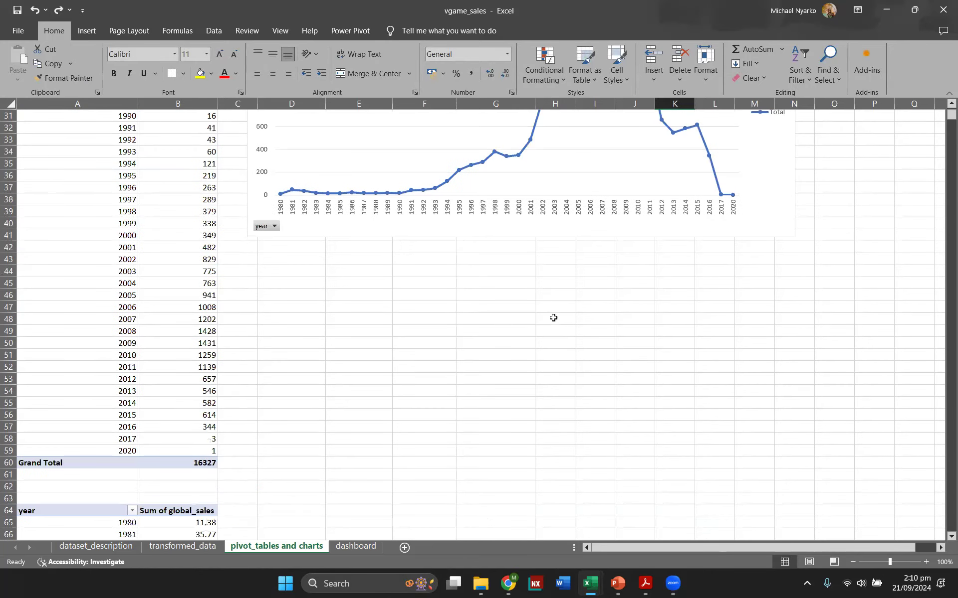
{"action": "left_click", "coordinate": [356, 546]}
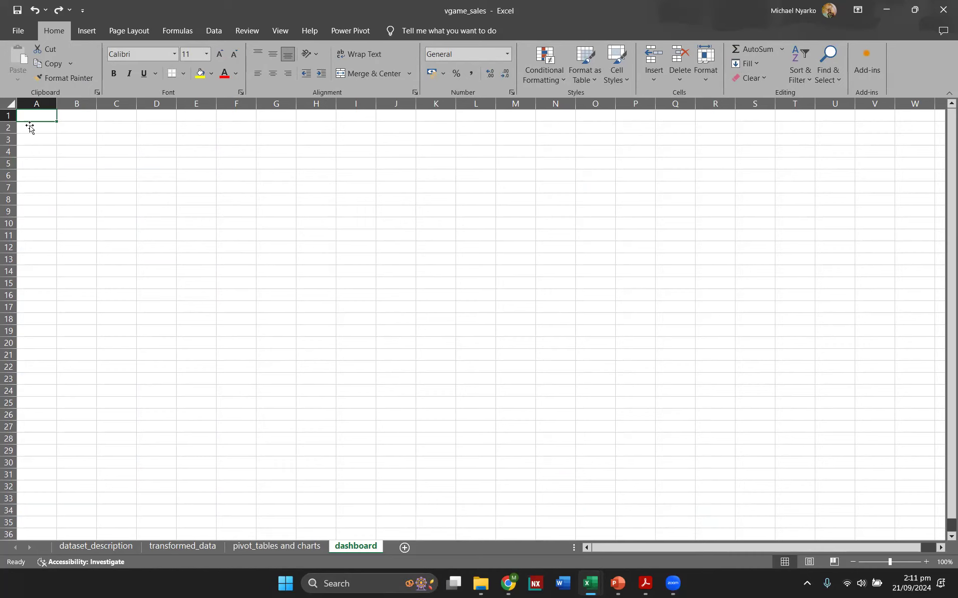
{"action": "mouse_move", "coordinate": [31, 117]}
{"action": "left_mouse_down"}
{"action": "mouse_move", "coordinate": [111, 150]}
{"action": "mouse_move", "coordinate": [449, 169]}
{"action": "mouse_move", "coordinate": [773, 176]}
{"action": "mouse_move", "coordinate": [861, 145]}
{"action": "mouse_move", "coordinate": [901, 144]}
{"action": "left_mouse_up"}
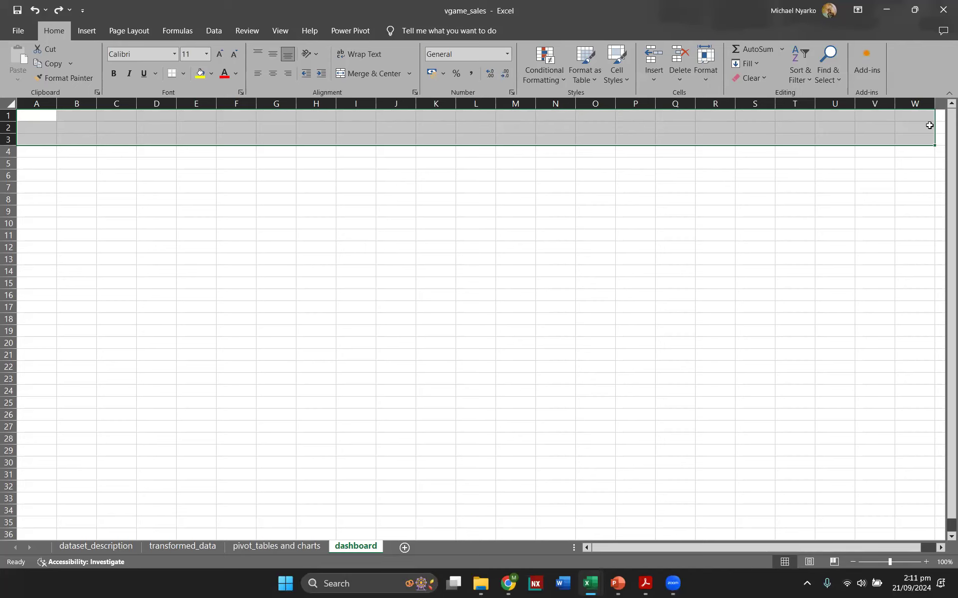
{"action": "key", "text": "Delete"}
{"action": "key", "text": "Down"}
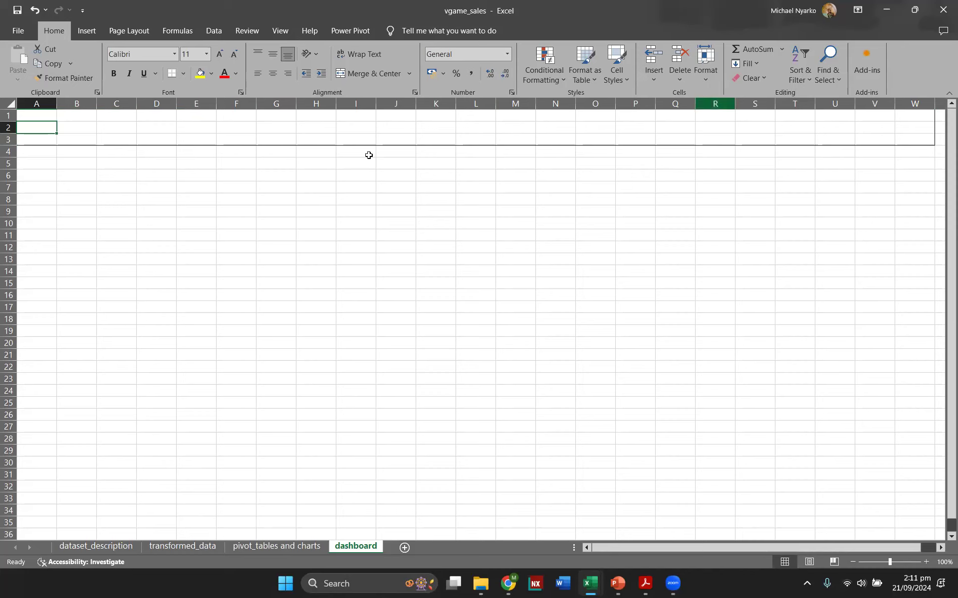
- Try outlining the ranges B5:C7 and F5:G7 with outside borders as boxes below the header area
{"action": "left_click_drag", "start_coordinate": [62, 164], "coordinate": [110, 186]}
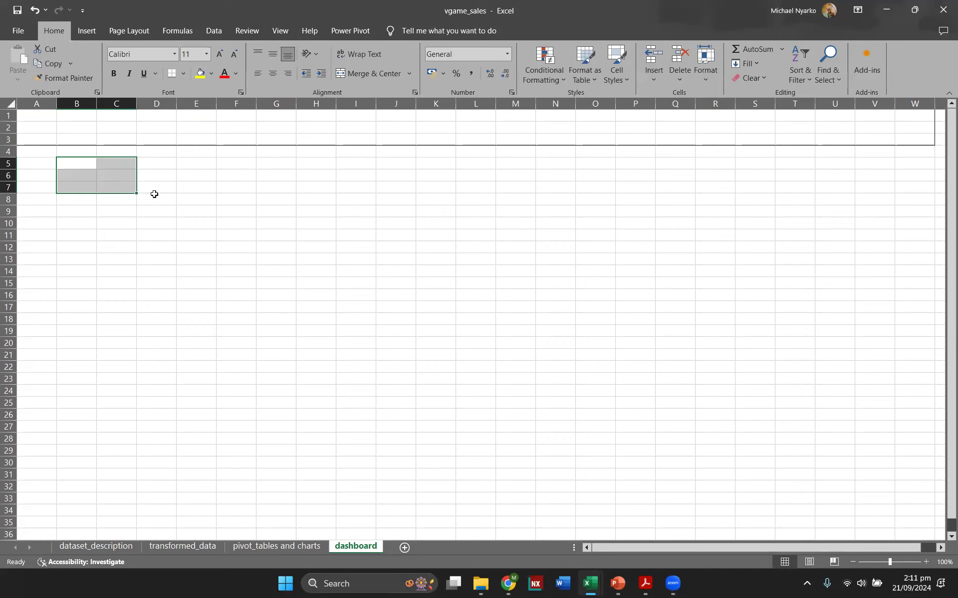
{"action": "left_click_drag", "start_coordinate": [229, 164], "coordinate": [260, 182]}
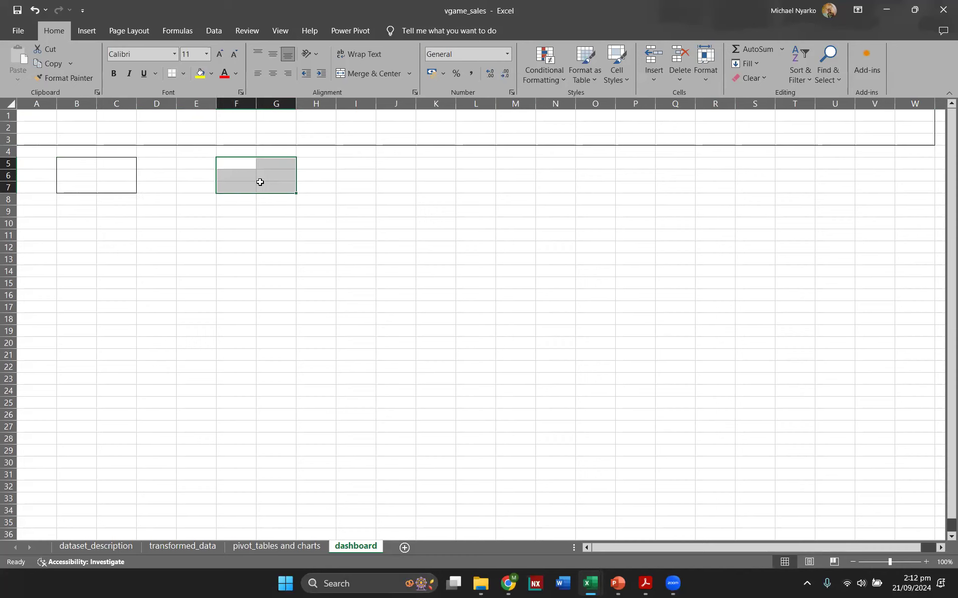
{"action": "key", "text": "ctrl+shift+7"}
{"action": "left_click", "coordinate": [293, 208]}
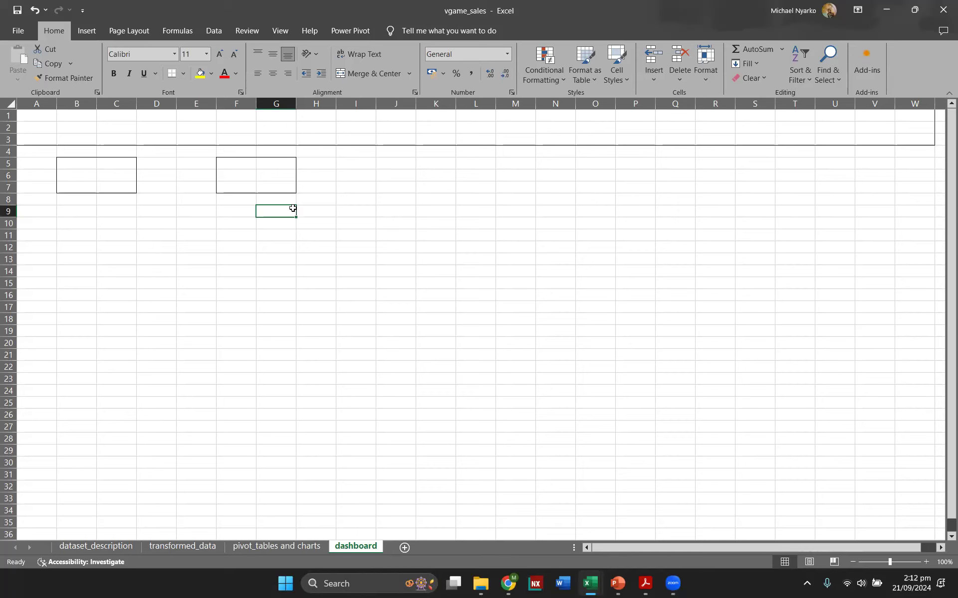
- Undo the box outlines and the header border, and return to the dashboard worksheet
{"action": "key", "text": "ctrl+z"}
{"action": "key", "text": "ctrl+z"}
{"action": "key", "text": "ctrl+z"}
{"action": "key", "text": "ctrl+z"}
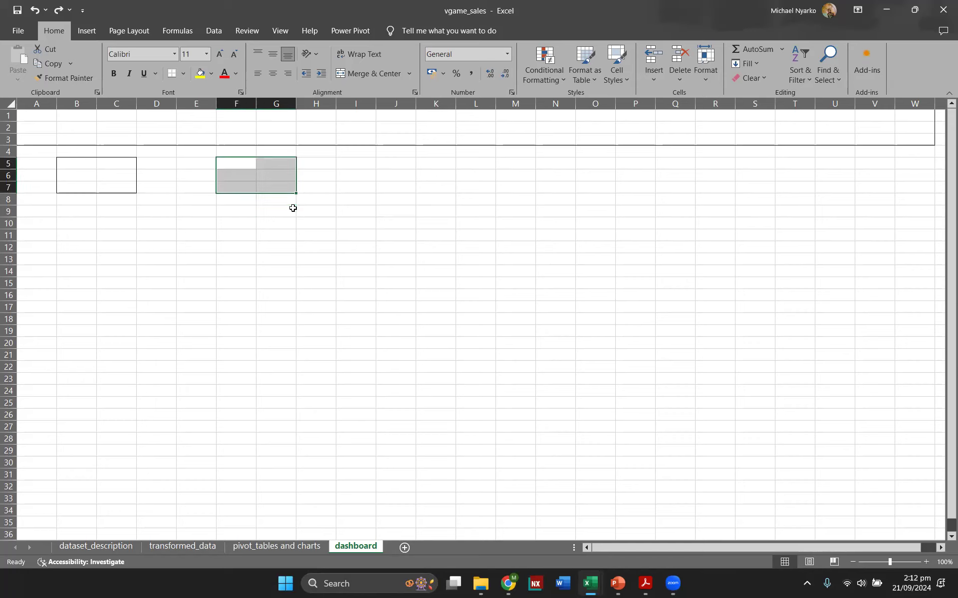
{"action": "key", "text": "ctrl+z"}
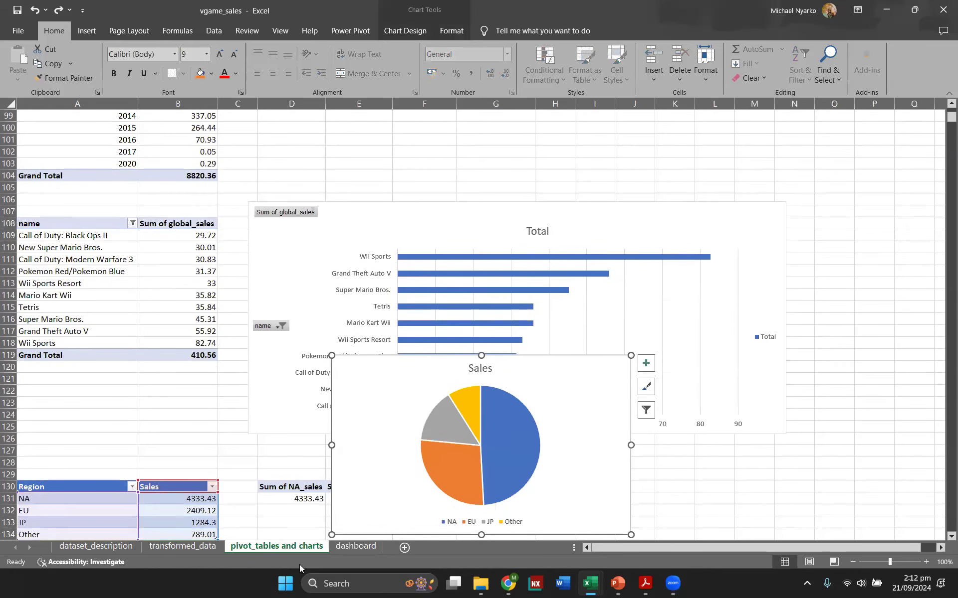
{"action": "left_click", "coordinate": [334, 549]}
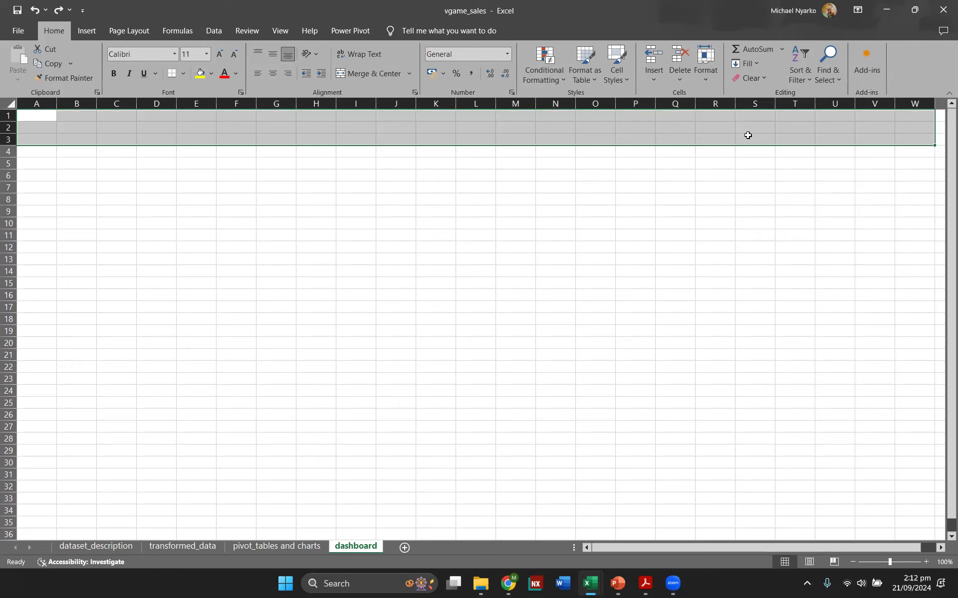
- Merge and center the range A1:W3 and enter the title VIDEO GAME SALES ANALYSIS in it
{"action": "left_click", "coordinate": [385, 74]}
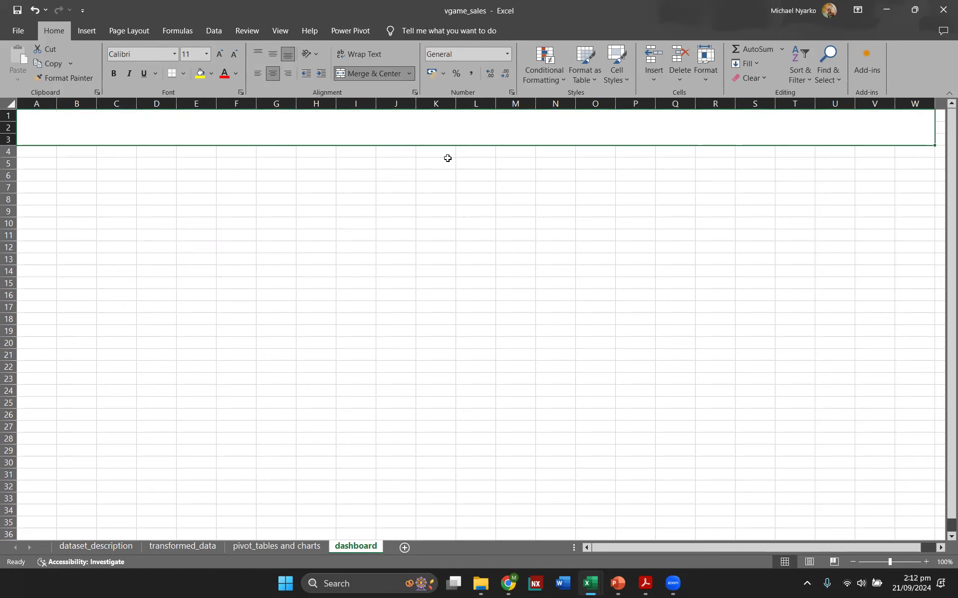
{"action": "type", "text": "VID"}
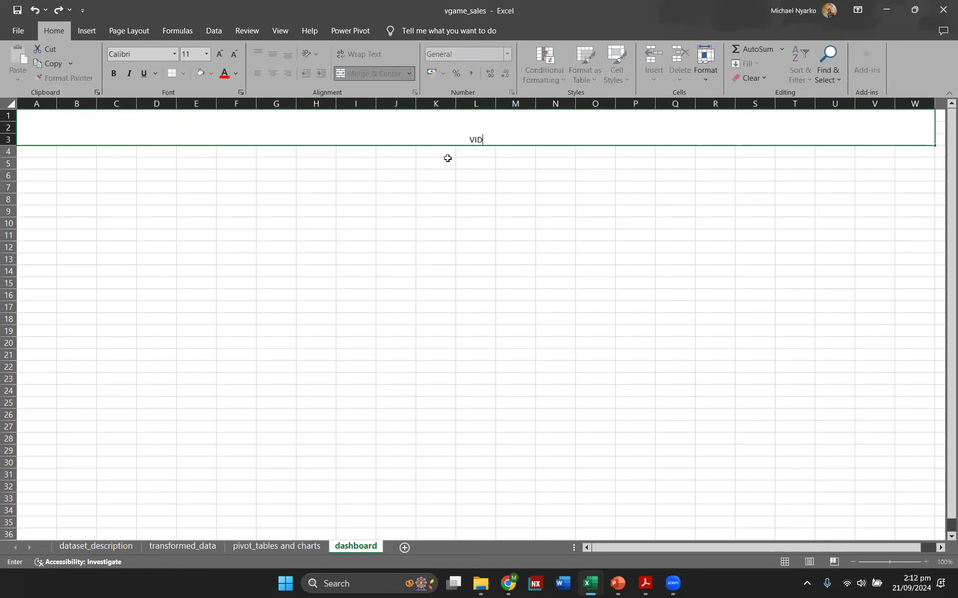
{"action": "type", "text": "EO GAME SALES ANALYSIS"}
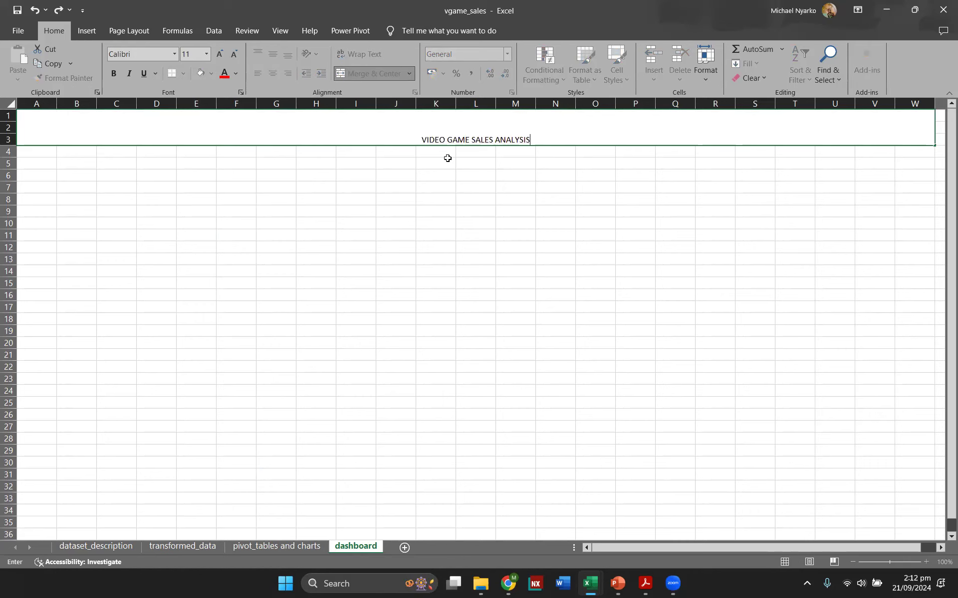
{"action": "key", "text": "Return"}
- Enlarge the dashboard title to font size 28 and center it vertically in its merged cell
{"action": "left_click", "coordinate": [430, 140]}
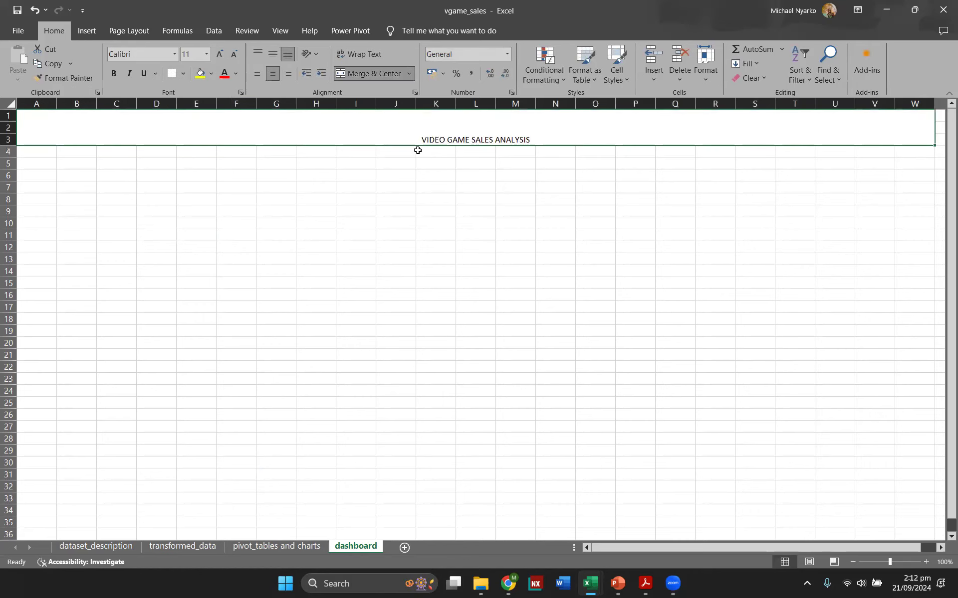
{"action": "left_click", "coordinate": [223, 57]}
{"action": "left_click", "coordinate": [219, 54]}
{"action": "left_click", "coordinate": [220, 53]}
{"action": "left_click", "coordinate": [219, 54]}
{"action": "left_click", "coordinate": [219, 54]}
{"action": "left_click", "coordinate": [220, 53]}
{"action": "left_click", "coordinate": [219, 54]}
{"action": "left_click", "coordinate": [219, 54]}
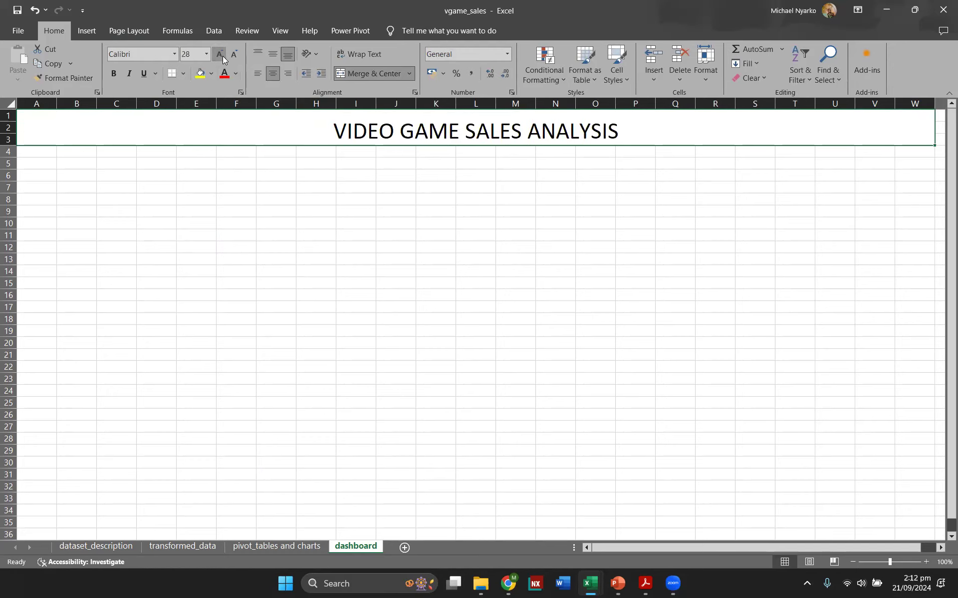
{"action": "left_click", "coordinate": [273, 55]}
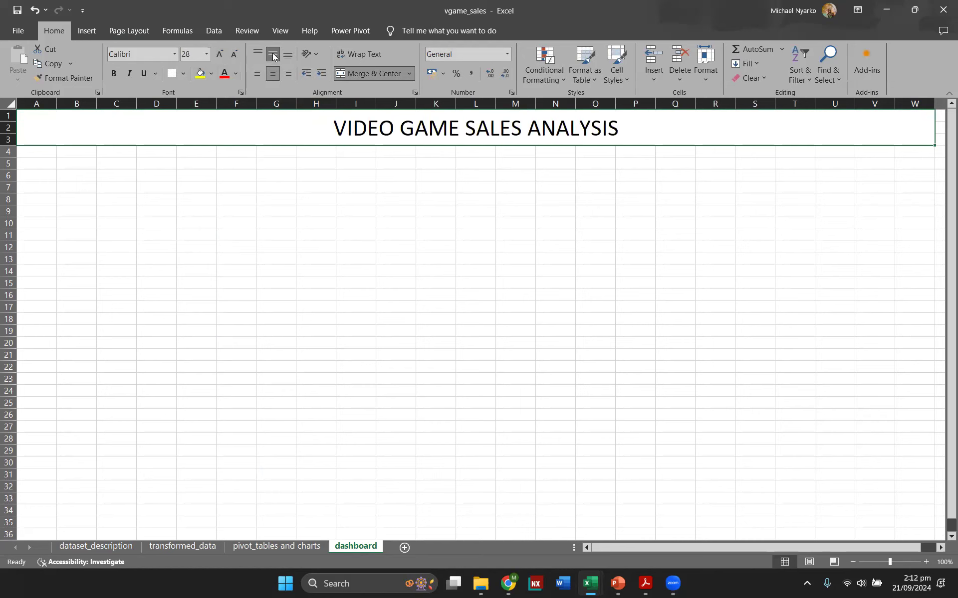
- Set the dashboard title's font to Albertus Extra Bold and its text color to white
{"action": "left_click", "coordinate": [175, 54]}
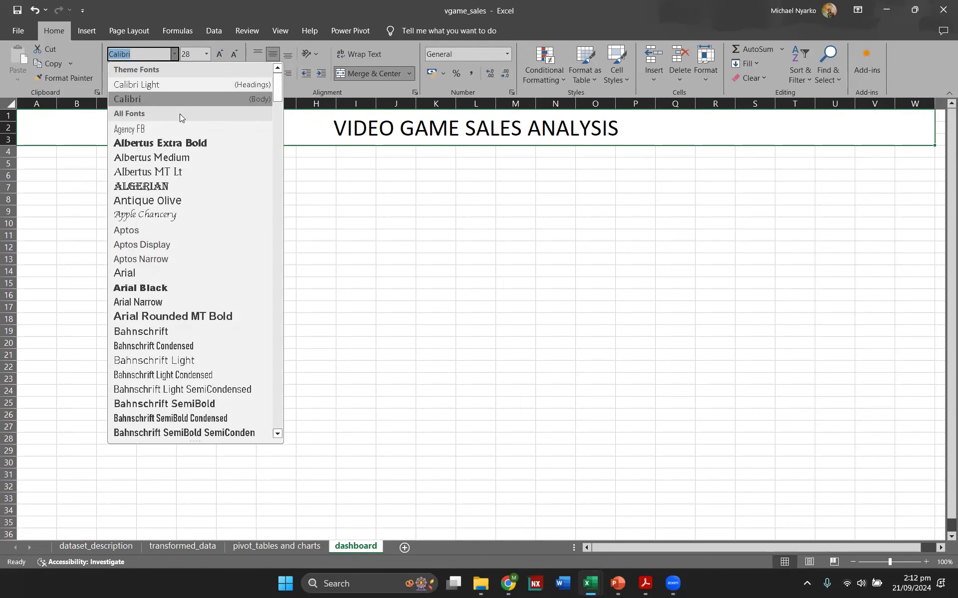
{"action": "left_click", "coordinate": [189, 143]}
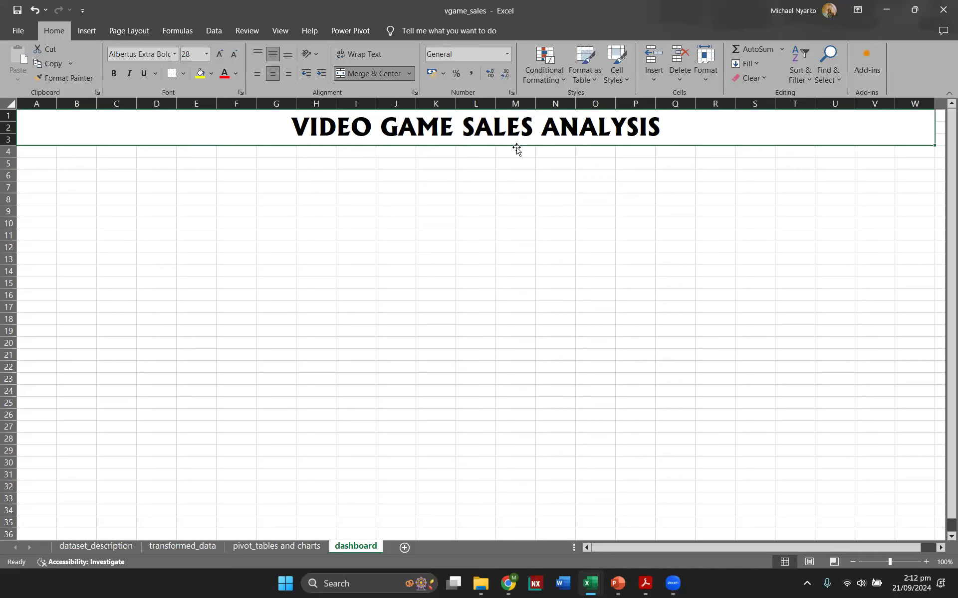
{"action": "left_click", "coordinate": [234, 76]}
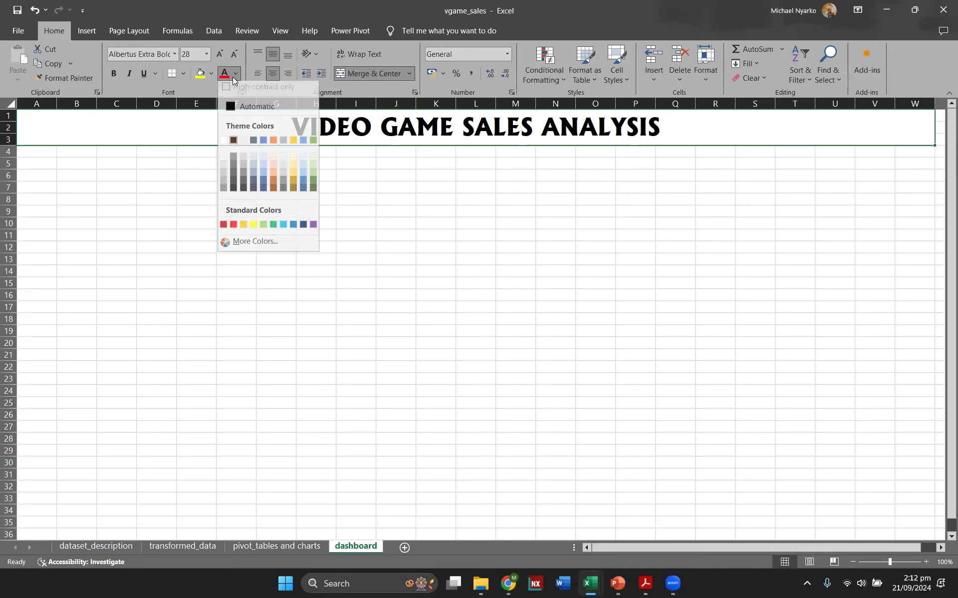
{"action": "left_click", "coordinate": [253, 144]}
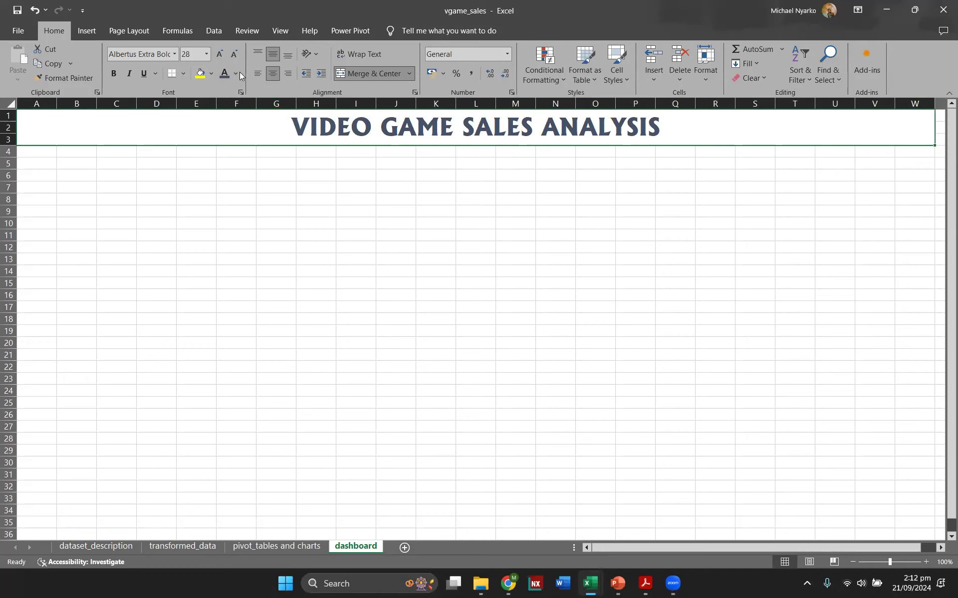
{"action": "left_click", "coordinate": [238, 74]}
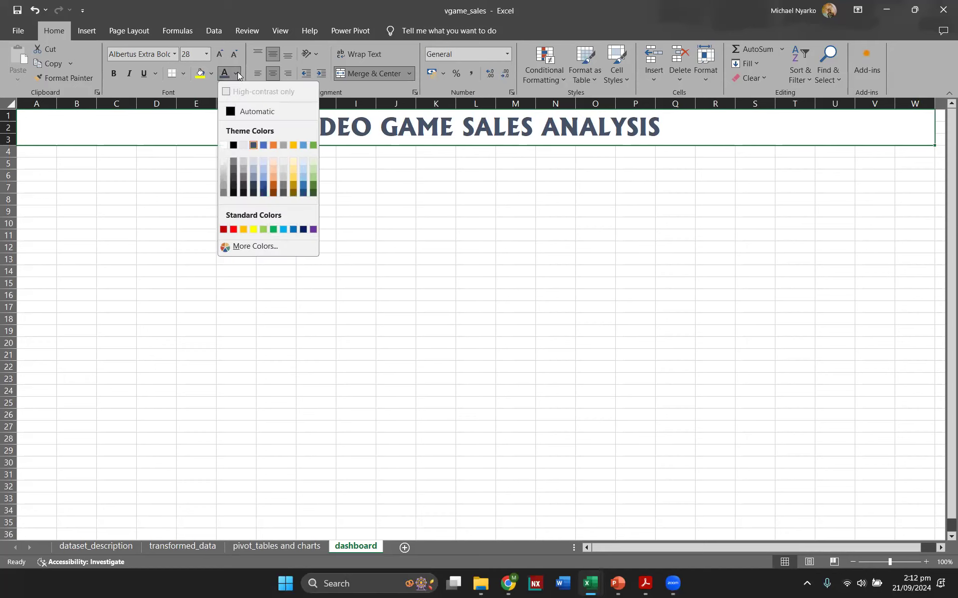
{"action": "left_click", "coordinate": [224, 146]}
- Fill the merged title cell with the theme color Blue-Gray, Text 2
{"action": "left_click", "coordinate": [211, 73]}
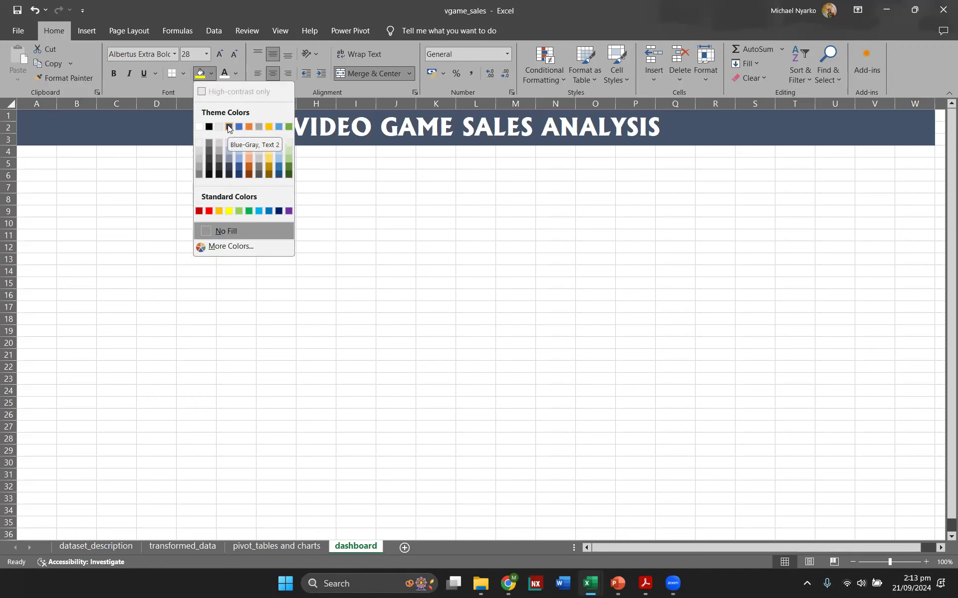
{"action": "left_click", "coordinate": [228, 127]}
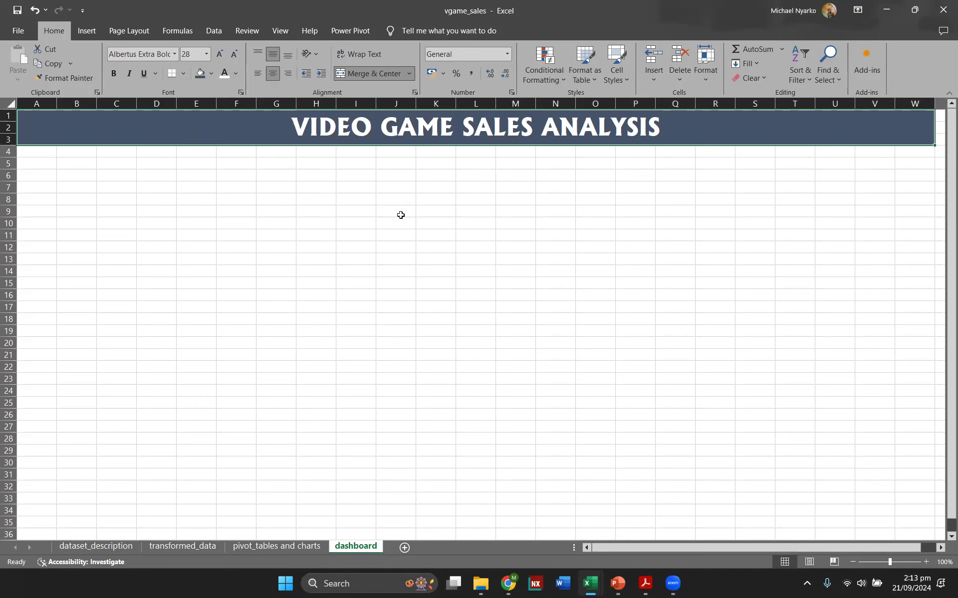
{"action": "left_click", "coordinate": [619, 151]}
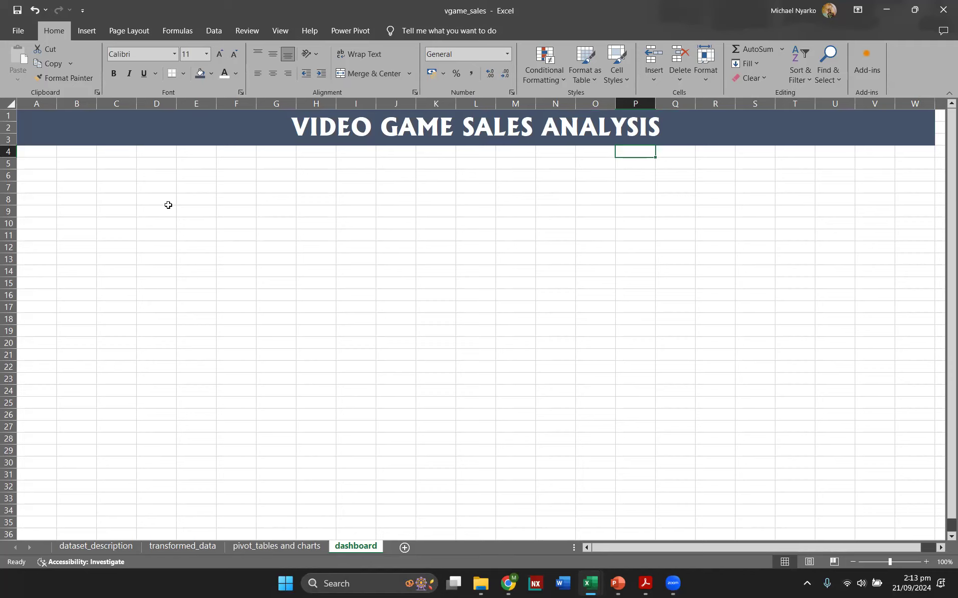
- Enter the labels Globally in cell B7 and Total # games in cell D7 of the dashboard worksheet
{"action": "left_click", "coordinate": [89, 185]}
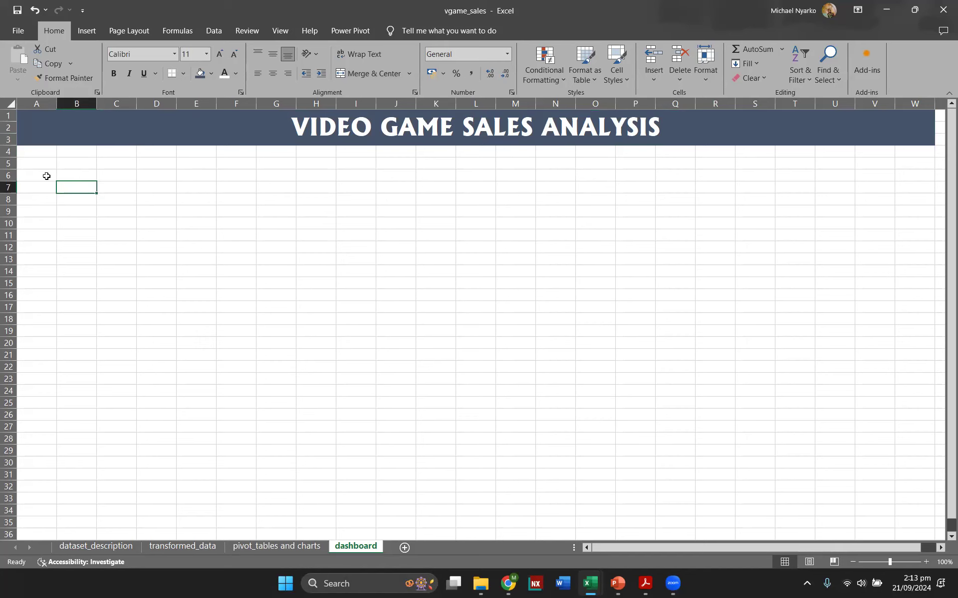
{"action": "type", "text": "Globally"}
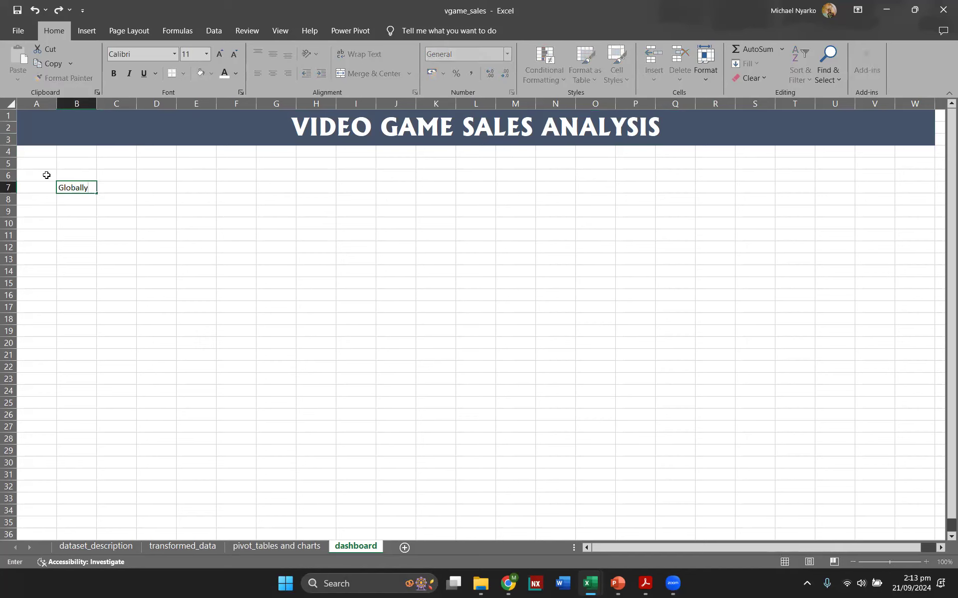
{"action": "key", "text": "Tab"}
{"action": "key", "text": "Tab"}
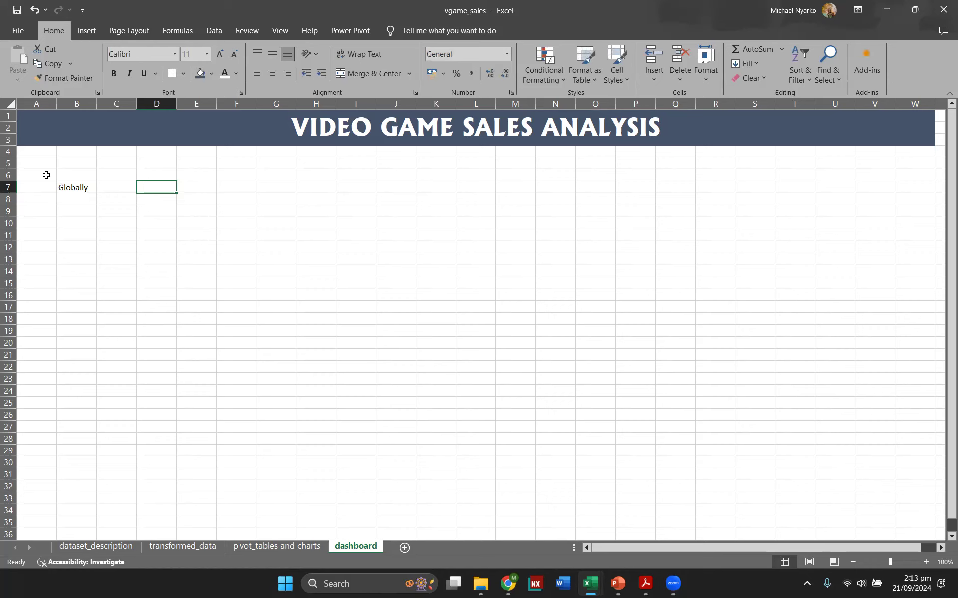
{"action": "type", "text": "Total"}
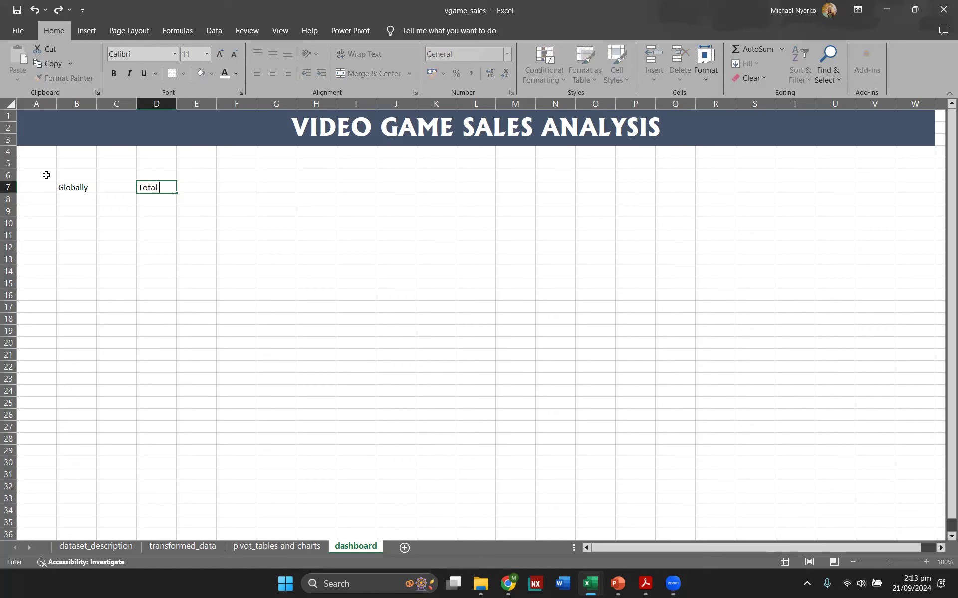
{"action": "type", "text": " # gam3"}
{"action": "key", "text": "BackSpace"}
{"action": "type", "text": "es"}
{"action": "key", "text": "Tab"}
{"action": "type", "text": "`"}
{"action": "key", "text": "Escape"}
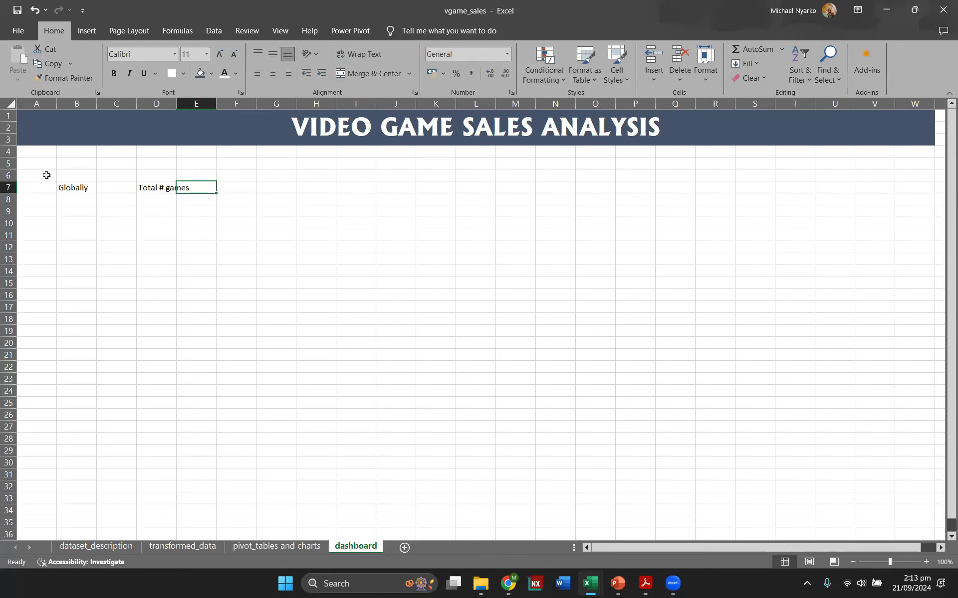
{"action": "key", "text": "Tab"}
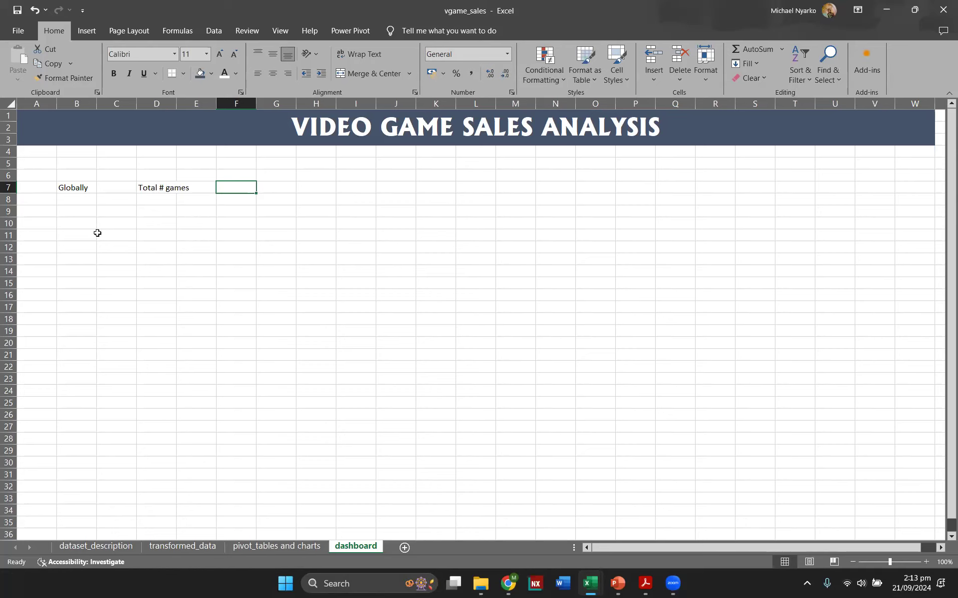
- Clear the labels from cells B7 and D7
{"action": "left_click", "coordinate": [92, 187]}
{"action": "key", "text": "Delete"}
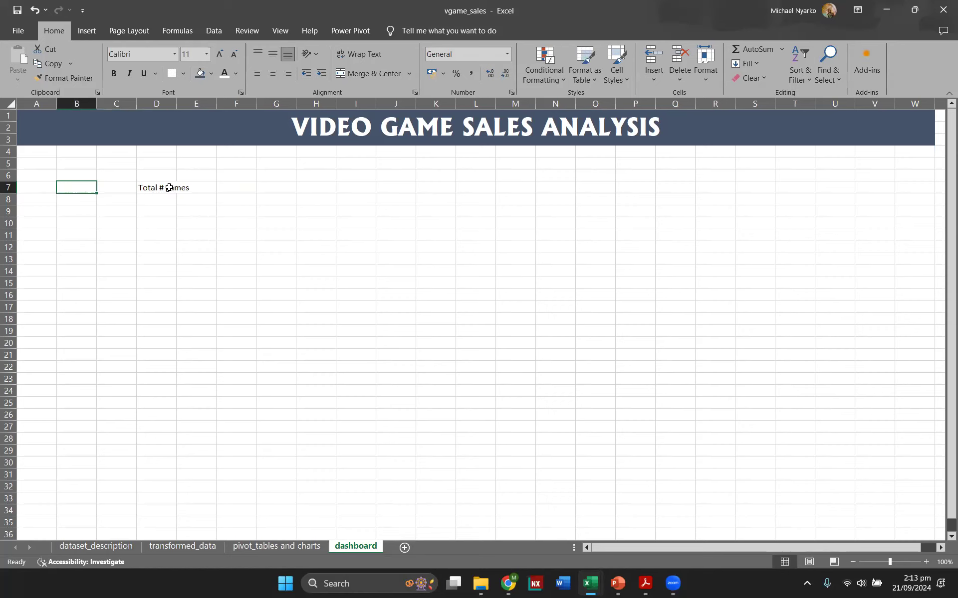
{"action": "left_click", "coordinate": [167, 190]}
{"action": "key", "text": "Delete"}
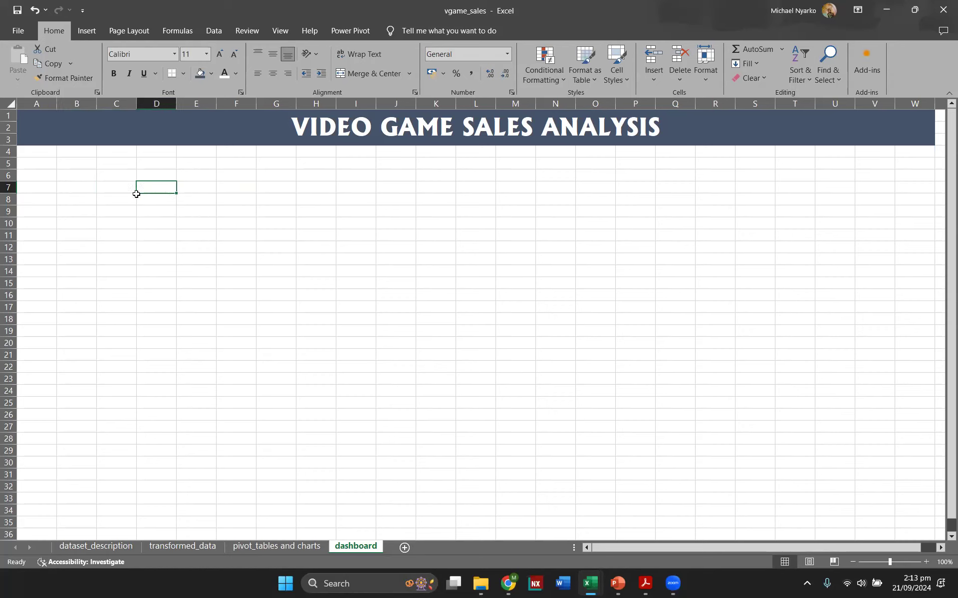
- Draw a rounded rectangle shape below the title, spanning about rows 6 to 8 across columns B to D
{"action": "left_click", "coordinate": [92, 32]}
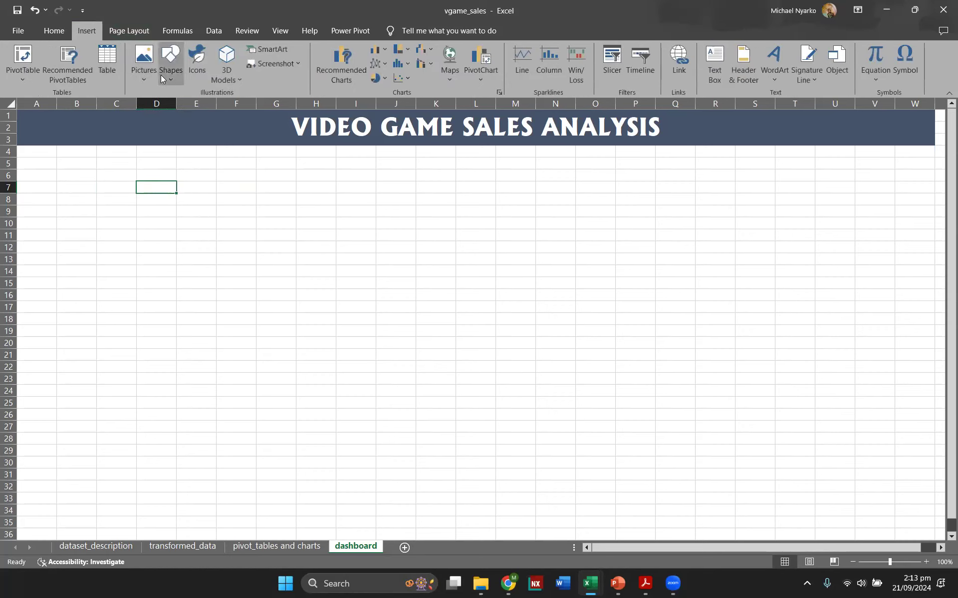
{"action": "left_click", "coordinate": [164, 76]}
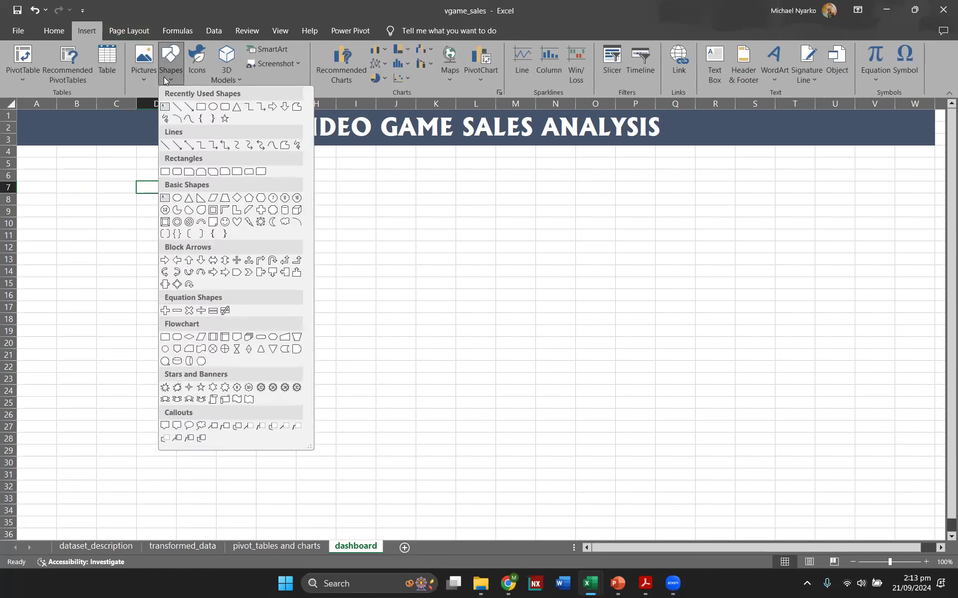
{"action": "left_click", "coordinate": [225, 106]}
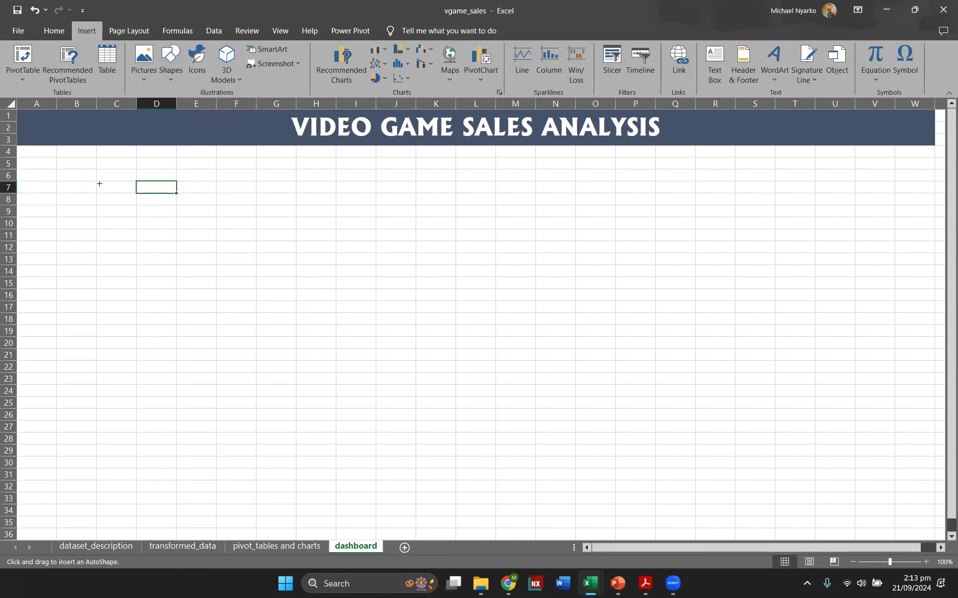
{"action": "left_click_drag", "start_coordinate": [72, 169], "coordinate": [158, 205]}
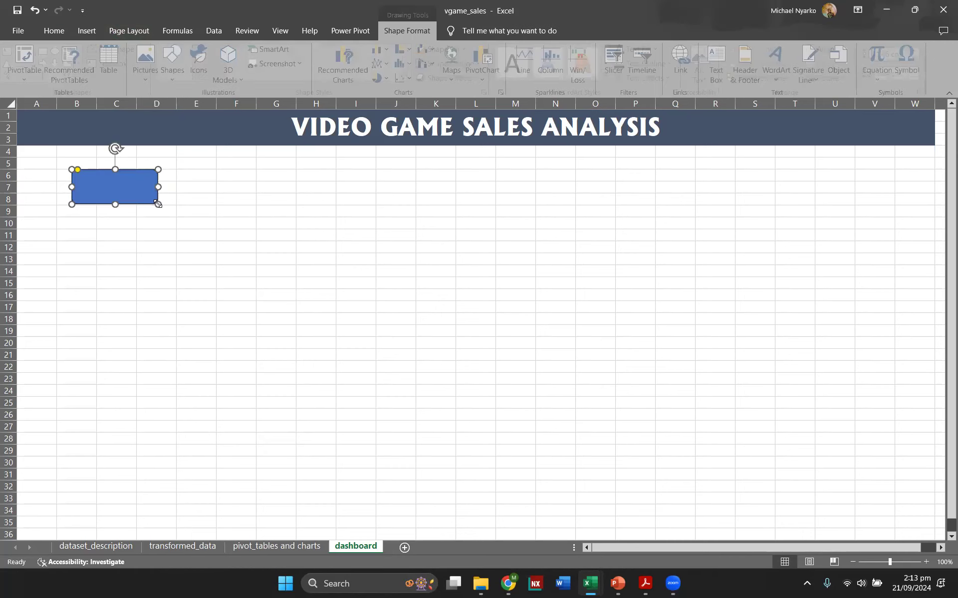
- Look up the global sales grand total on the pivot_tables and charts worksheet and enter $8820.06 in the dashboard's rounded rectangle
{"action": "left_click", "coordinate": [286, 548]}
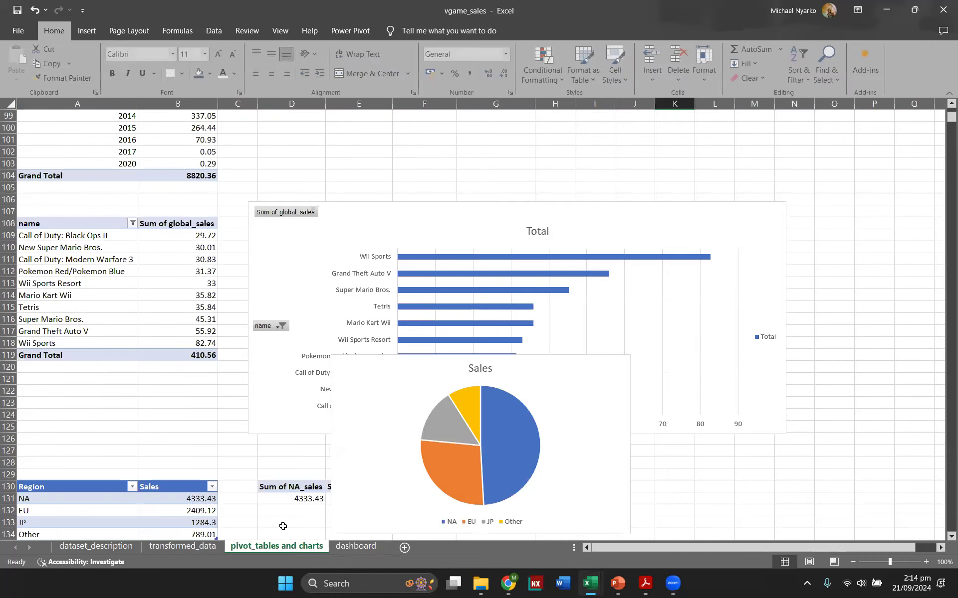
{"action": "scroll", "coordinate": [199, 228], "scroll_direction": "up", "scroll_amount": 10}
{"action": "scroll", "coordinate": [199, 229], "scroll_direction": "down", "scroll_amount": 20}
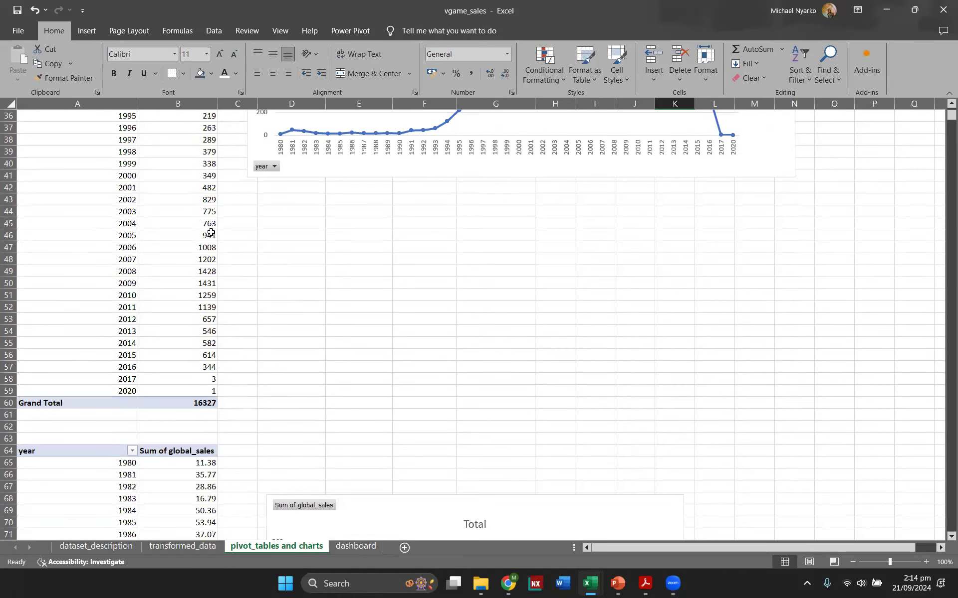
{"action": "scroll", "coordinate": [199, 270], "scroll_direction": "down", "scroll_amount": 4}
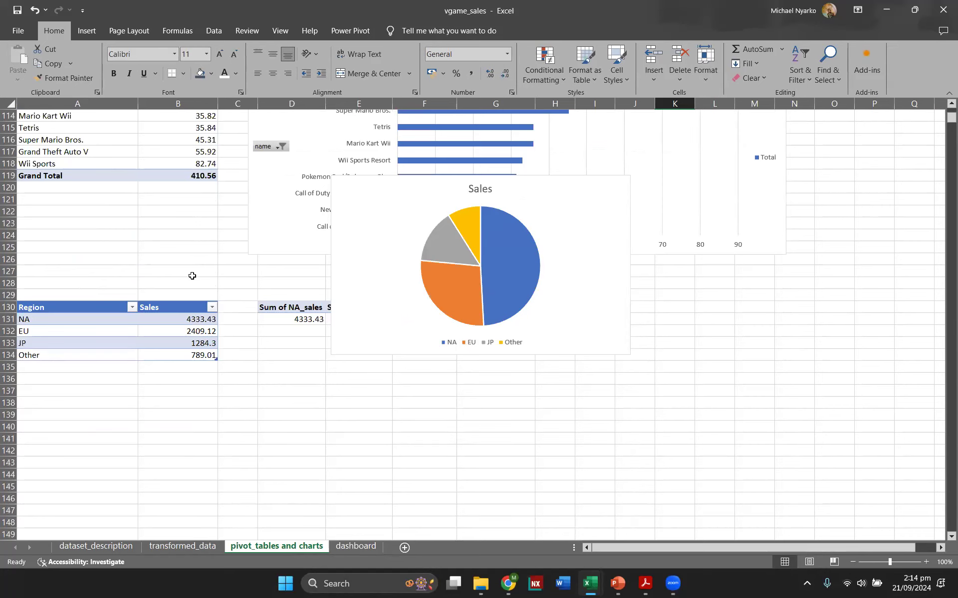
{"action": "scroll", "coordinate": [192, 280], "scroll_direction": "up", "scroll_amount": 20}
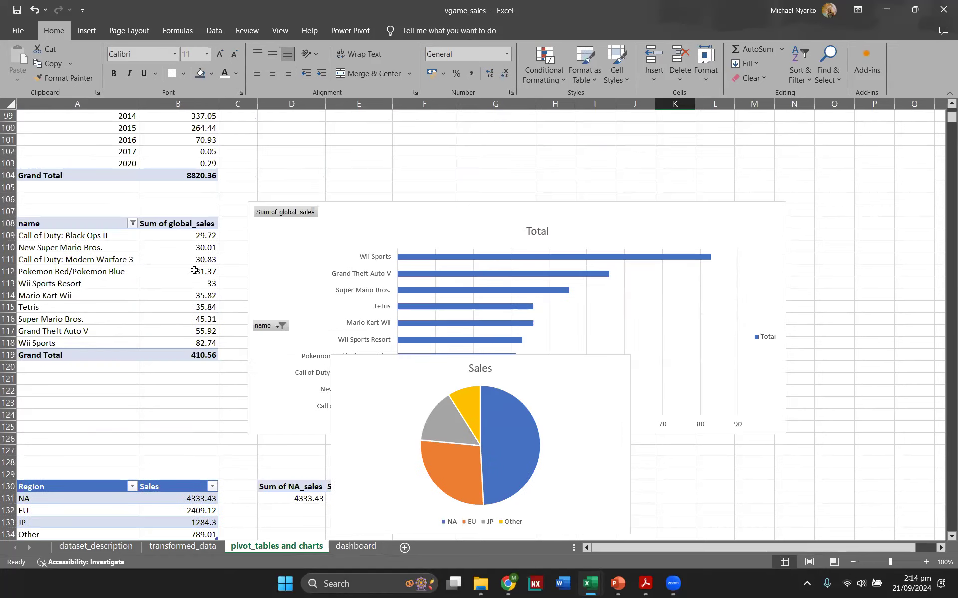
{"action": "scroll", "coordinate": [194, 270], "scroll_direction": "up", "scroll_amount": 7}
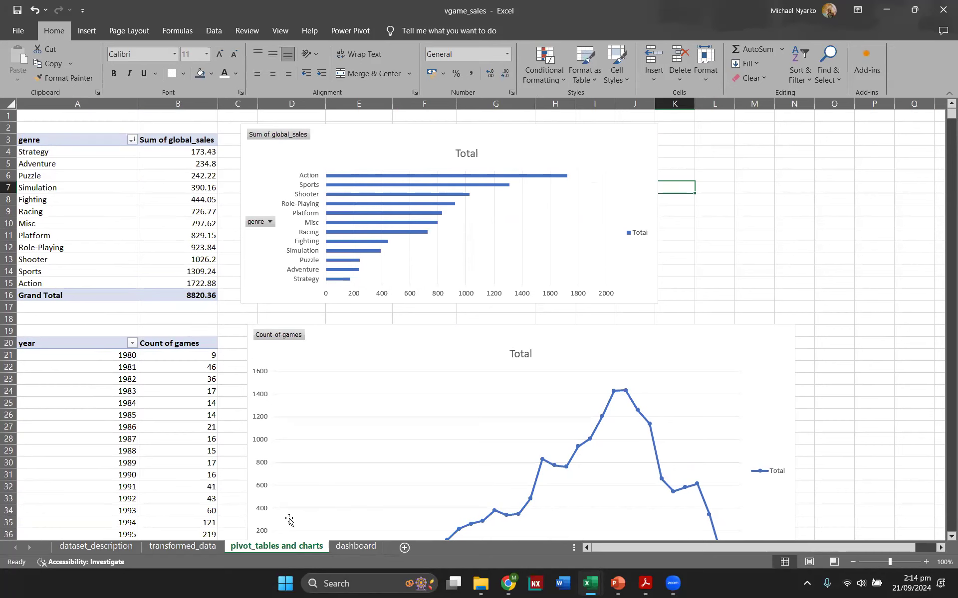
{"action": "left_click", "coordinate": [355, 546]}
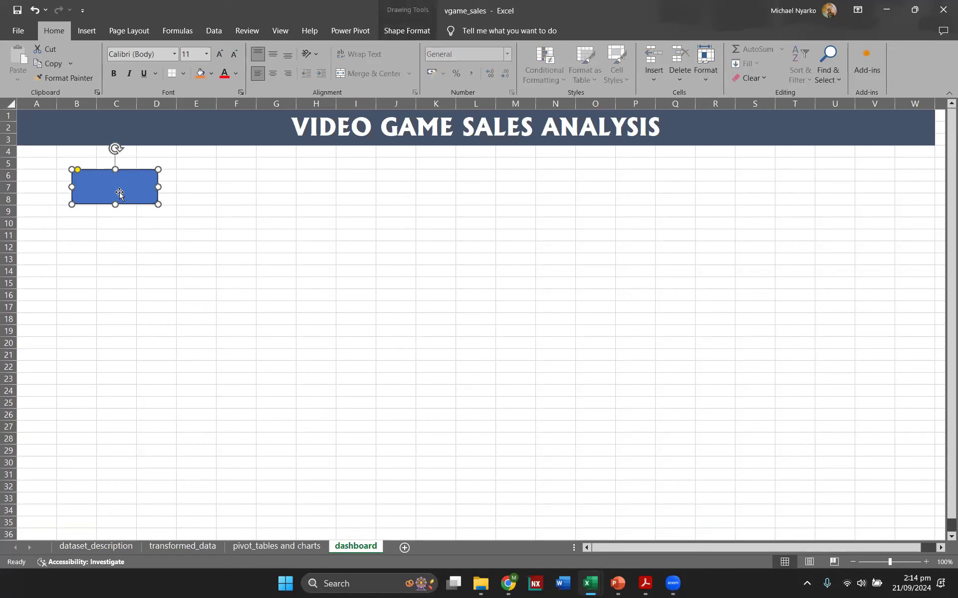
{"action": "type", "text": "$"}
{"action": "left_click", "coordinate": [154, 258]}
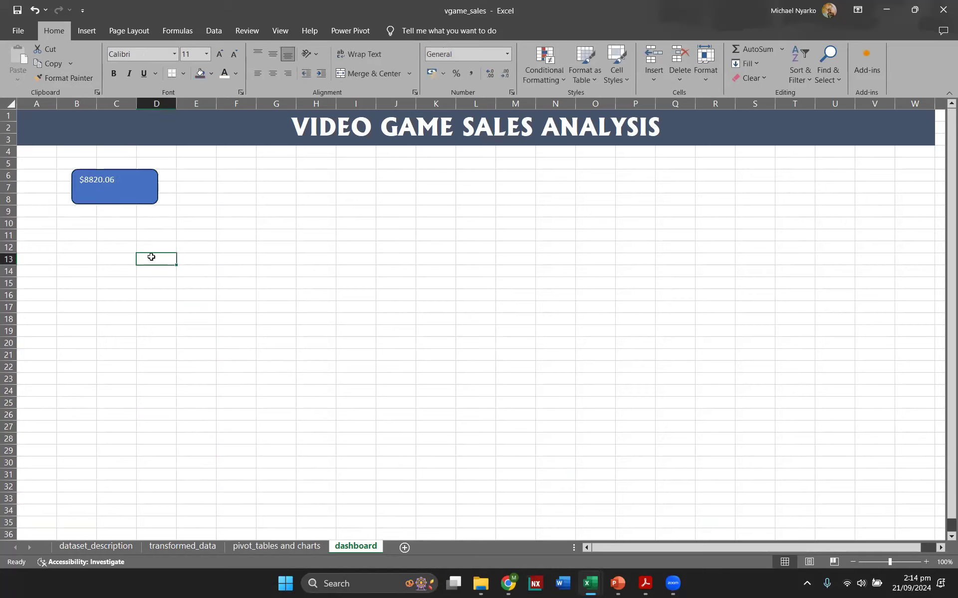
- Center the rounded rectangle's text horizontally and vertically, and place the text cursor in front of the amount
{"action": "left_click", "coordinate": [123, 206]}
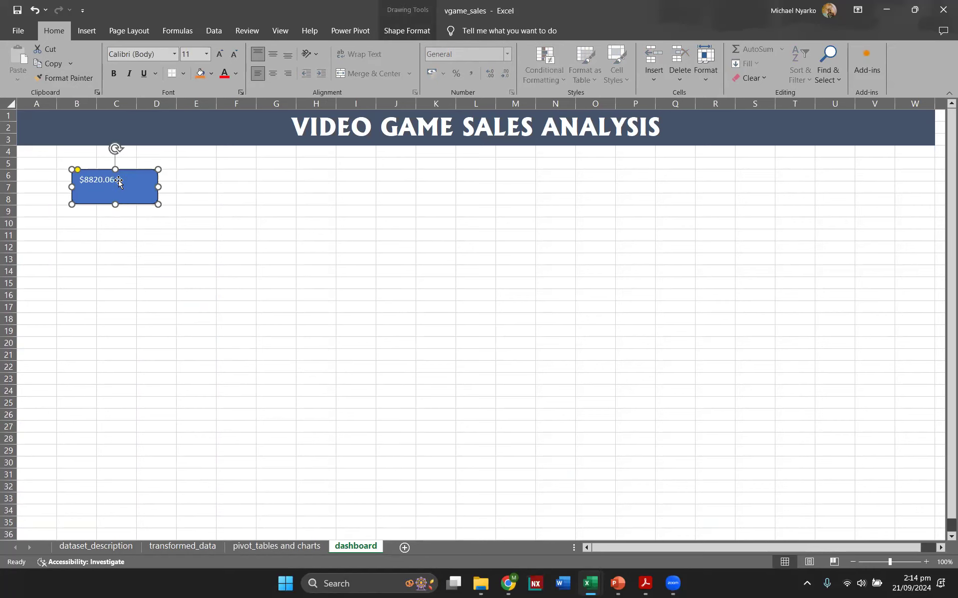
{"action": "left_click", "coordinate": [273, 73]}
{"action": "left_click", "coordinate": [271, 55]}
{"action": "left_click", "coordinate": [190, 202]}
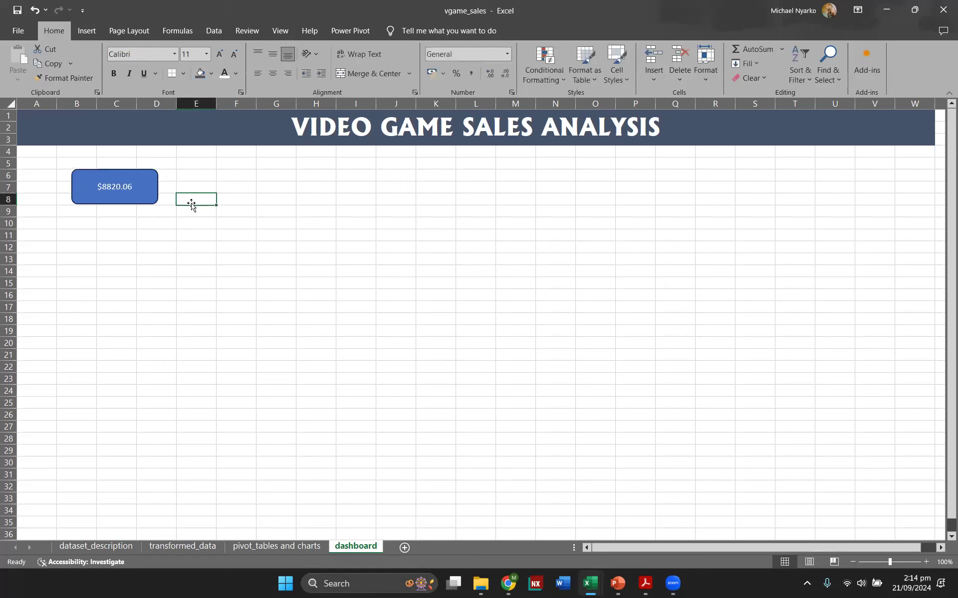
{"action": "left_click", "coordinate": [133, 186]}
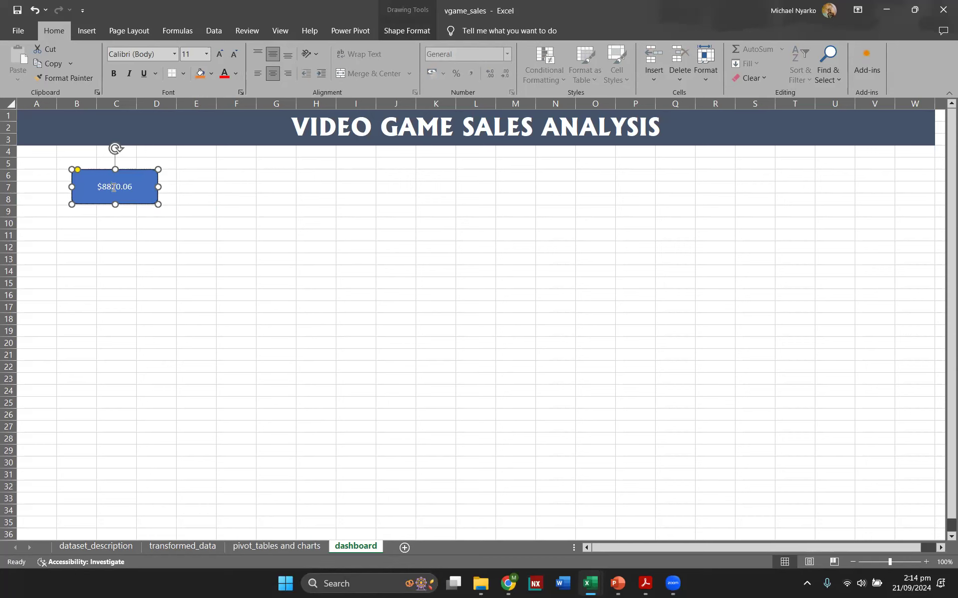
{"action": "left_click", "coordinate": [99, 188]}
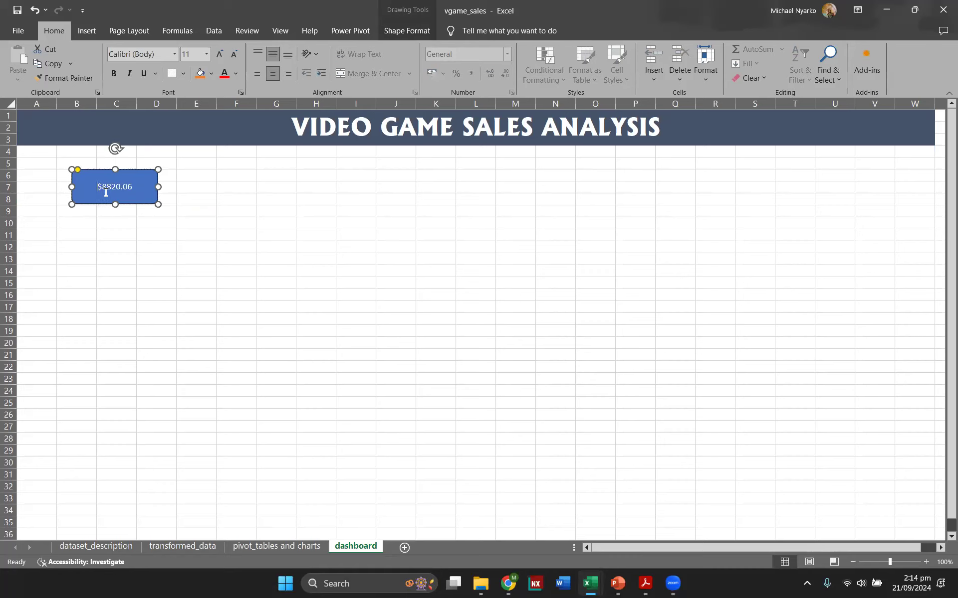
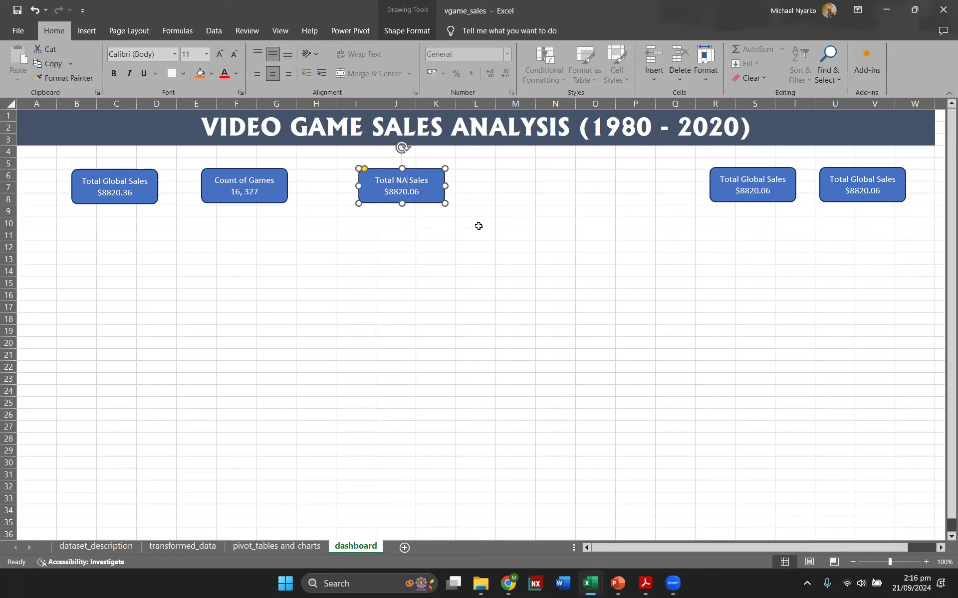
- Relabel the two remaining Total Global Sales copies in columns R to W as Total EU Sales and Total JP Sales
{"action": "left_click", "coordinate": [501, 193]}
{"action": "left_click", "coordinate": [714, 184]}
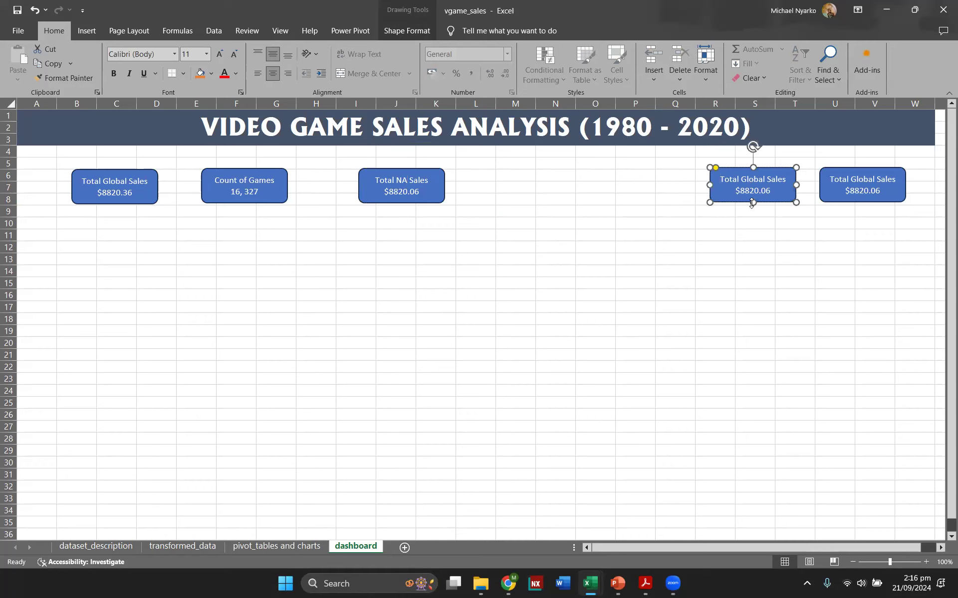
{"action": "double_click", "coordinate": [754, 180]}
{"action": "type", "text": "NA"}
{"action": "key", "text": "BackSpace"}
{"action": "type", "text": "E"}
{"action": "double_click", "coordinate": [860, 179]}
{"action": "type", "text": "JP"}
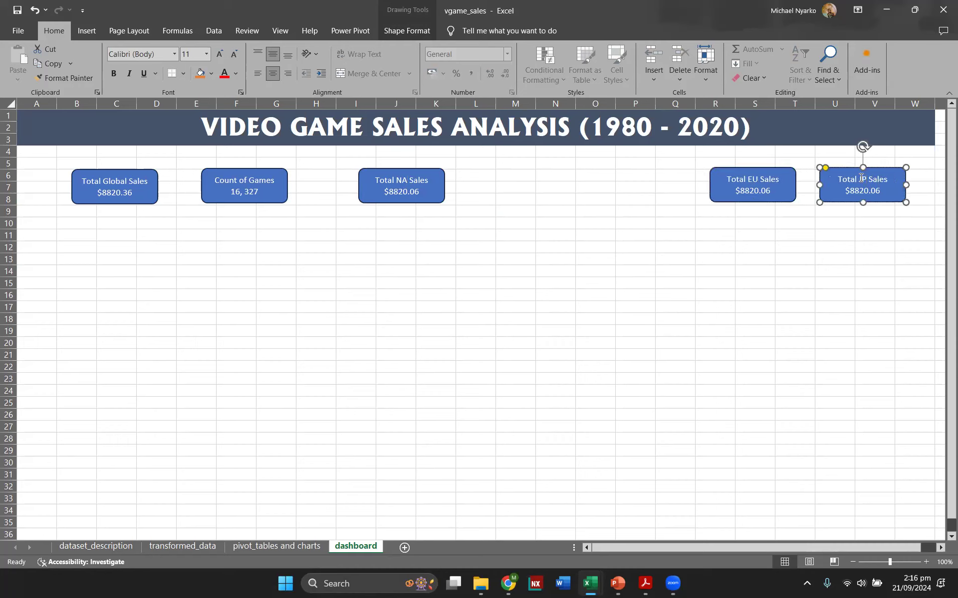
- Move the Total EU Sales card to about columns M to O and the Total JP Sales card to about columns R to T
{"action": "left_click", "coordinate": [717, 234]}
{"action": "mouse_move", "coordinate": [752, 167]}
{"action": "left_mouse_down"}
{"action": "mouse_move", "coordinate": [567, 179]}
{"action": "mouse_move", "coordinate": [555, 169]}
{"action": "left_mouse_up"}
{"action": "left_click", "coordinate": [827, 180]}
{"action": "left_click_drag", "start_coordinate": [828, 182], "coordinate": [705, 182]}
- Duplicate the Total JP Sales card, relabel the copy Total Other Sales and place it at about columns U to V
{"action": "key", "text": "ctrl+d"}
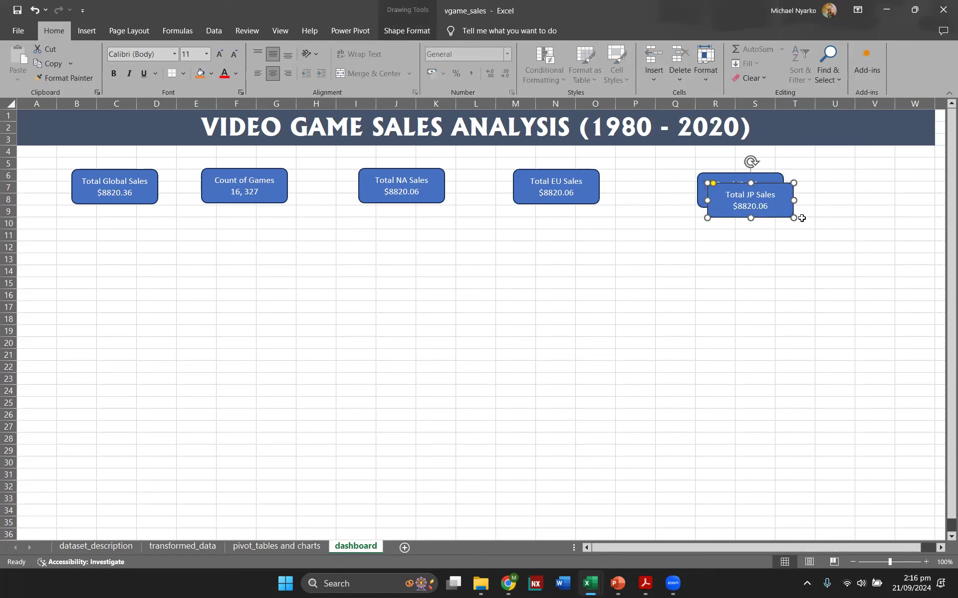
{"action": "double_click", "coordinate": [752, 194]}
{"action": "type", "text": "Other"}
{"action": "left_click", "coordinate": [675, 296]}
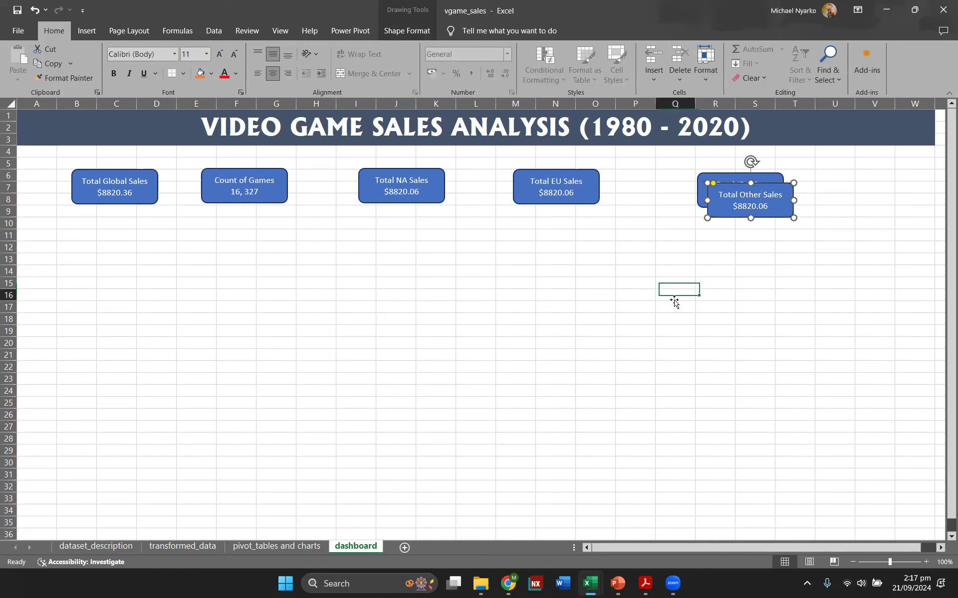
{"action": "left_click", "coordinate": [773, 198]}
{"action": "left_click_drag", "start_coordinate": [778, 185], "coordinate": [882, 173]}
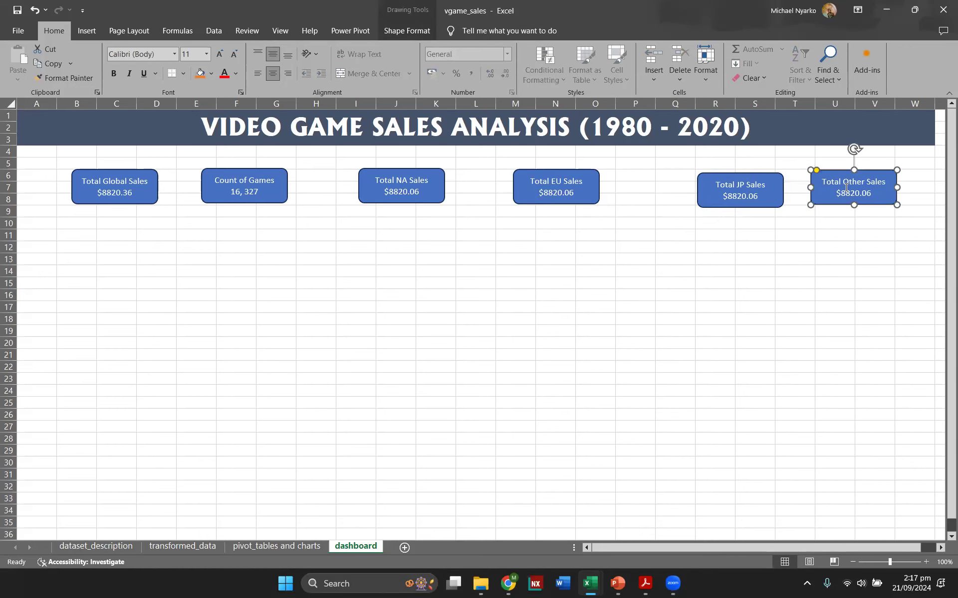
- Look up the regional sales table on the pivot_tables and charts worksheet and set the Total NA Sales card's amount to $4333.43
{"action": "left_click", "coordinate": [276, 547]}
{"action": "scroll", "coordinate": [221, 399], "scroll_direction": "up", "scroll_amount": 4}
{"action": "scroll", "coordinate": [228, 418], "scroll_direction": "down", "scroll_amount": 20}
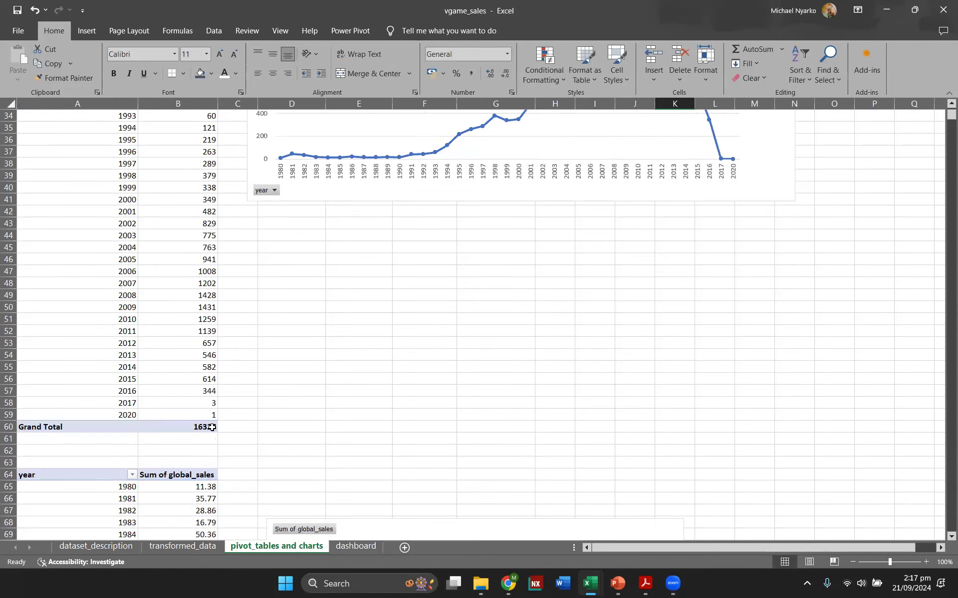
{"action": "scroll", "coordinate": [243, 438], "scroll_direction": "down", "scroll_amount": 8}
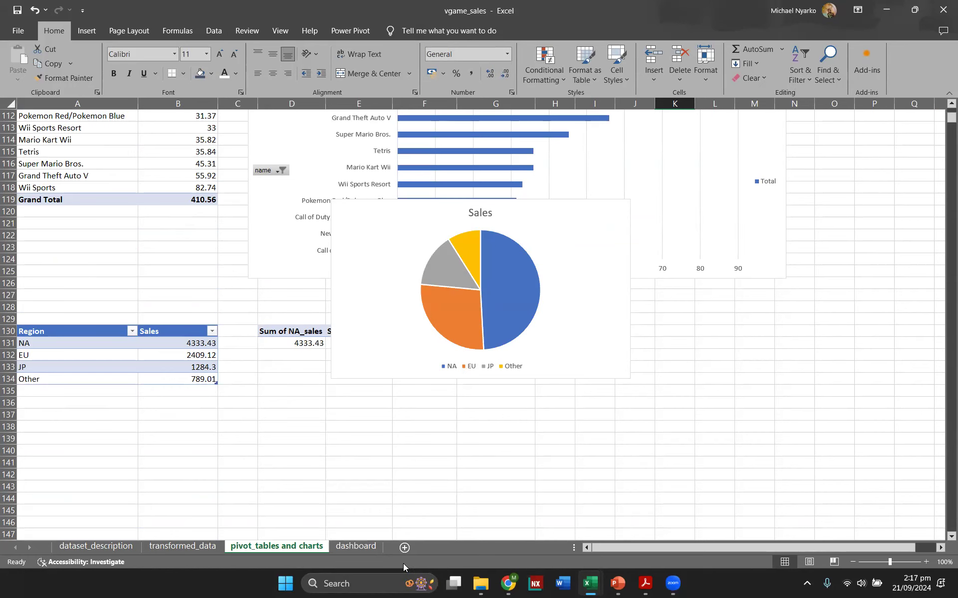
{"action": "left_click", "coordinate": [368, 546]}
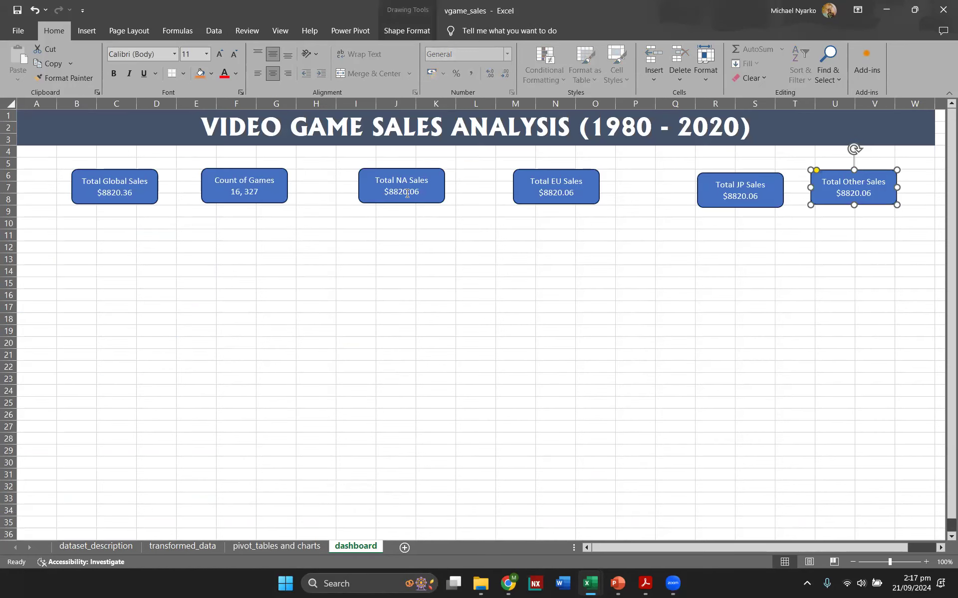
{"action": "left_click", "coordinate": [407, 193]}
{"action": "key", "text": "BackSpace"}
{"action": "key", "text": "BackSpace"}
{"action": "key", "text": "BackSpace"}
{"action": "key", "text": "BackSpace"}
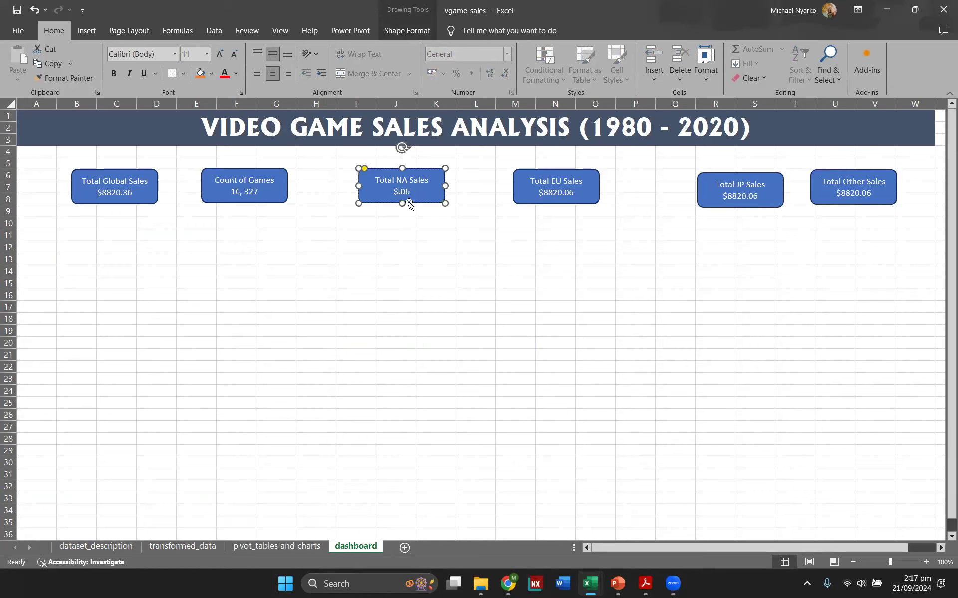
{"action": "type", "text": "4333"}
{"action": "key", "text": "End"}
{"action": "key", "text": "BackSpace"}
{"action": "key", "text": "BackSpace"}
{"action": "type", "text": "43"}
- Set the amount in the Total EU Sales card to $2402.12
{"action": "left_click", "coordinate": [561, 194]}
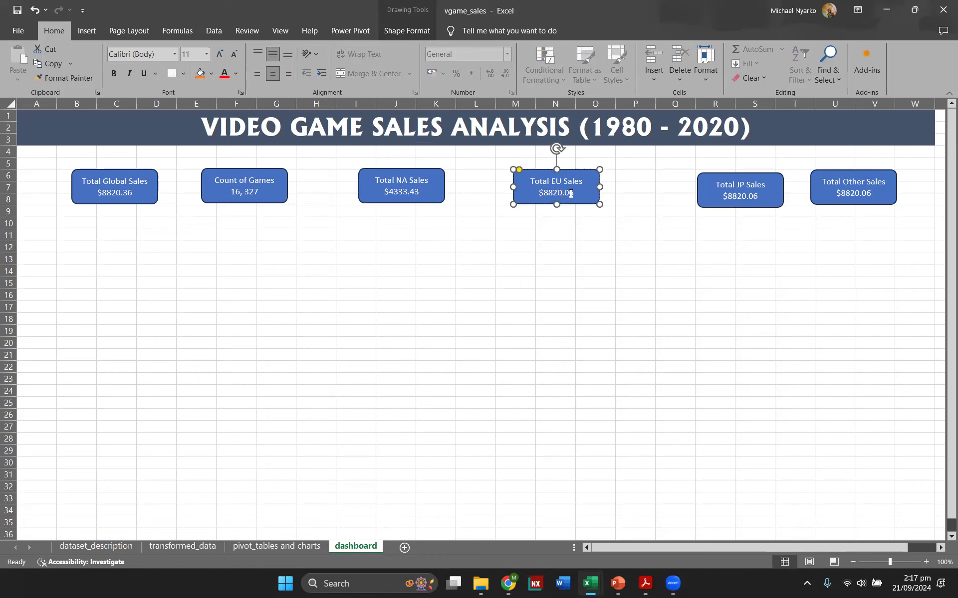
{"action": "key", "text": "BackSpace"}
{"action": "key", "text": "BackSpace"}
{"action": "key", "text": "BackSpace"}
{"action": "key", "text": "BackSpace"}
{"action": "type", "text": "2402.12"}
{"action": "key", "text": "Delete"}
{"action": "key", "text": "Delete"}
{"action": "key", "text": "Delete"}
- Set the amount in the Total JP Sales card to $1284.3
{"action": "left_click", "coordinate": [756, 196]}
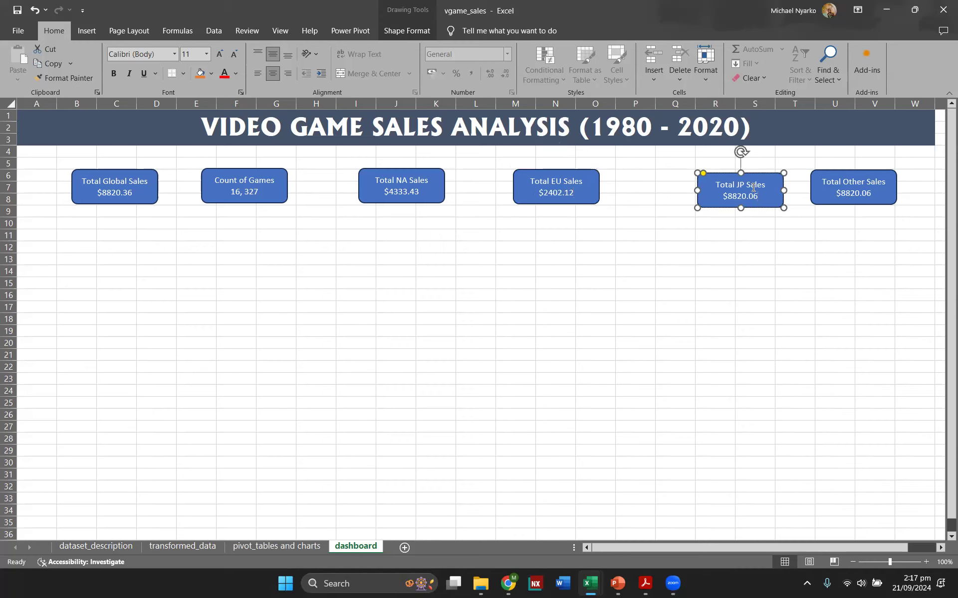
{"action": "key", "text": "BackSpace"}
{"action": "key", "text": "BackSpace"}
{"action": "key", "text": "BackSpace"}
{"action": "key", "text": "BackSpace"}
{"action": "key", "text": "BackSpace"}
{"action": "key", "text": "BackSpace"}
{"action": "type", "text": "1284.3"}
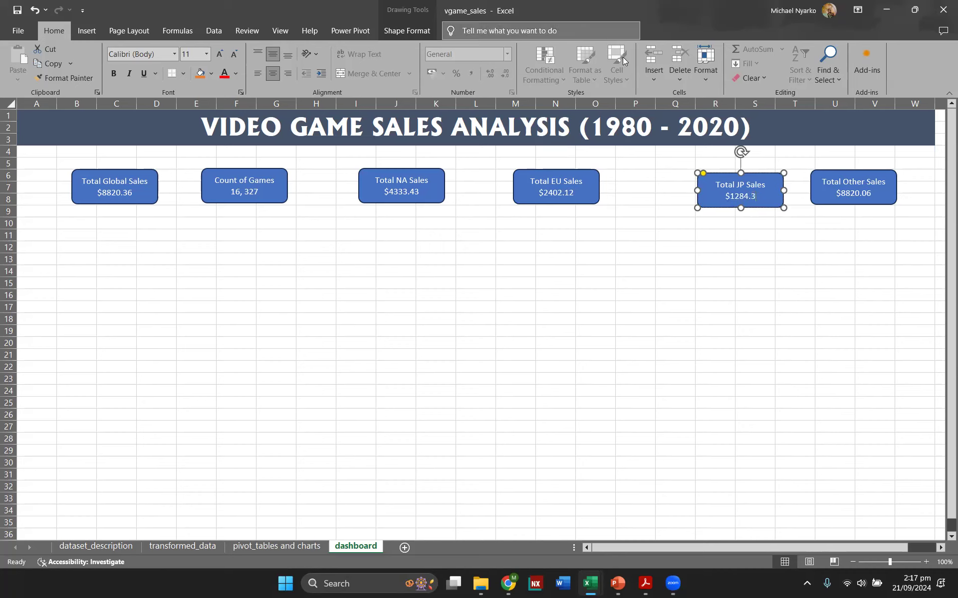
- Set the amount in the Total Other Sales card to $789.01
{"action": "left_click", "coordinate": [857, 194]}
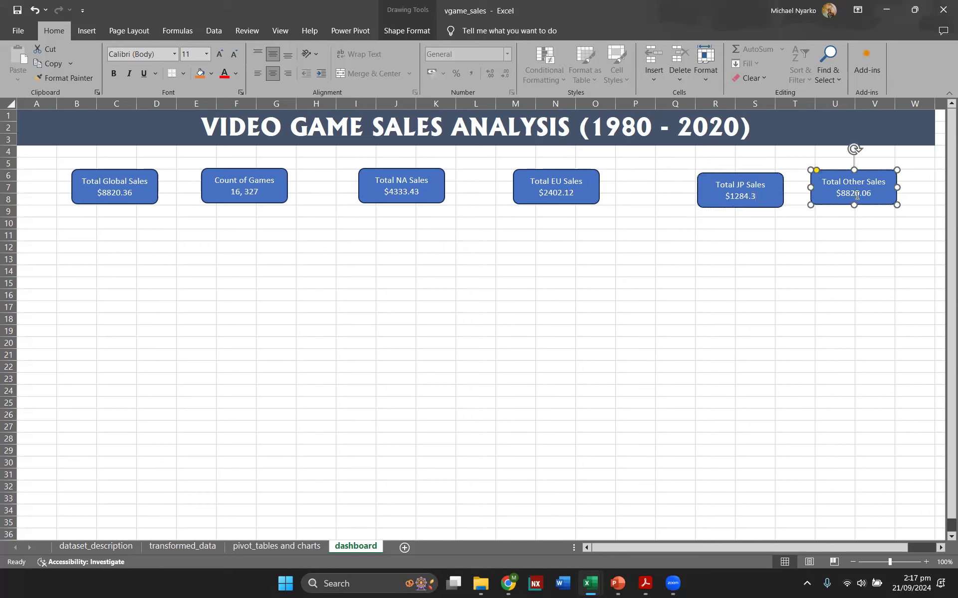
{"action": "key", "text": "BackSpace"}
{"action": "key", "text": "BackSpace"}
{"action": "key", "text": "BackSpace"}
{"action": "key", "text": "BackSpace"}
{"action": "type", "text": "789"}
{"action": "left_click", "coordinate": [650, 176]}
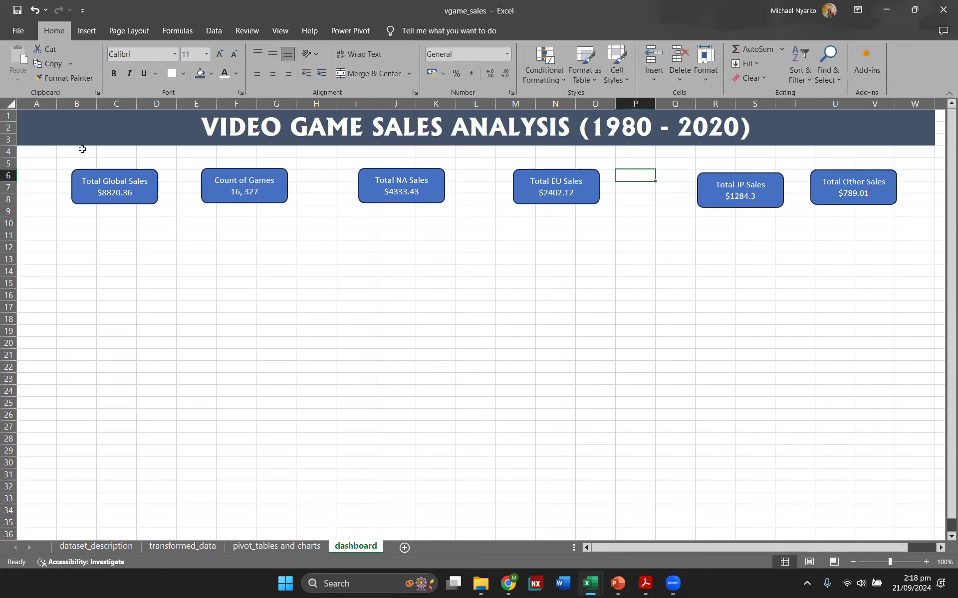
- Move the Total Global Sales card up to just below the title banner, at about rows 4 to 7 in columns B to D
{"action": "left_click_drag", "start_coordinate": [96, 170], "coordinate": [90, 159]}
{"action": "left_click", "coordinate": [265, 175]}
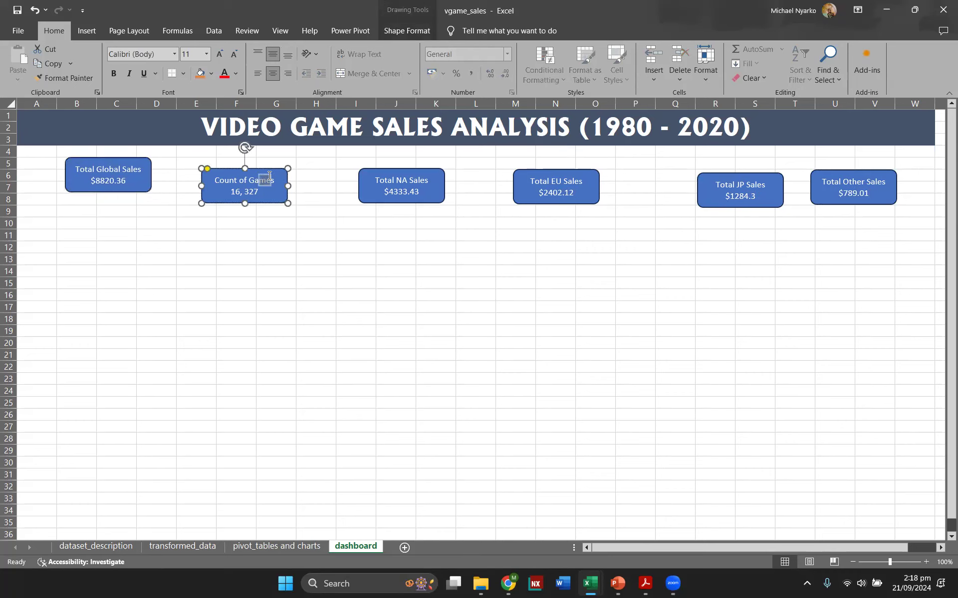
{"action": "left_click", "coordinate": [106, 195]}
{"action": "left_click_drag", "start_coordinate": [112, 160], "coordinate": [111, 153]}
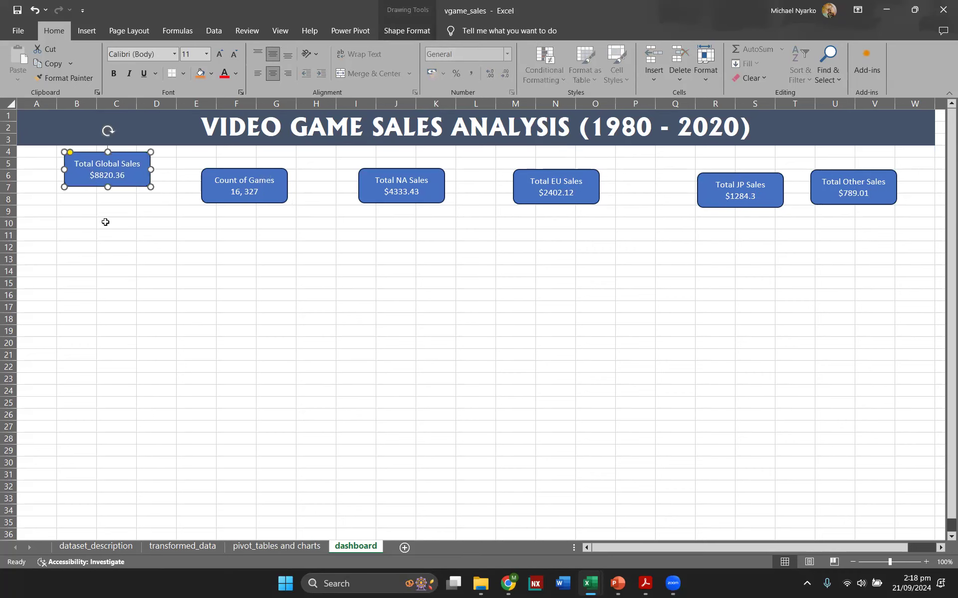
- Align all six summary cards to the top edge of the Total Global Sales card and distribute them horizontally
{"action": "left_click", "coordinate": [223, 180], "text": "shift"}
{"action": "left_click", "coordinate": [382, 186], "text": "shift"}
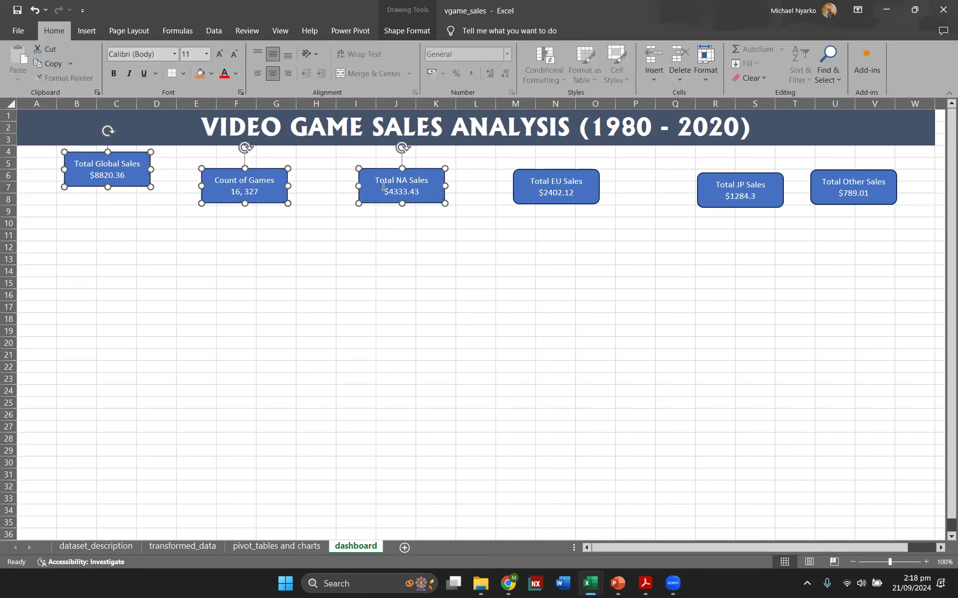
{"action": "left_click", "coordinate": [518, 183], "text": "shift"}
{"action": "left_click", "coordinate": [705, 183], "text": "shift"}
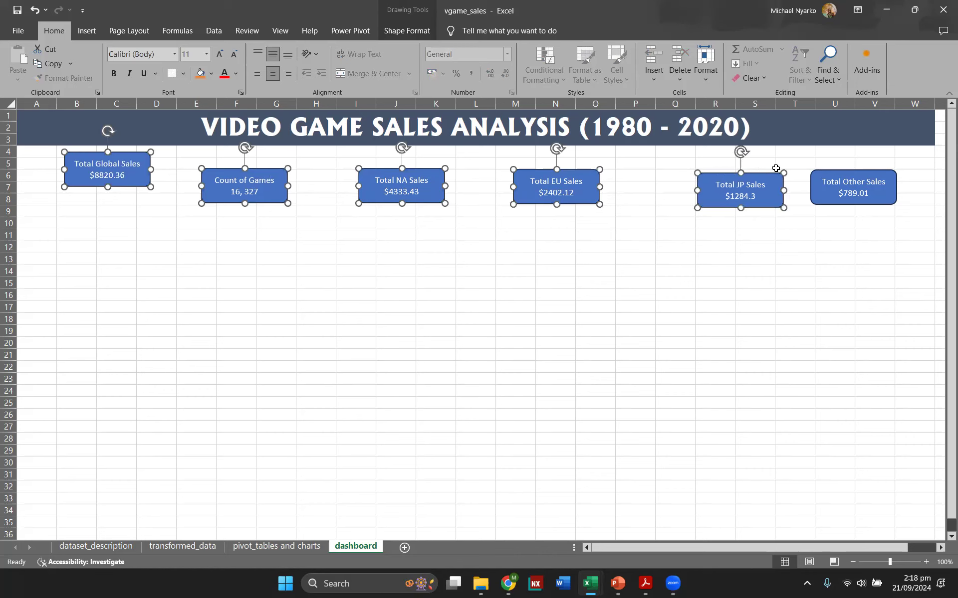
{"action": "left_click", "coordinate": [820, 183], "text": "shift"}
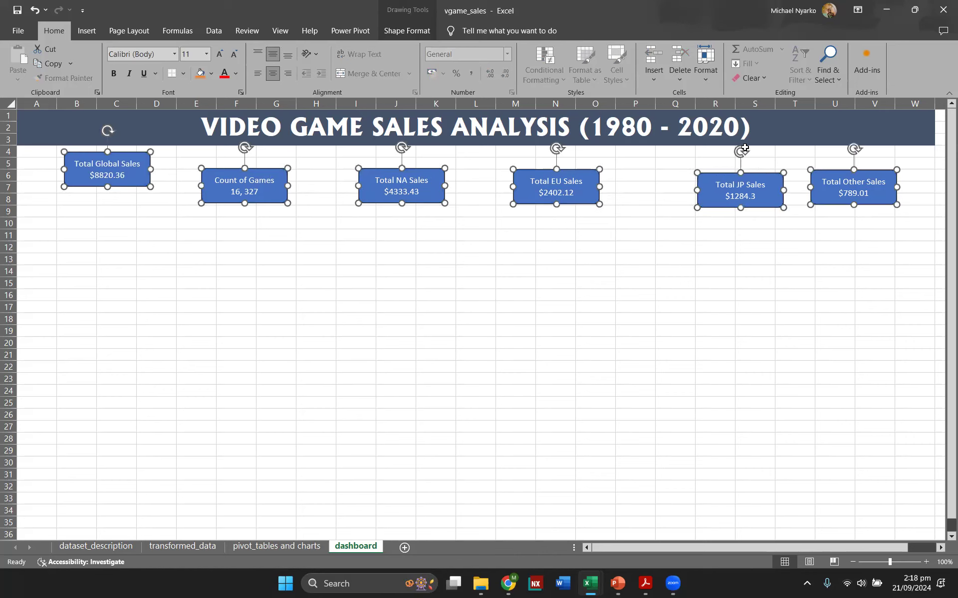
{"action": "left_click", "coordinate": [414, 32]}
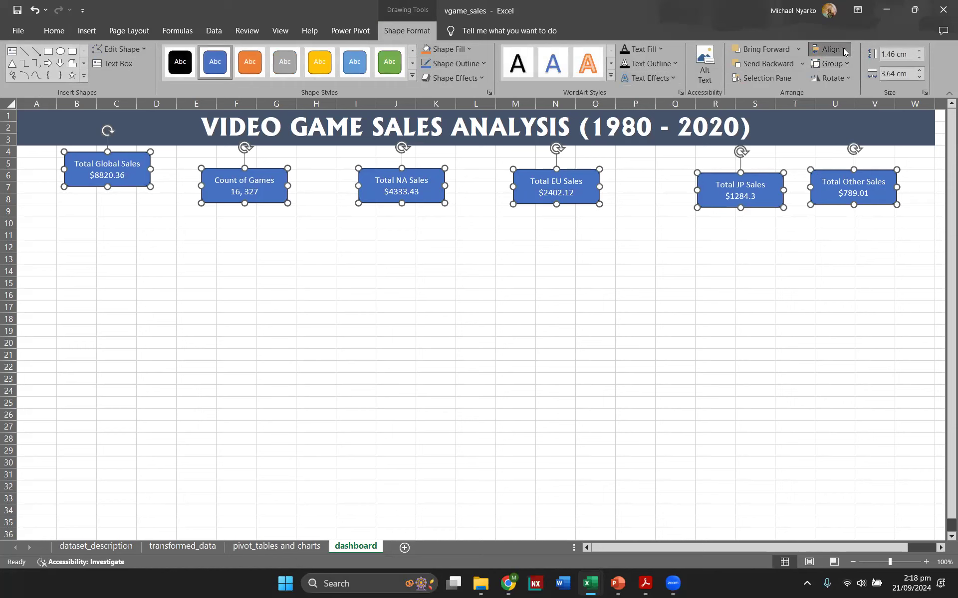
{"action": "left_click", "coordinate": [843, 50]}
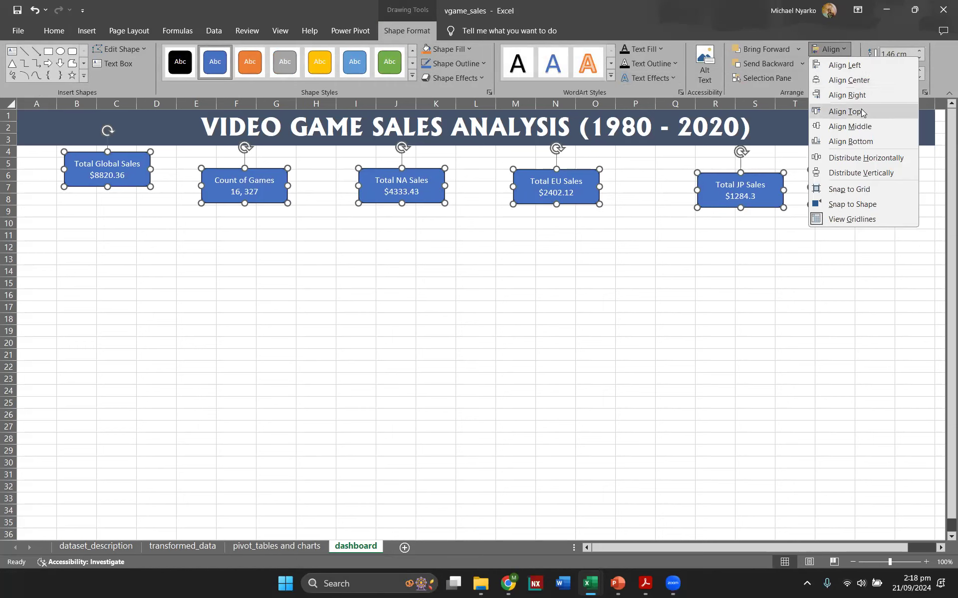
{"action": "left_click", "coordinate": [846, 112]}
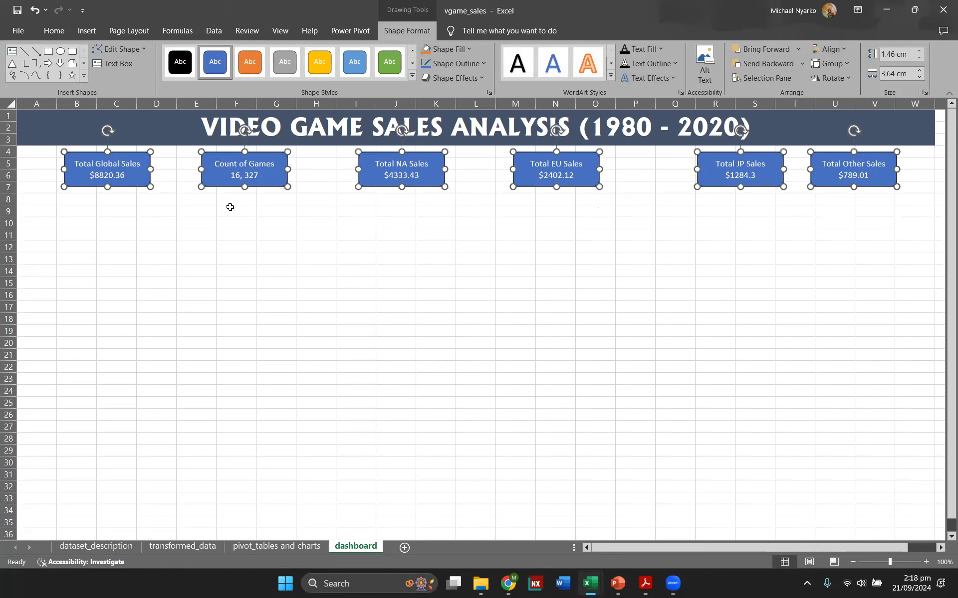
{"action": "left_click", "coordinate": [834, 49]}
{"action": "left_click", "coordinate": [875, 158]}
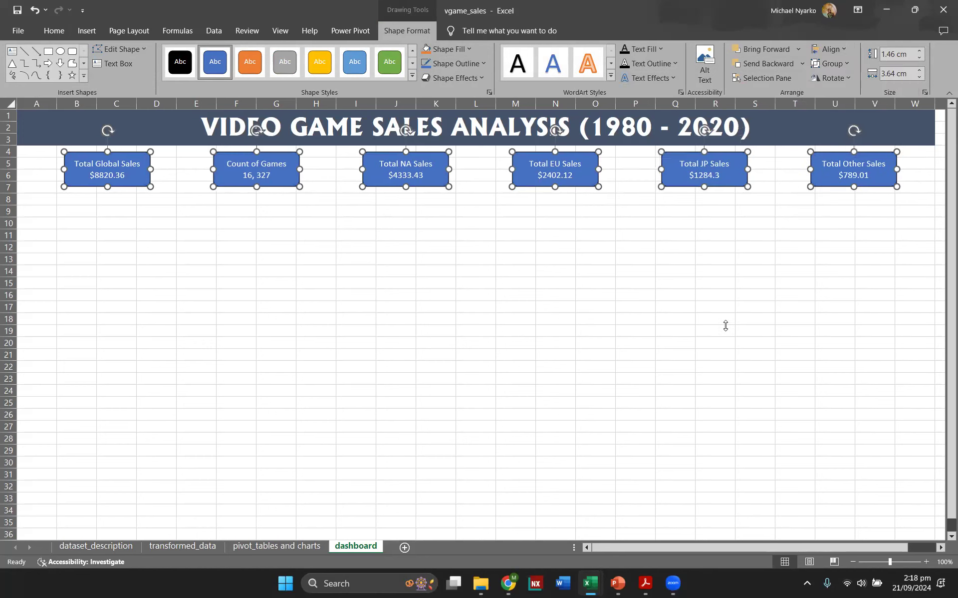
- Retitle the regional sales pie chart on the pivot_tables and charts sheet as "Total Sales by Region"
{"action": "left_click", "coordinate": [712, 342]}
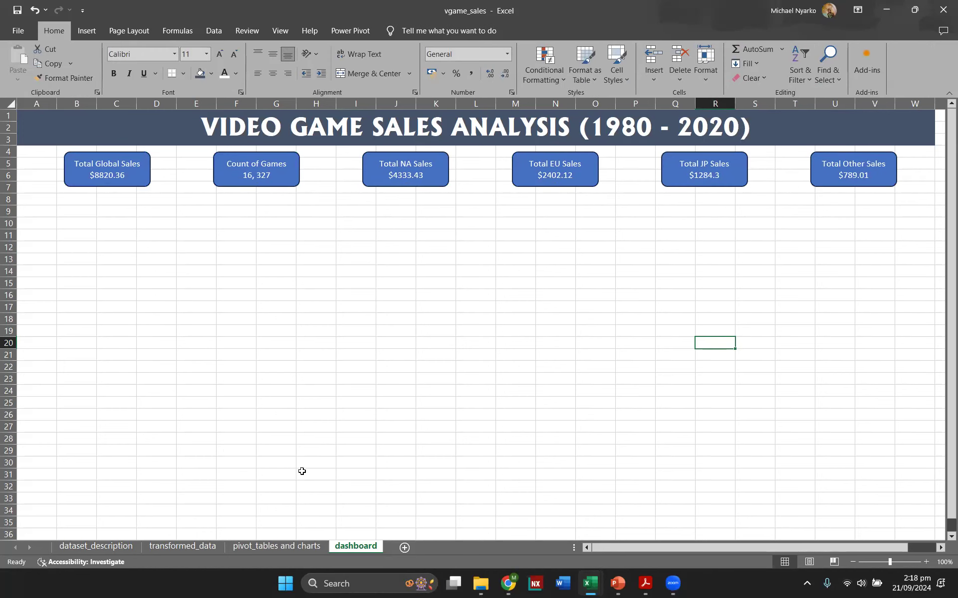
{"action": "left_click", "coordinate": [293, 545]}
{"action": "scroll", "coordinate": [396, 309], "scroll_direction": "up", "scroll_amount": 18}
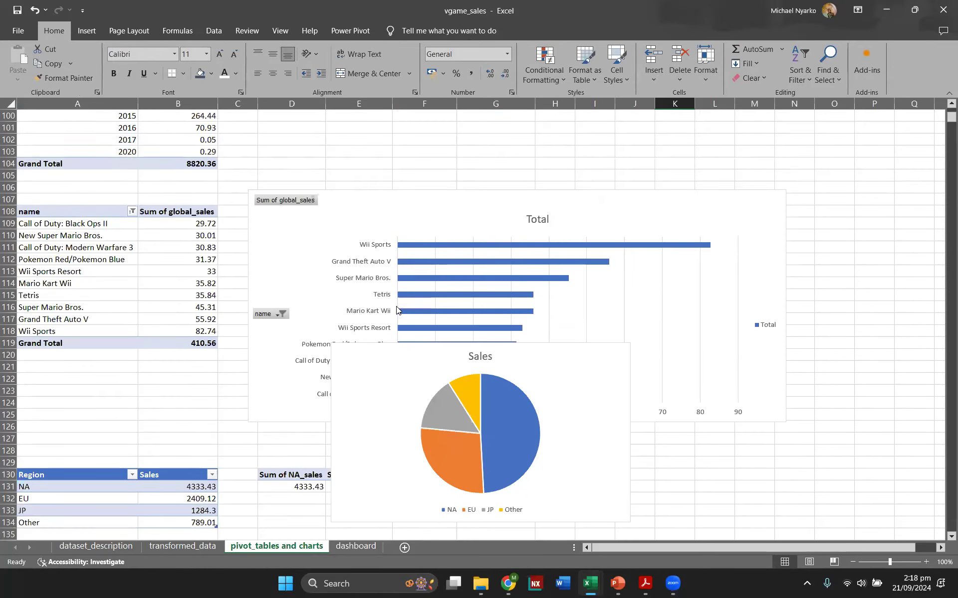
{"action": "scroll", "coordinate": [396, 307], "scroll_direction": "up", "scroll_amount": 19}
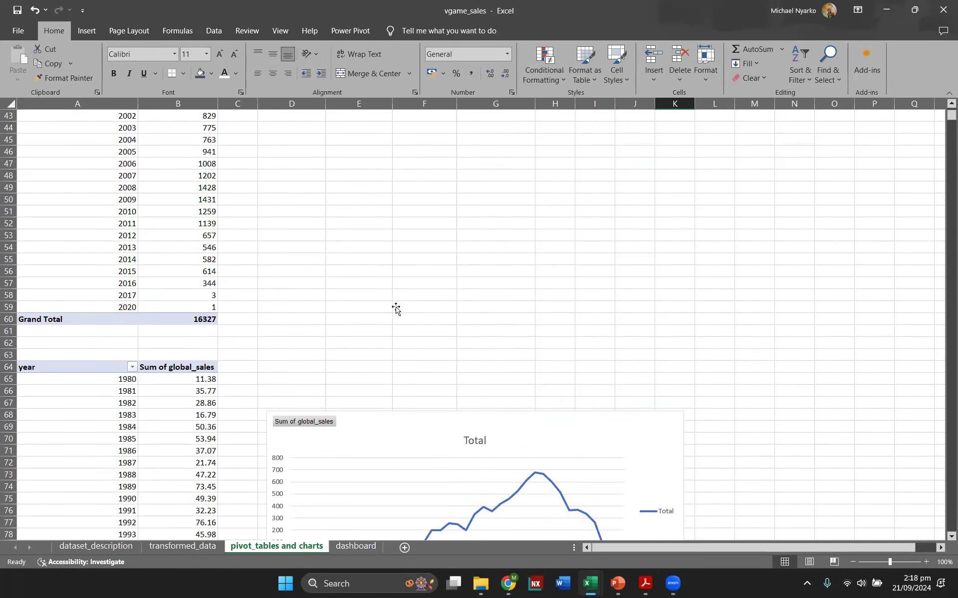
{"action": "scroll", "coordinate": [395, 309], "scroll_direction": "down", "scroll_amount": 20}
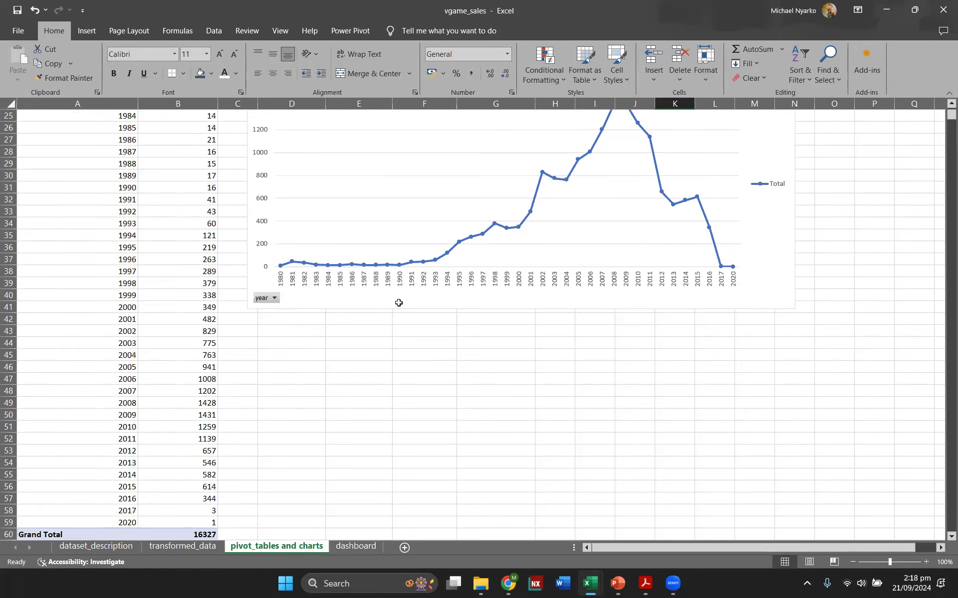
{"action": "scroll", "coordinate": [392, 307], "scroll_direction": "down", "scroll_amount": 4}
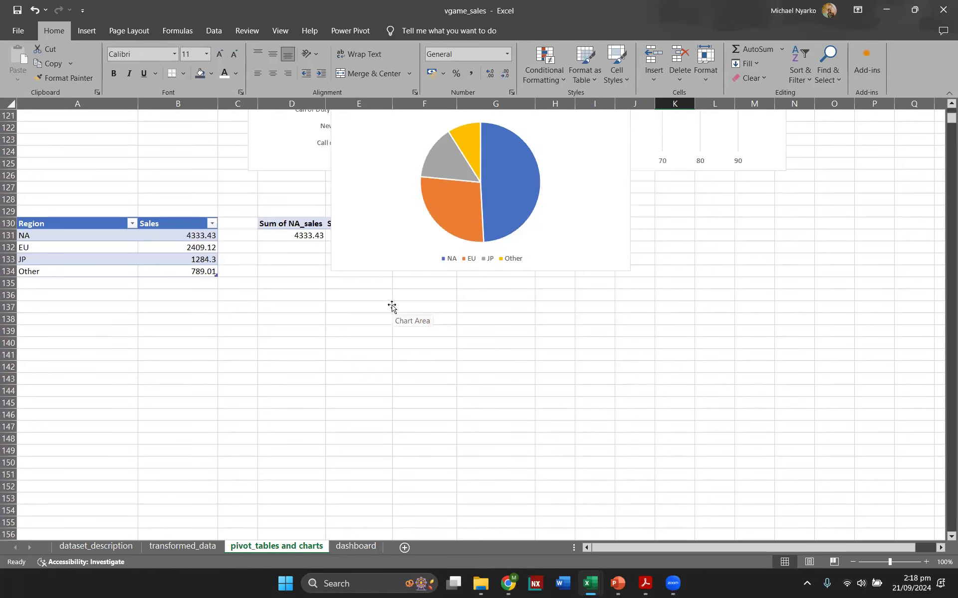
{"action": "scroll", "coordinate": [392, 306], "scroll_direction": "up", "scroll_amount": 5}
{"action": "left_click", "coordinate": [481, 283]}
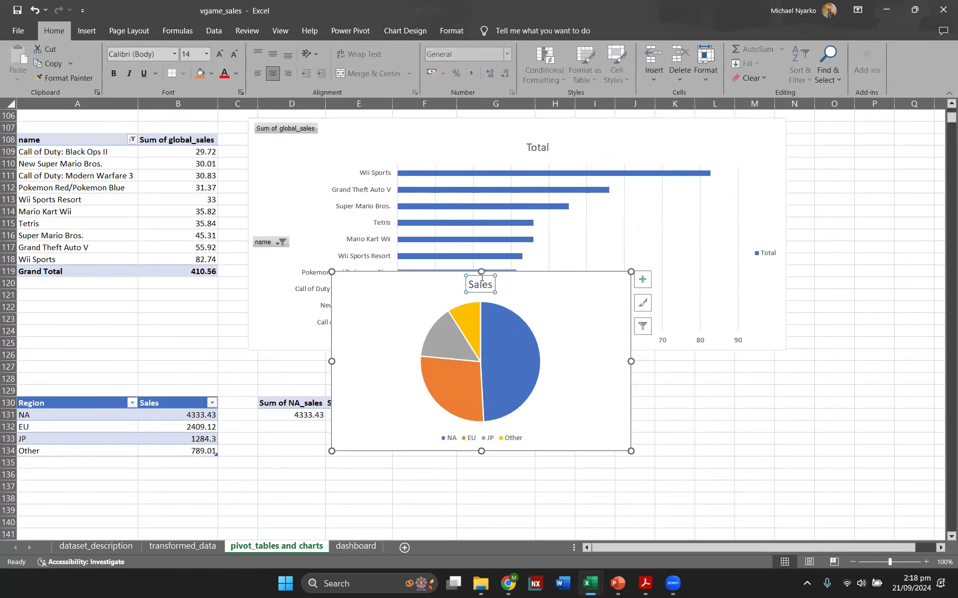
{"action": "left_click", "coordinate": [488, 285]}
{"action": "double_click", "coordinate": [487, 285]}
{"action": "type", "text": "Tt"}
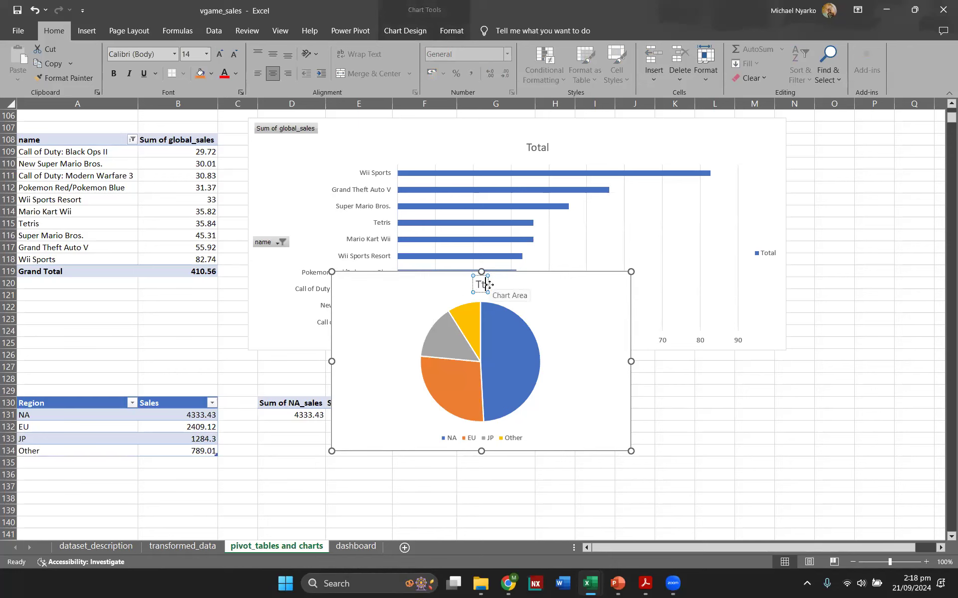
{"action": "type", "text": "tal Sales by REgion"}
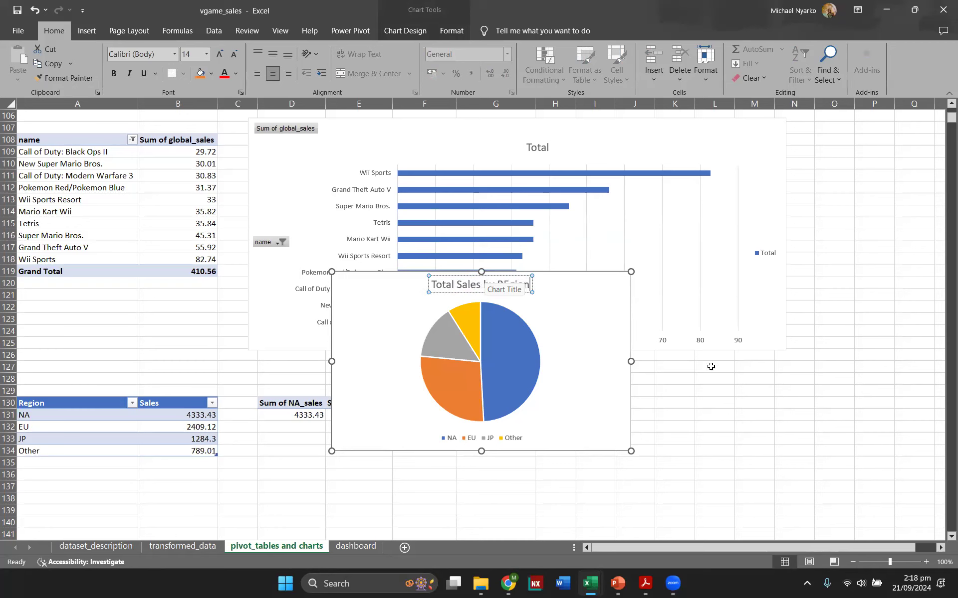
{"action": "key", "text": "Delete"}
{"action": "type", "text": "e"}
{"action": "left_click", "coordinate": [564, 452]}
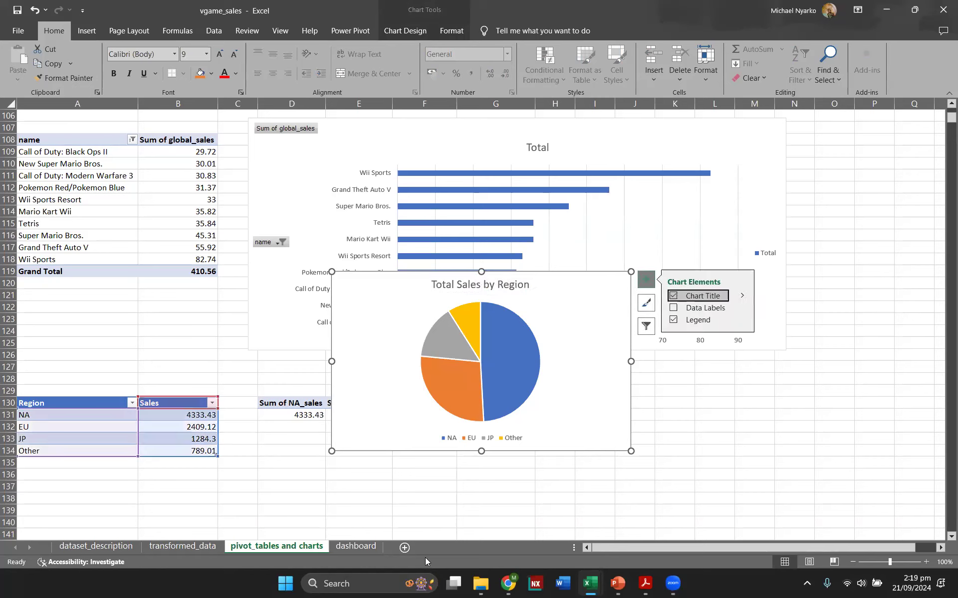
{"action": "left_click", "coordinate": [363, 548]}
{"action": "left_click", "coordinate": [228, 255]}
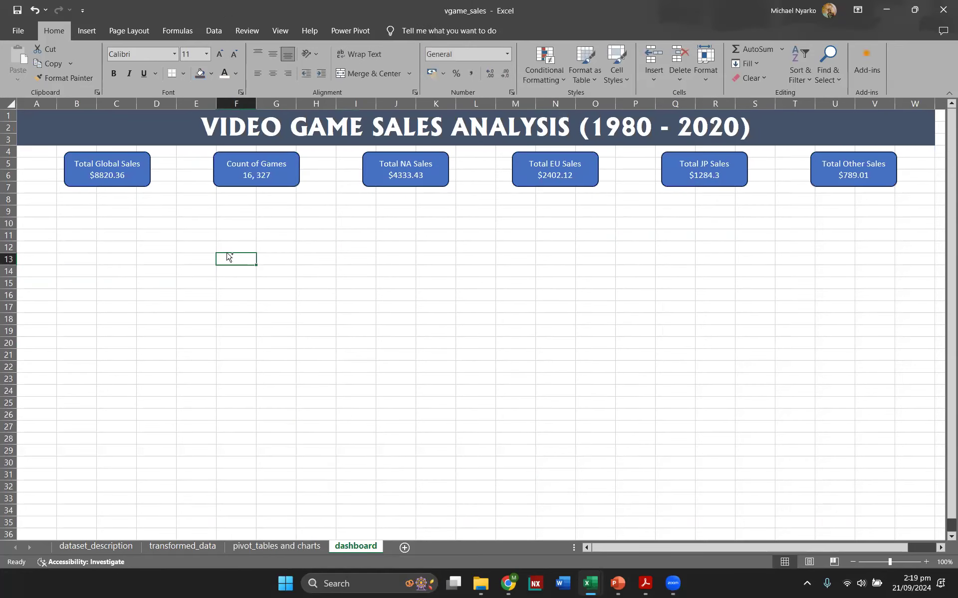
{"action": "left_click", "coordinate": [224, 330]}
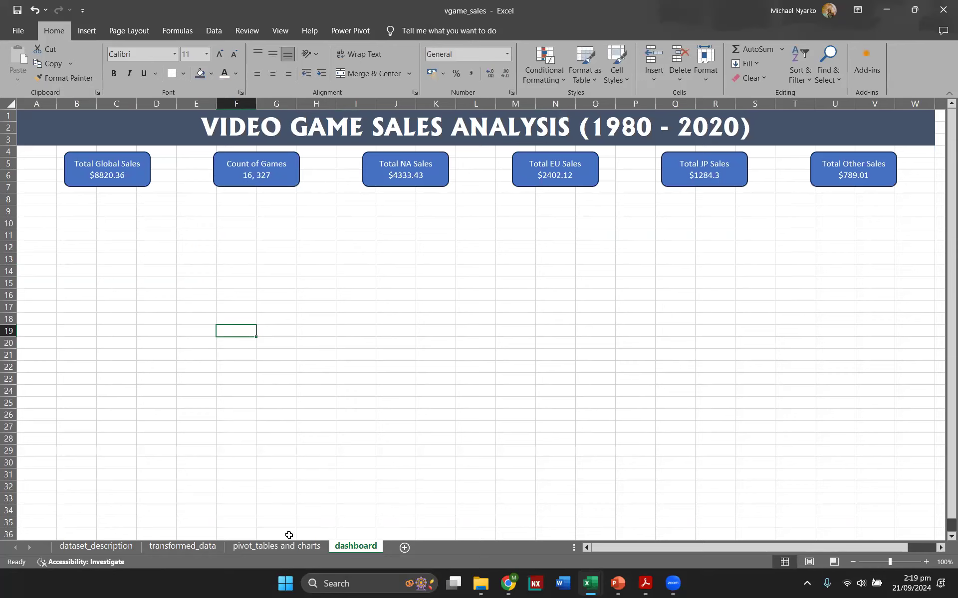
- Copy the Total Sales by Region pie chart to the dashboard sheet, placing it at about rows 9 to 24 in columns F to L
{"action": "left_click", "coordinate": [278, 546]}
{"action": "left_click", "coordinate": [369, 291]}
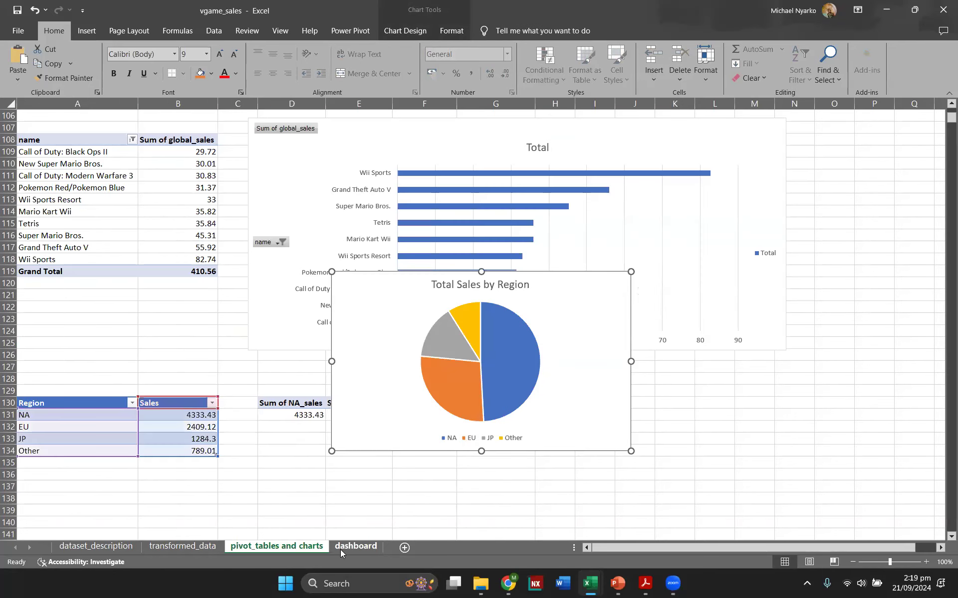
{"action": "left_click", "coordinate": [356, 546]}
{"action": "left_click", "coordinate": [166, 210]}
{"action": "key", "text": "ctrl+v"}
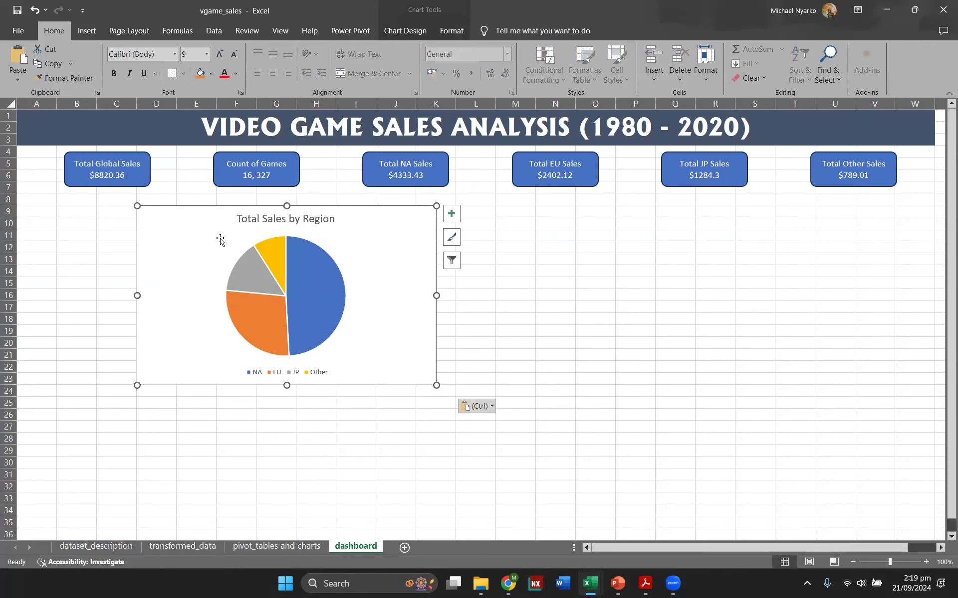
{"action": "left_click_drag", "start_coordinate": [231, 216], "coordinate": [297, 221]}
- Add data labels to the dashboard pie chart that show percentages instead of values, positioned at Outside End
{"action": "left_click", "coordinate": [521, 221]}
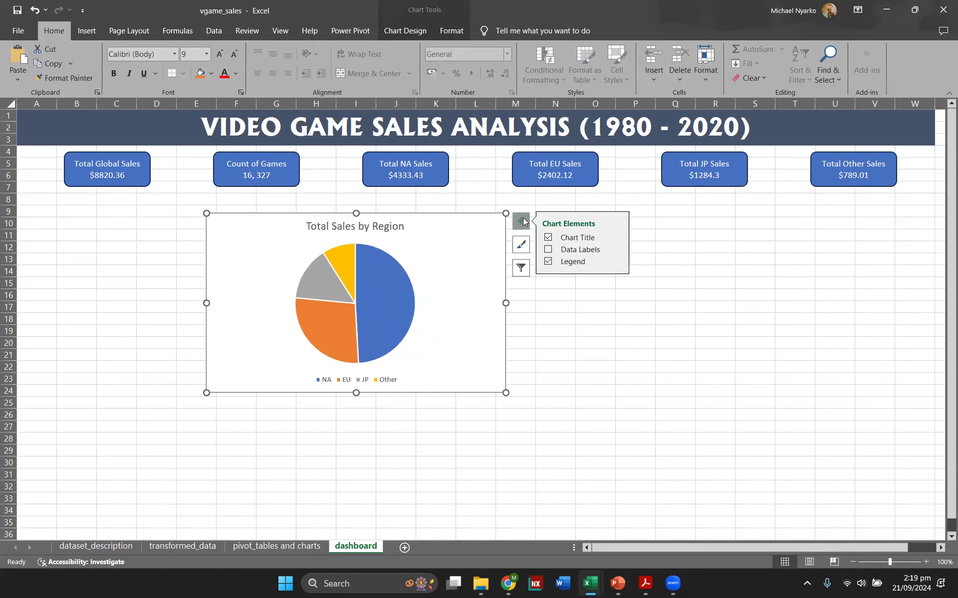
{"action": "left_click", "coordinate": [547, 250]}
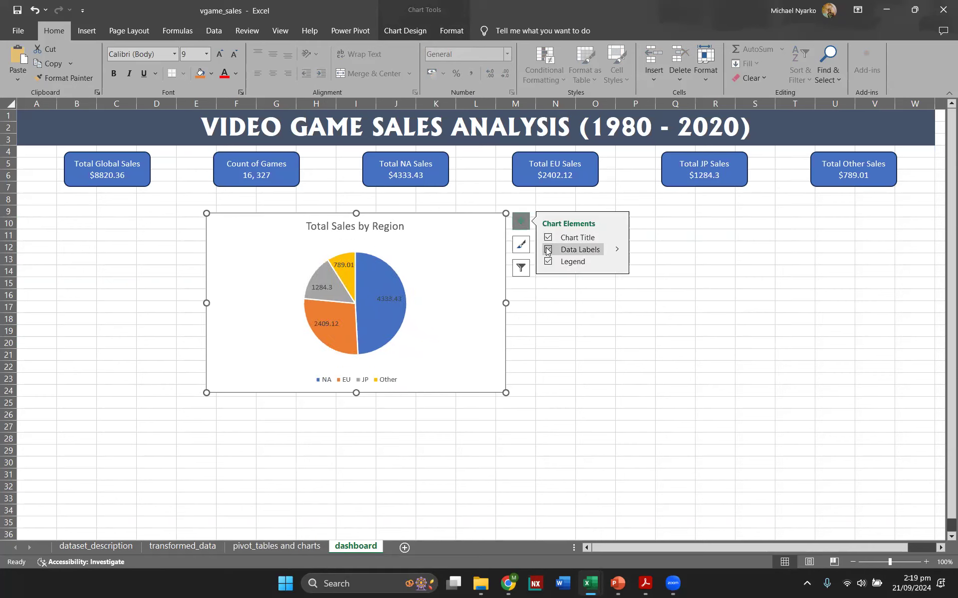
{"action": "left_click", "coordinate": [617, 250]}
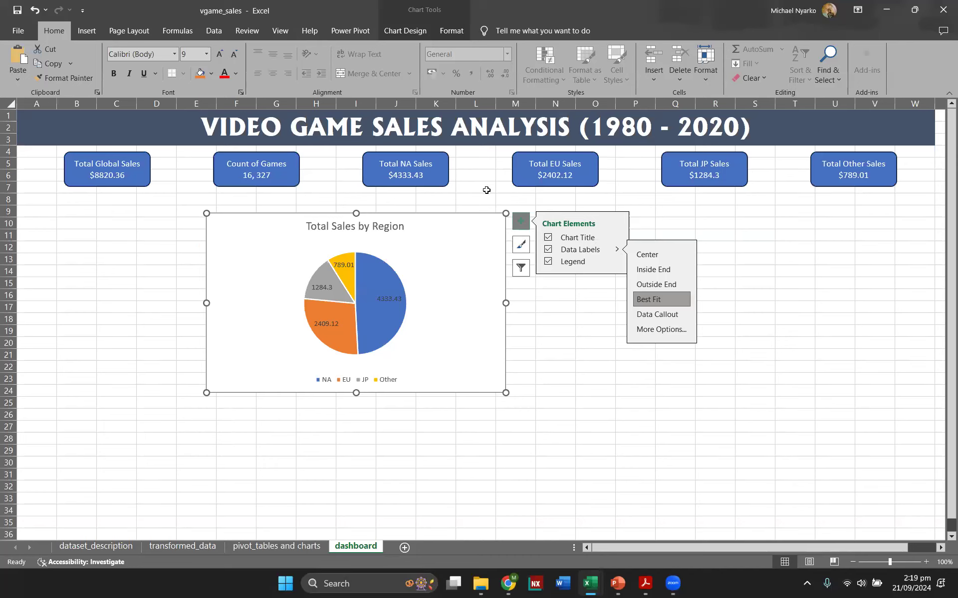
{"action": "left_click", "coordinate": [647, 331]}
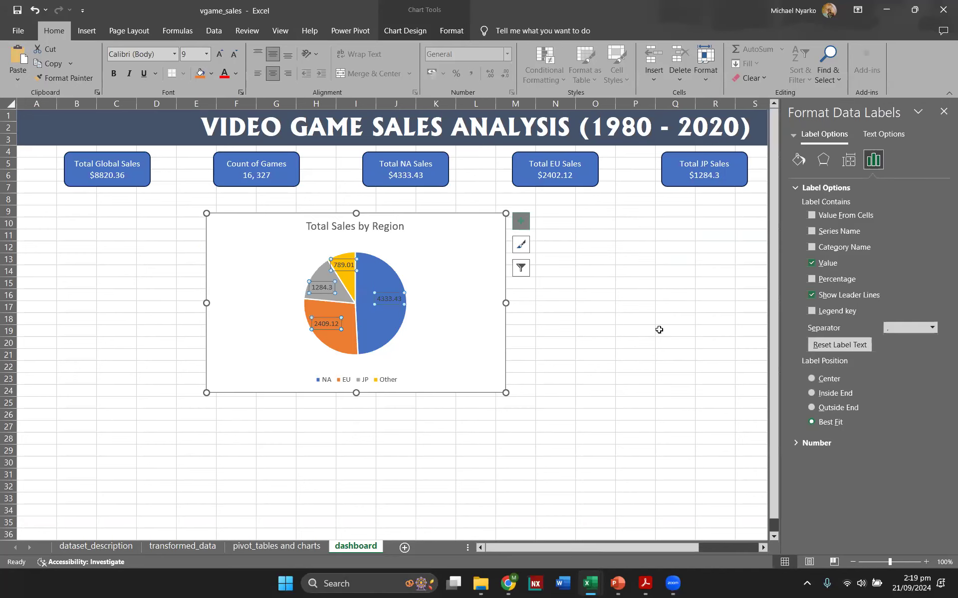
{"action": "left_click", "coordinate": [811, 279]}
{"action": "left_click", "coordinate": [811, 264]}
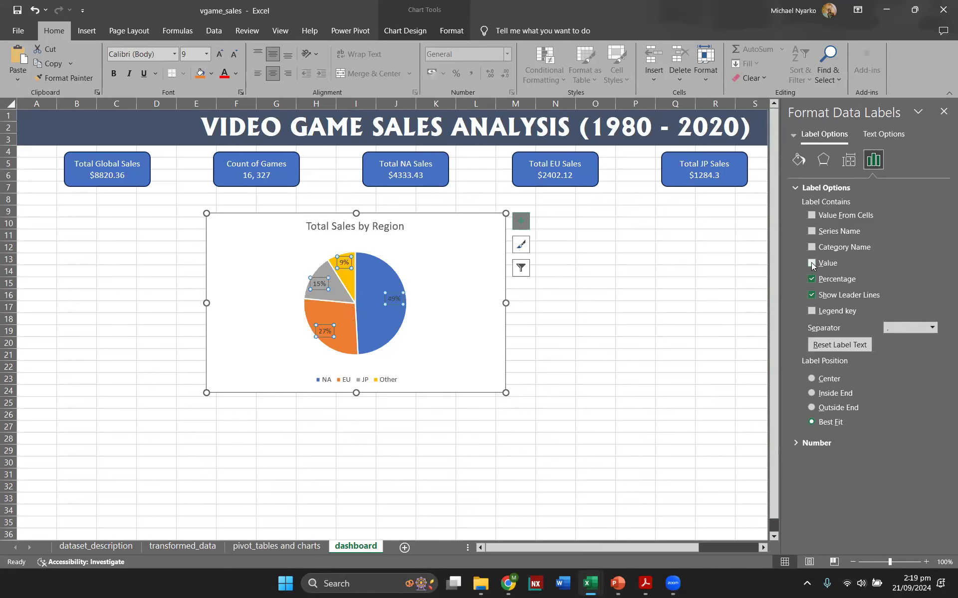
{"action": "left_click", "coordinate": [812, 408]}
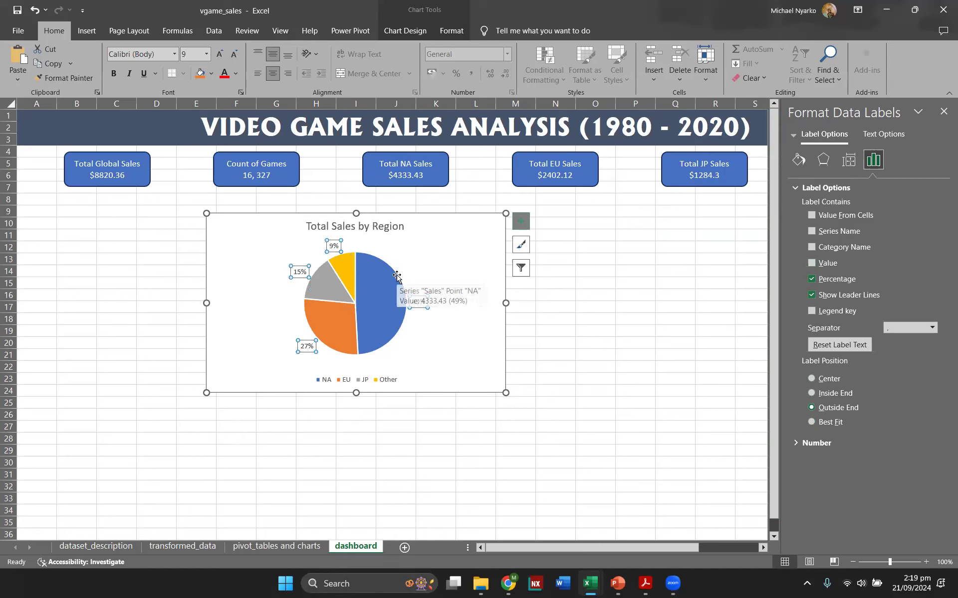
- Make the pie chart's percentage labels bold and black, and close the formatting pane
{"action": "left_click", "coordinate": [117, 76]}
{"action": "left_click", "coordinate": [236, 78]}
{"action": "left_click", "coordinate": [235, 103]}
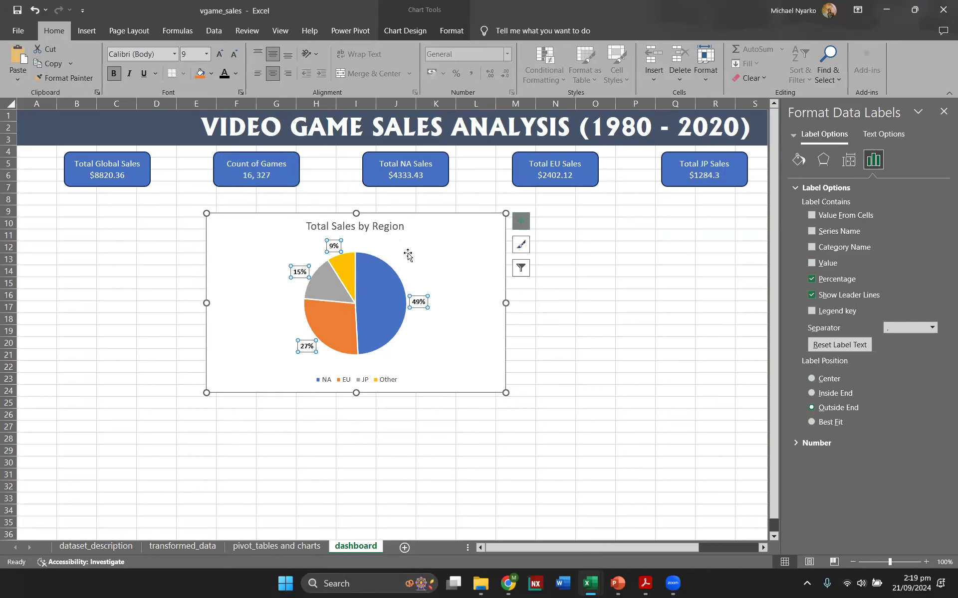
{"action": "left_click", "coordinate": [541, 328]}
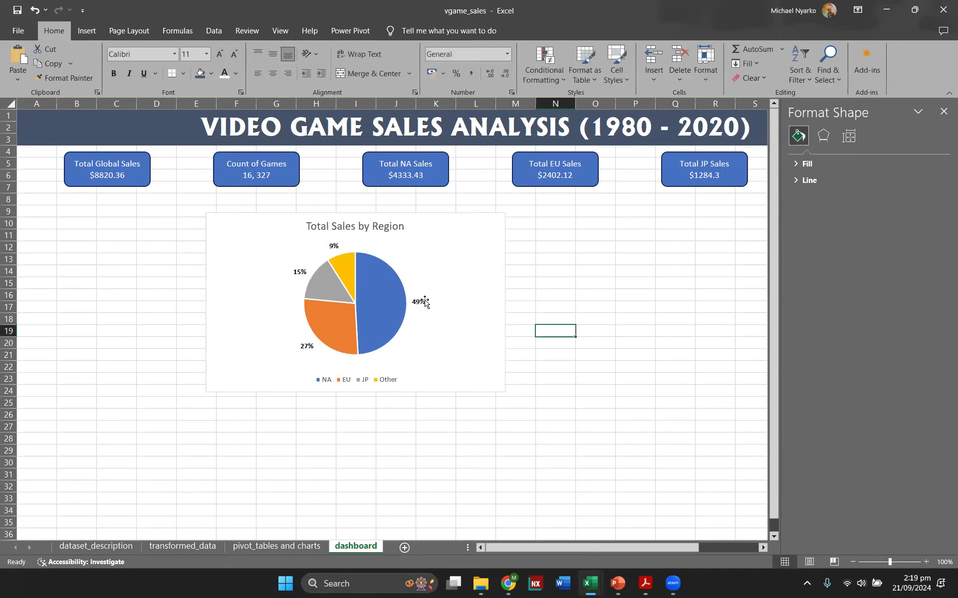
{"action": "left_click", "coordinate": [942, 120]}
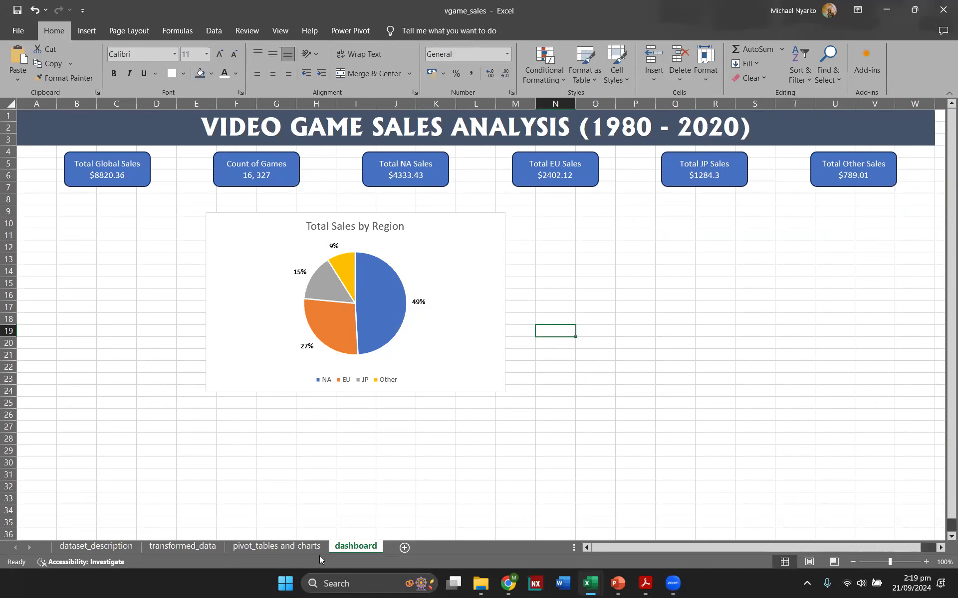
- Copy the bar chart of global sales by genre to the dashboard sheet at cell N12 and close its field list
{"action": "left_click", "coordinate": [232, 542]}
{"action": "scroll", "coordinate": [503, 335], "scroll_direction": "up", "scroll_amount": 20}
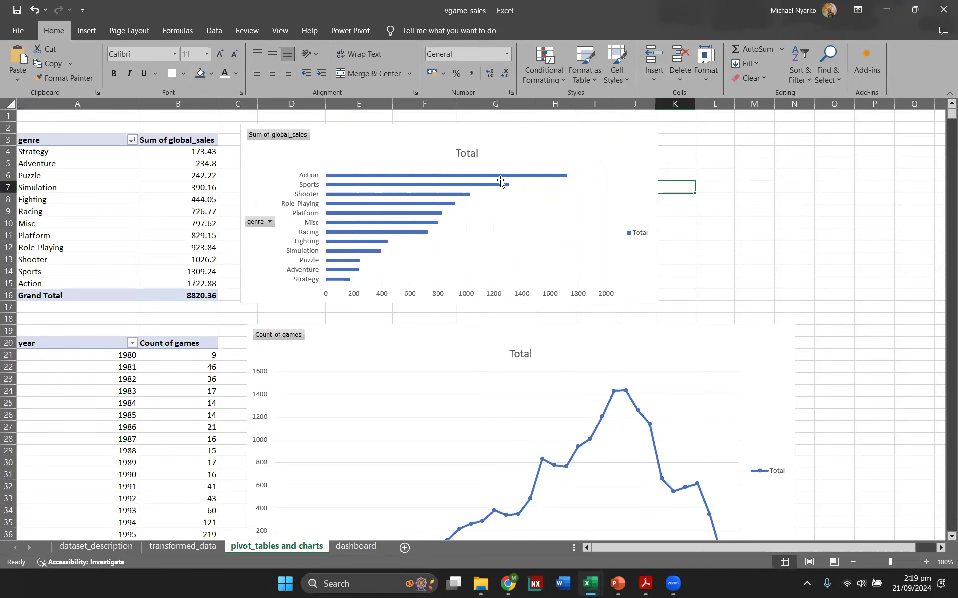
{"action": "left_click", "coordinate": [529, 128]}
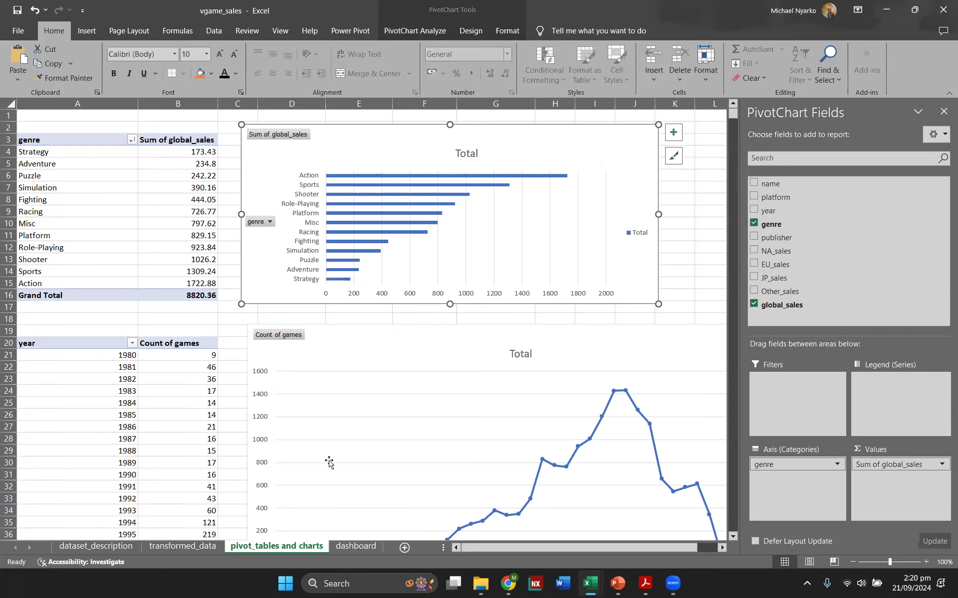
{"action": "left_click", "coordinate": [360, 546]}
{"action": "left_click", "coordinate": [569, 244]}
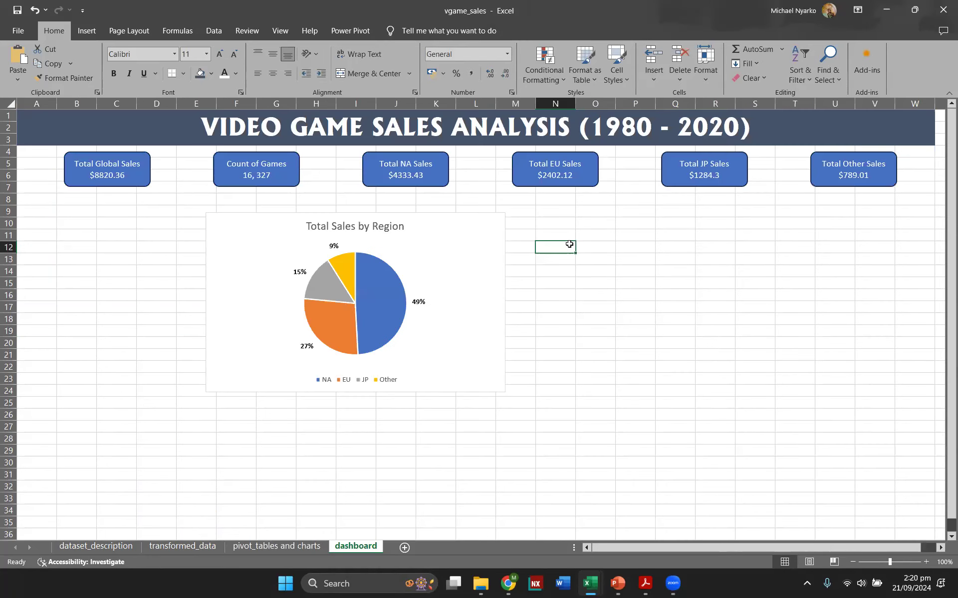
{"action": "key", "text": "ctrl+v"}
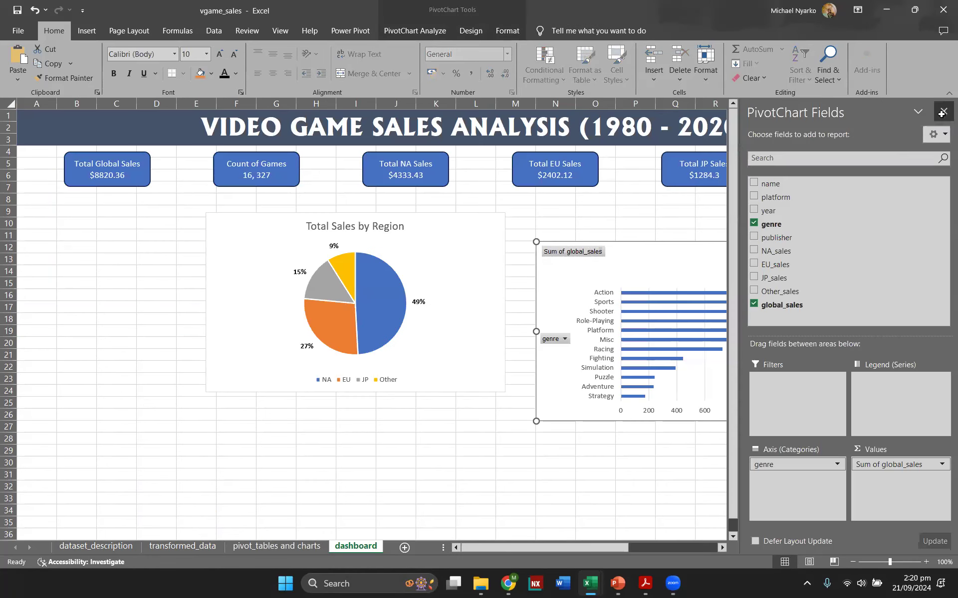
{"action": "left_click", "coordinate": [941, 114]}
- Retitle the copied genre bar chart "Total Sales by Genre"
{"action": "left_click", "coordinate": [755, 272]}
{"action": "left_click", "coordinate": [767, 271]}
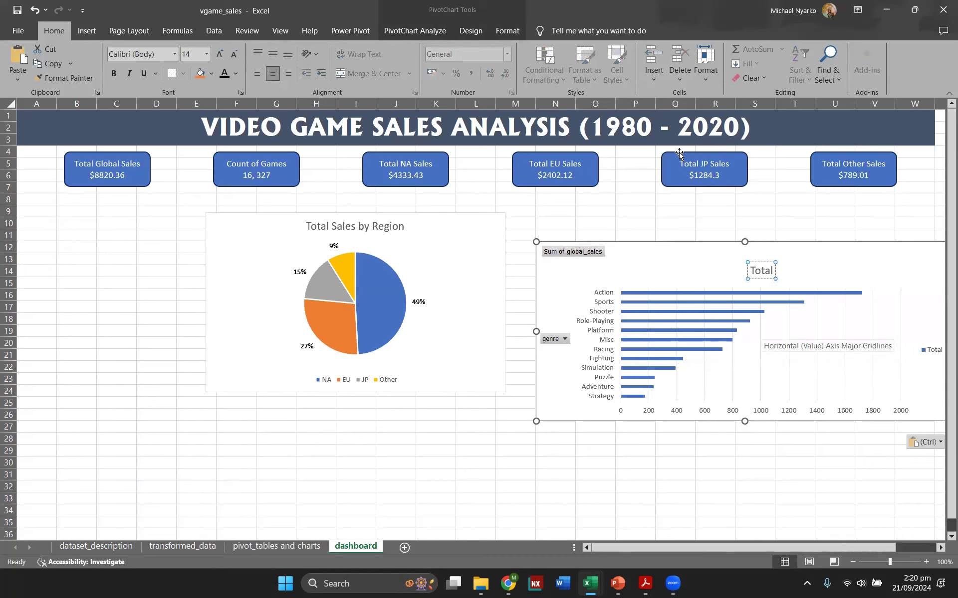
{"action": "type", "text": "Sales"}
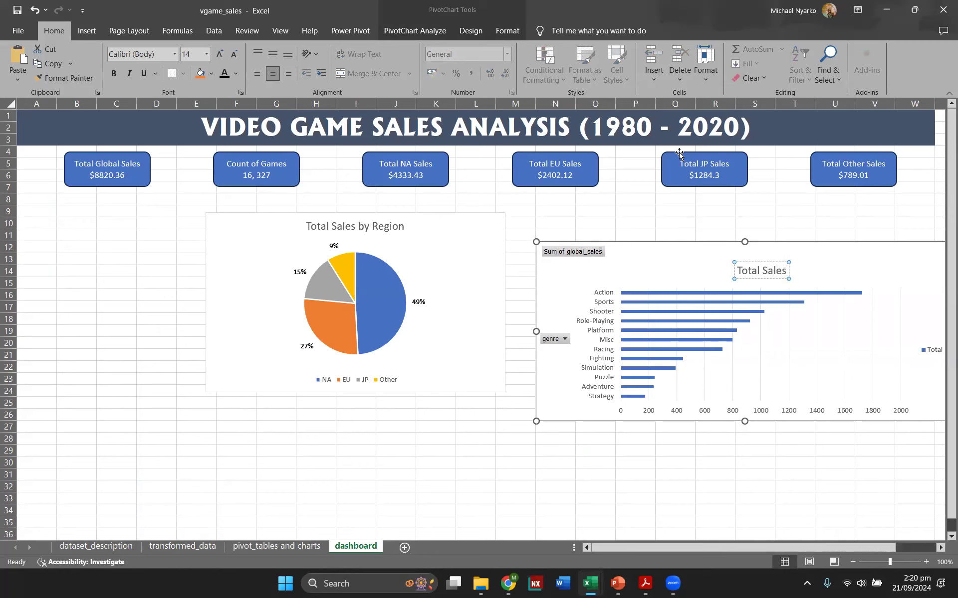
{"action": "type", "text": " by Genre"}
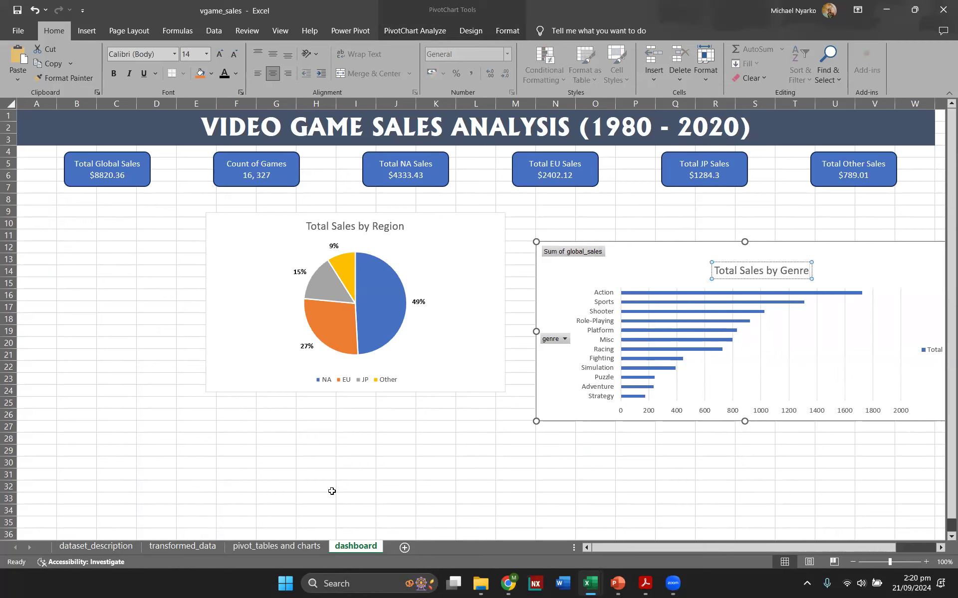
- Move the Total Sales by Genre chart to about rows 10 to 25 in columns M to W and hide all its field buttons
{"action": "left_click", "coordinate": [414, 30]}
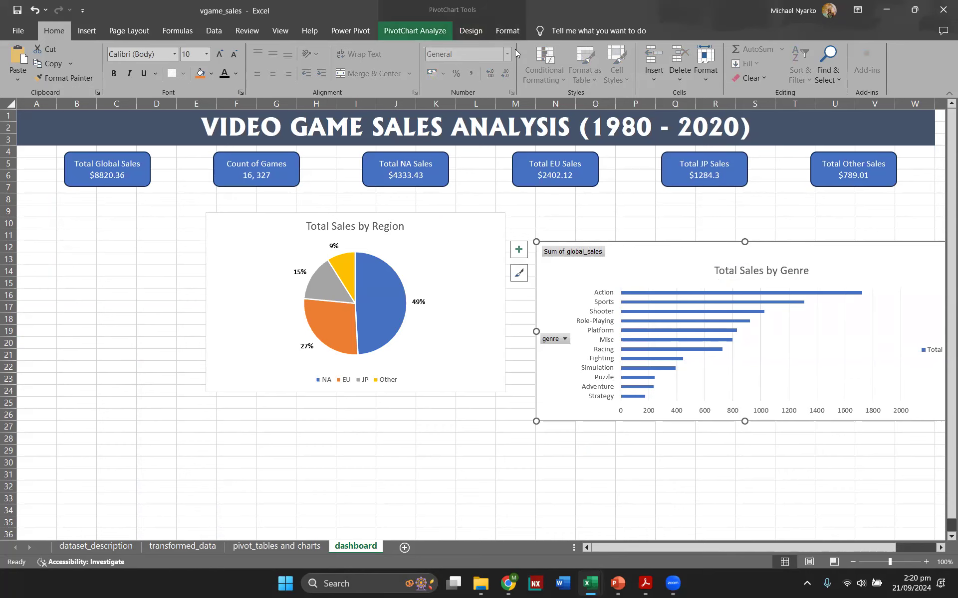
{"action": "left_click_drag", "start_coordinate": [643, 261], "coordinate": [625, 242]}
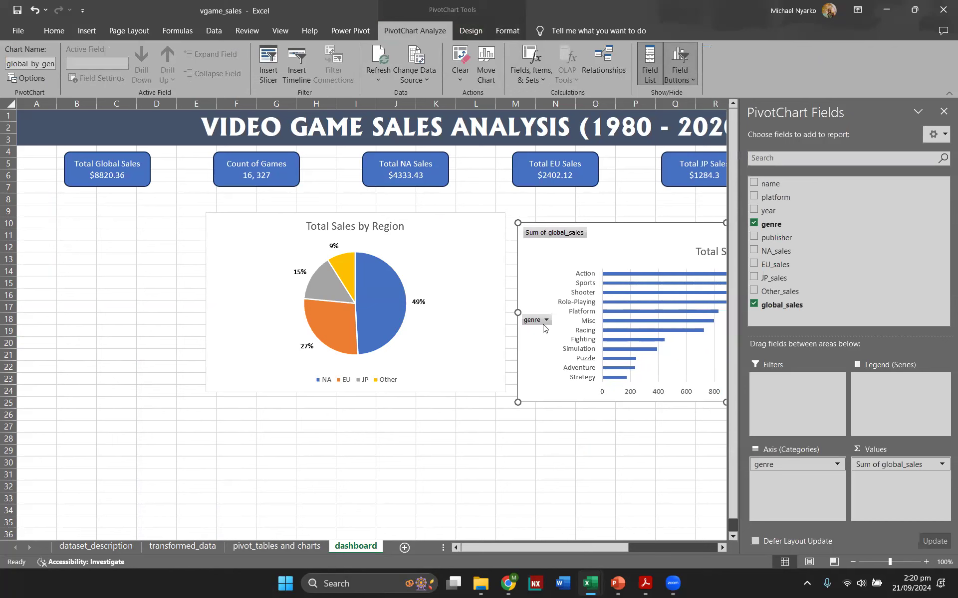
{"action": "right_click", "coordinate": [545, 237]}
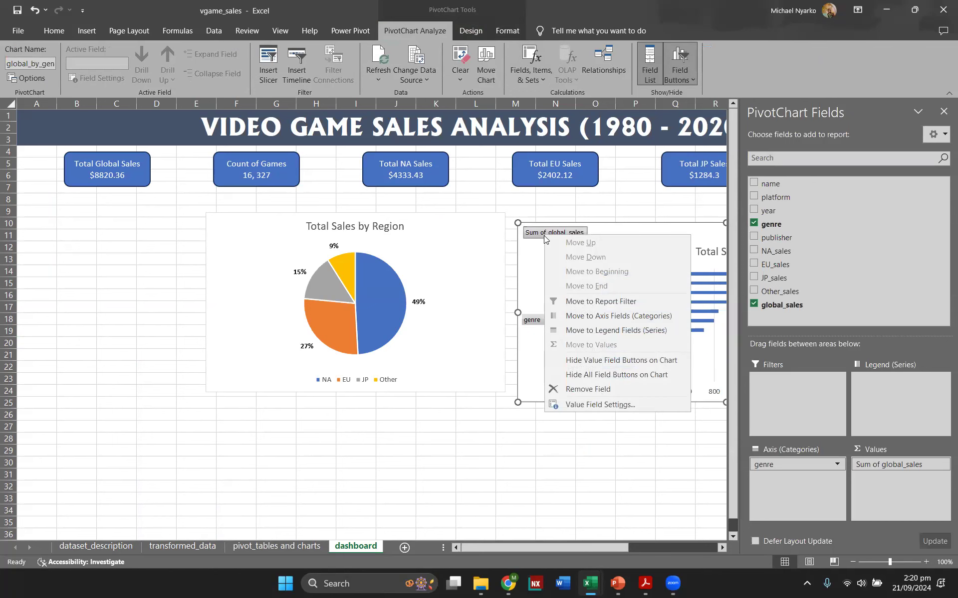
{"action": "left_click", "coordinate": [621, 375]}
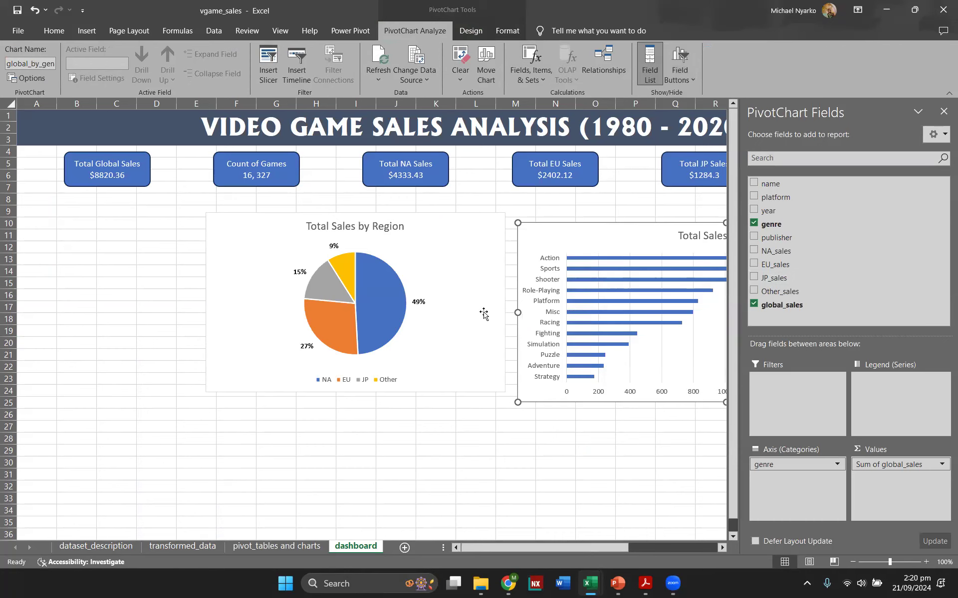
{"action": "left_click", "coordinate": [519, 474]}
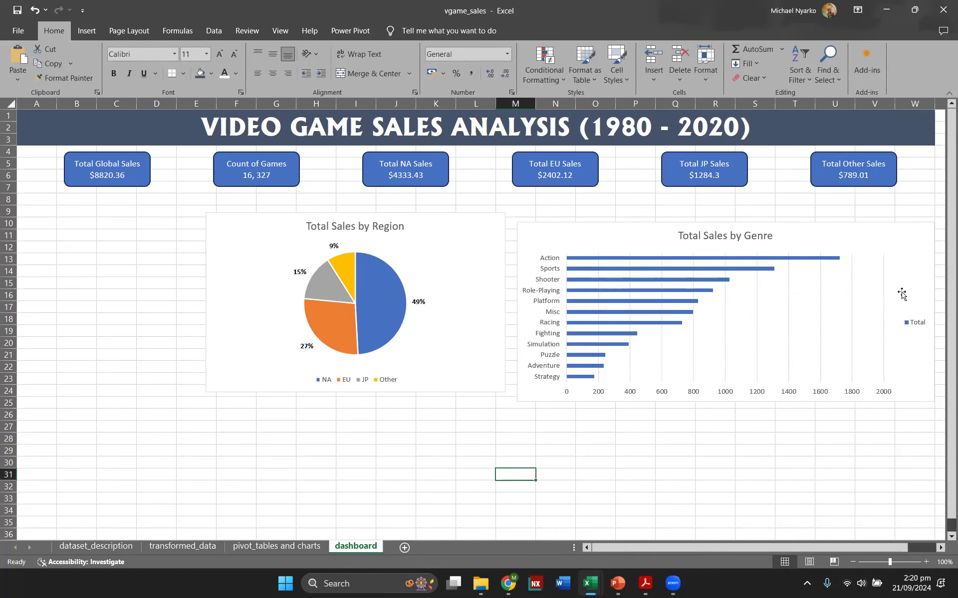
{"action": "left_click", "coordinate": [902, 294]}
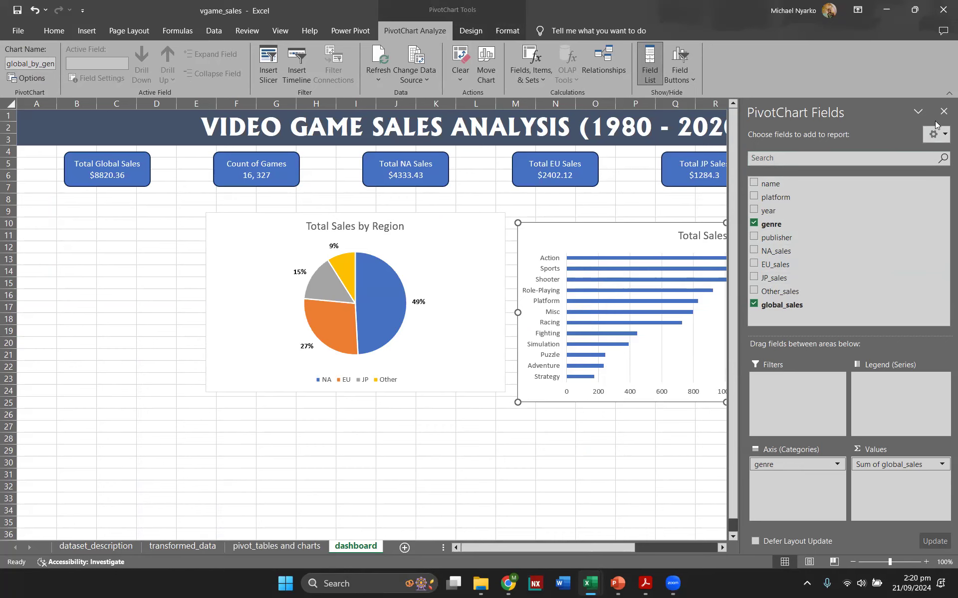
- Close the field list and remove the legend and gridlines from the Total Sales by Genre chart
{"action": "left_click", "coordinate": [943, 108]}
{"action": "left_click", "coordinate": [501, 231]}
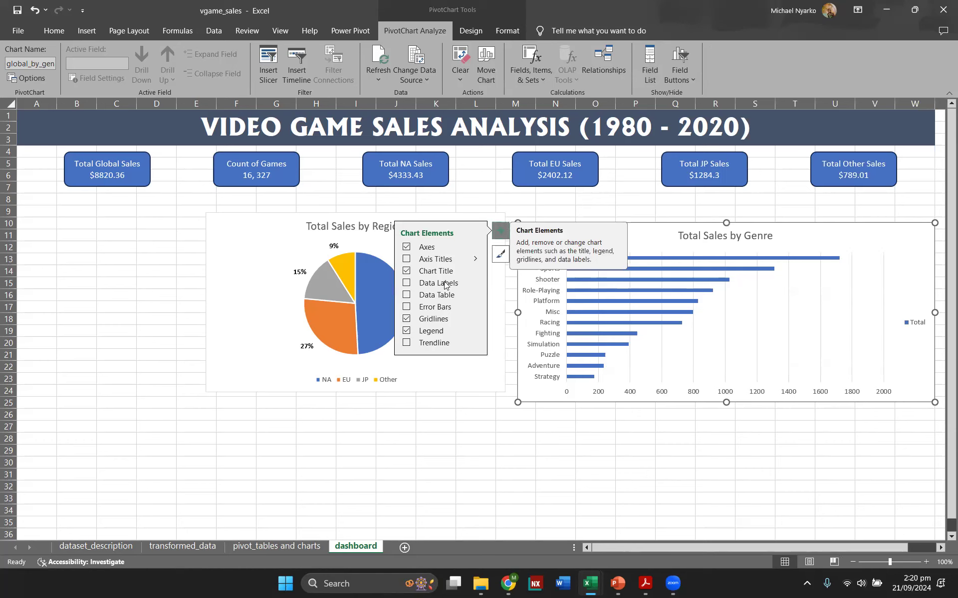
{"action": "left_click", "coordinate": [405, 332]}
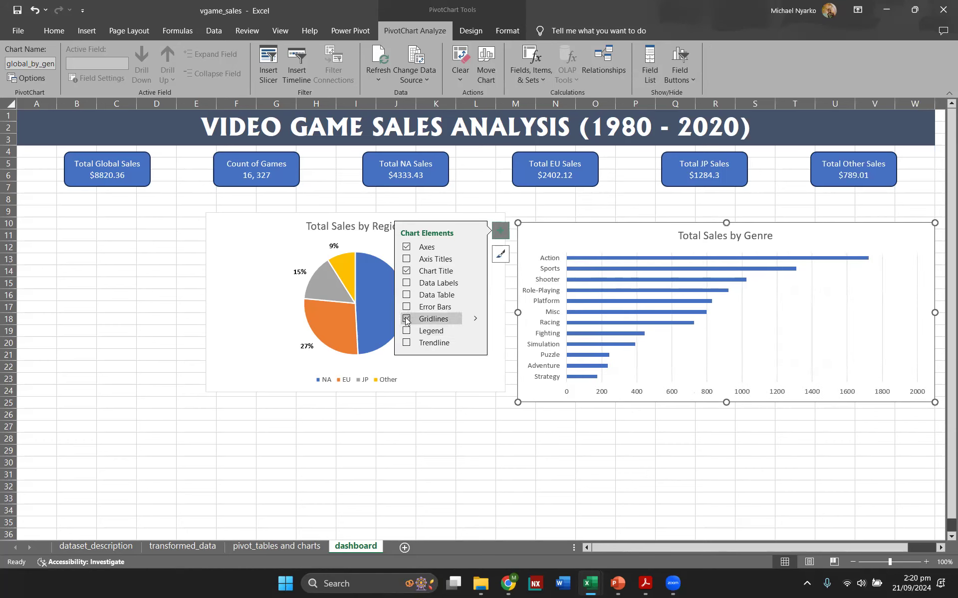
{"action": "left_click", "coordinate": [405, 319]}
- Add data labels to the Total Sales by Genre chart and hide its primary horizontal axis
{"action": "left_click", "coordinate": [406, 295]}
{"action": "left_click", "coordinate": [406, 294]}
{"action": "left_click", "coordinate": [406, 283]}
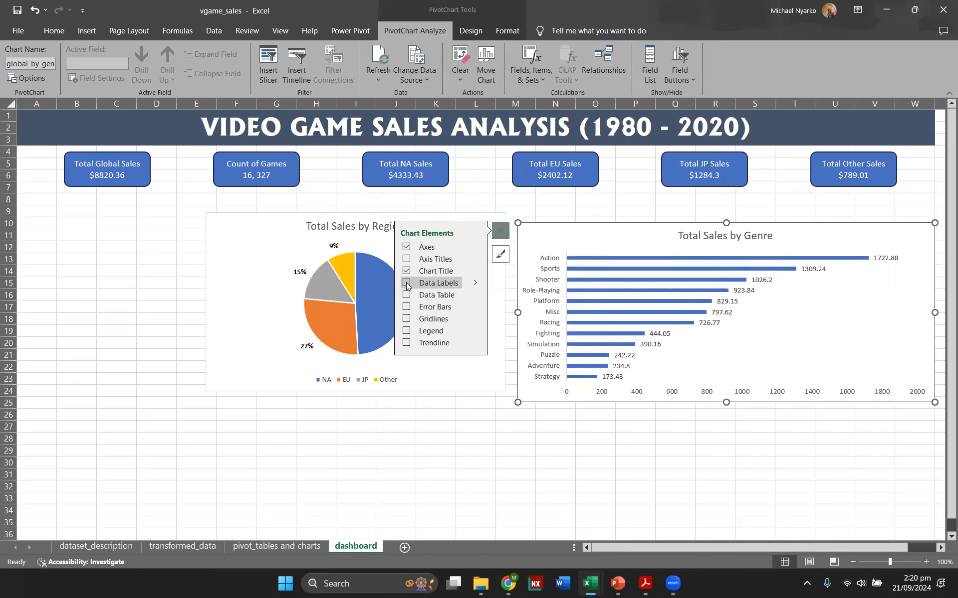
{"action": "left_click", "coordinate": [474, 248]}
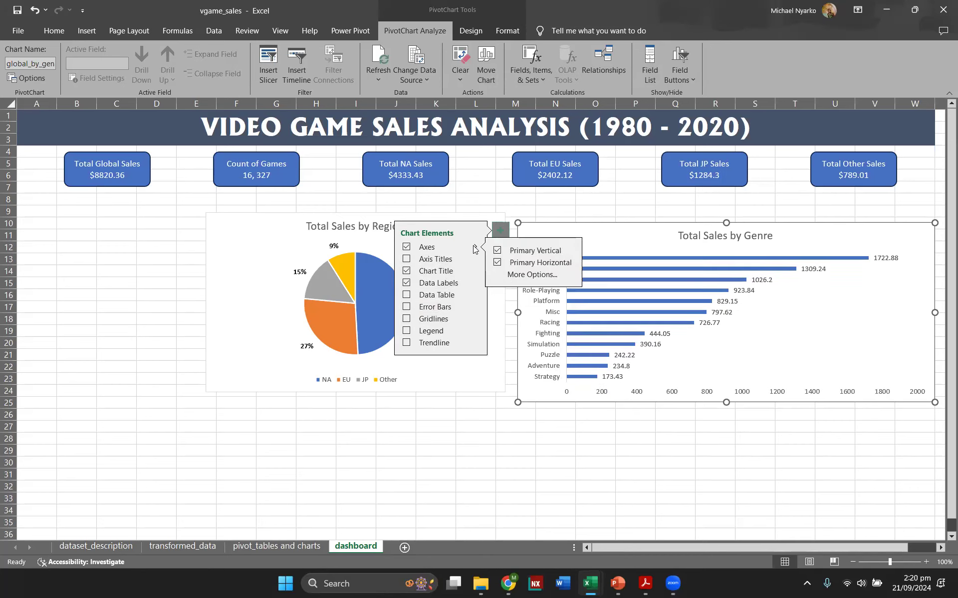
{"action": "left_click", "coordinate": [503, 264]}
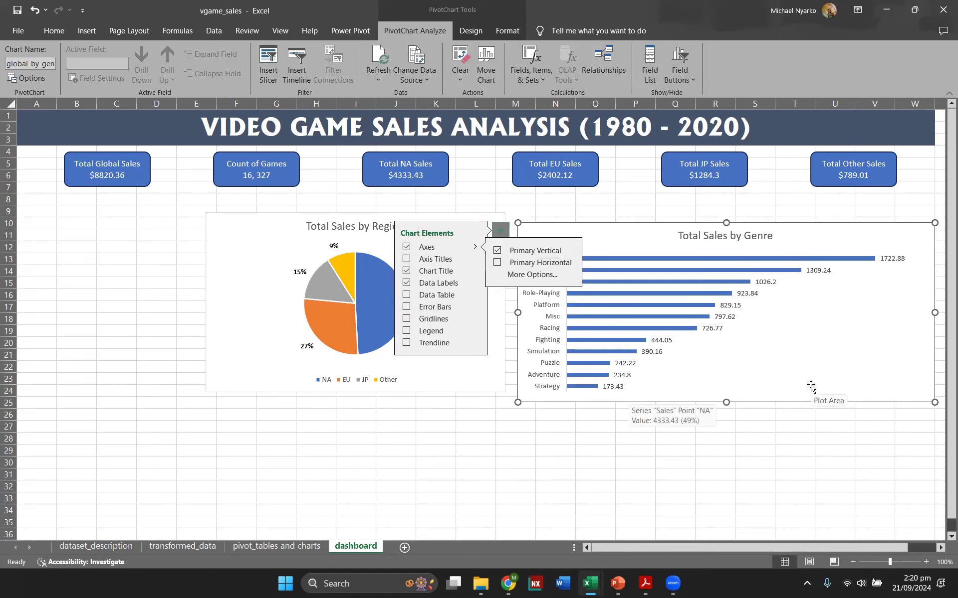
{"action": "left_click", "coordinate": [608, 451]}
- Copy the yearly games-count, yearly global-sales and top-selling-games charts from the pivot sheet to the dashboard at cell F28
{"action": "left_click", "coordinate": [259, 546]}
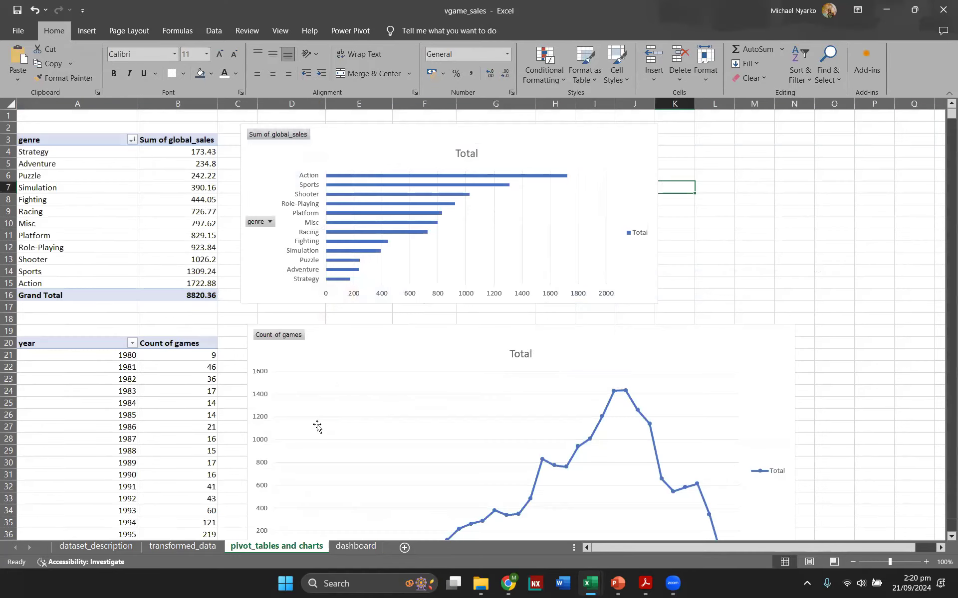
{"action": "scroll", "coordinate": [368, 319], "scroll_direction": "down", "scroll_amount": 4}
{"action": "scroll", "coordinate": [387, 199], "scroll_direction": "down", "scroll_amount": 1}
{"action": "left_click", "coordinate": [442, 300]}
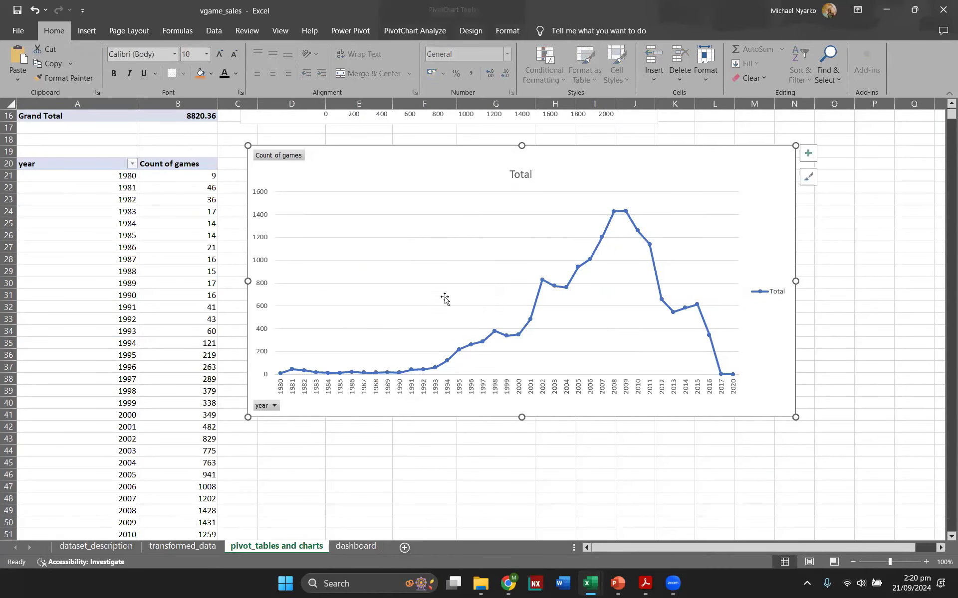
{"action": "scroll", "coordinate": [436, 316], "scroll_direction": "down", "scroll_amount": 12}
{"action": "left_click", "coordinate": [424, 309], "text": "ctrl"}
{"action": "scroll", "coordinate": [424, 310], "scroll_direction": "down", "scroll_amount": 14}
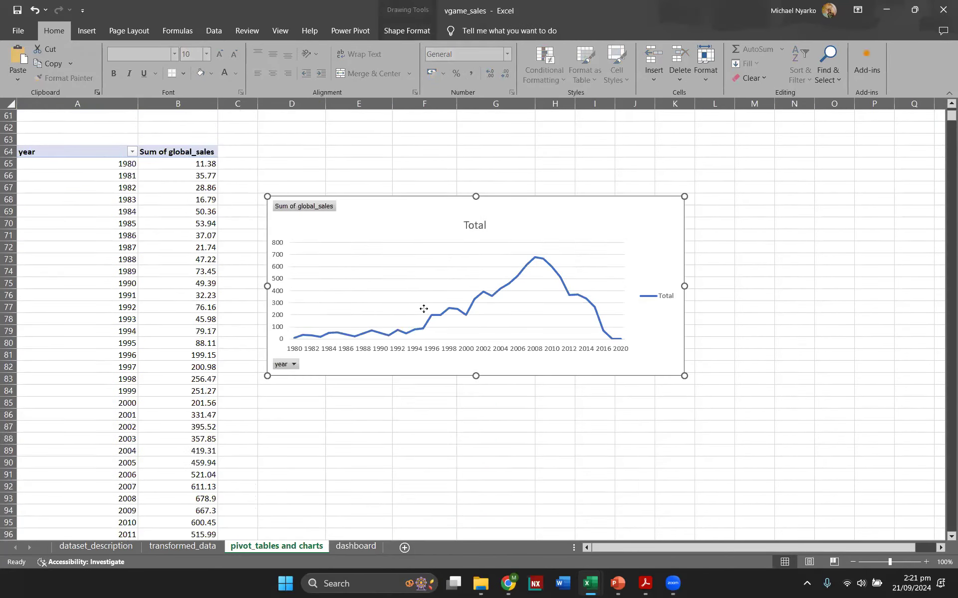
{"action": "left_click", "coordinate": [427, 280], "text": "ctrl"}
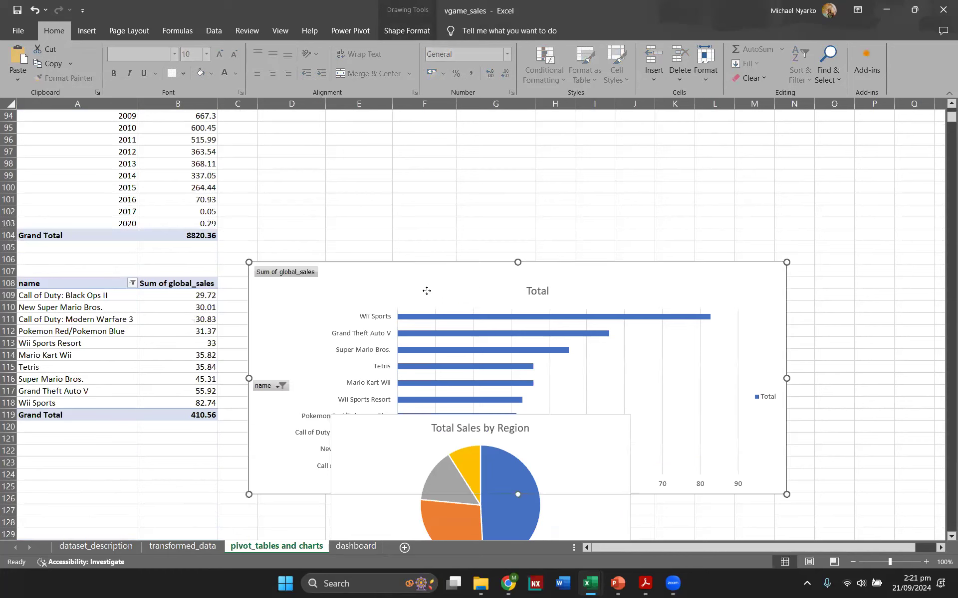
{"action": "left_click", "coordinate": [342, 547]}
{"action": "scroll", "coordinate": [303, 351], "scroll_direction": "down", "scroll_amount": 4}
{"action": "left_click", "coordinate": [241, 295]}
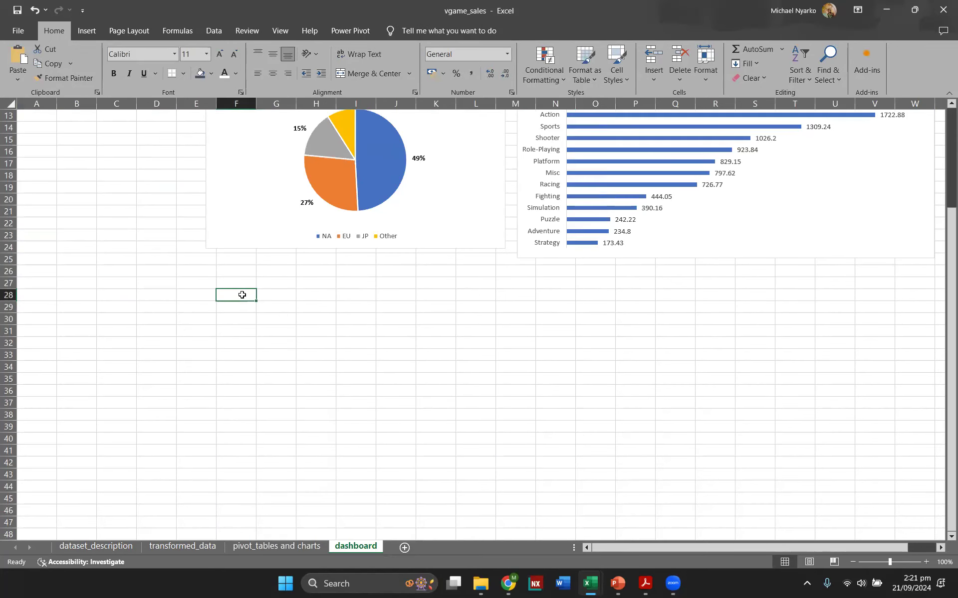
{"action": "key", "text": "ctrl+v"}
- Shrink the three pasted charts together so the games-count chart spans about columns F to O and rows 28 to 42
{"action": "scroll", "coordinate": [496, 342], "scroll_direction": "down", "scroll_amount": 4}
{"action": "scroll", "coordinate": [495, 341], "scroll_direction": "down", "scroll_amount": 20}
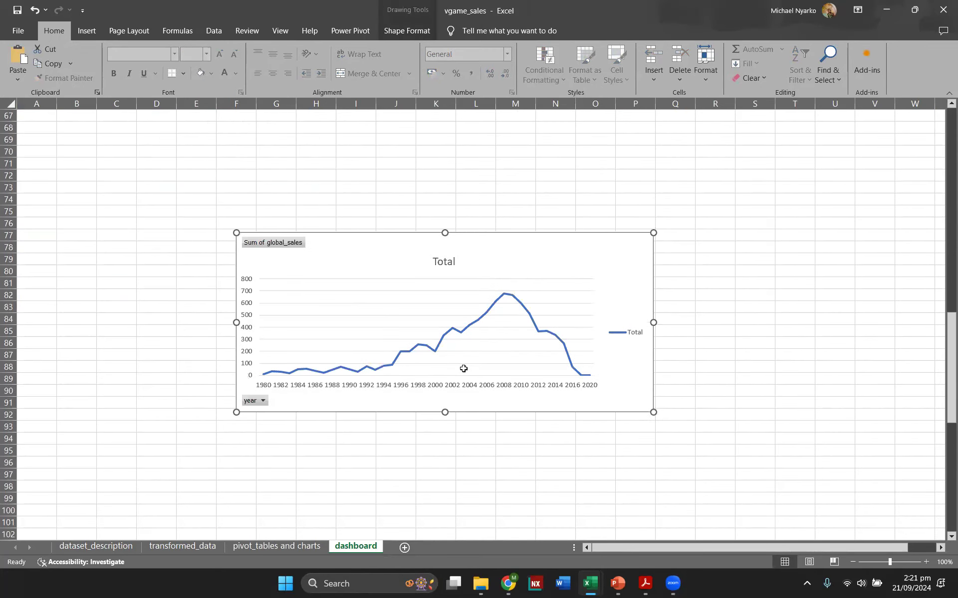
{"action": "scroll", "coordinate": [488, 333], "scroll_direction": "up", "scroll_amount": 20}
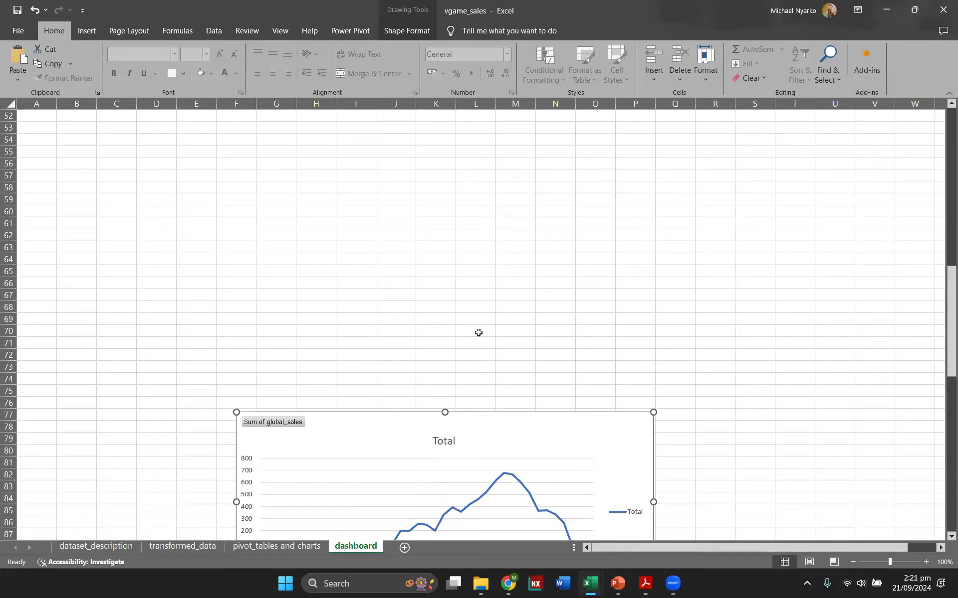
{"action": "scroll", "coordinate": [605, 243], "scroll_direction": "up", "scroll_amount": 2}
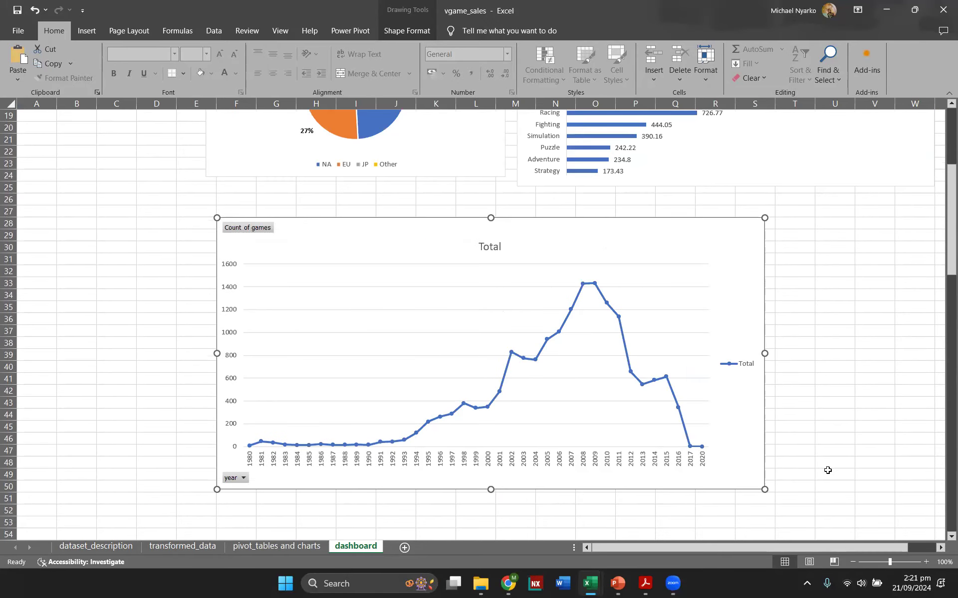
{"action": "left_click_drag", "start_coordinate": [766, 488], "coordinate": [578, 402]}
- Move the three pasted charts up together until the yearly global-sales chart starts at about row 50 in columns G to N, and deselect them
{"action": "scroll", "coordinate": [467, 420], "scroll_direction": "down", "scroll_amount": 11}
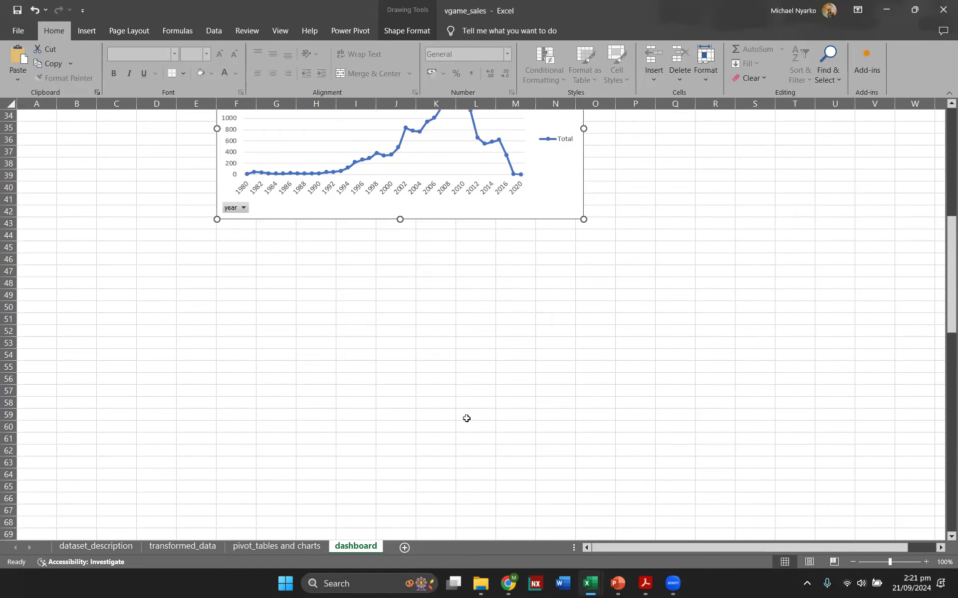
{"action": "left_click", "coordinate": [468, 420]}
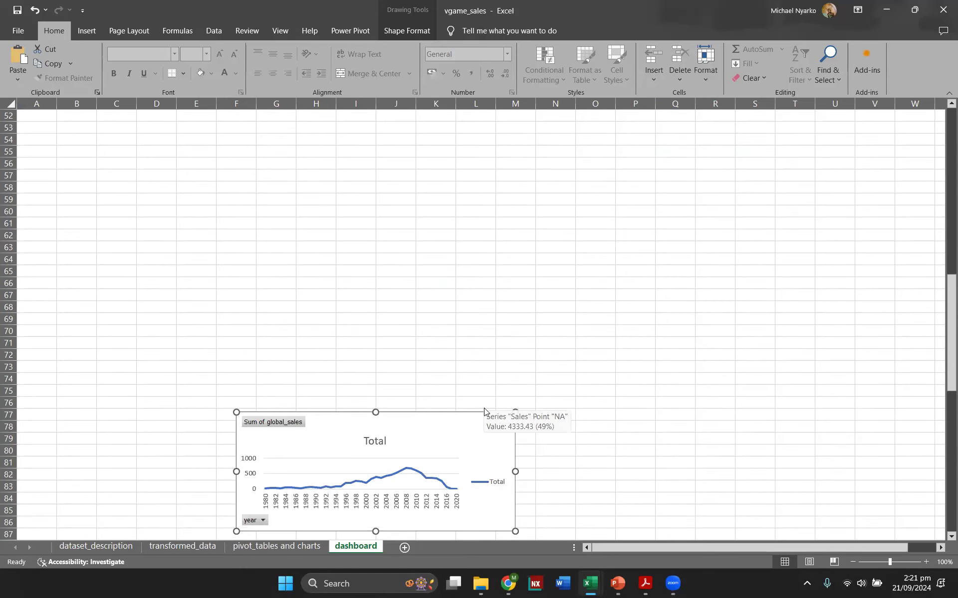
{"action": "scroll", "coordinate": [502, 375], "scroll_direction": "up", "scroll_amount": 1}
{"action": "scroll", "coordinate": [502, 375], "scroll_direction": "down", "scroll_amount": 5}
{"action": "scroll", "coordinate": [502, 376], "scroll_direction": "up", "scroll_amount": 5}
{"action": "left_click_drag", "start_coordinate": [503, 468], "coordinate": [863, 148]}
{"action": "scroll", "coordinate": [543, 404], "scroll_direction": "up", "scroll_amount": 10}
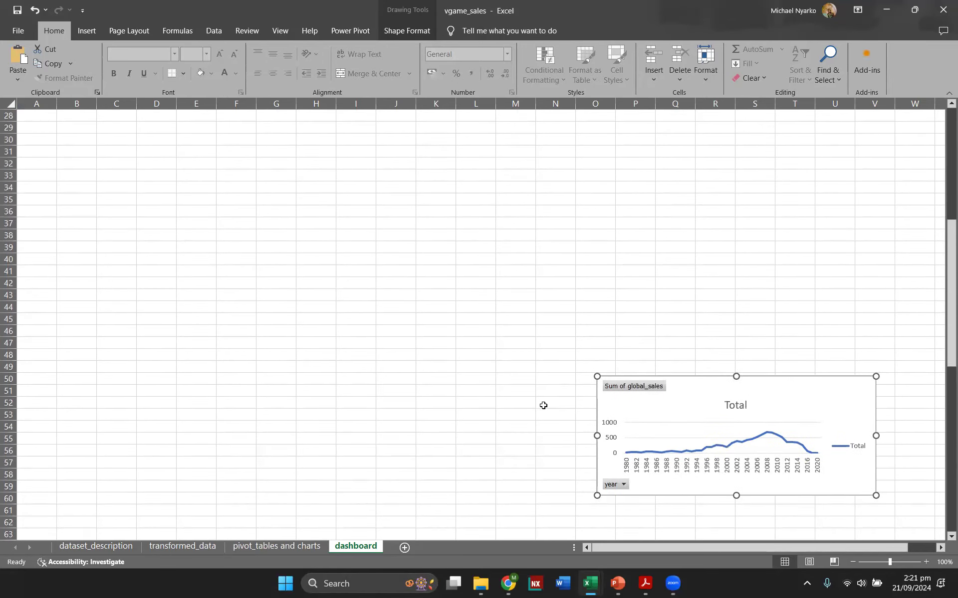
{"action": "left_click_drag", "start_coordinate": [726, 500], "coordinate": [387, 505]}
{"action": "left_click", "coordinate": [436, 331]}
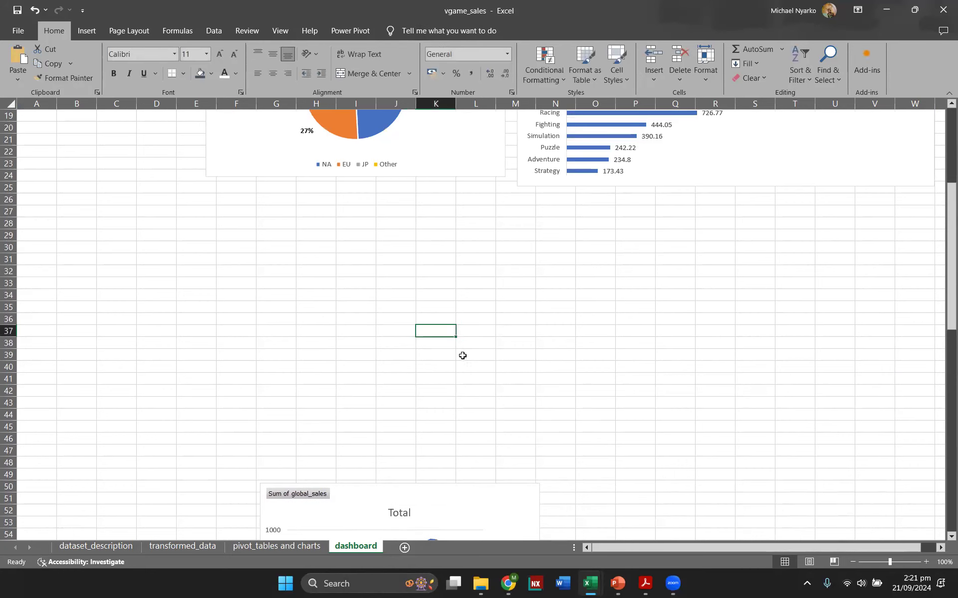
- Move the top-selling-games bar chart to about columns J to S, starting near row 75
{"action": "scroll", "coordinate": [525, 369], "scroll_direction": "down", "scroll_amount": 17}
{"action": "left_click_drag", "start_coordinate": [526, 375], "coordinate": [677, 217]}
{"action": "scroll", "coordinate": [580, 378], "scroll_direction": "up", "scroll_amount": 7}
{"action": "left_click_drag", "start_coordinate": [617, 437], "coordinate": [752, 102]}
{"action": "scroll", "coordinate": [573, 373], "scroll_direction": "up", "scroll_amount": 7}
{"action": "scroll", "coordinate": [573, 396], "scroll_direction": "up", "scroll_amount": 9}
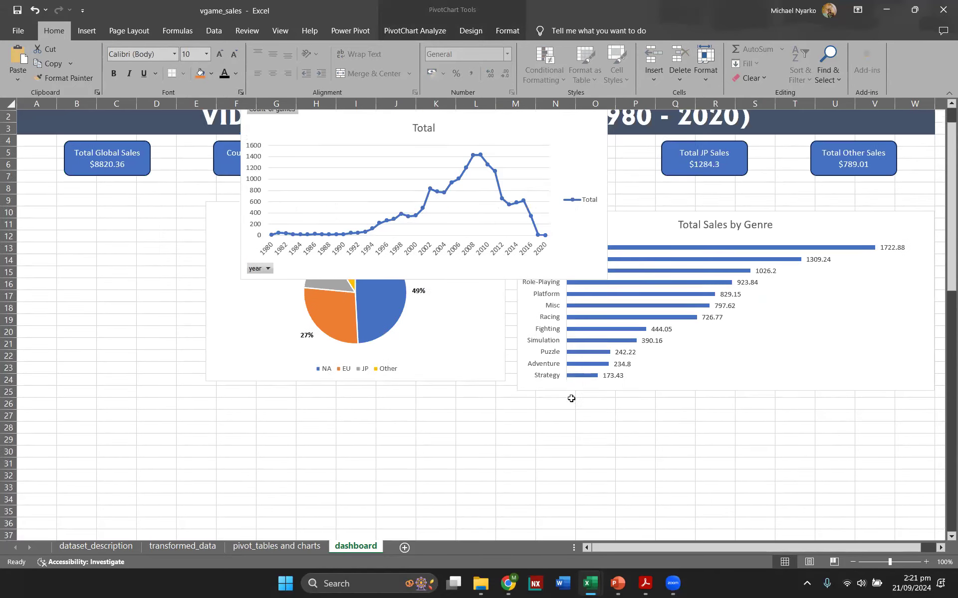
- Place the games-count chart below the pie chart from about row 26, and the yearly global-sales chart below the genre chart from about row 30
{"action": "left_click_drag", "start_coordinate": [444, 166], "coordinate": [393, 435]}
{"action": "scroll", "coordinate": [393, 435], "scroll_direction": "down", "scroll_amount": 10}
{"action": "left_click_drag", "start_coordinate": [327, 346], "coordinate": [688, 141]}
- Move the top-selling-games bar chart up to about row 43, centred below the two line charts
{"action": "scroll", "coordinate": [675, 321], "scroll_direction": "down", "scroll_amount": 7}
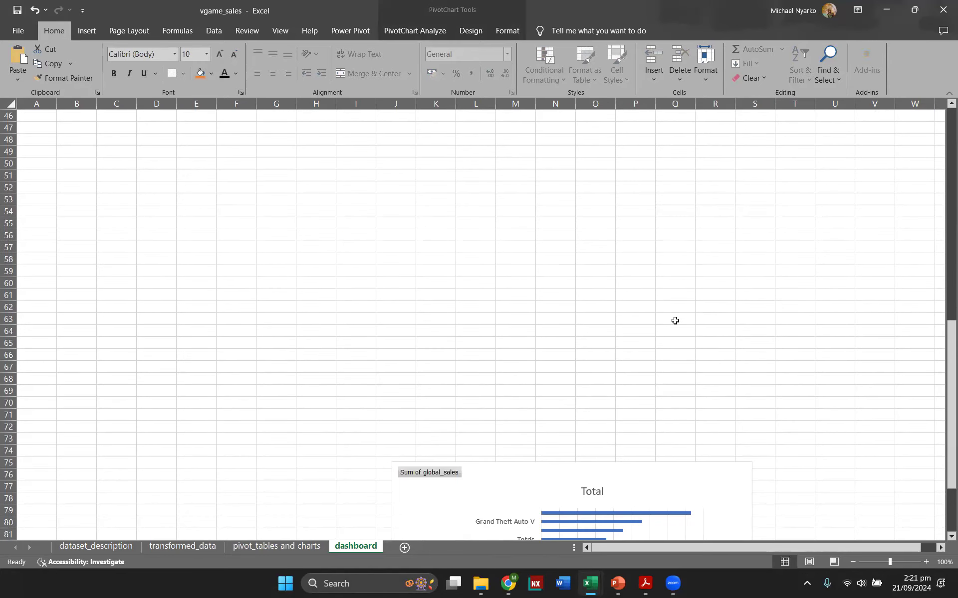
{"action": "mouse_move", "coordinate": [556, 412]}
{"action": "left_mouse_down"}
{"action": "mouse_move", "coordinate": [485, 229]}
{"action": "mouse_move", "coordinate": [479, 149]}
{"action": "left_mouse_up"}
{"action": "scroll", "coordinate": [478, 389], "scroll_direction": "up", "scroll_amount": 7}
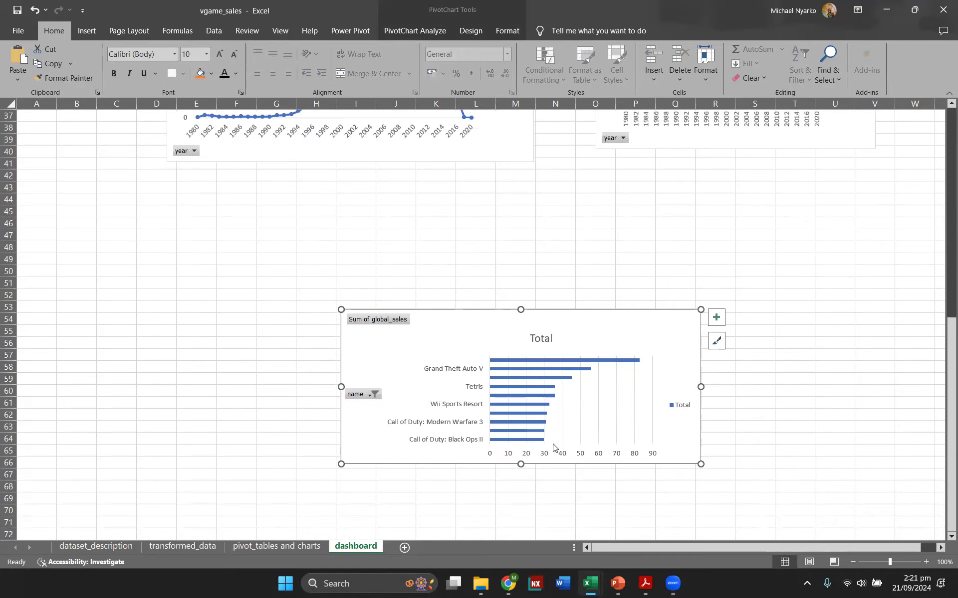
{"action": "left_click_drag", "start_coordinate": [476, 401], "coordinate": [481, 286]}
{"action": "scroll", "coordinate": [484, 299], "scroll_direction": "up", "scroll_amount": 10}
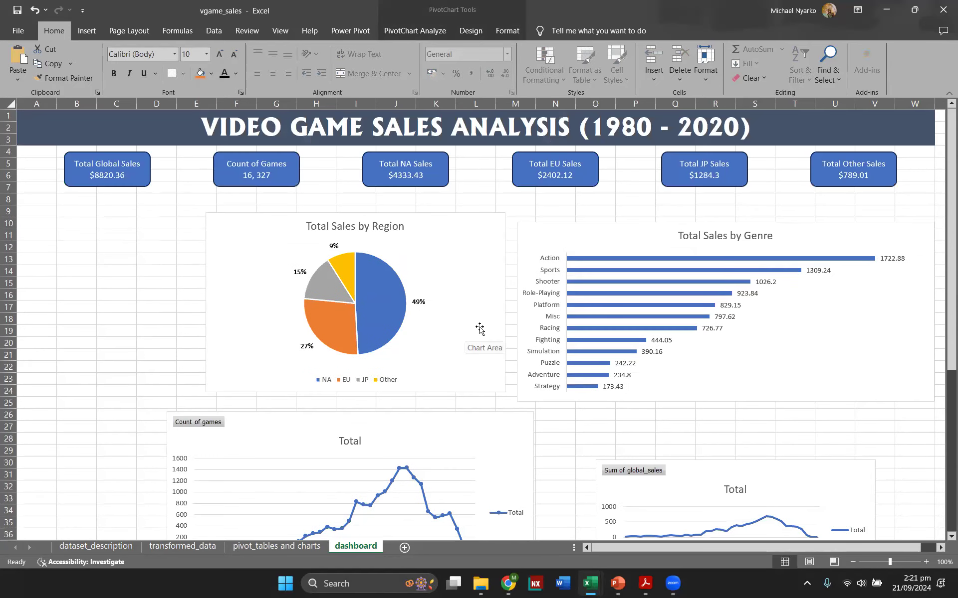
{"action": "scroll", "coordinate": [479, 336], "scroll_direction": "down", "scroll_amount": 1}
{"action": "scroll", "coordinate": [482, 340], "scroll_direction": "up", "scroll_amount": 1}
{"action": "left_click", "coordinate": [484, 244]}
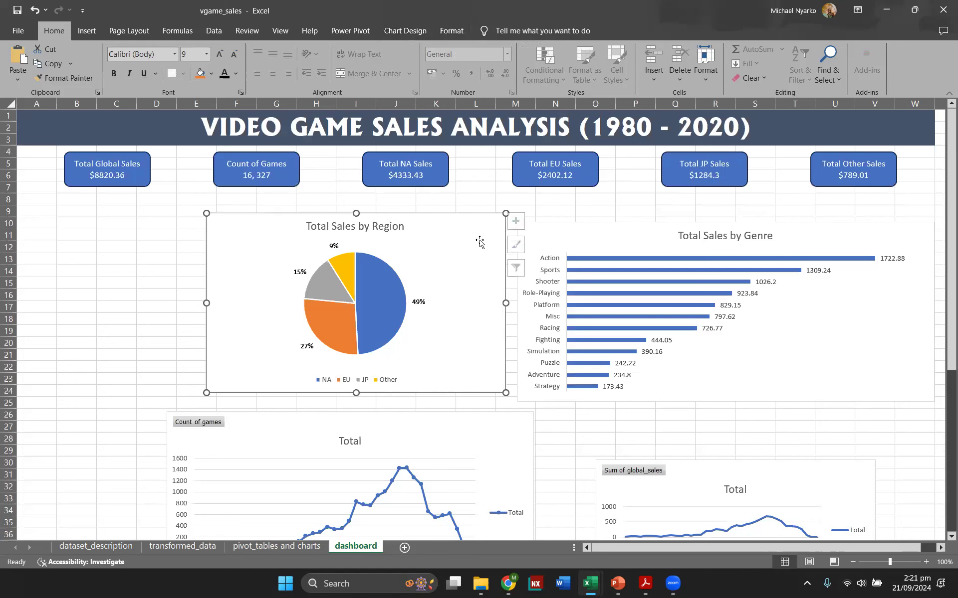
{"action": "left_click", "coordinate": [451, 30]}
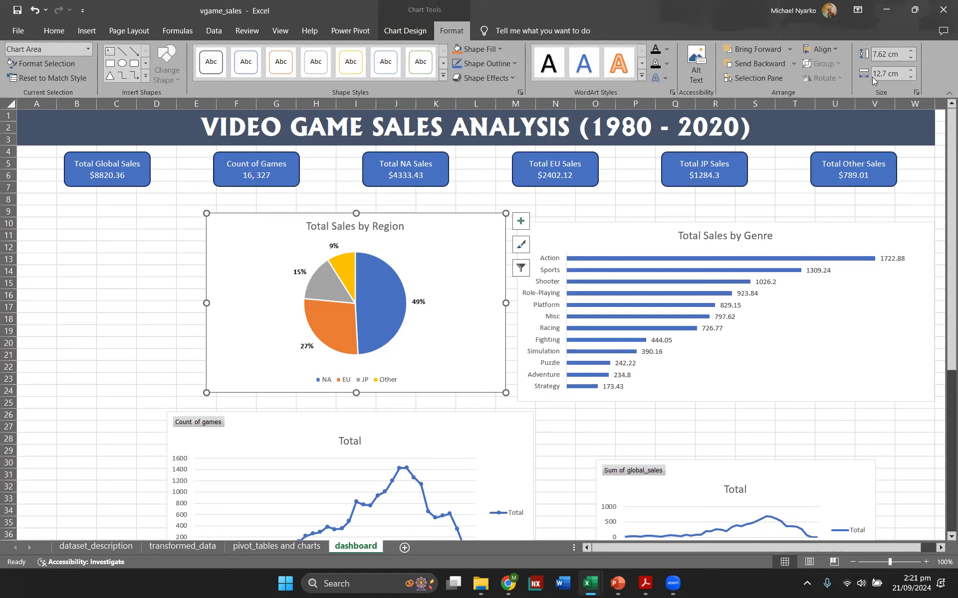
{"action": "left_click", "coordinate": [817, 48]}
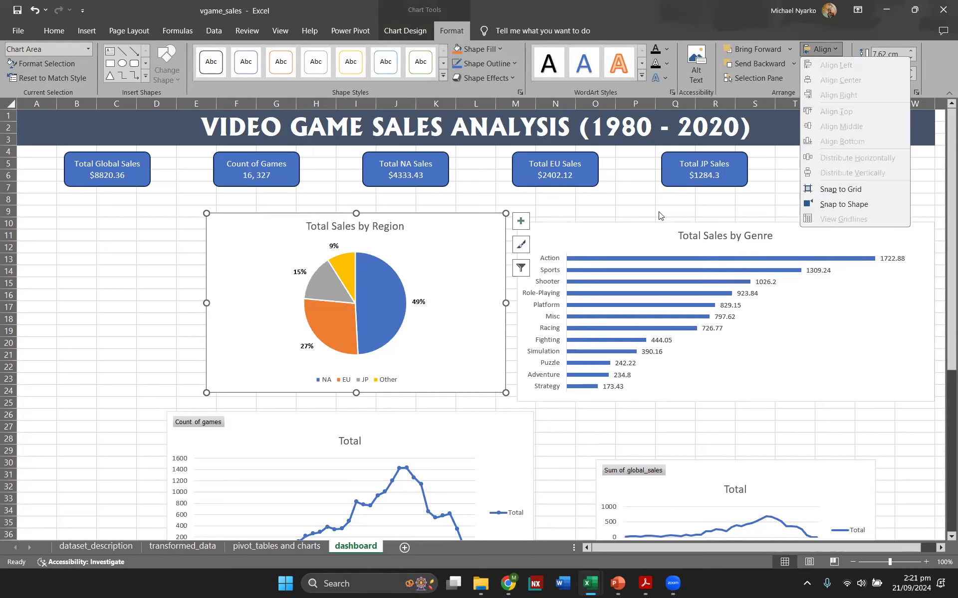
{"action": "left_click", "coordinate": [148, 221]}
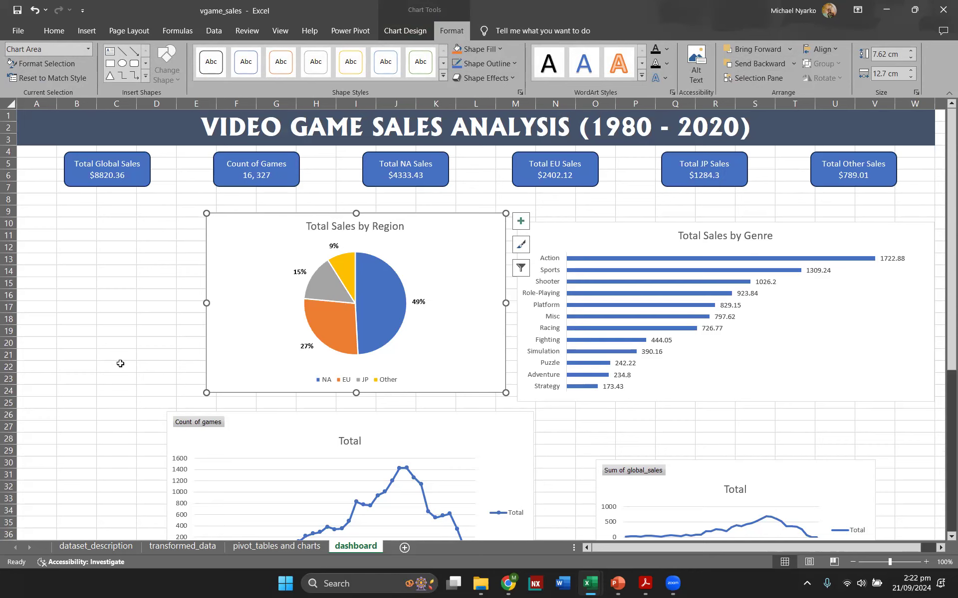
{"action": "scroll", "coordinate": [192, 312], "scroll_direction": "down", "scroll_amount": 1}
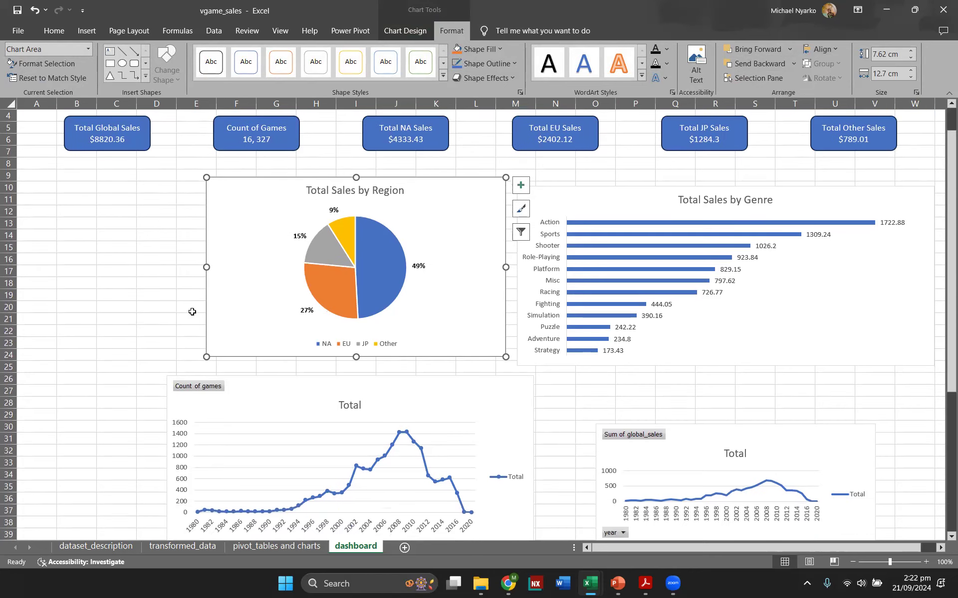
{"action": "scroll", "coordinate": [192, 312], "scroll_direction": "up", "scroll_amount": 1}
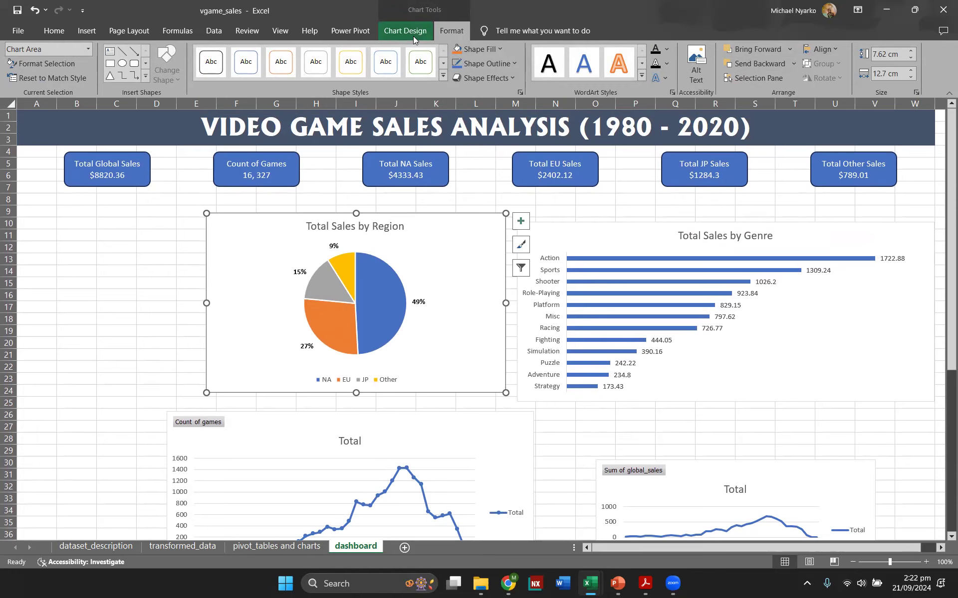
- Insert a year slicer for the pivot table of global sales by genre on the pivot_tables and charts sheet
{"action": "left_click", "coordinate": [300, 547]}
{"action": "scroll", "coordinate": [181, 358], "scroll_direction": "up", "scroll_amount": 8}
{"action": "scroll", "coordinate": [181, 358], "scroll_direction": "up", "scroll_amount": 20}
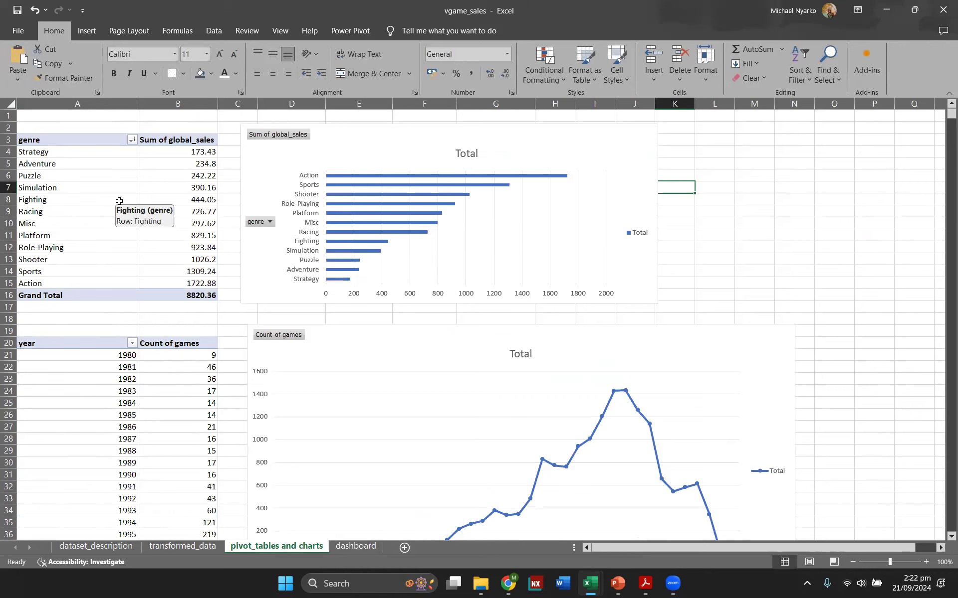
{"action": "left_click", "coordinate": [120, 195]}
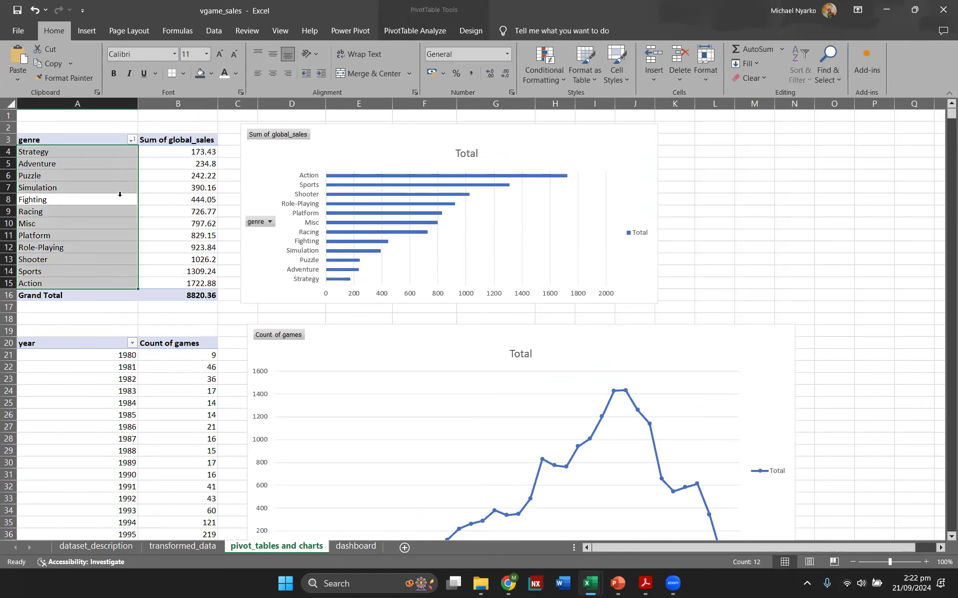
{"action": "left_click", "coordinate": [172, 176]}
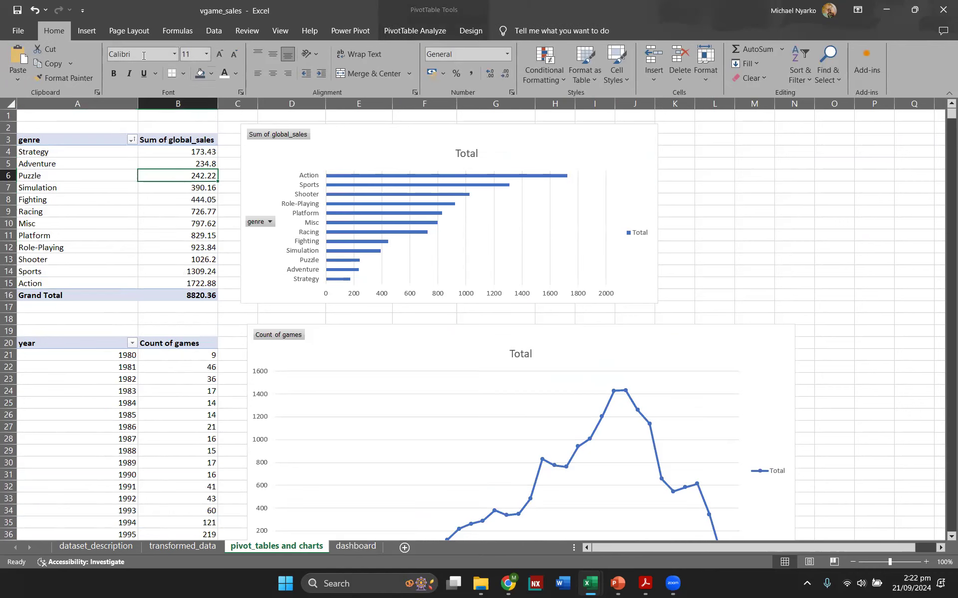
{"action": "left_click", "coordinate": [386, 32]}
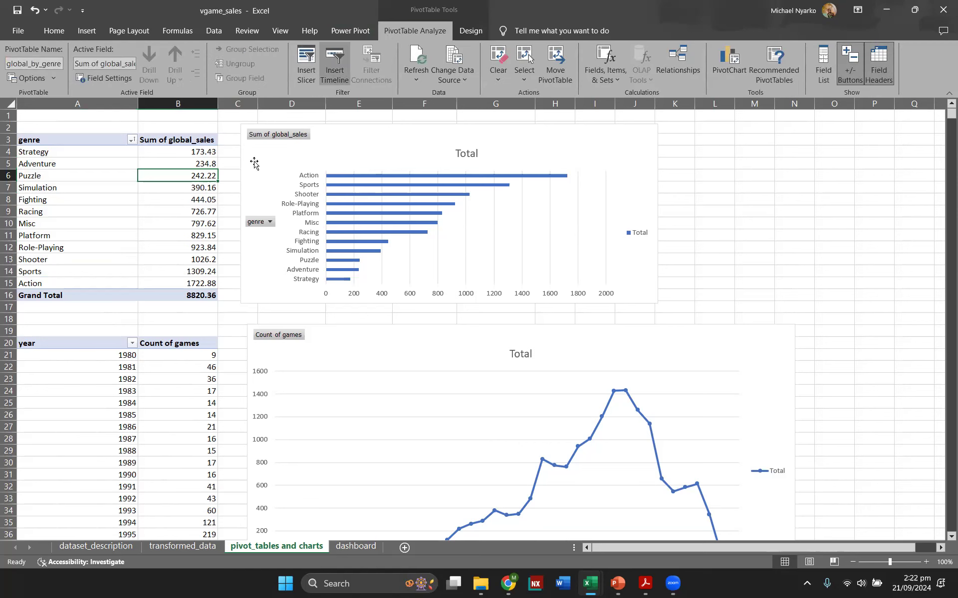
{"action": "left_click", "coordinate": [297, 80]}
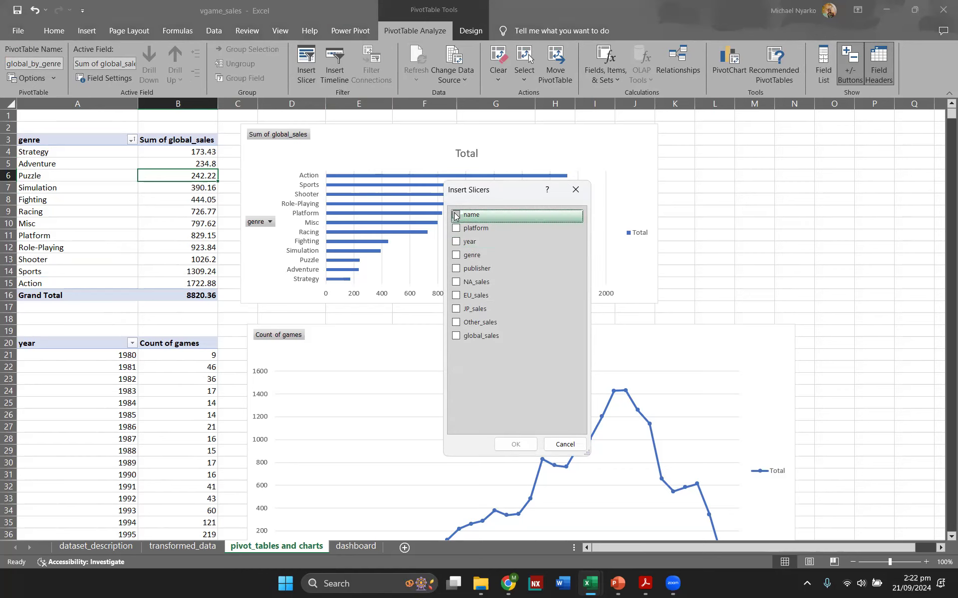
{"action": "left_click", "coordinate": [456, 243]}
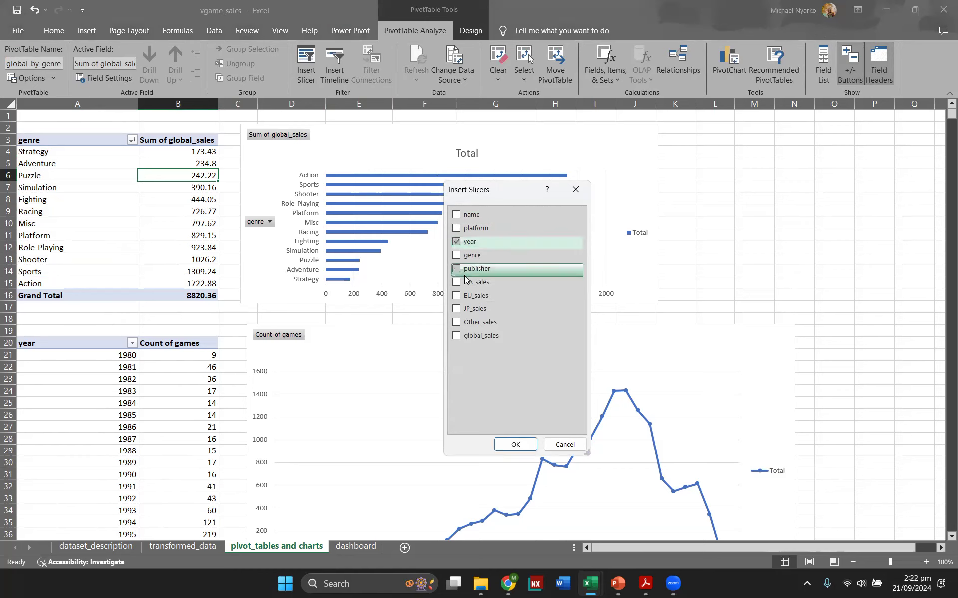
{"action": "left_click", "coordinate": [521, 448]}
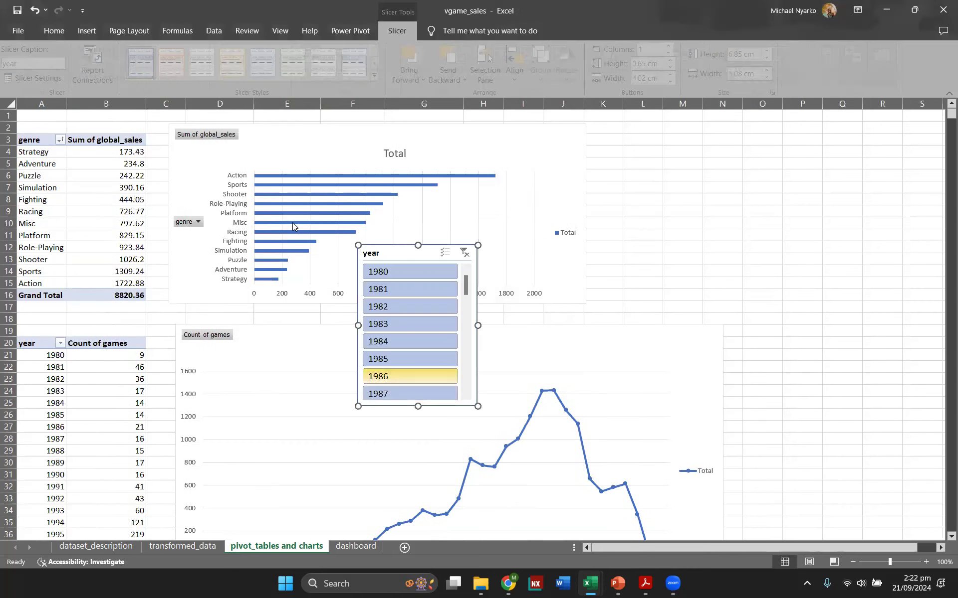